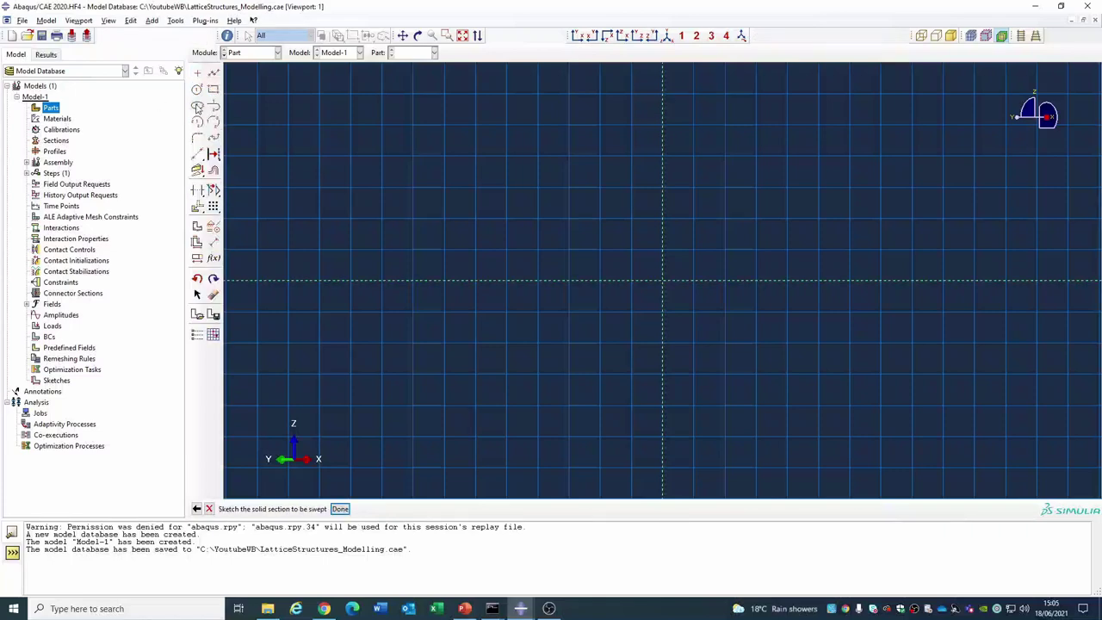
Step: Draw a circular cross-section at the sketch origin and finish the swept Strut+45 part
left_click(197, 89)
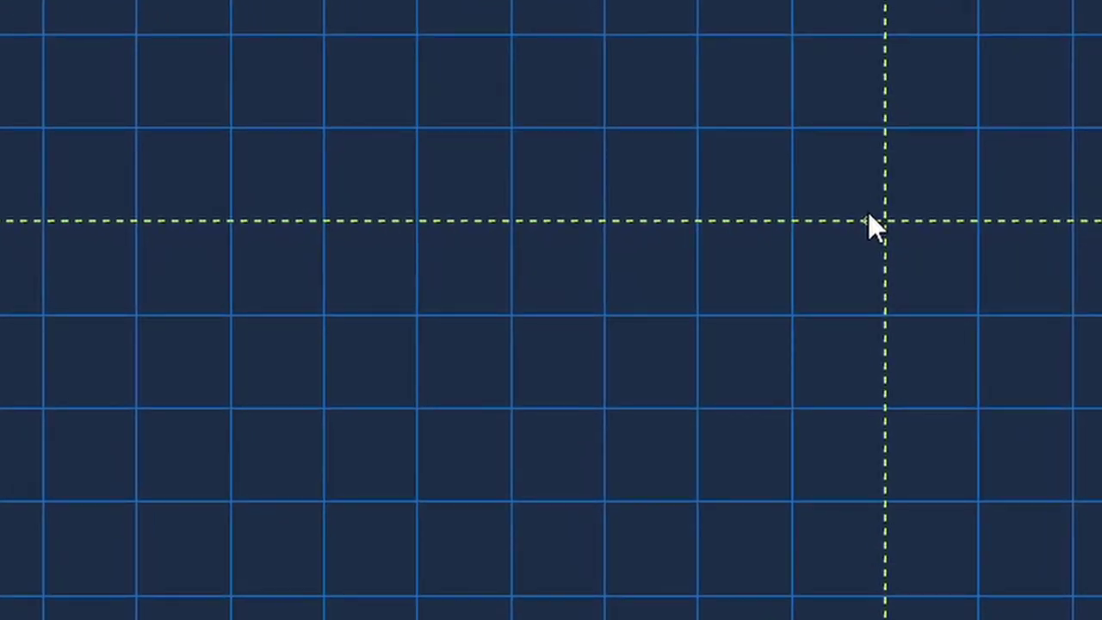
left_click(868, 215)
left_click(868, 222)
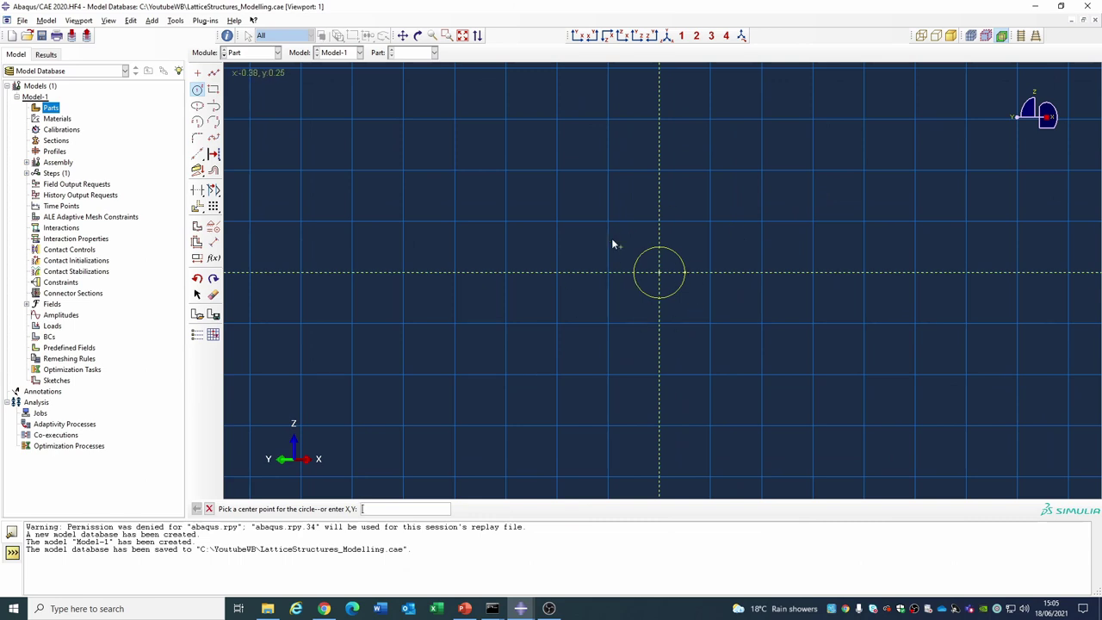
right_click(578, 220)
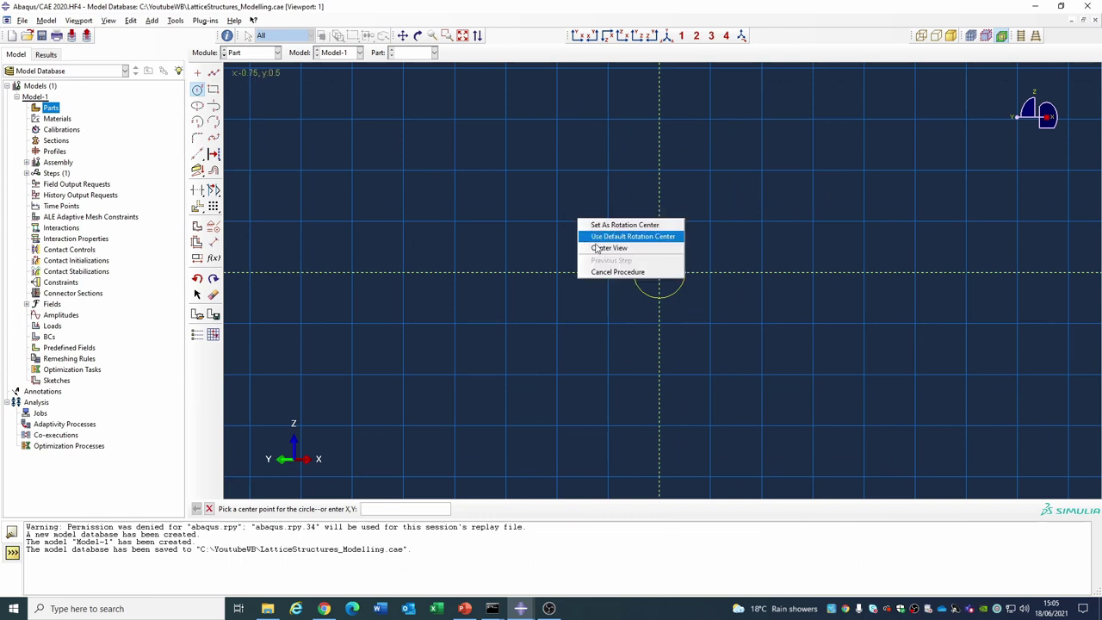
left_click(608, 269)
left_click(340, 508)
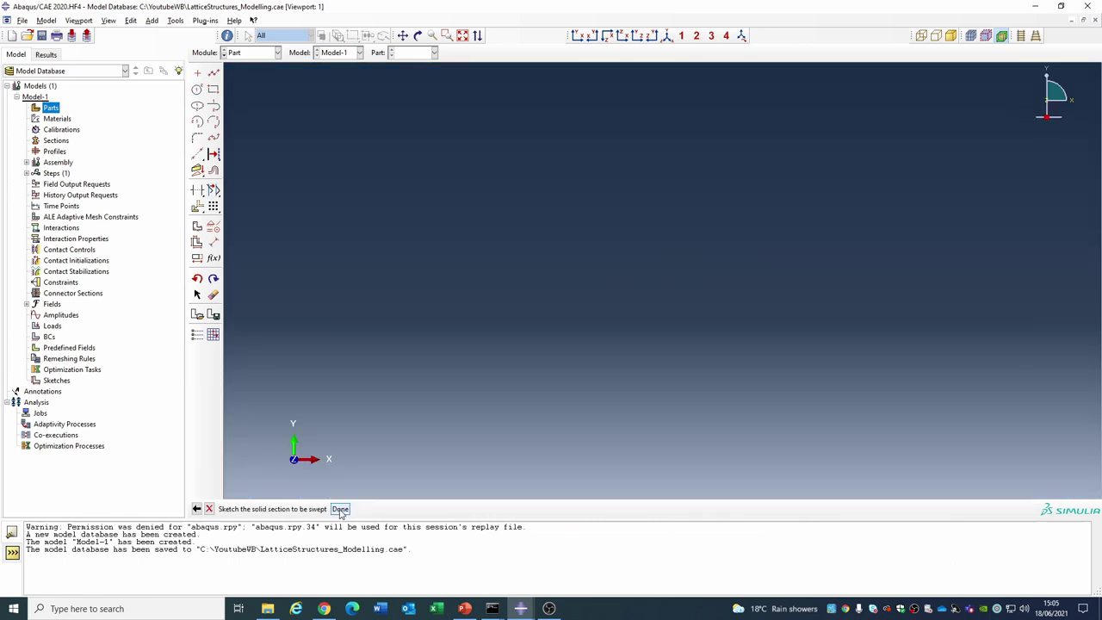
left_click(577, 35)
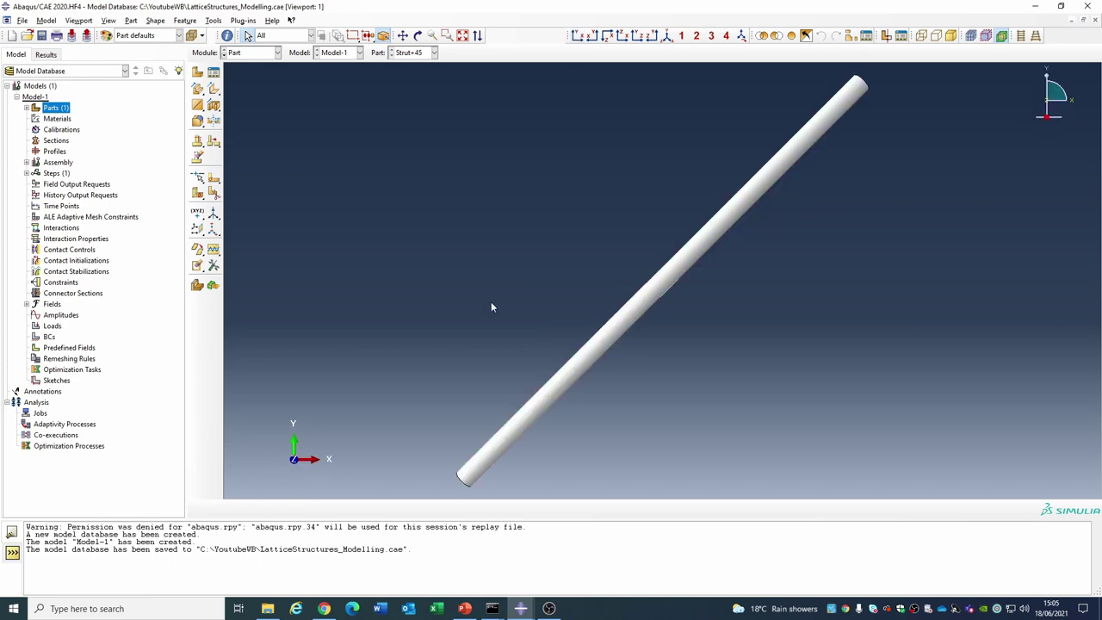
scroll(748, 239, "up", 3)
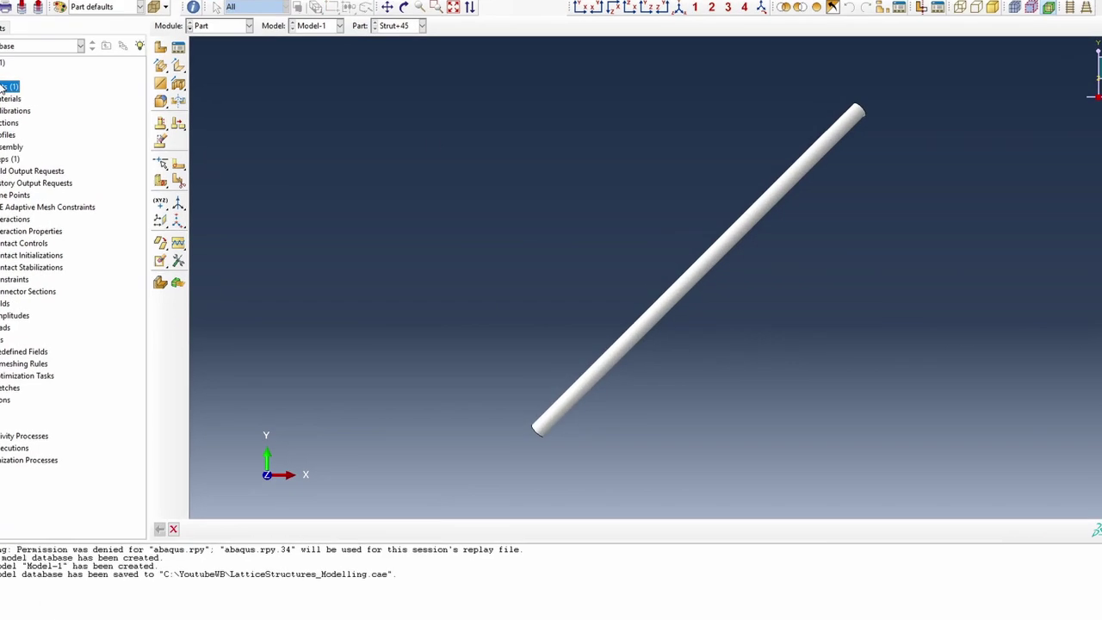
Step: Create the 3D solid swept part Strut-45 with a straight sweep path ending at 0,10
double_click(55, 107)
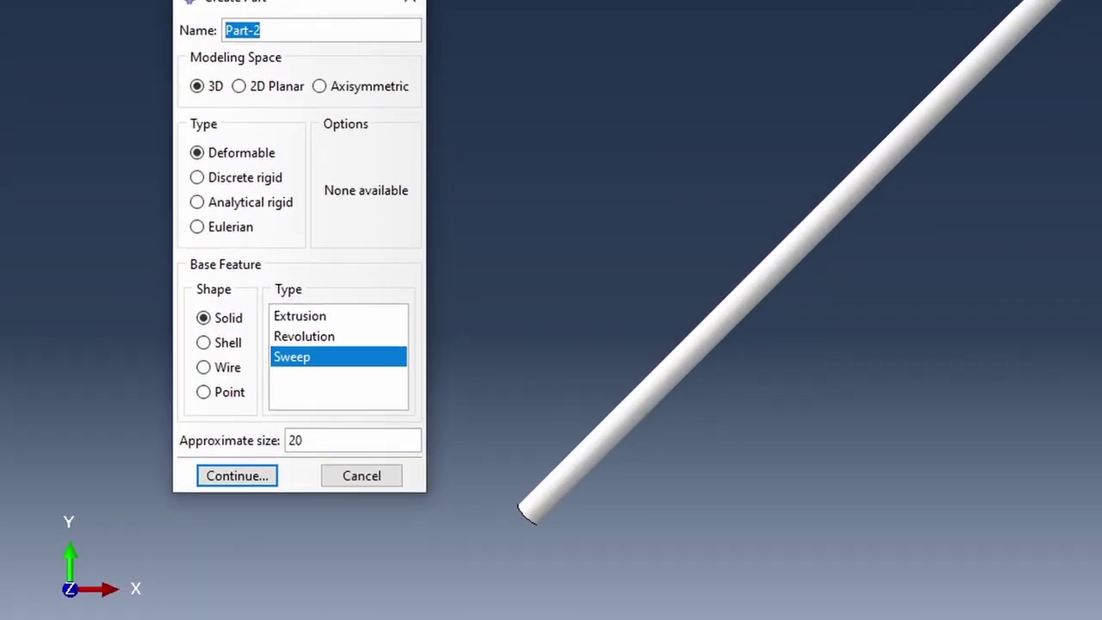
type("Strut")
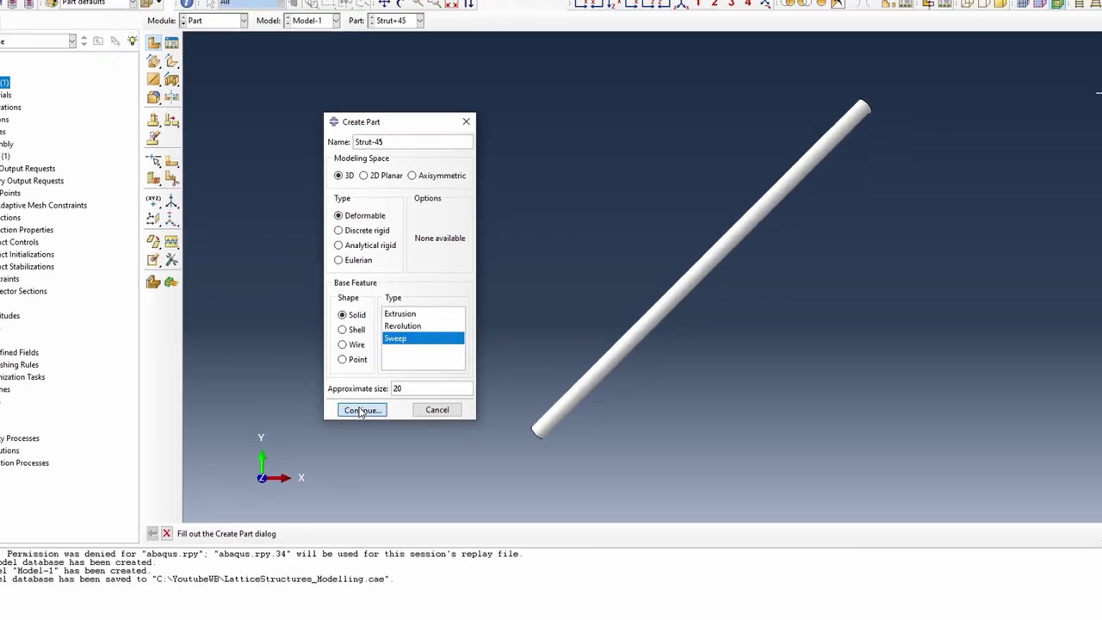
left_click(258, 464)
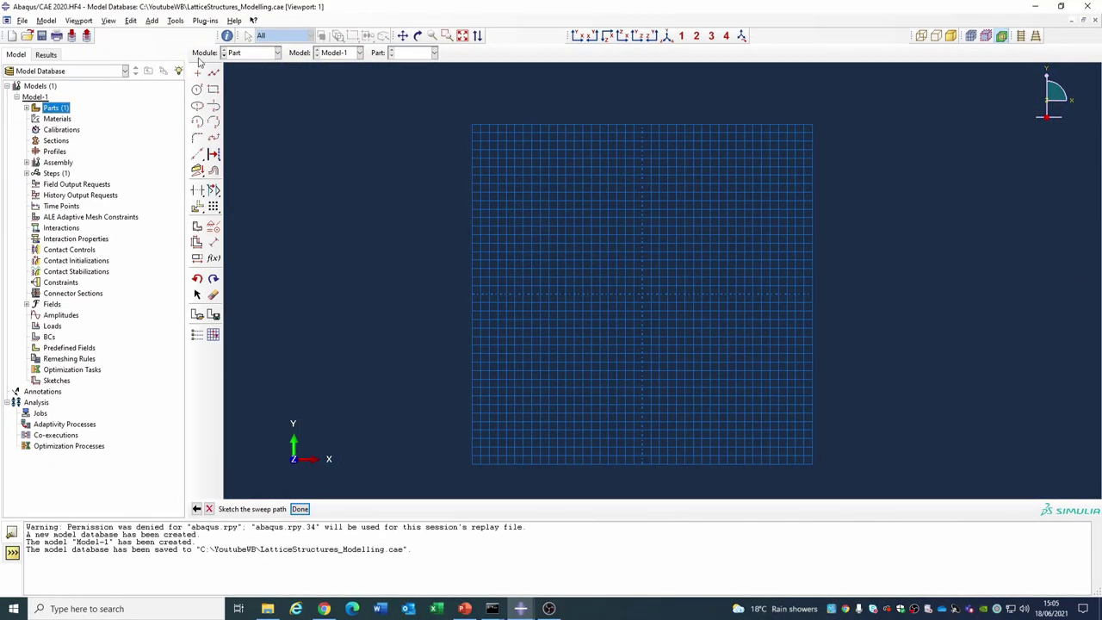
left_click(213, 73)
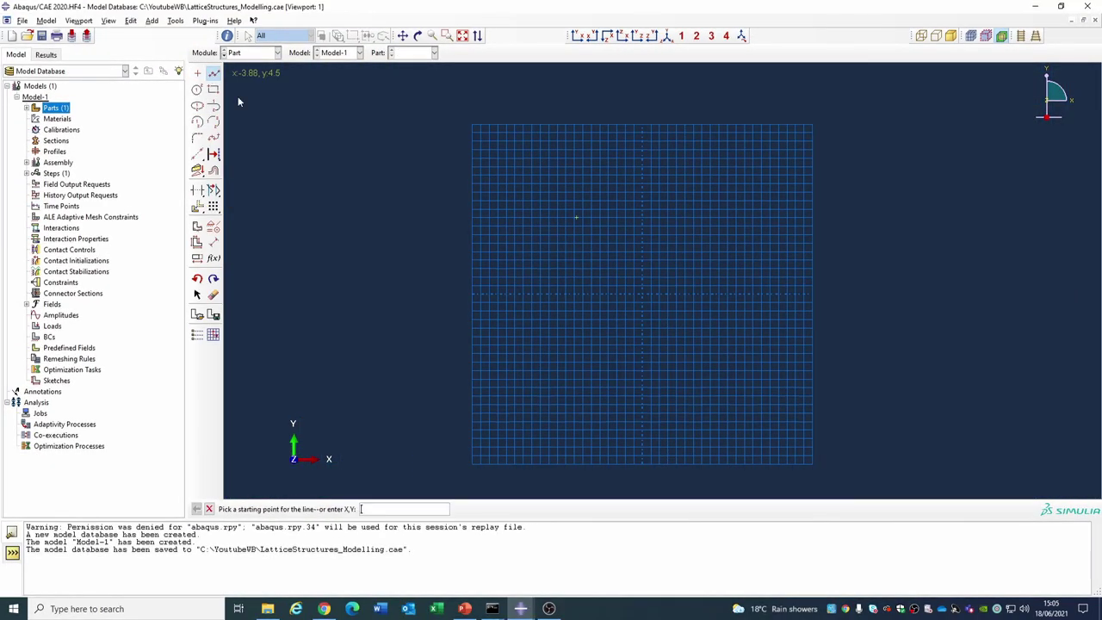
left_click(303, 111)
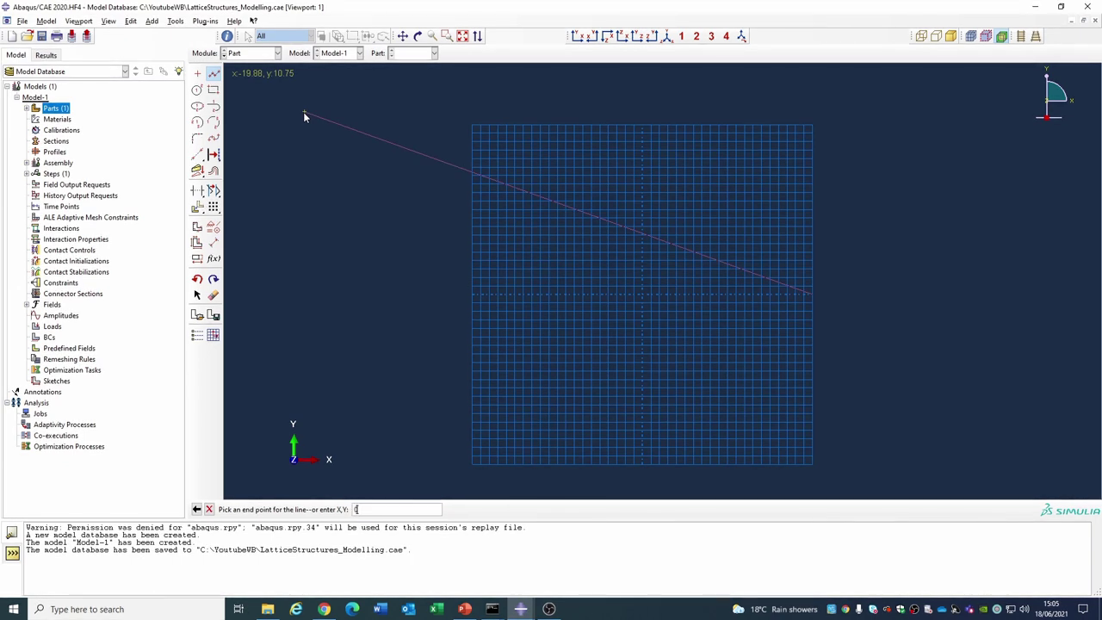
type(",10")
key("Return")
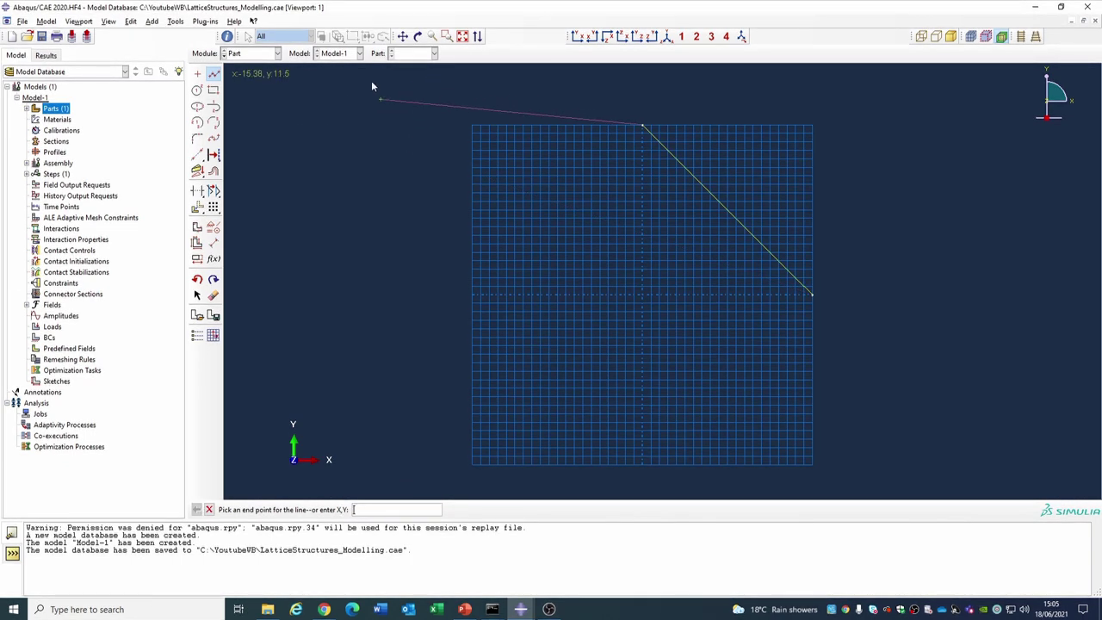
right_click(659, 227)
left_click(714, 278)
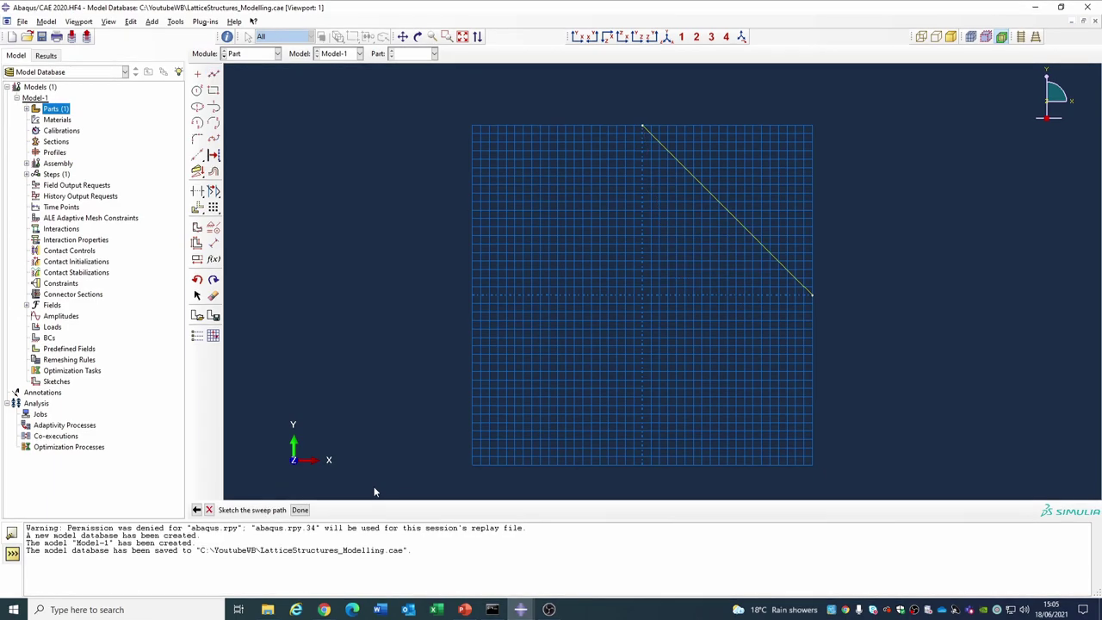
left_click(299, 509)
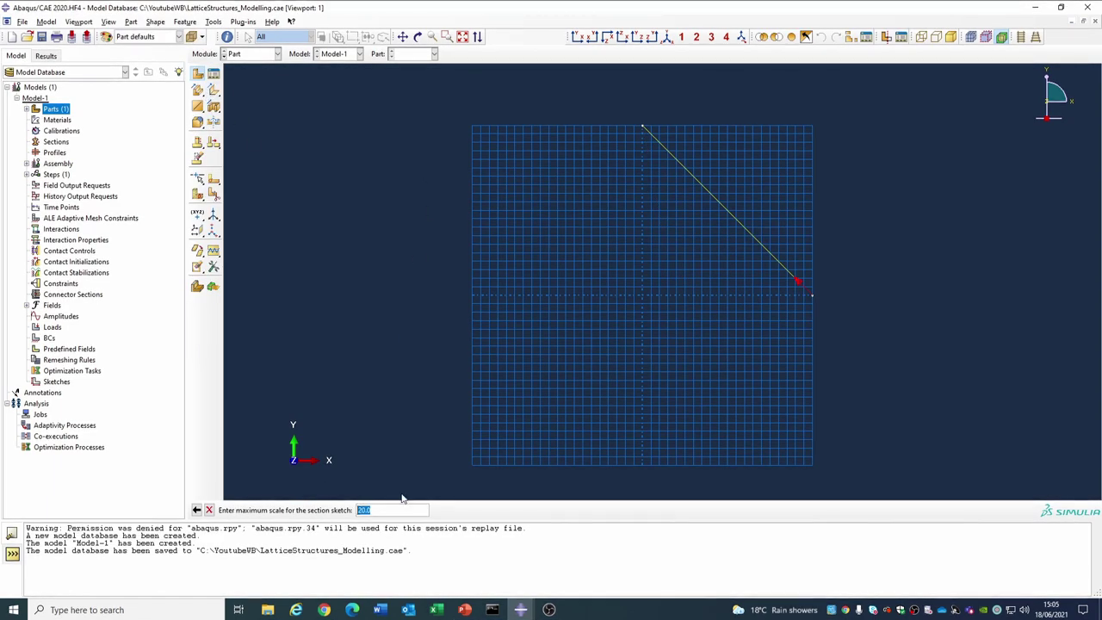
Step: Sketch a 0.25-radius circular section centred at 0,0 to complete the strut
key("Return")
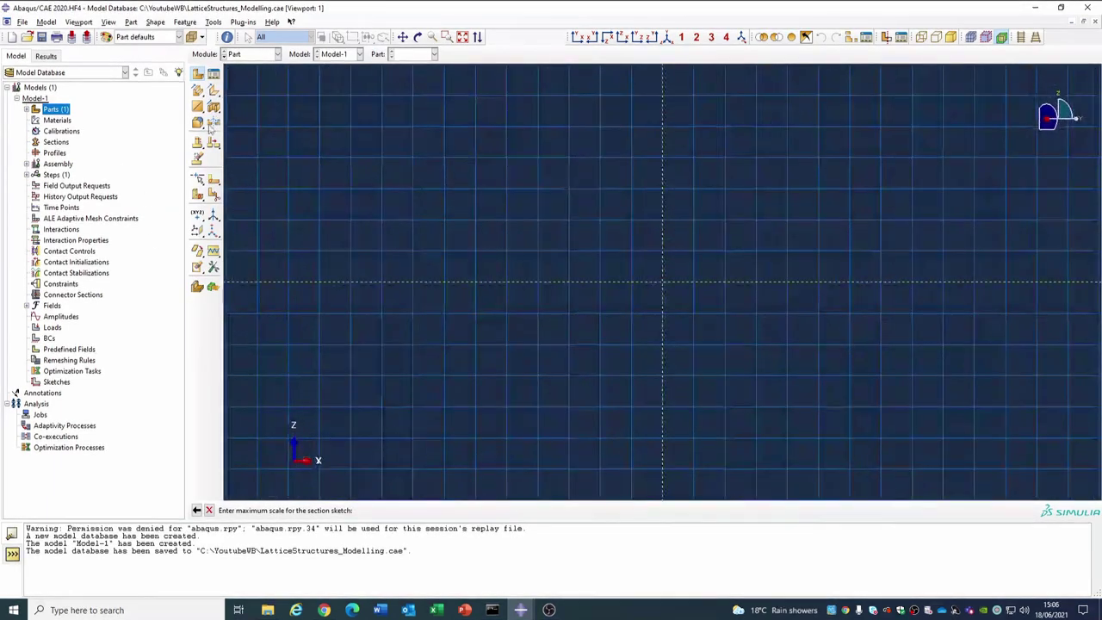
left_click(197, 91)
type("0")
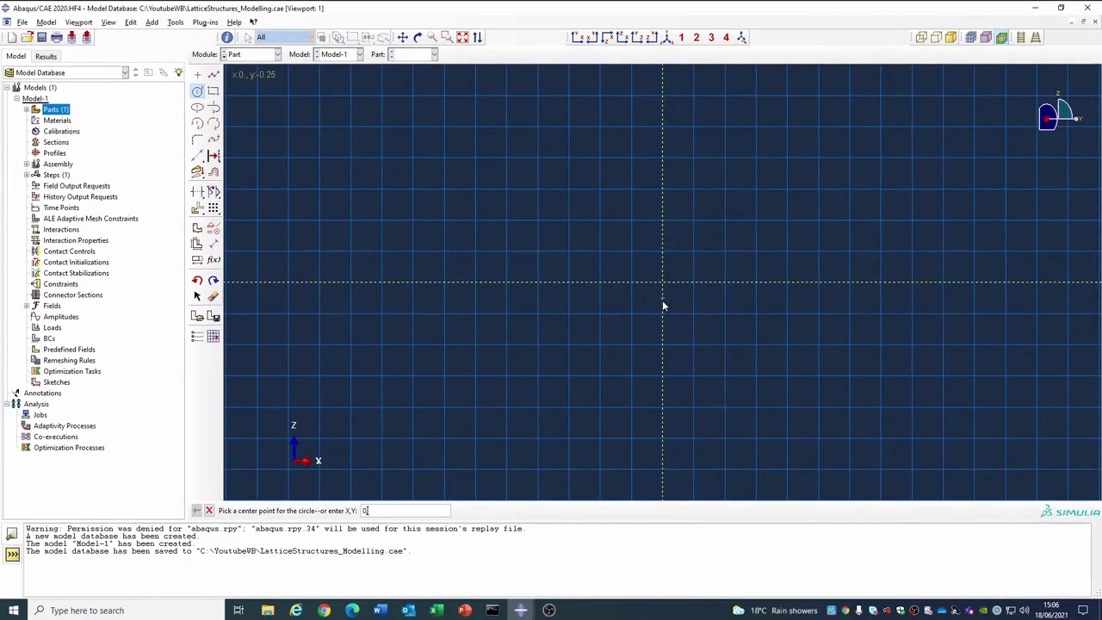
type(",0")
key("Return")
type("0.2")
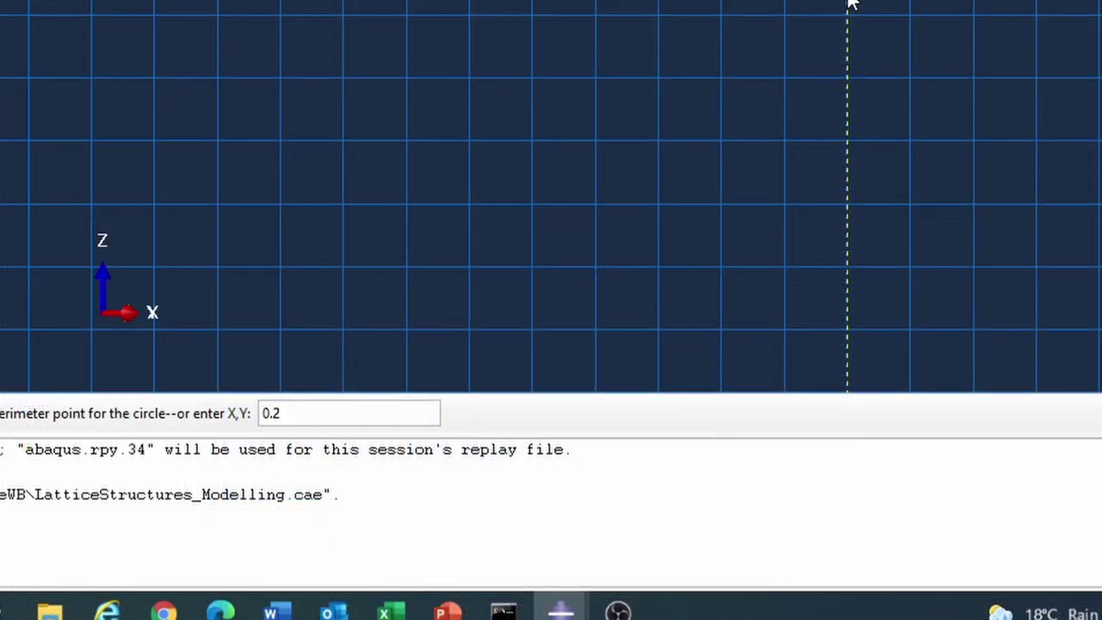
type("5,0")
key("Return")
right_click(556, 278)
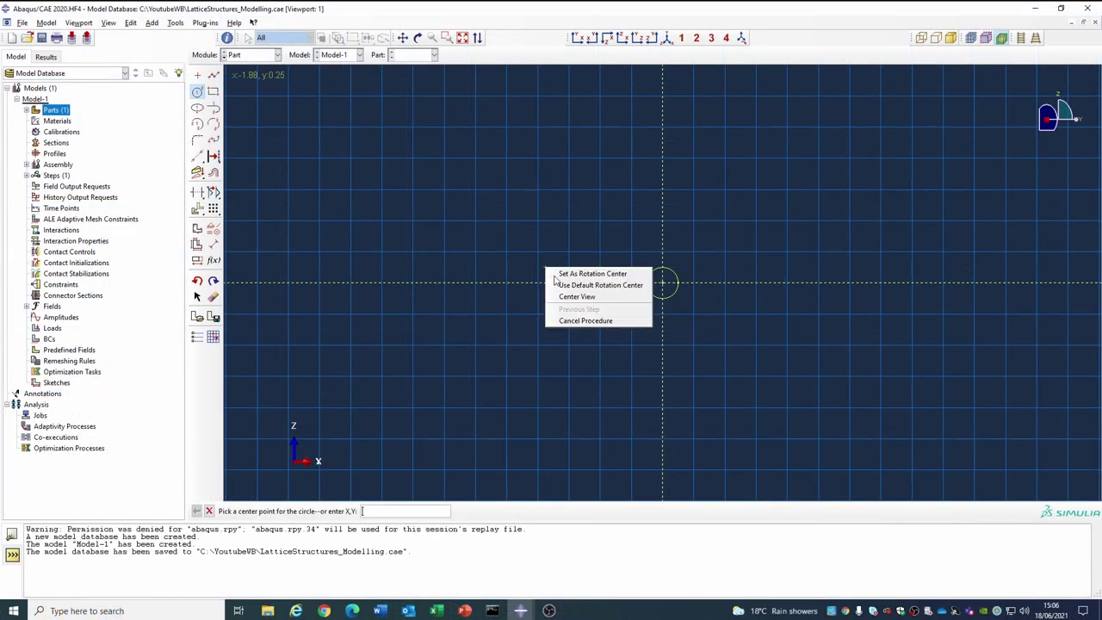
left_click(585, 321)
left_click(339, 512)
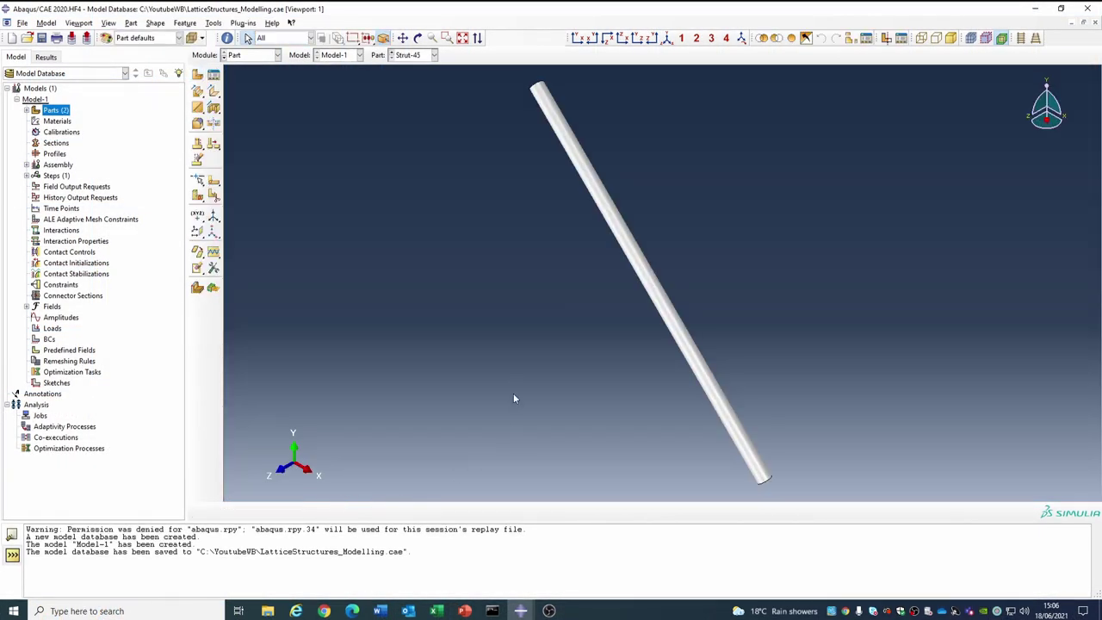
Step: Add instances of Strut+45 and Strut-45 to the assembly
left_click(26, 111)
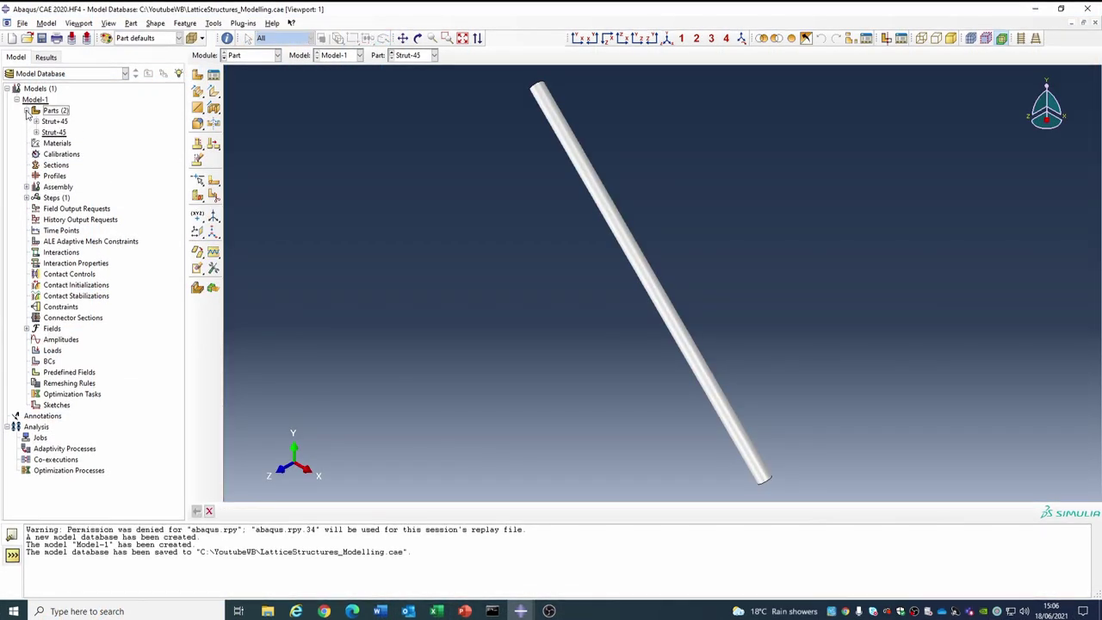
left_click(27, 188)
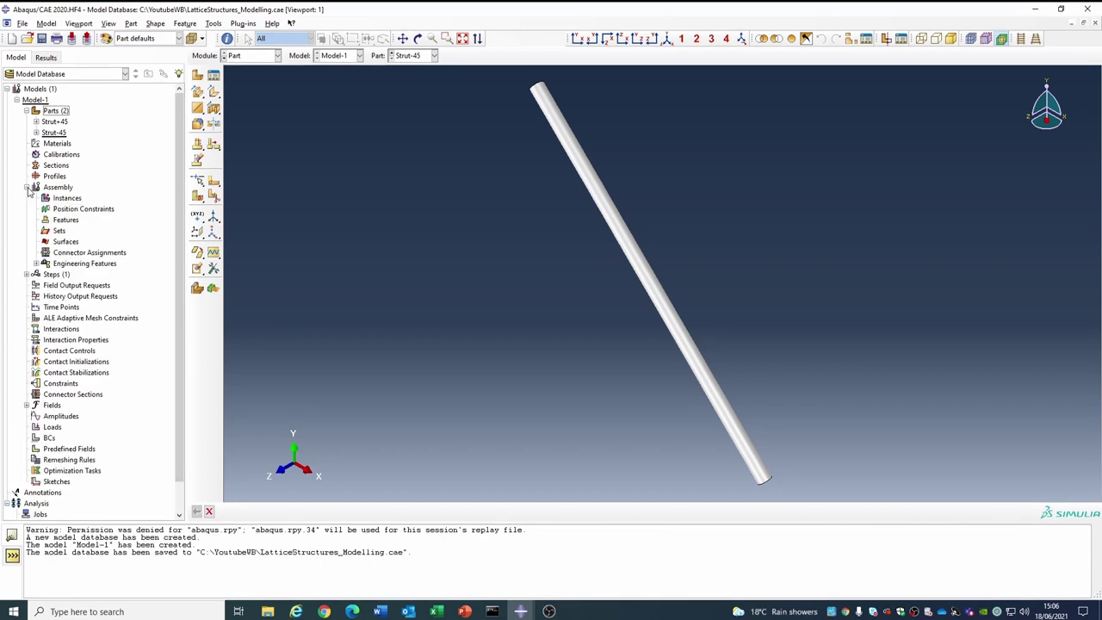
double_click(68, 199)
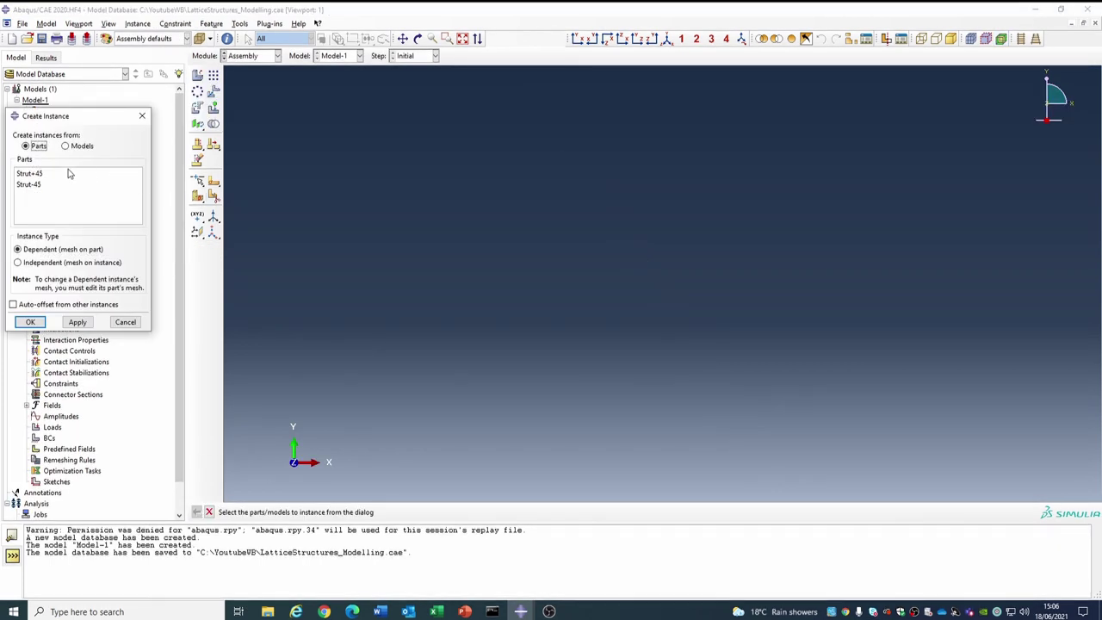
left_click(30, 173)
left_click(28, 184, "shift")
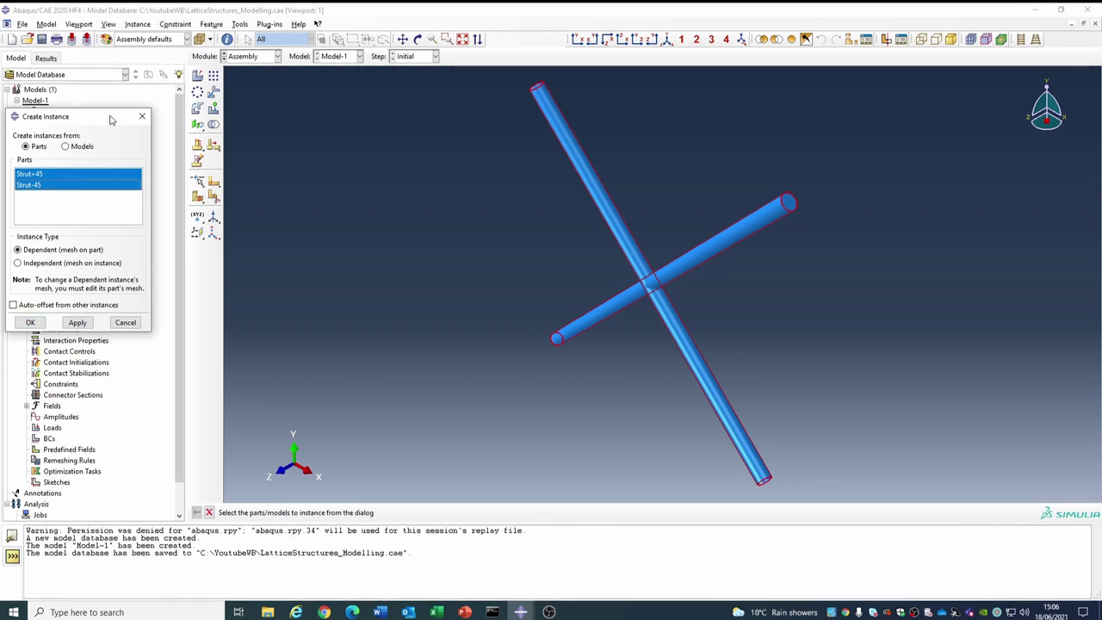
left_click_drag(77, 116, 322, 188)
left_click(276, 394)
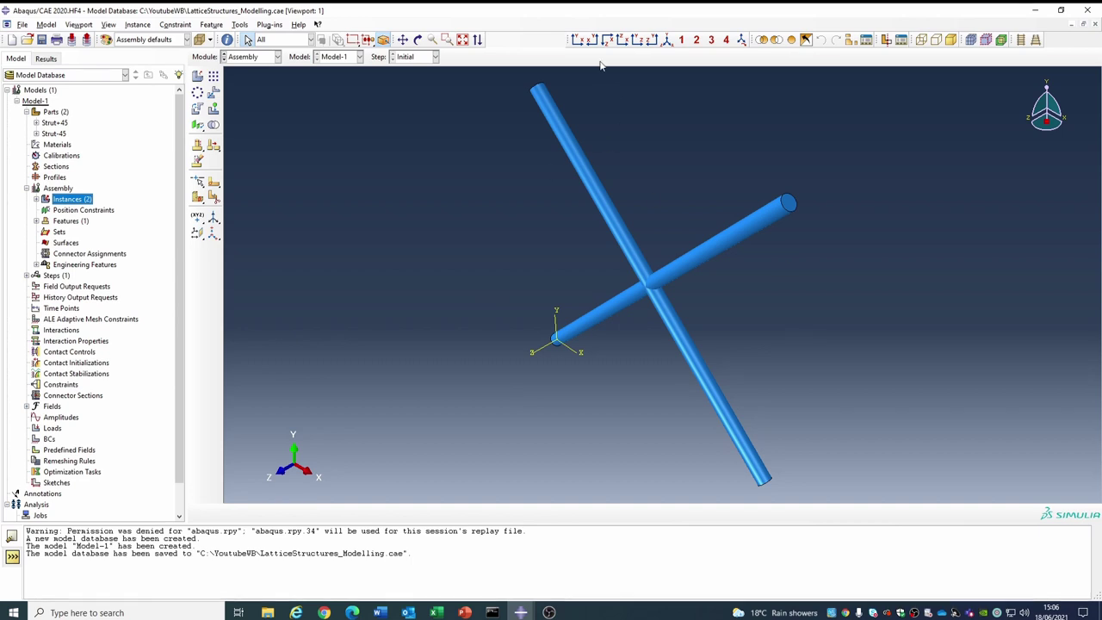
Step: Select both instances, Strut+45-1 and Strut-45-1, in the assembly tree
left_click(577, 39)
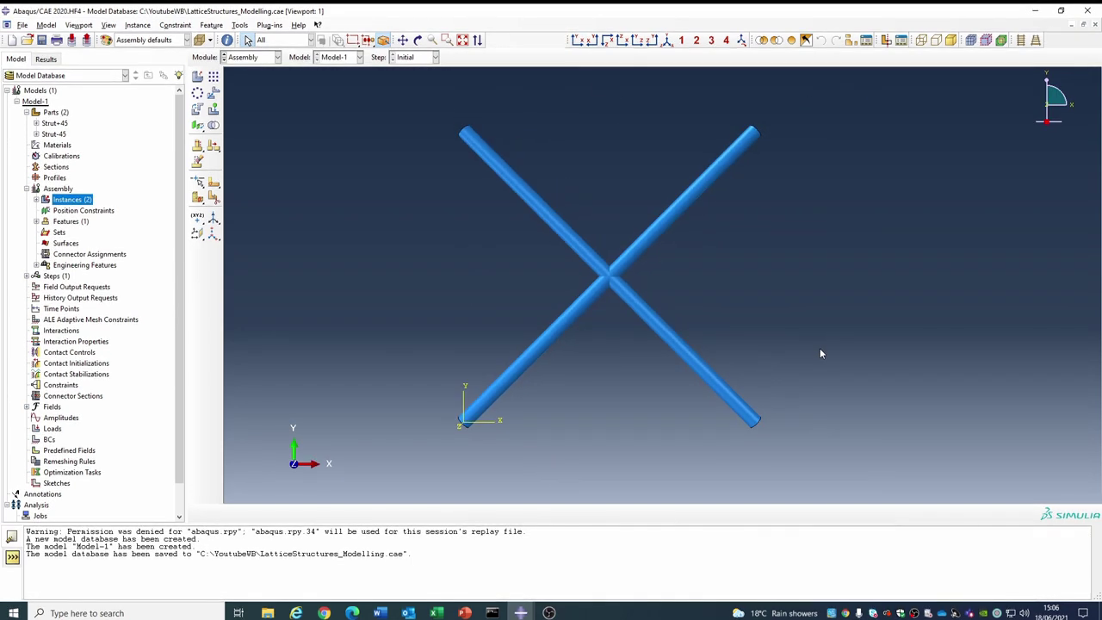
left_click(36, 199)
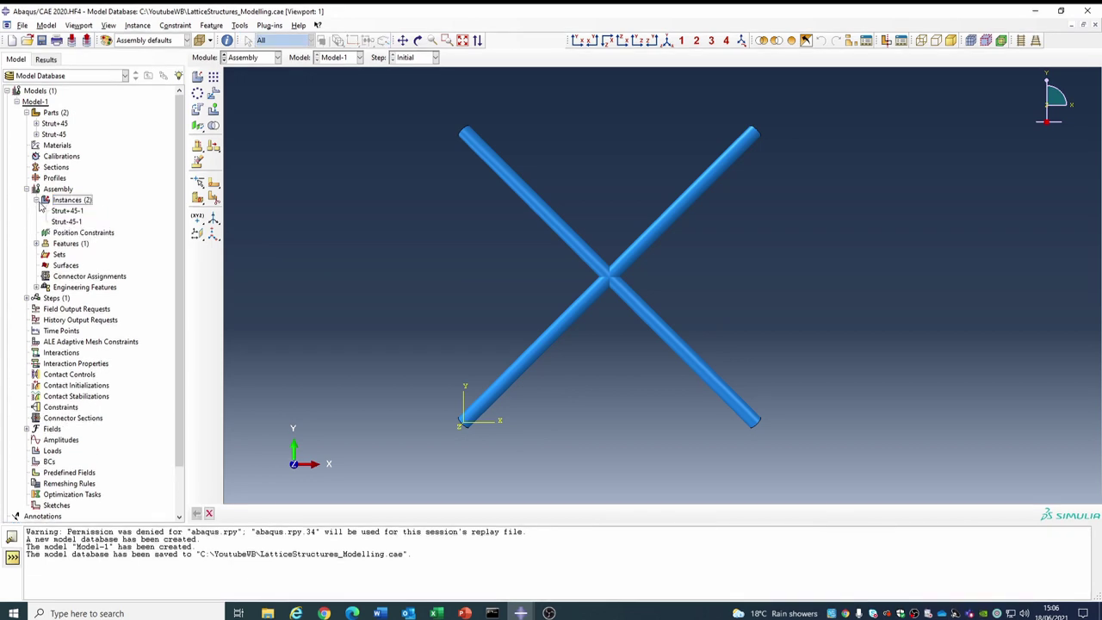
left_click(66, 211)
left_click(66, 221, "shift")
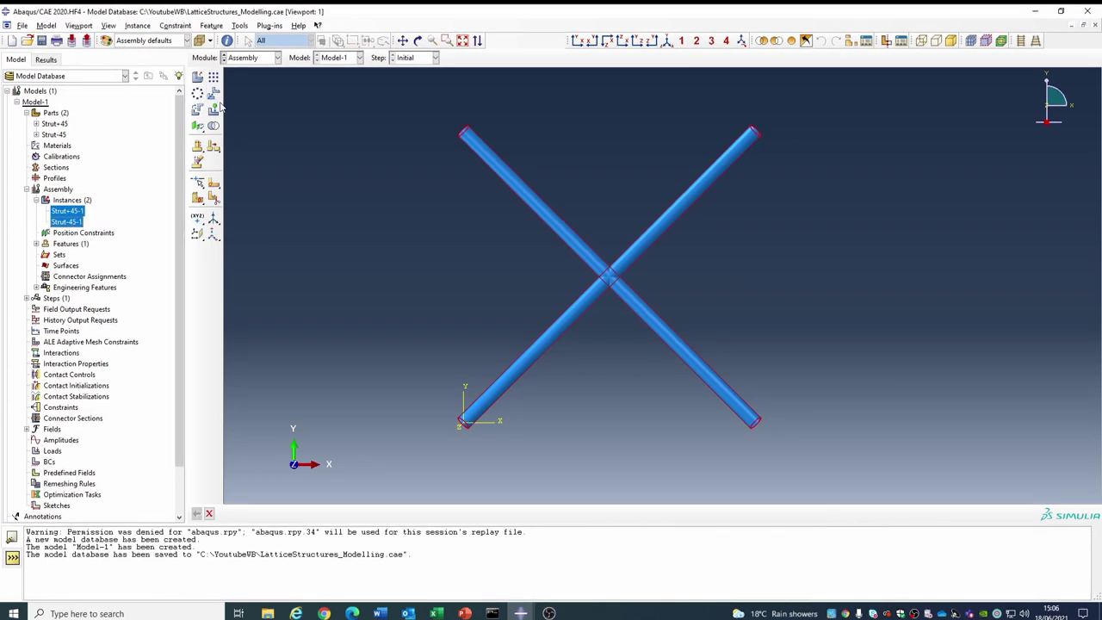
Step: Merge the two crossed strut instances into the new part LCSUnit
left_click(213, 127)
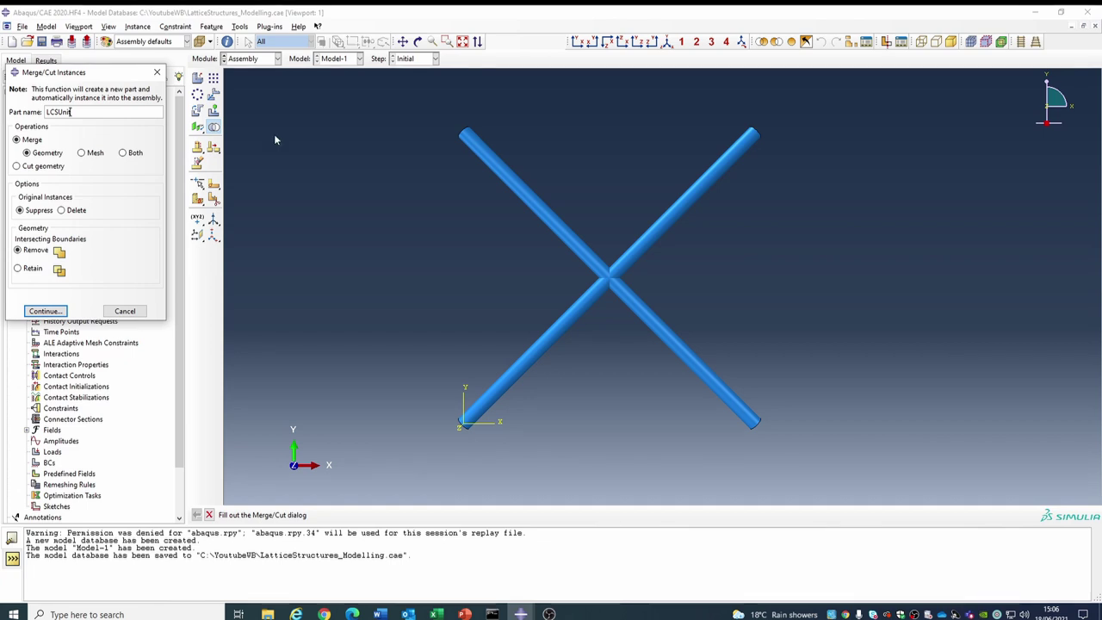
left_click(52, 313)
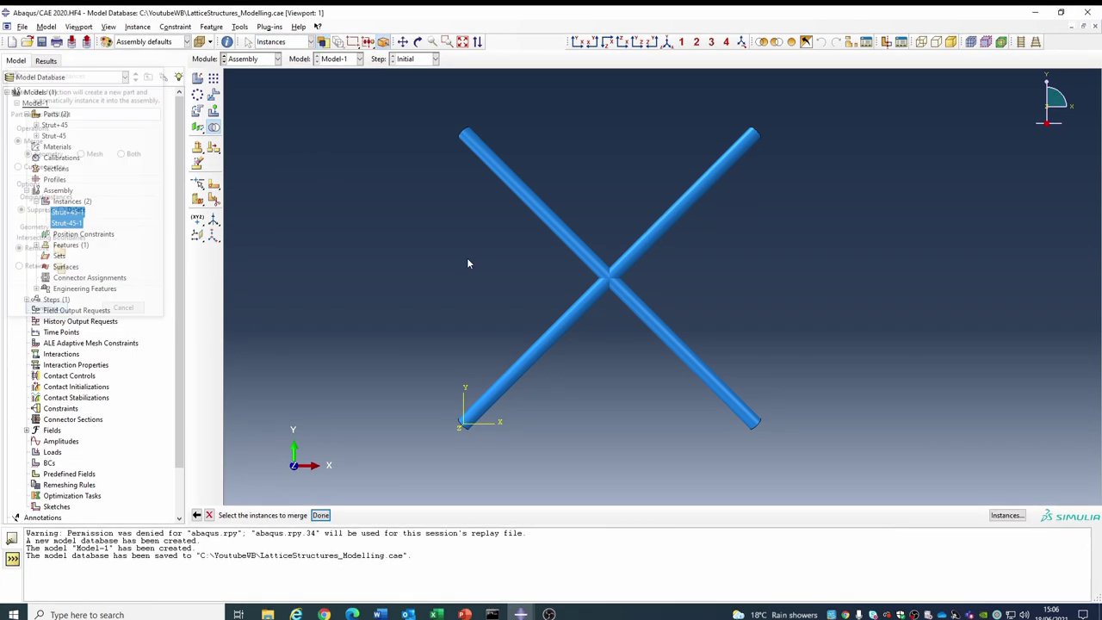
left_click_drag(361, 90, 893, 548)
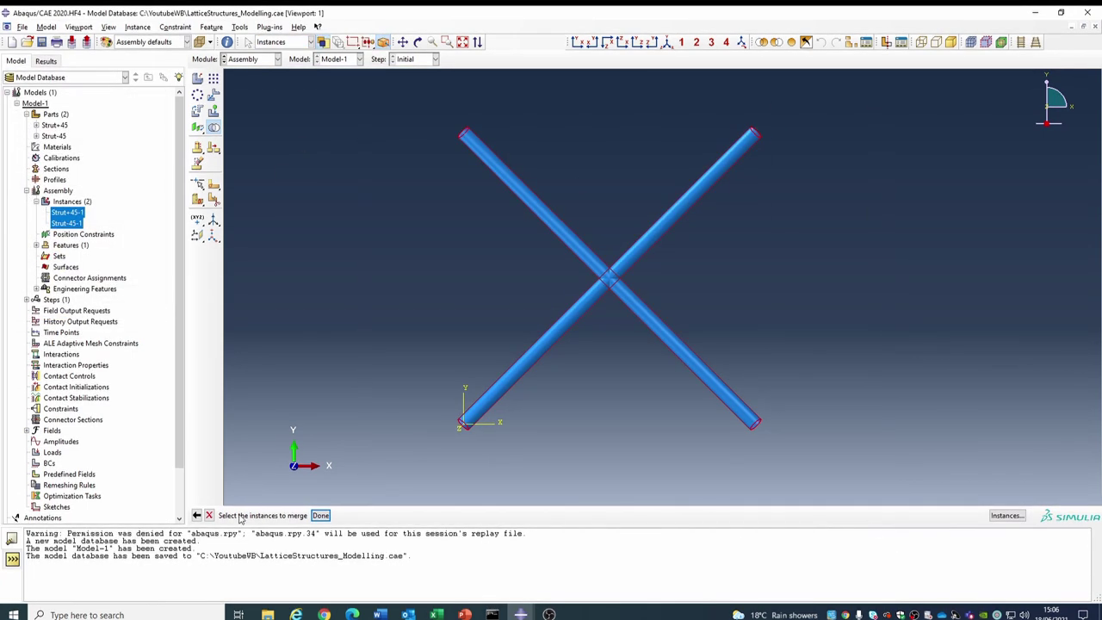
left_click(320, 515)
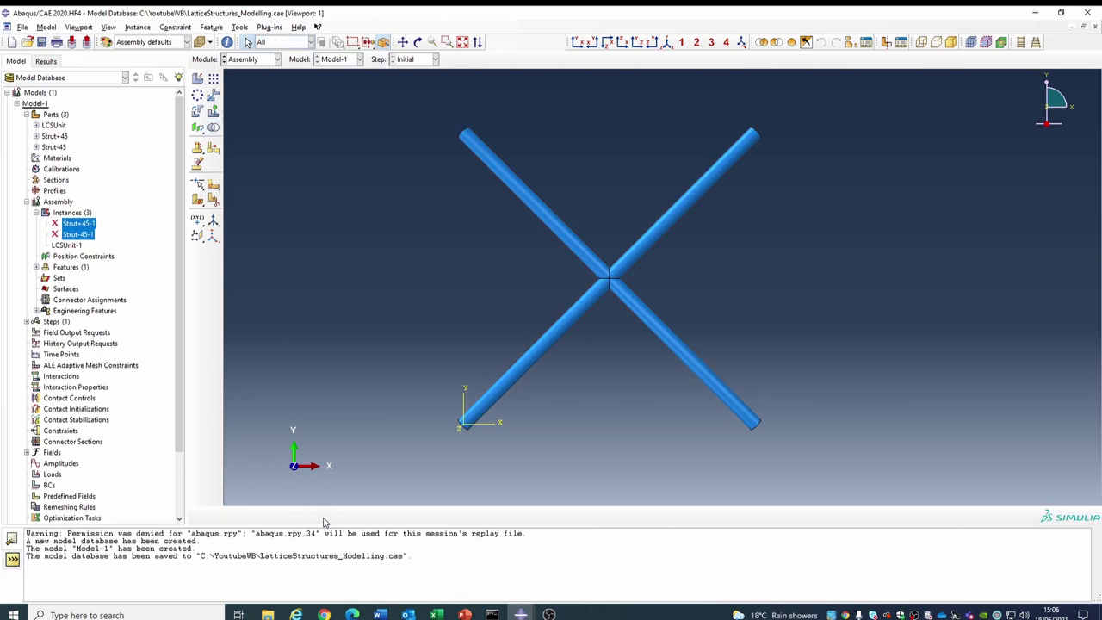
left_click(71, 247)
double_click(70, 213)
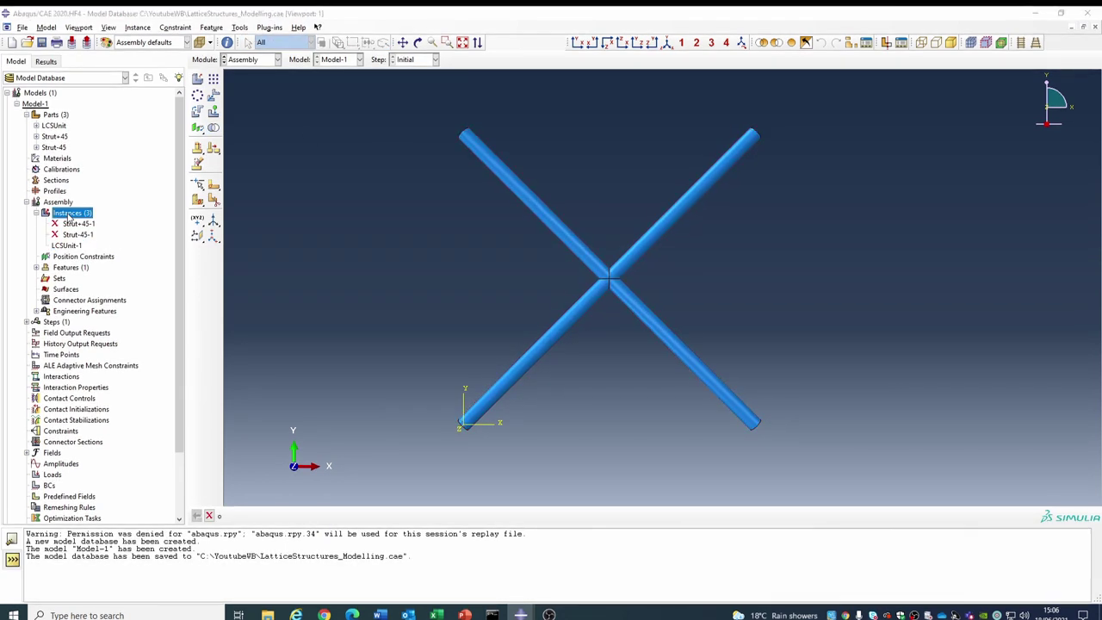
Step: Add a second LCSUnit instance, LCSUnit-2, to the assembly
left_click(281, 251)
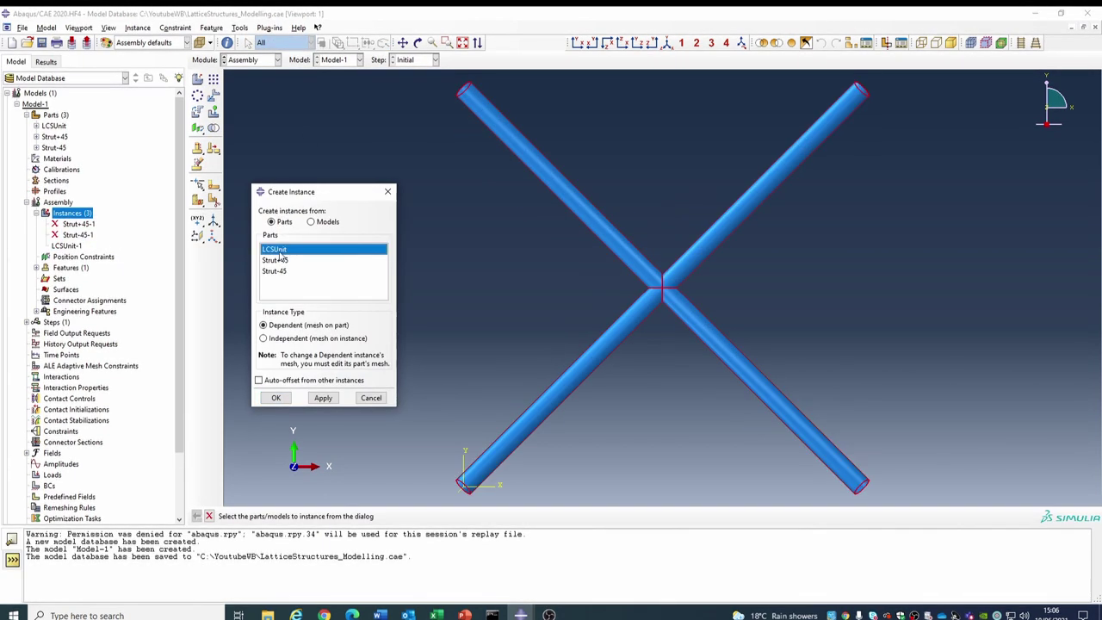
left_click(276, 398)
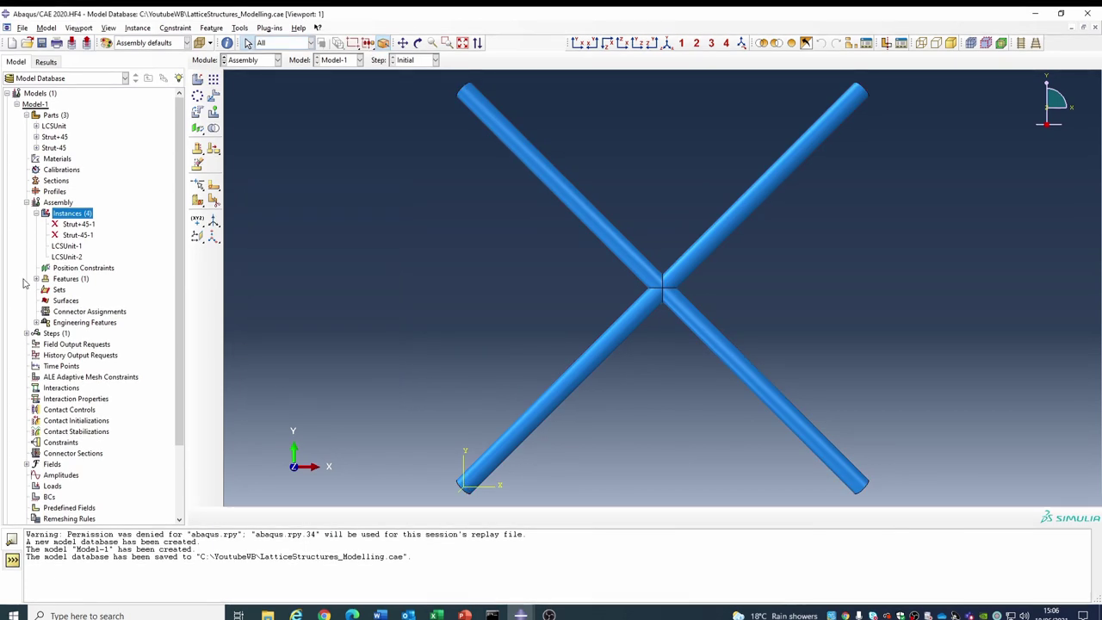
left_click(64, 257)
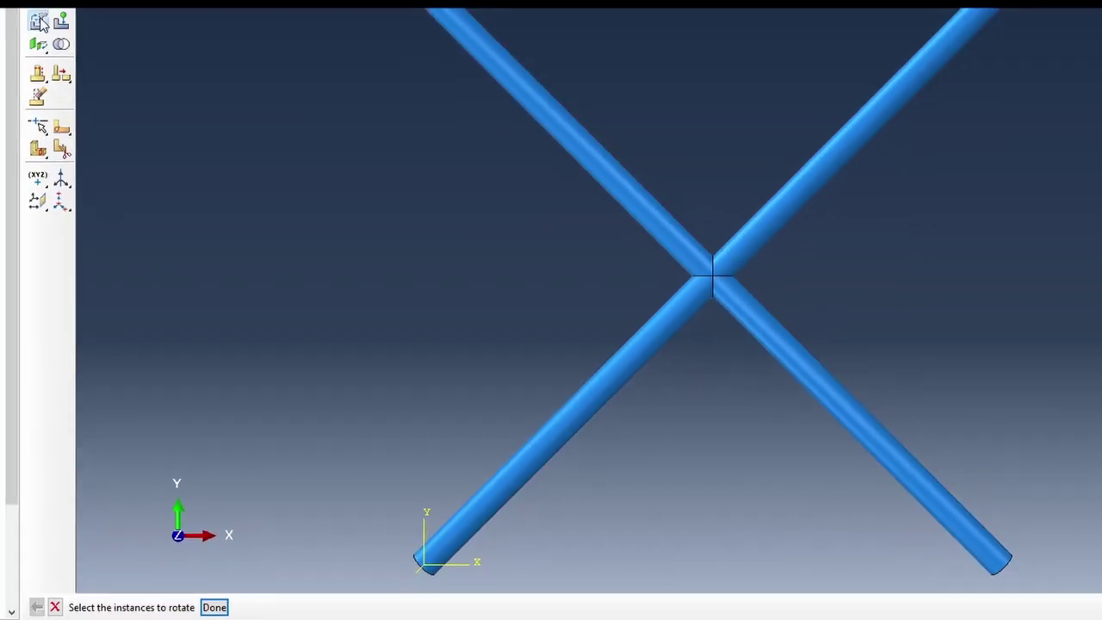
Step: Rotate LCSUnit-2 by 90° about the vertical axis, shown in isometric view
left_click(1101, 566)
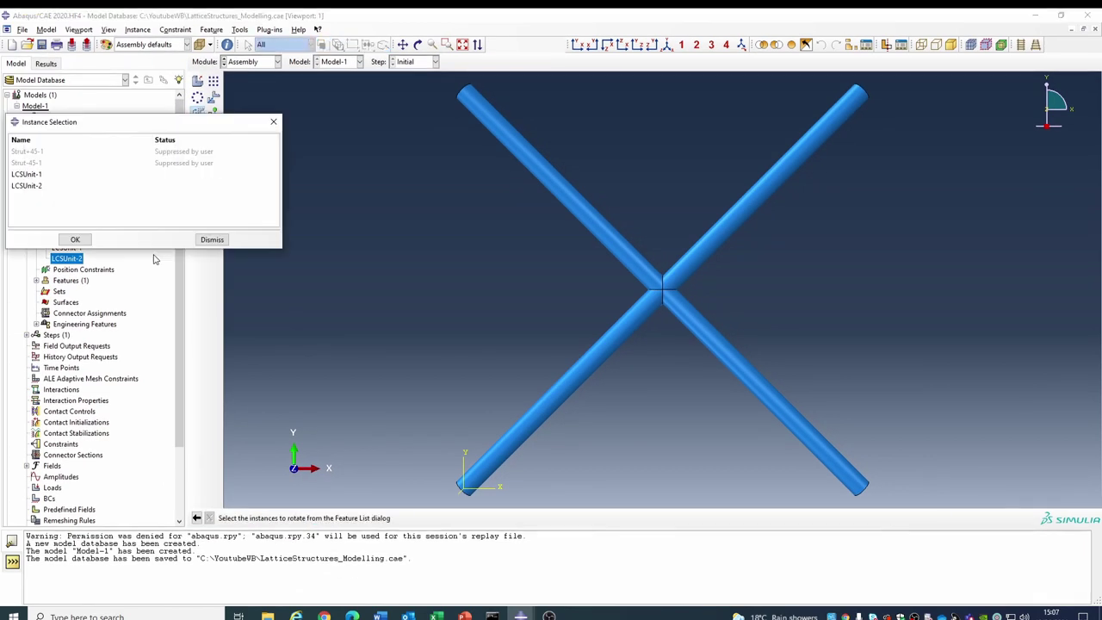
left_click(36, 186)
left_click(75, 239)
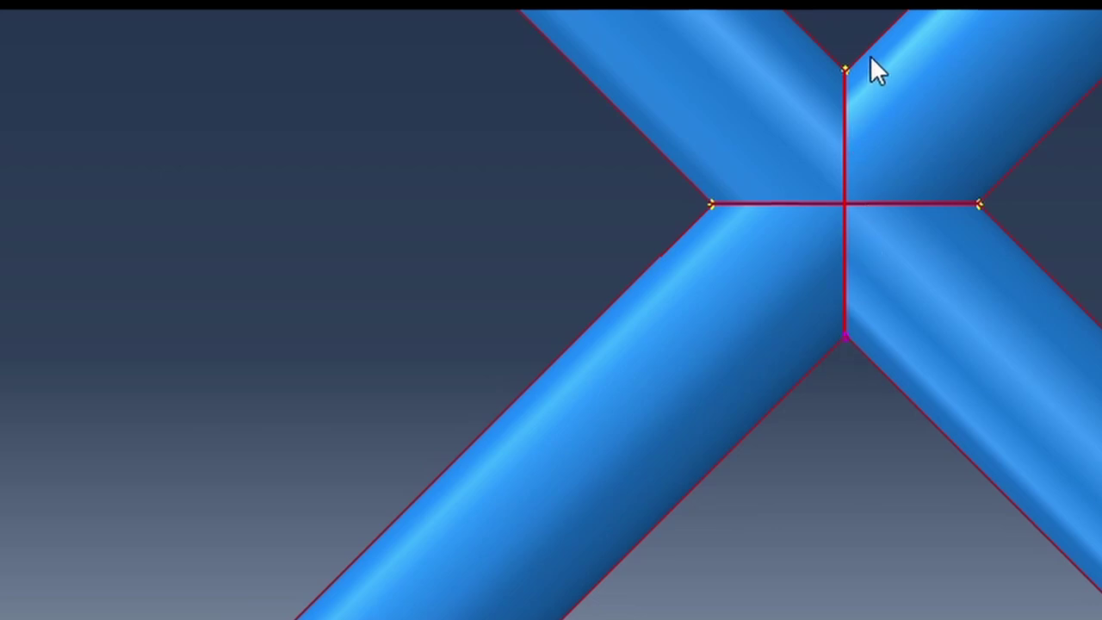
left_click(844, 67)
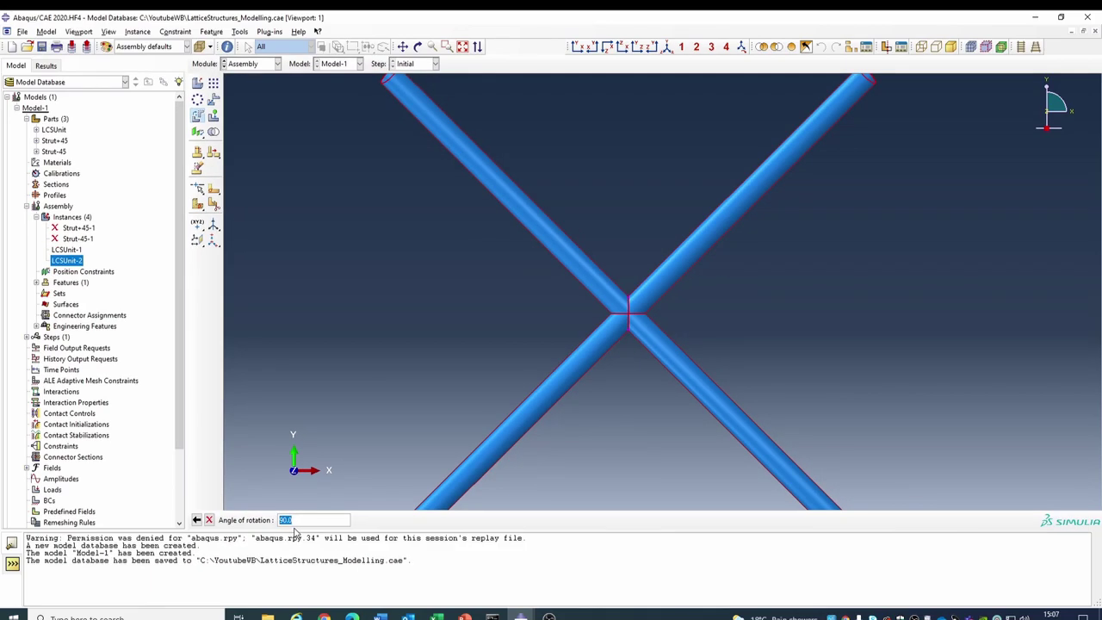
key("Return")
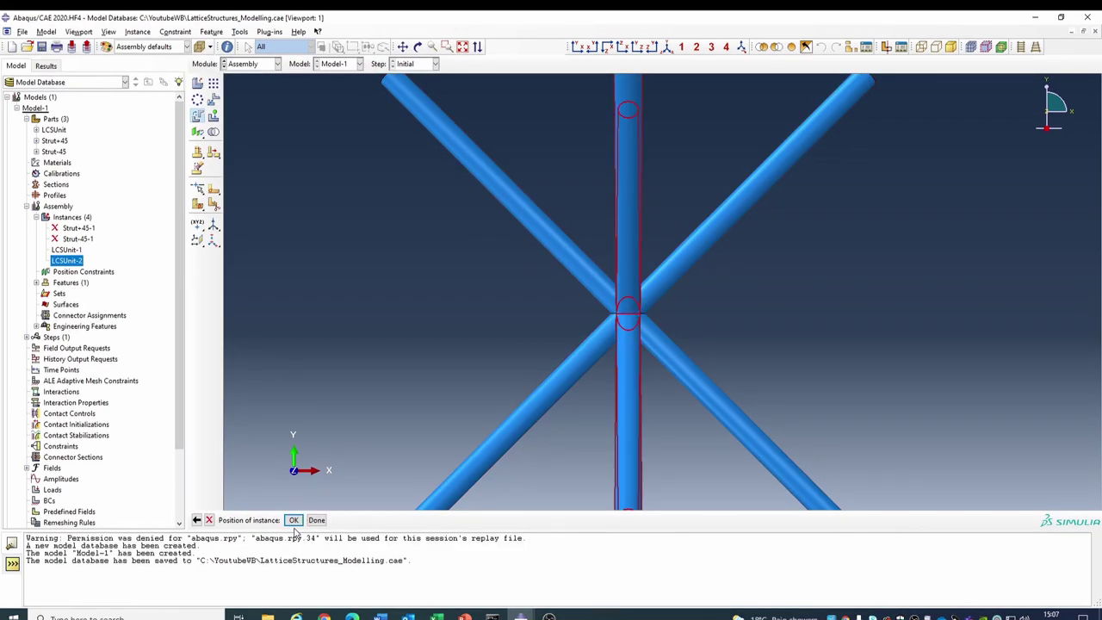
left_click(463, 47)
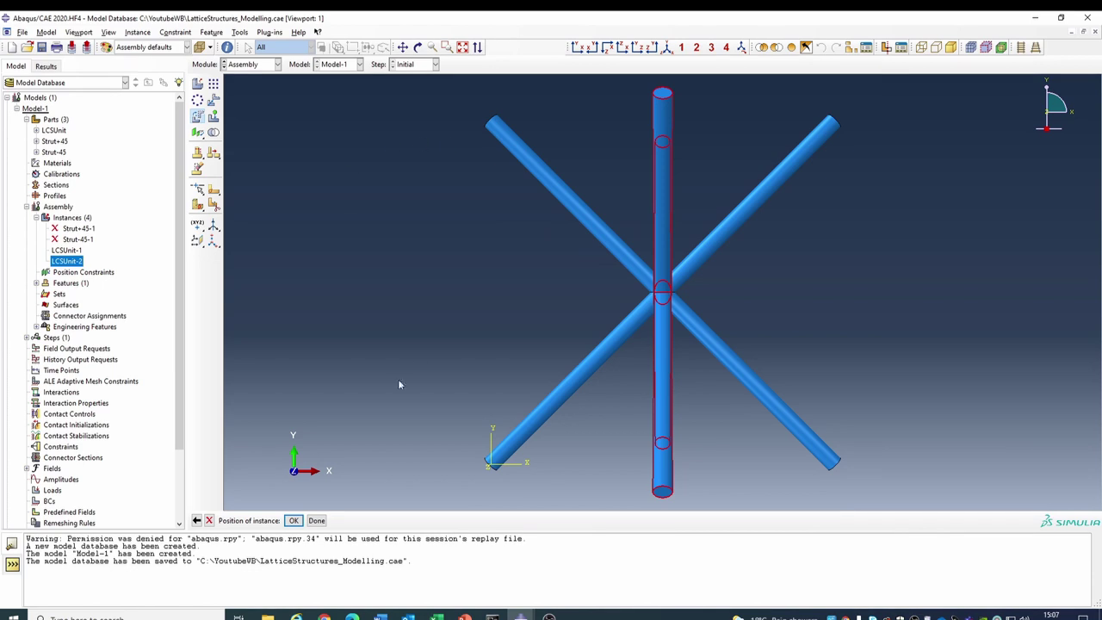
left_click(294, 520)
scroll(569, 302, "down", 2)
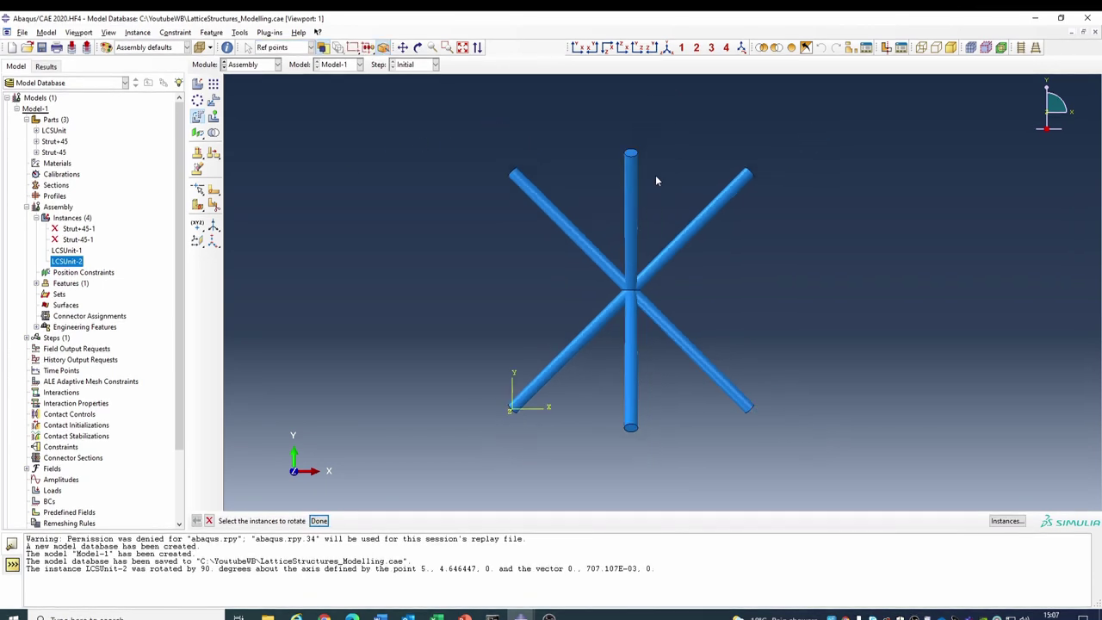
left_click(666, 48)
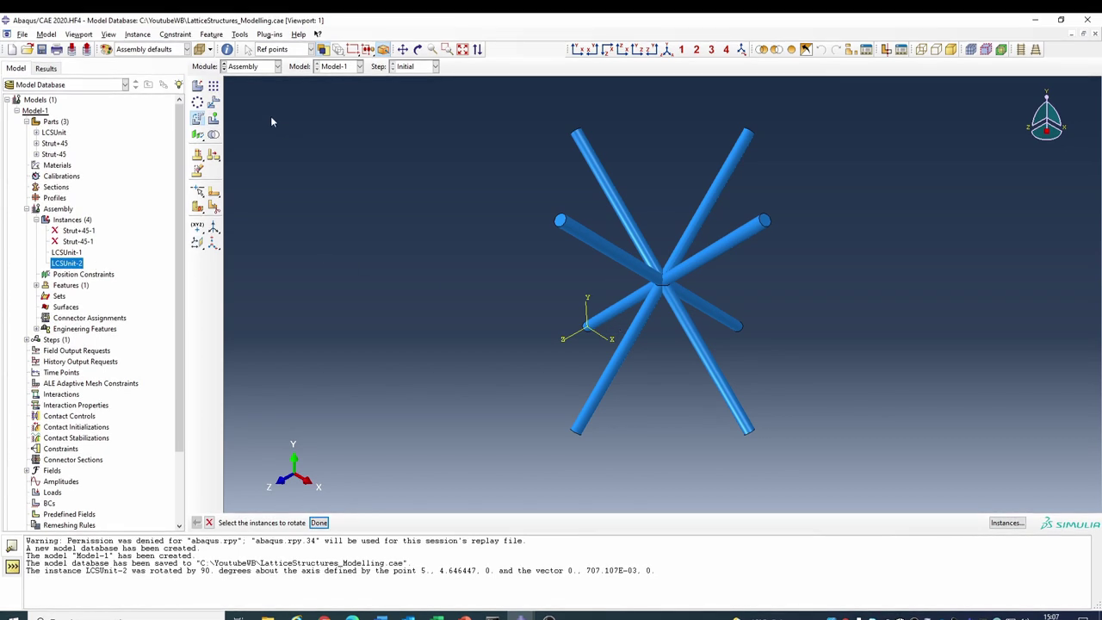
left_click(214, 136)
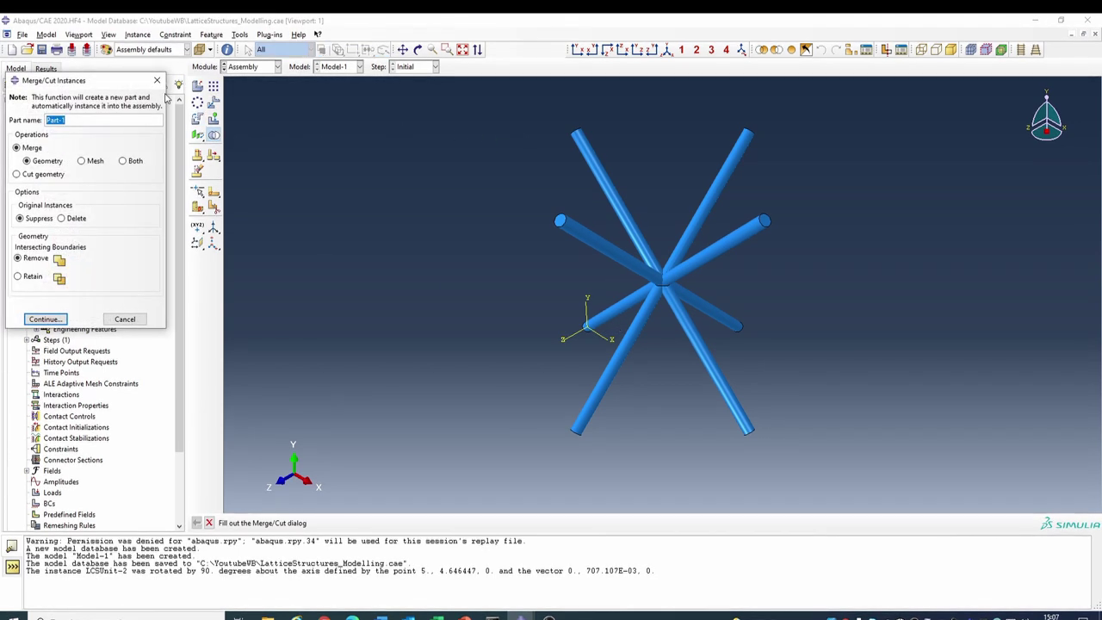
Step: Merge both LCSUnit instances into part LCSBCCUnitCell and open it for editing
type("LCSBCCUnitC")
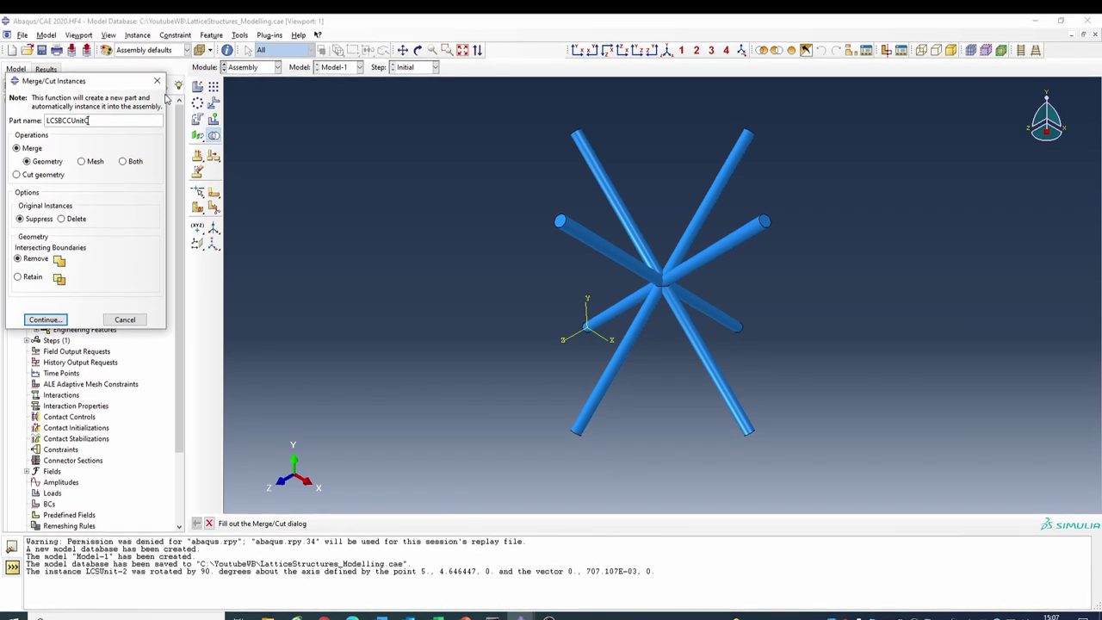
key("Return")
left_click_drag(412, 93, 861, 431)
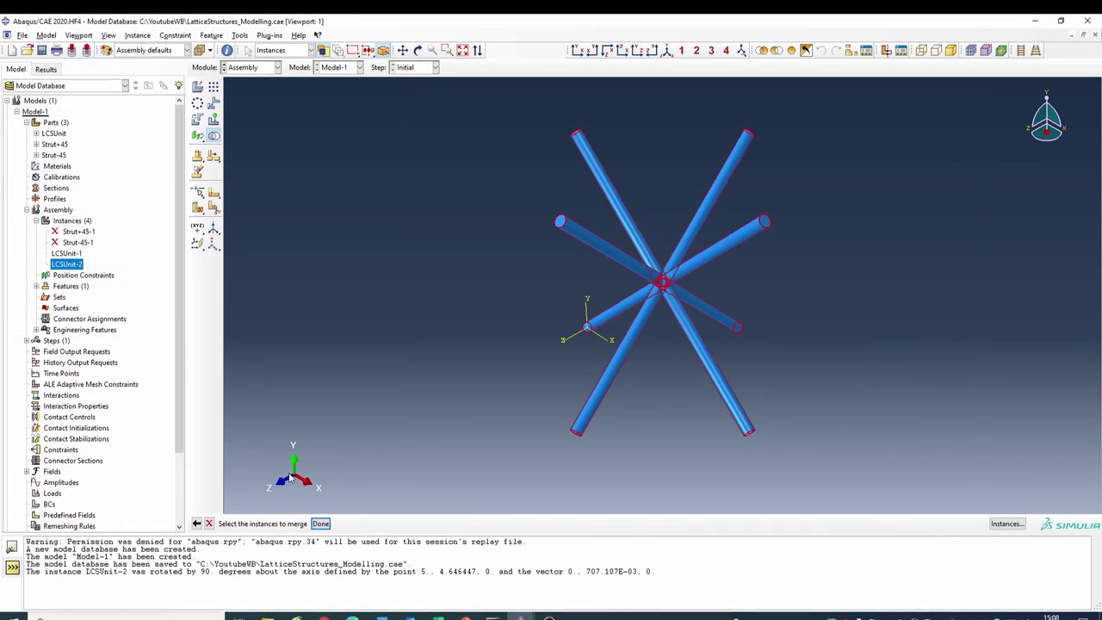
left_click(319, 523)
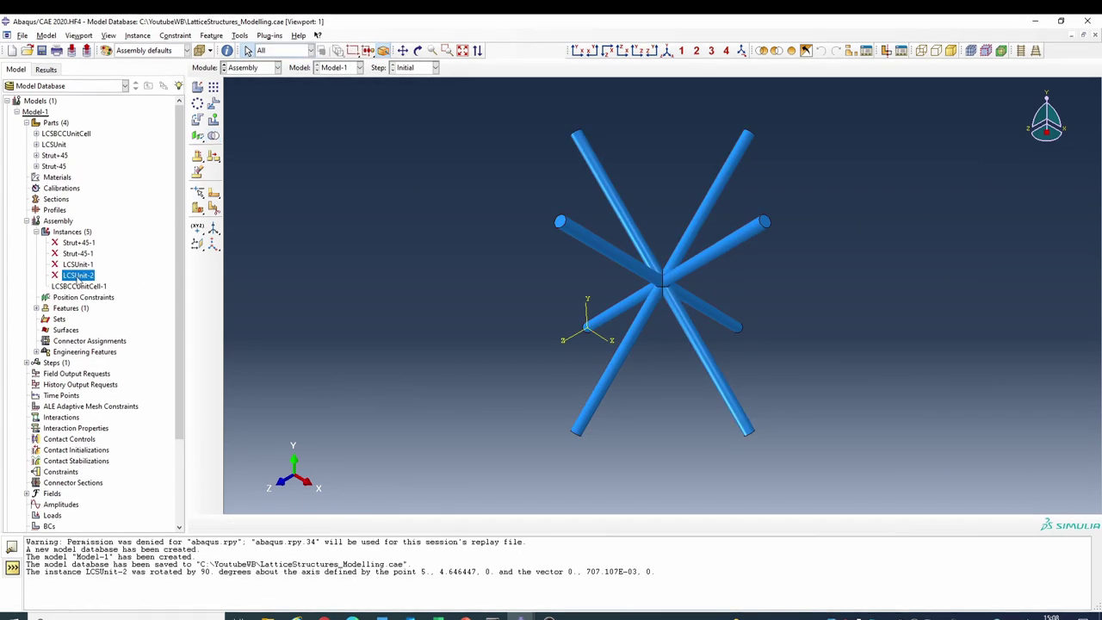
double_click(52, 135)
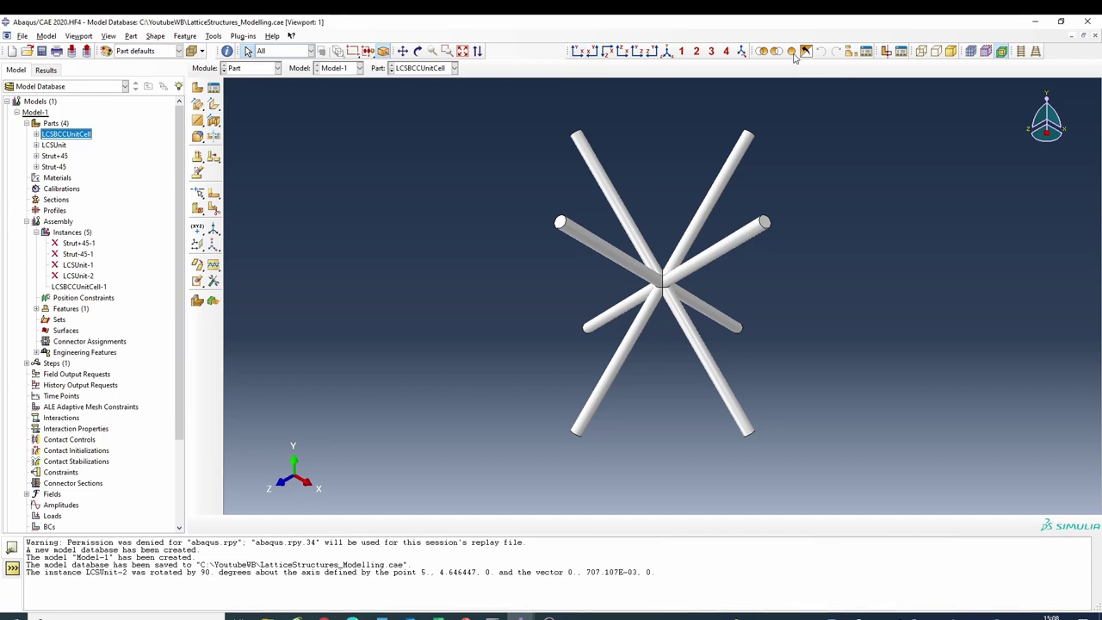
left_click(418, 50)
left_click_drag(637, 276, 607, 293)
left_click(577, 51)
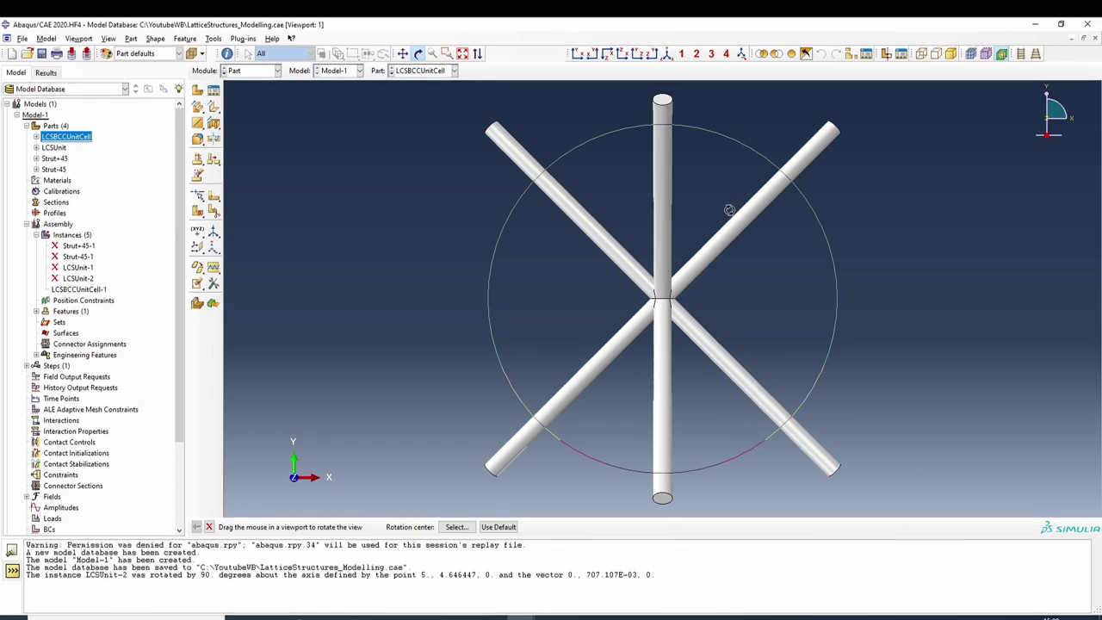
right_click(346, 224)
left_click(402, 299)
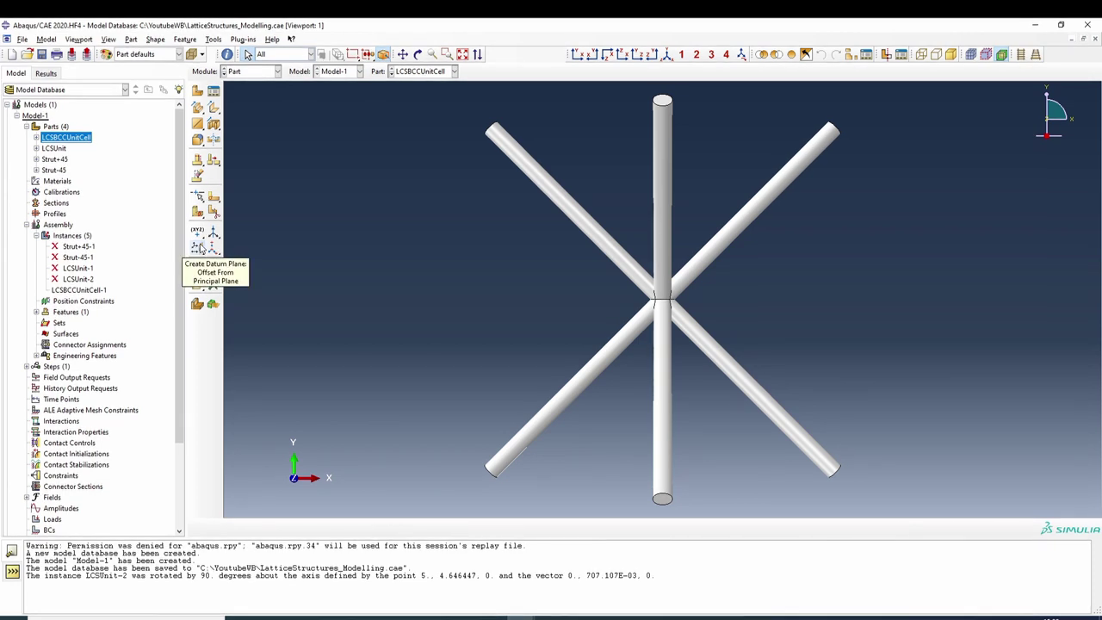
Step: Create datum planes offset 2.5 and -2.5 from the XY plane
left_click(198, 247)
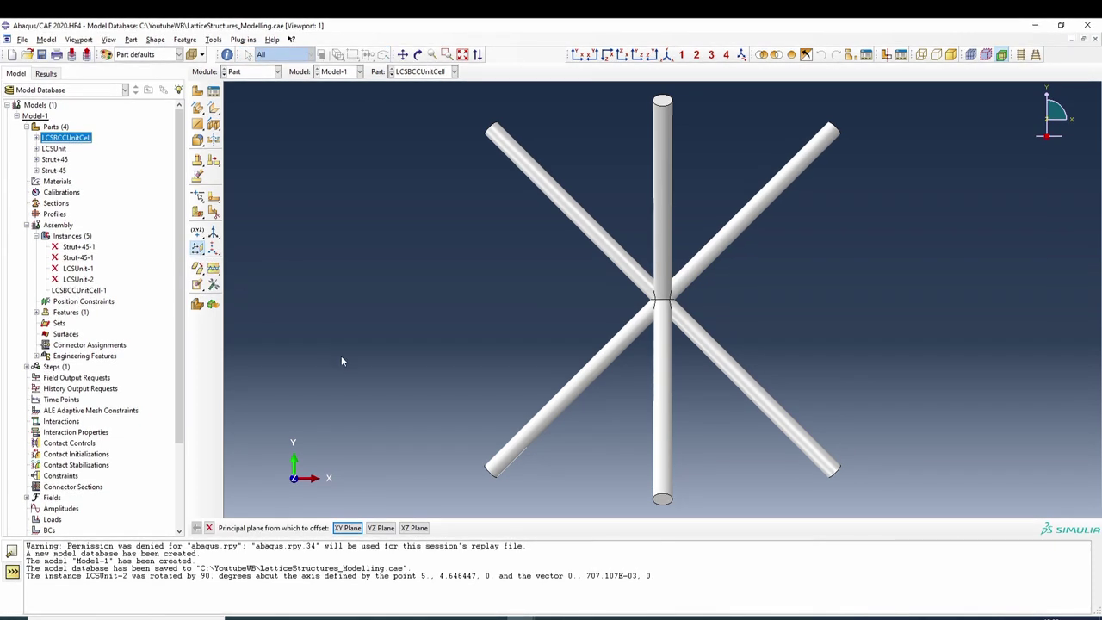
left_click(348, 529)
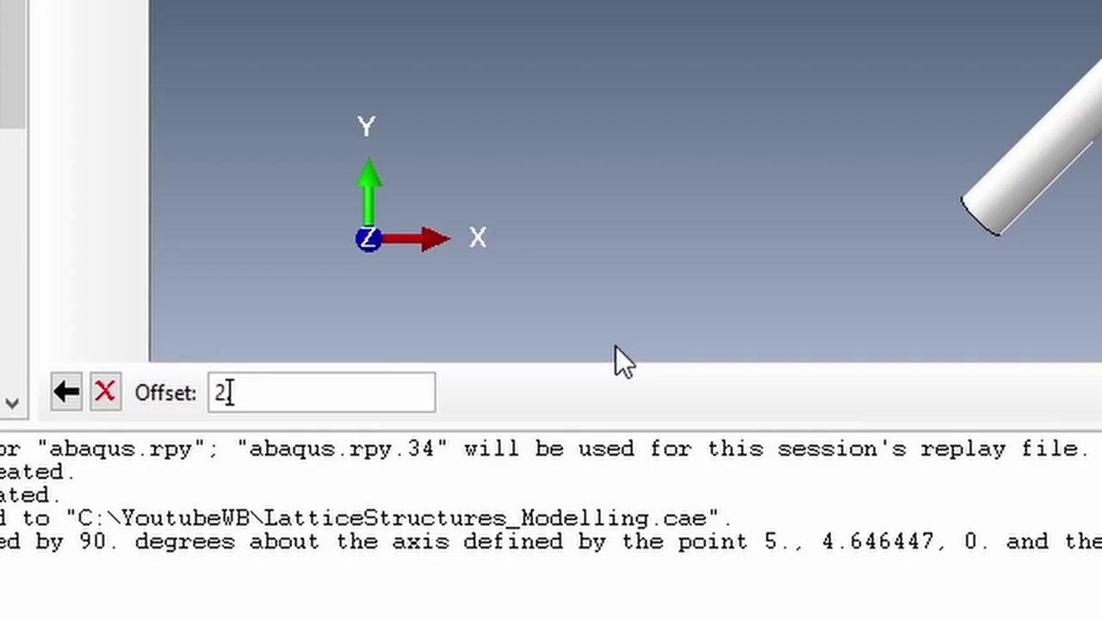
type(".5")
key("Return")
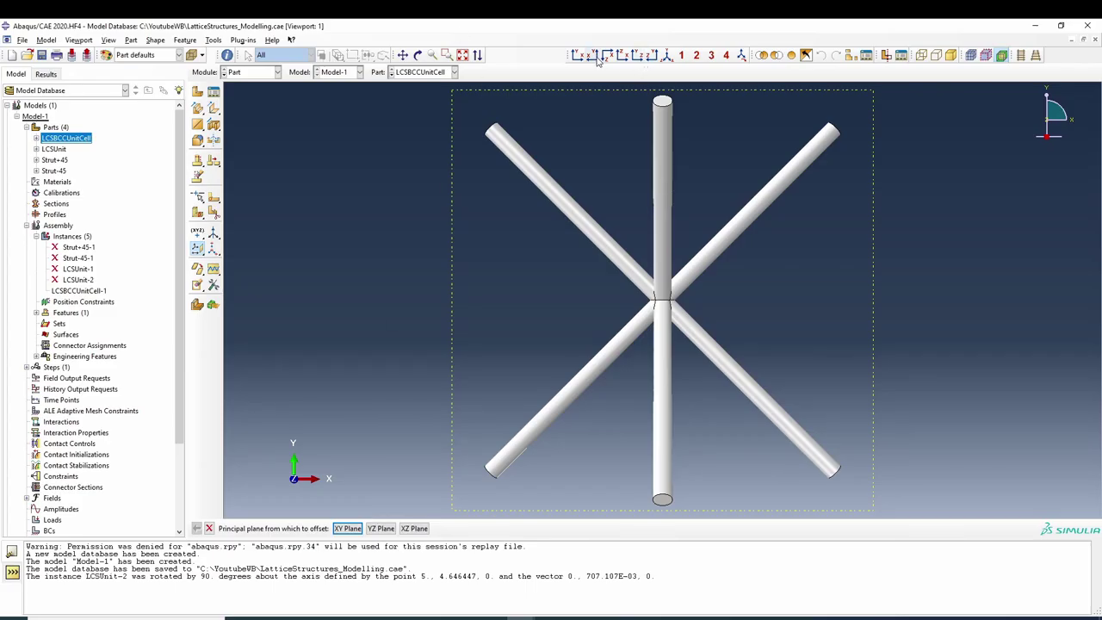
left_click(607, 56)
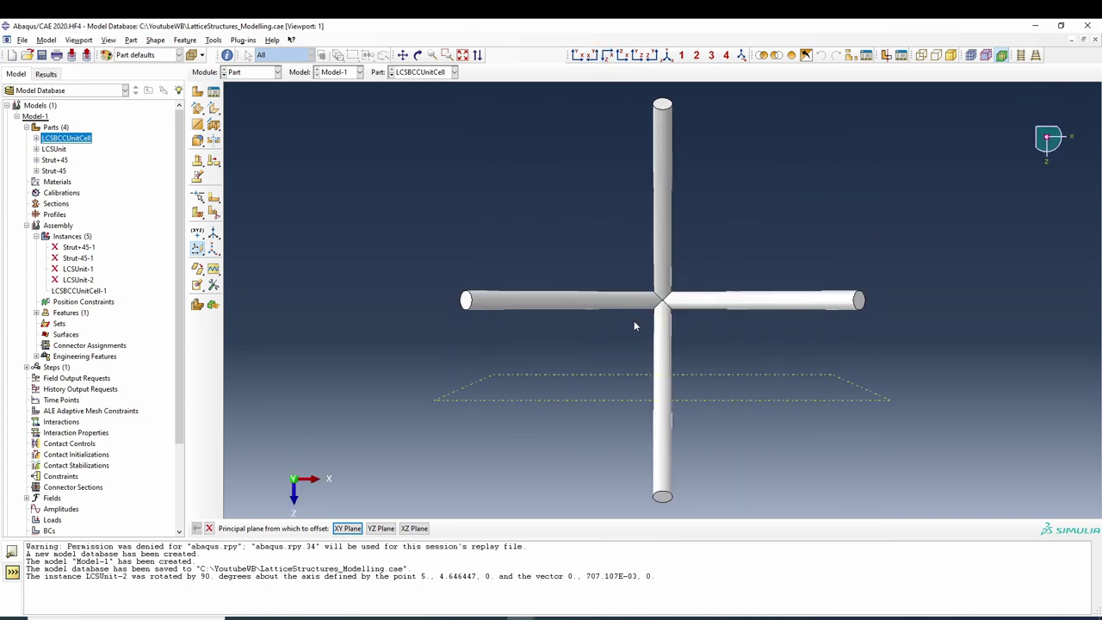
left_click(348, 529)
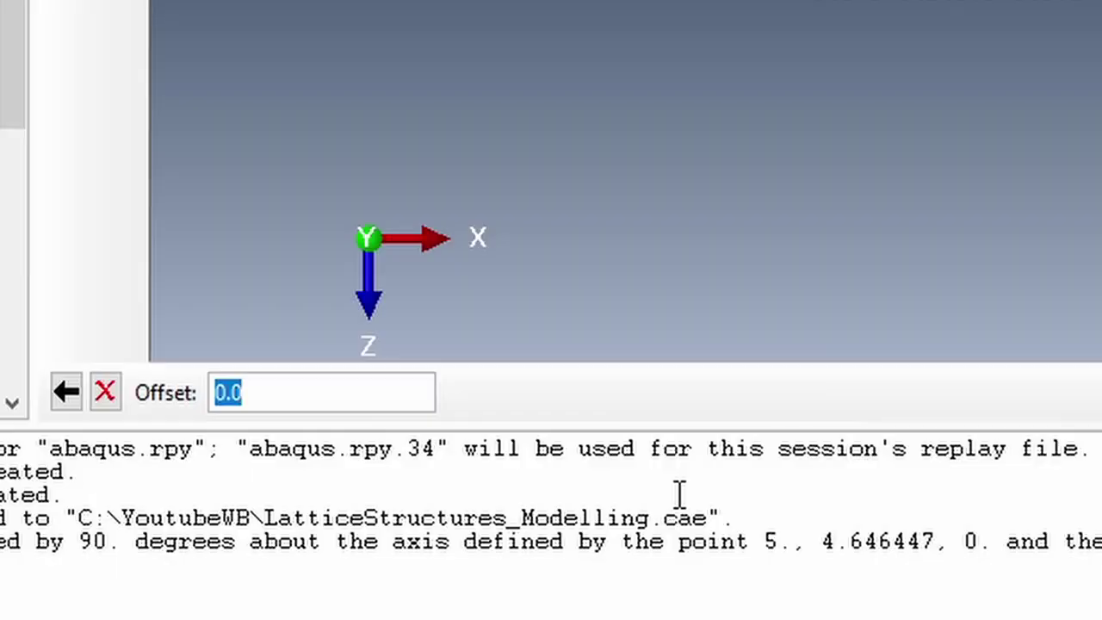
type("-2.5")
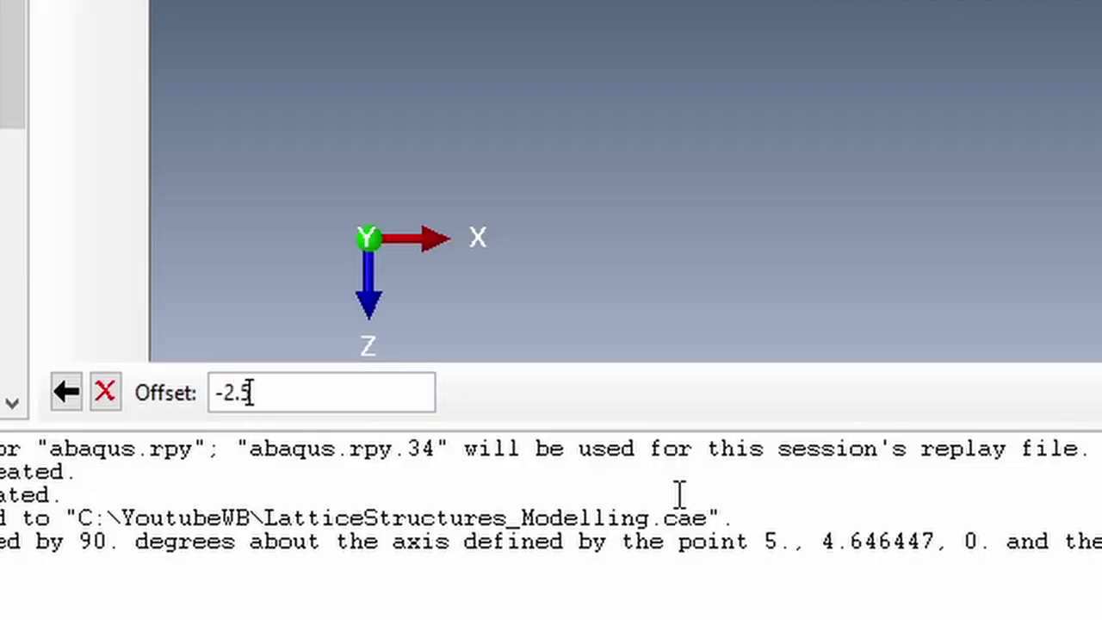
key("Return")
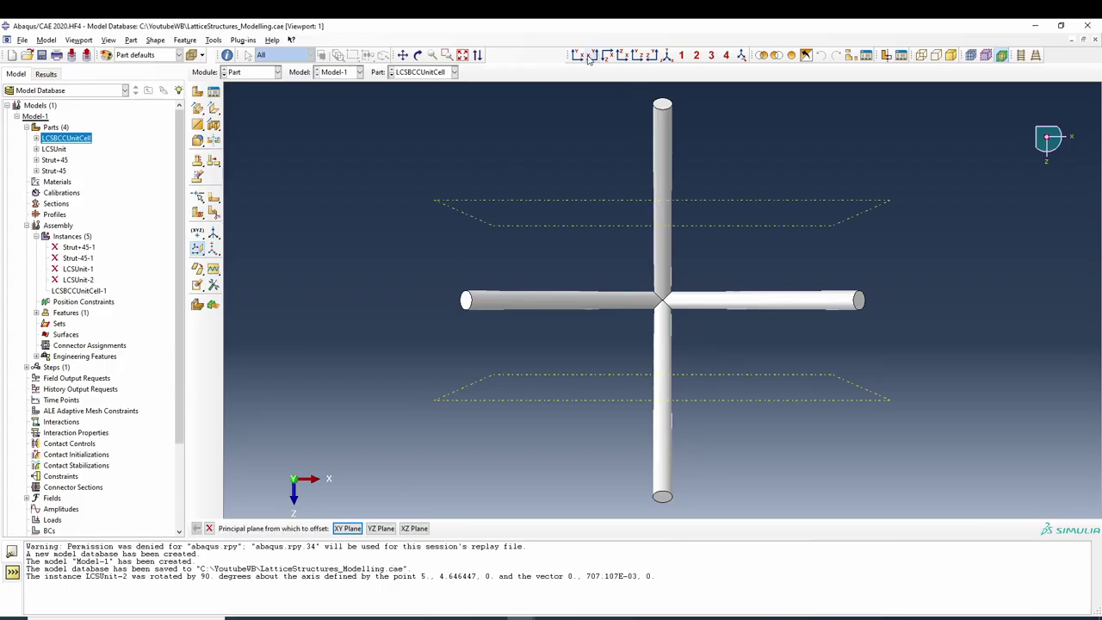
left_click(1021, 57)
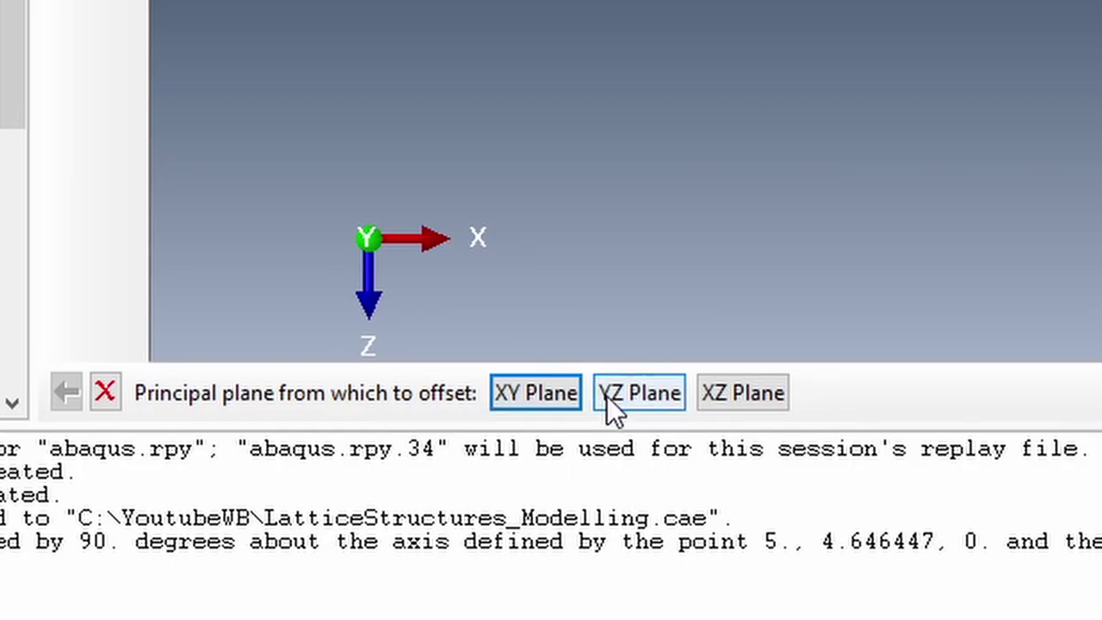
Step: Add datum planes offset 2.5 and 7 from the YZ plane
left_click(381, 528)
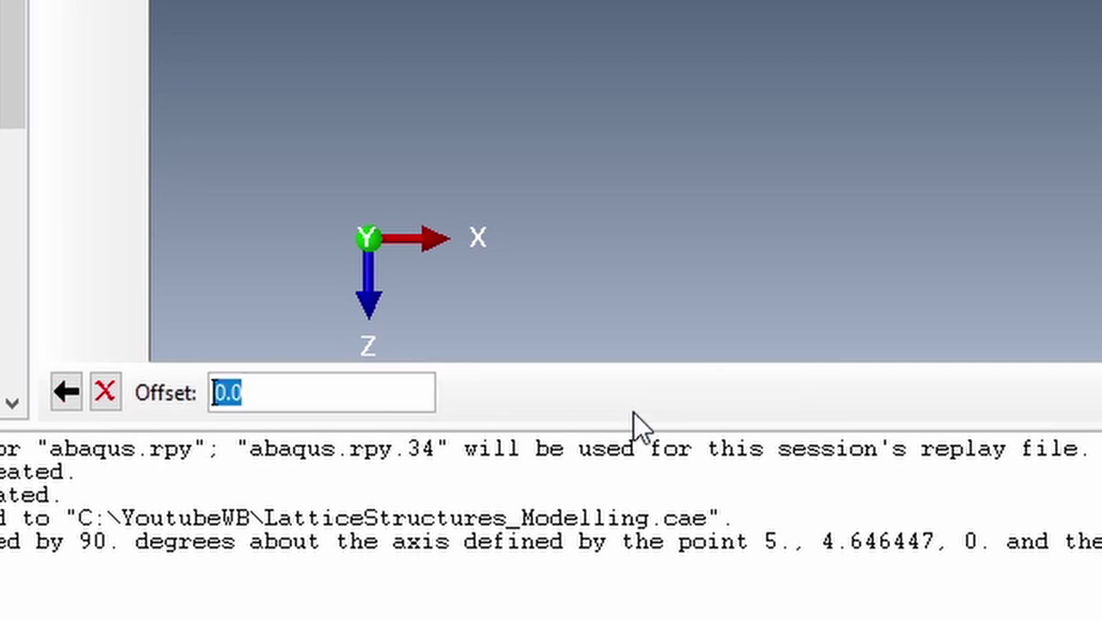
type("2.5")
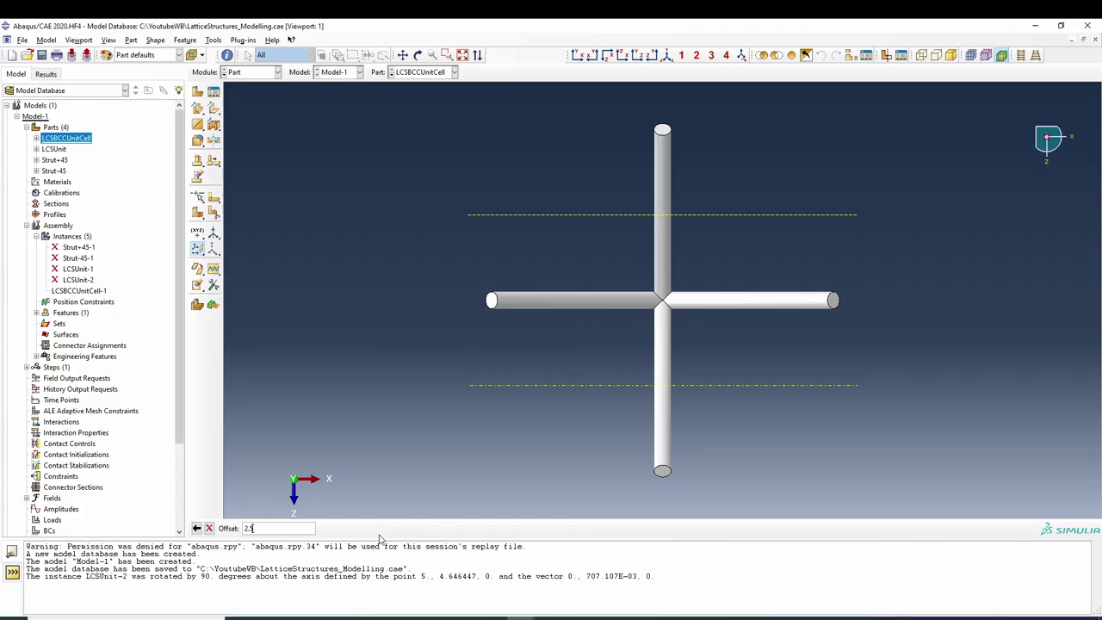
key("Return")
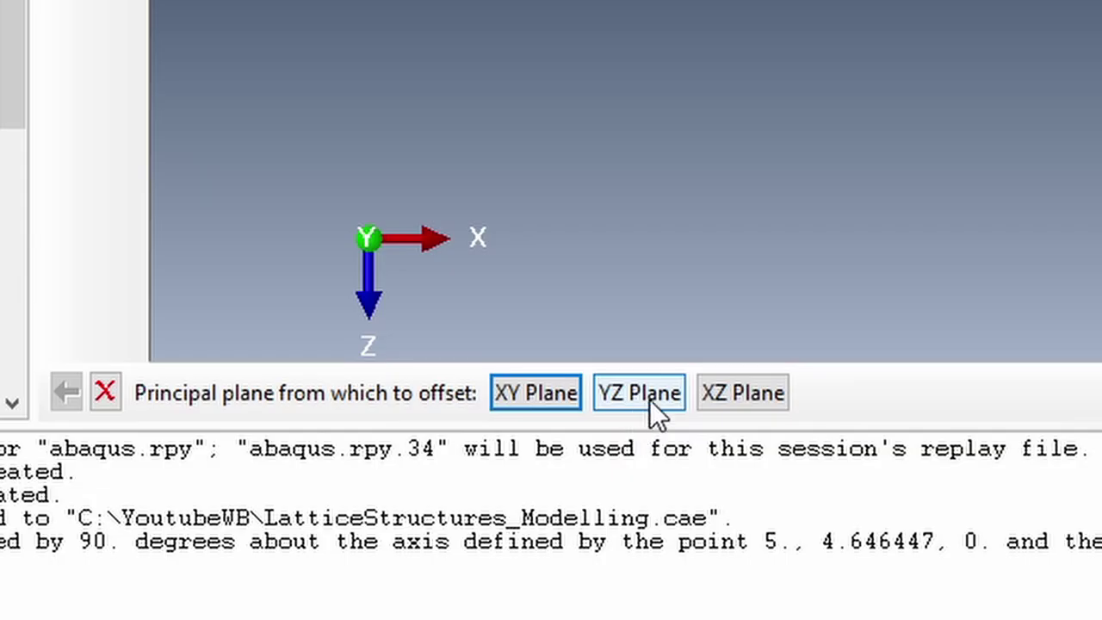
left_click(383, 532)
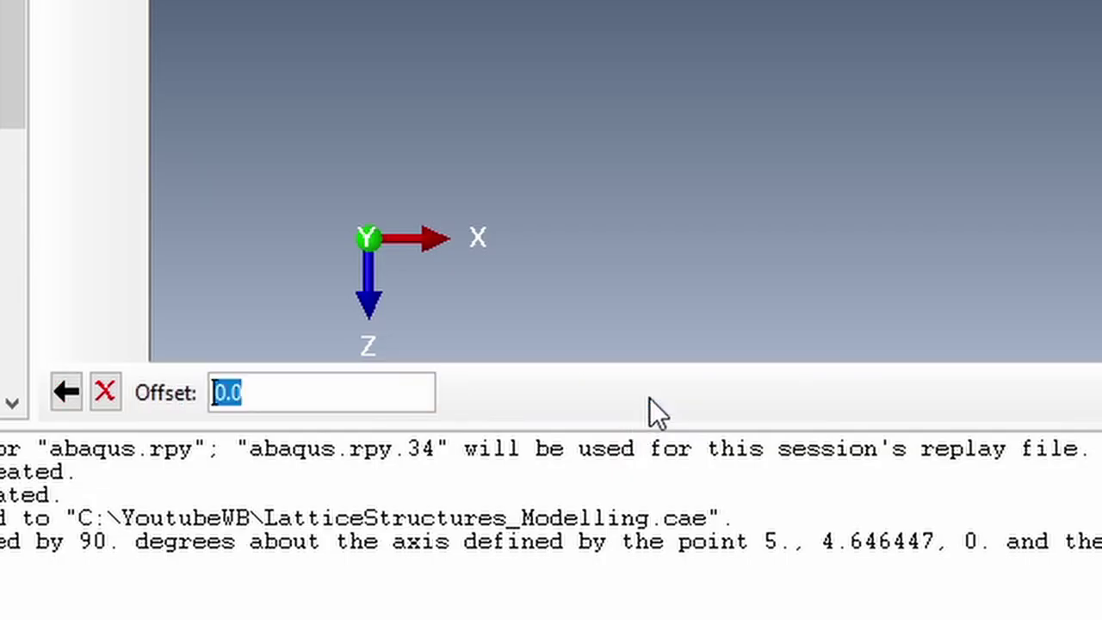
type("7")
key("Return")
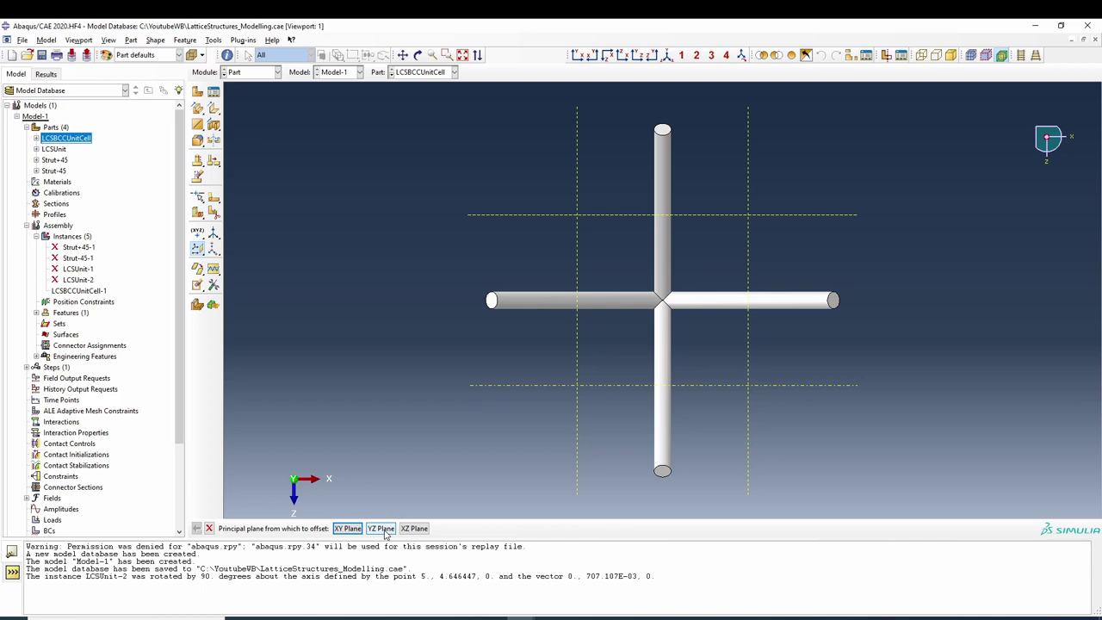
Step: Add datum planes offset 2.5 and 7 from the XZ plane
left_click(381, 529)
type("2")
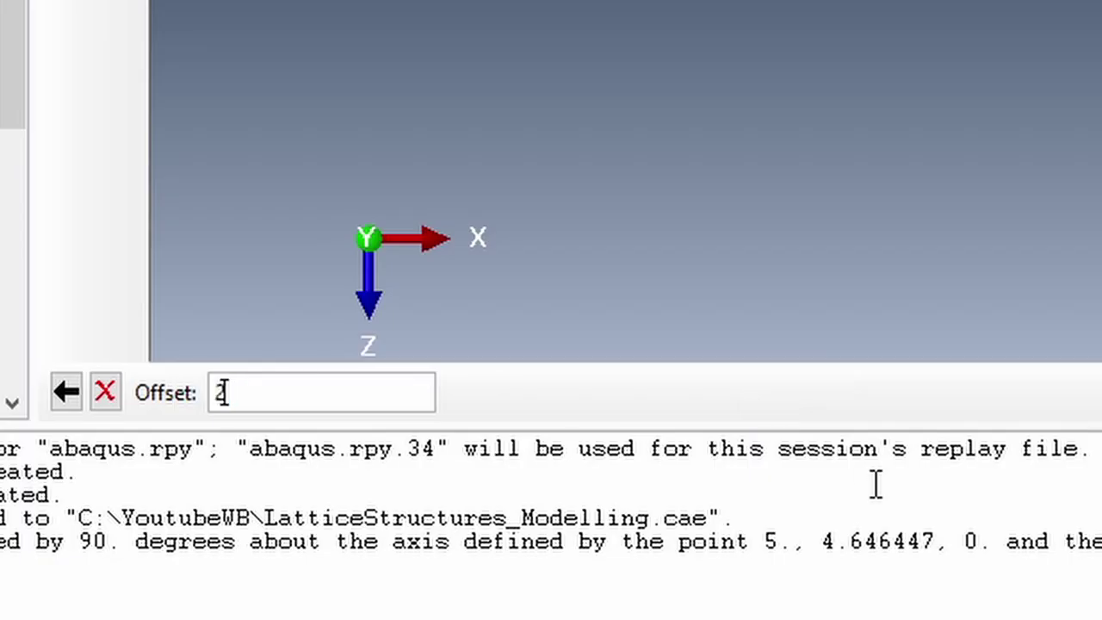
type(".5")
key("Return")
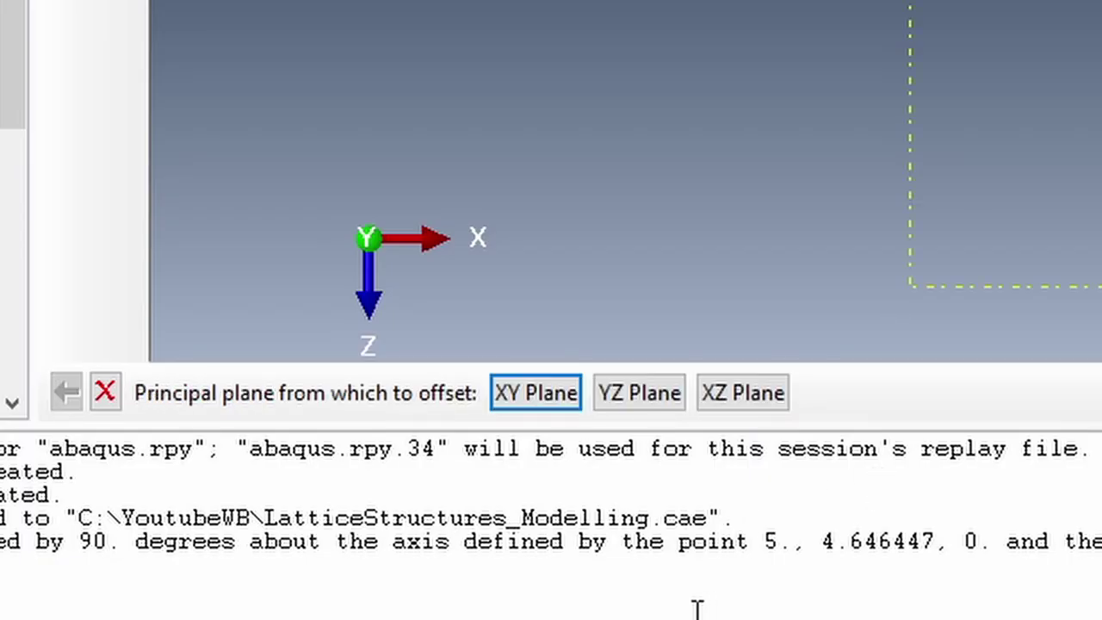
left_click(746, 398)
type("2.5")
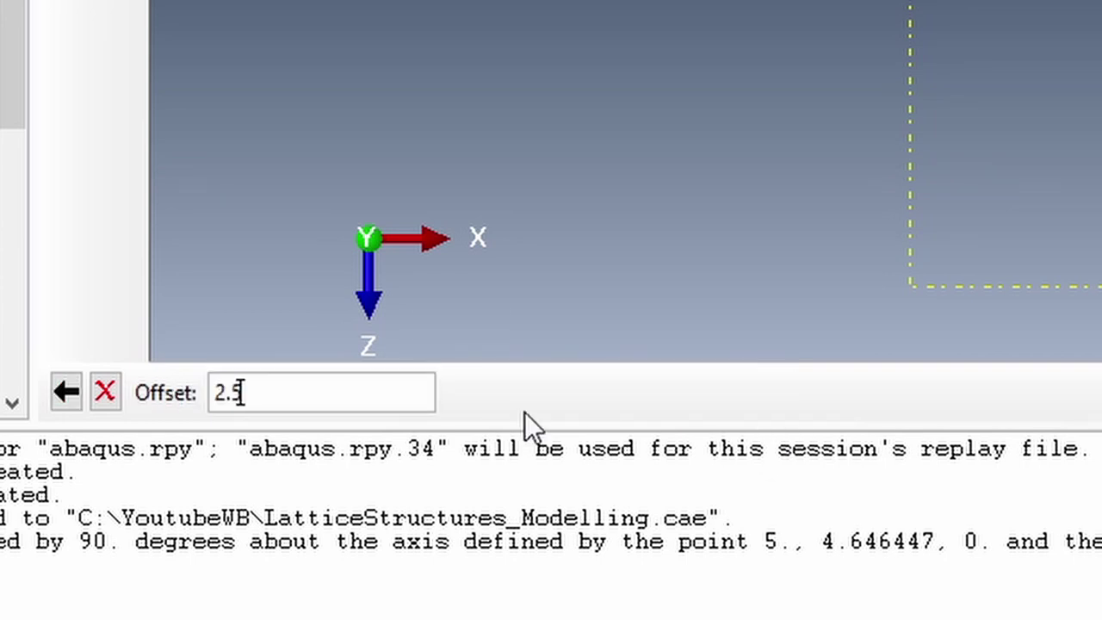
key("BackSpace")
key("BackSpace")
key("BackSpace")
type("7")
key("Return")
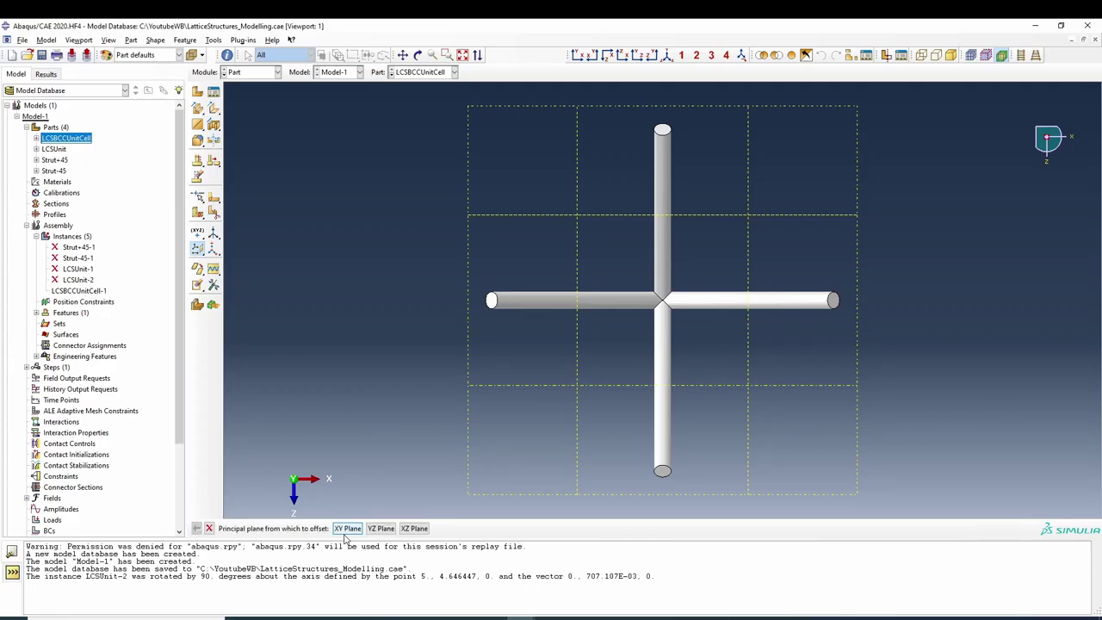
left_click(652, 55)
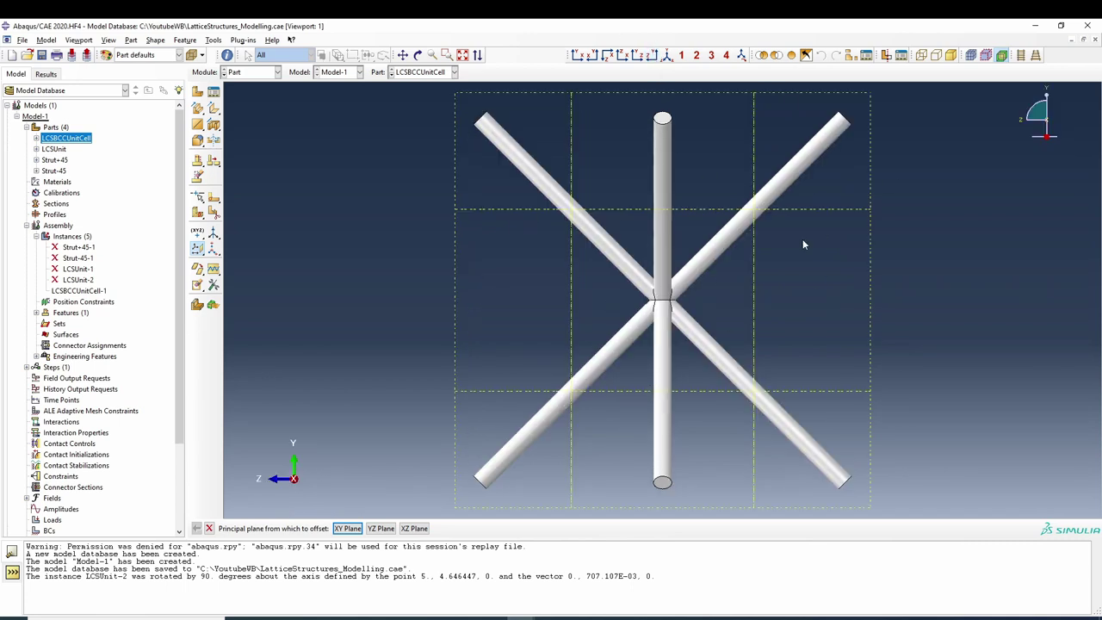
scroll(675, 218, "down", 3)
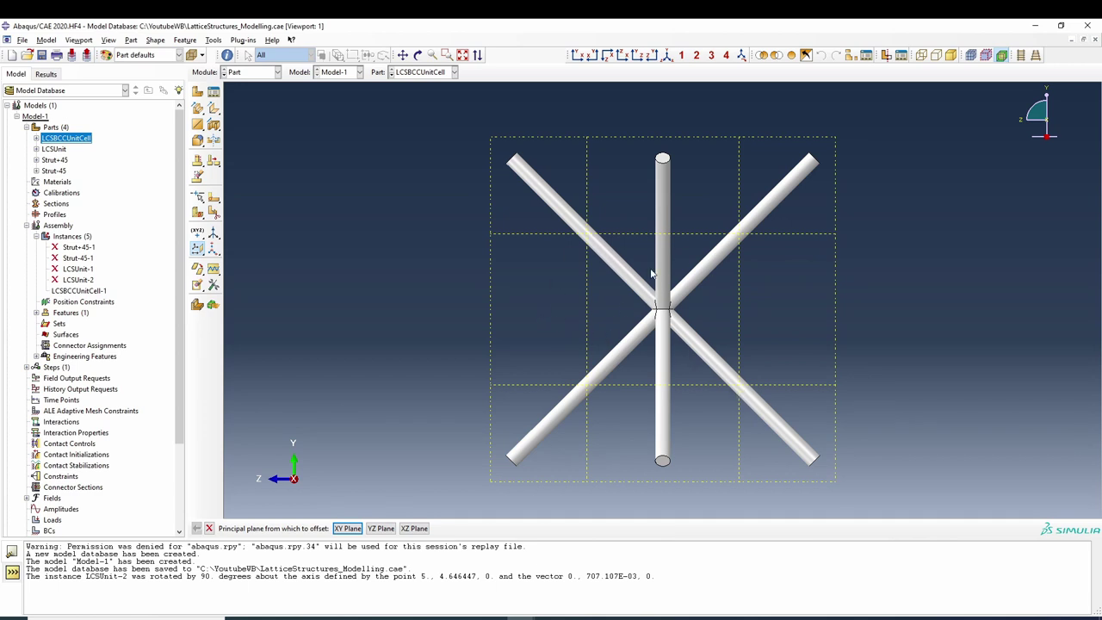
Step: Split the lattice cells along the first datum plane
key("Escape")
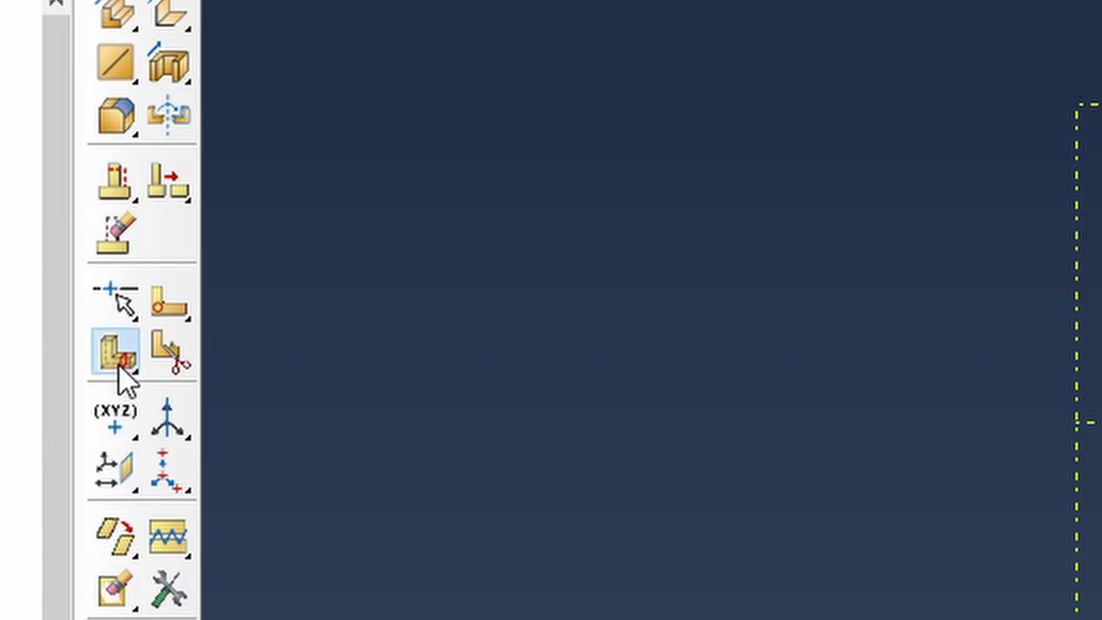
left_click_drag(118, 364, 222, 372)
left_click_drag(127, 360, 185, 360)
left_click_drag(107, 352, 107, 352)
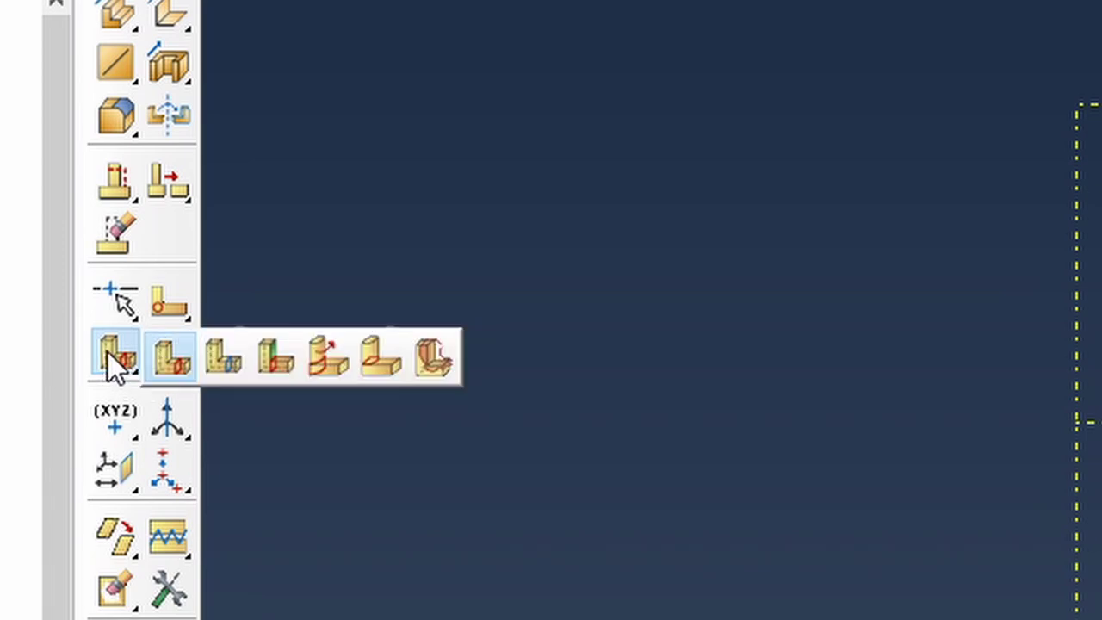
left_click_drag(219, 352, 220, 354)
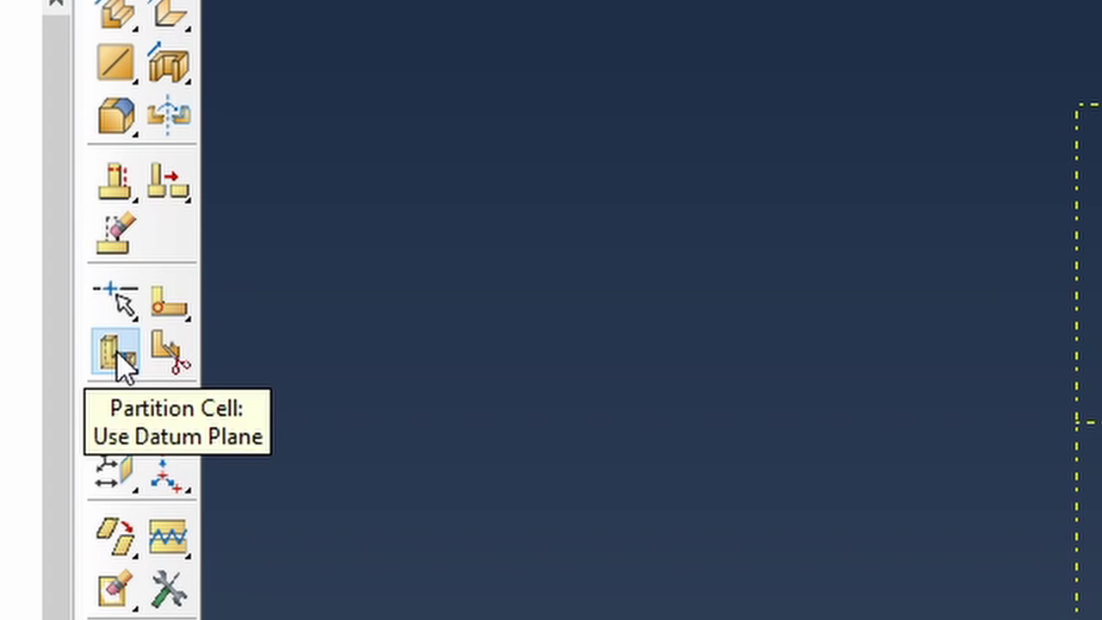
left_click(116, 351)
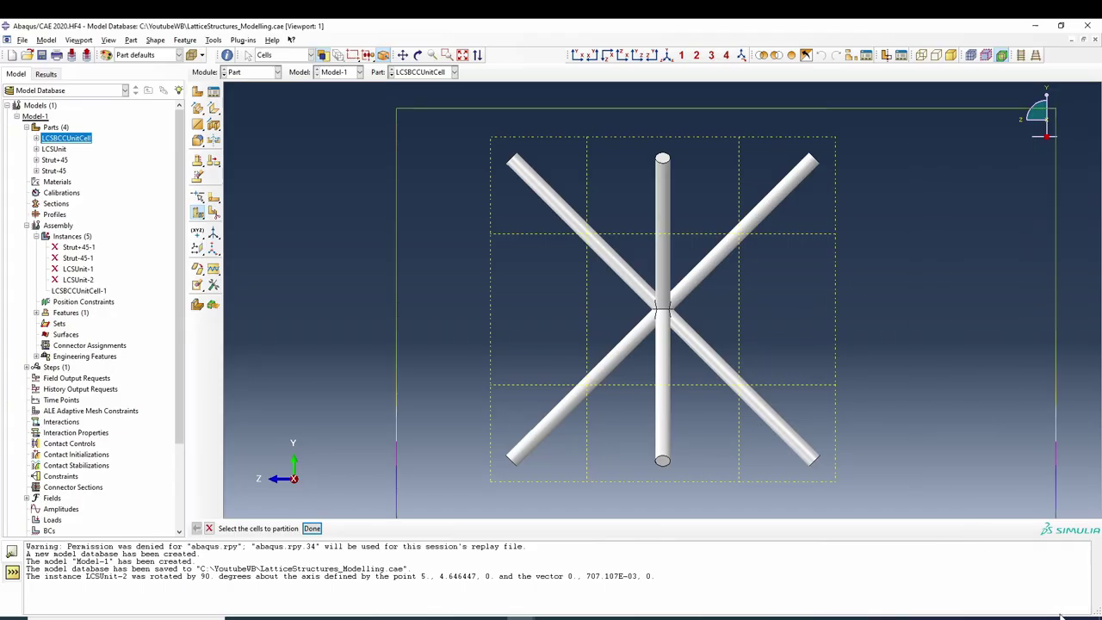
left_click(312, 528)
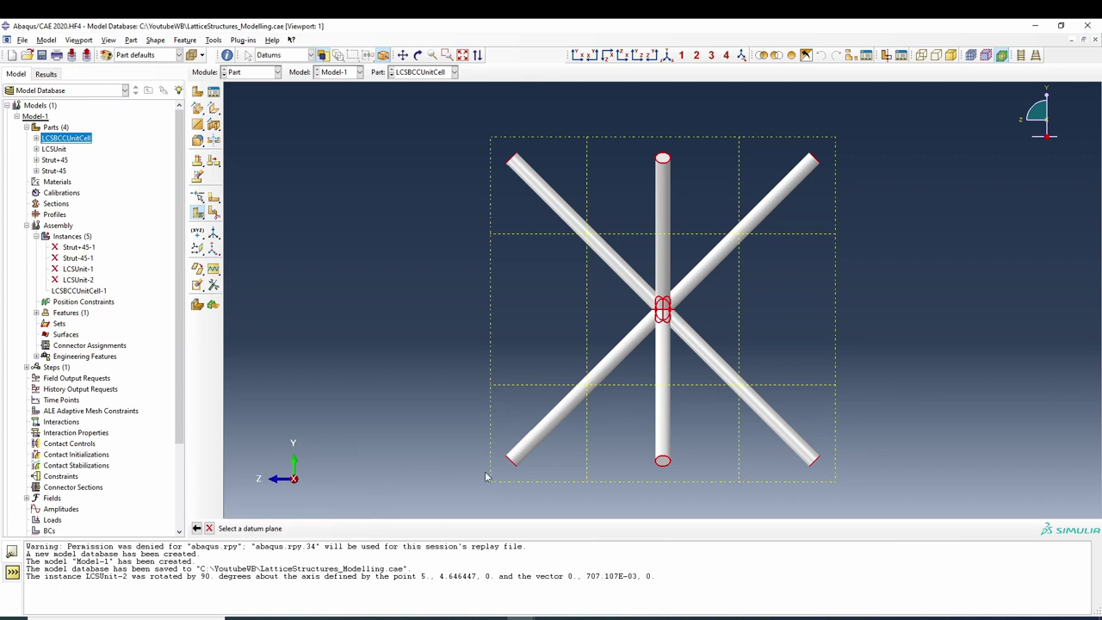
left_click(523, 384)
left_click(335, 529)
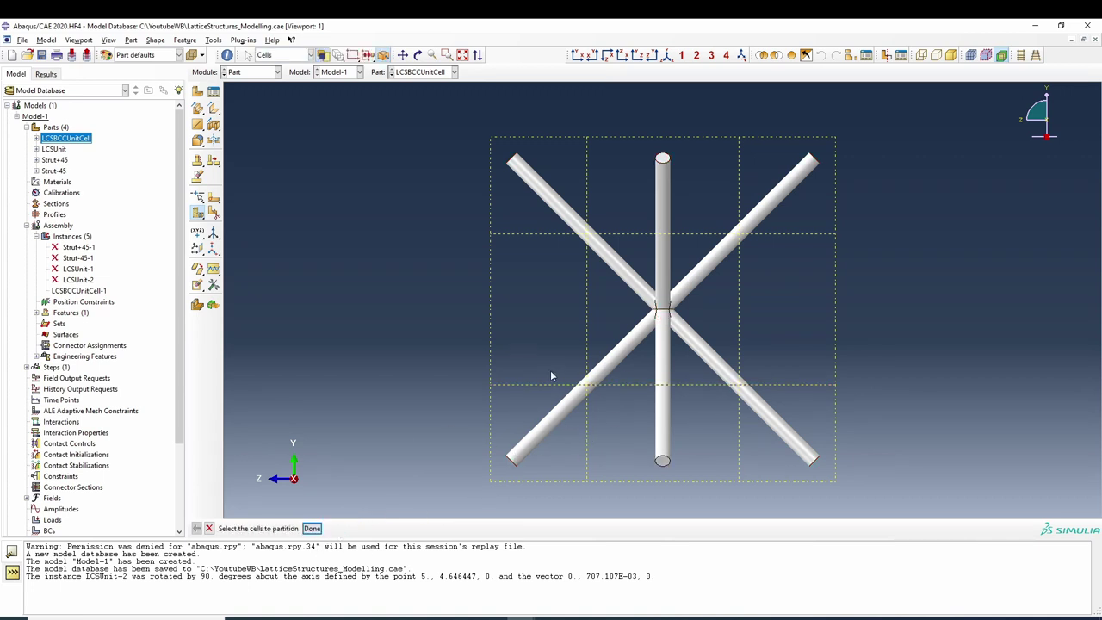
Step: Split all cells along the lower and upper datum planes
left_click_drag(470, 109, 940, 515)
left_click(312, 529)
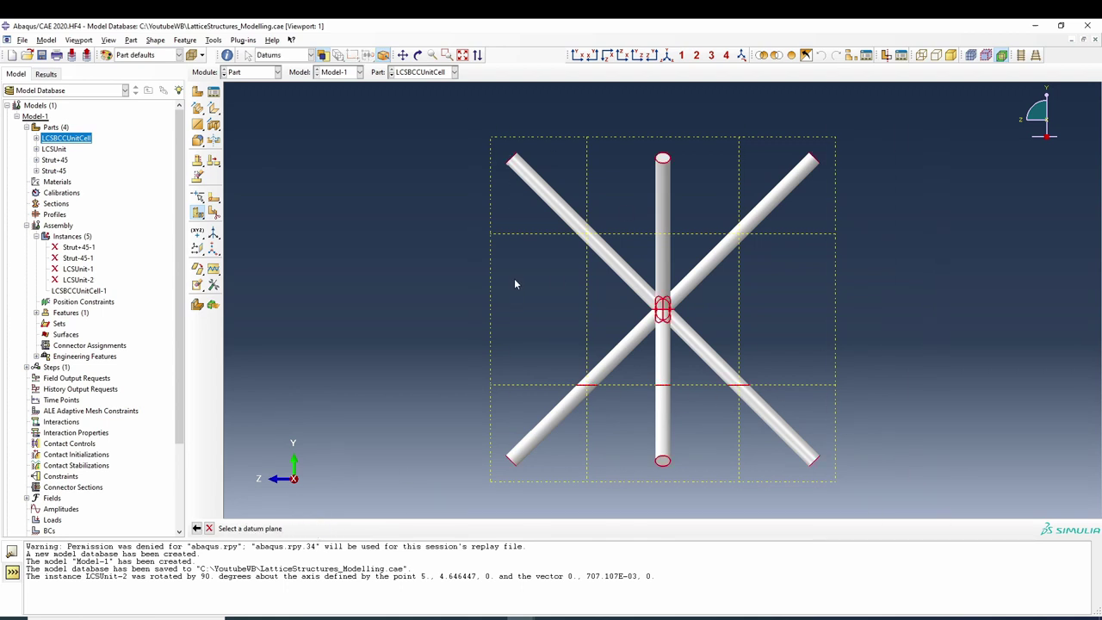
left_click(525, 234)
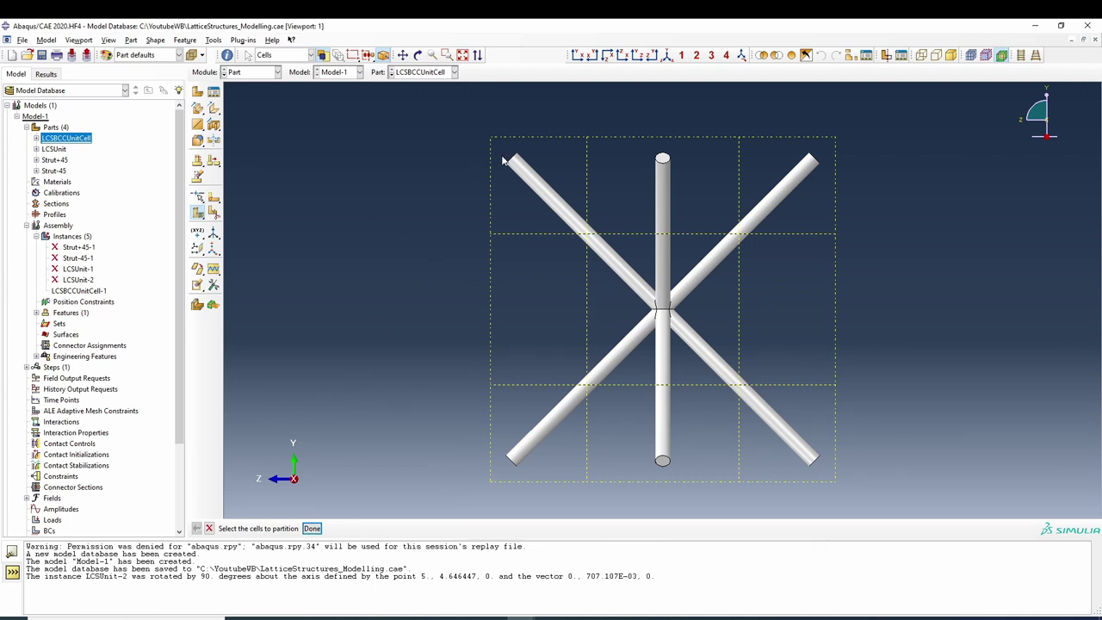
left_click_drag(451, 122, 923, 521)
left_click(311, 528)
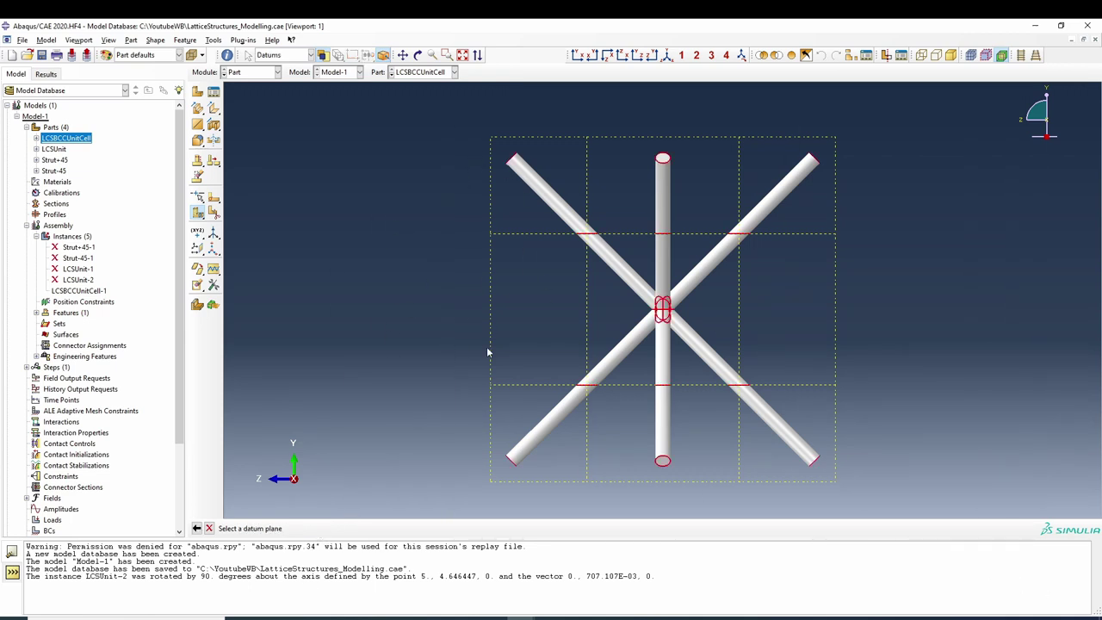
left_click(586, 182)
left_click(338, 529)
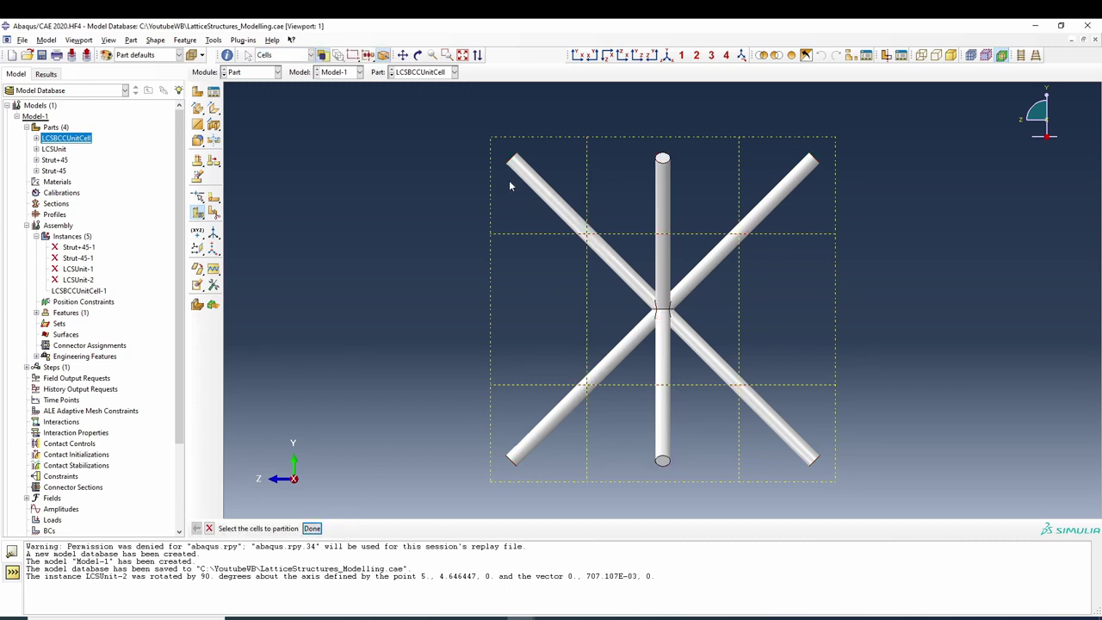
Step: Split the cells along the right and left vertical datum planes
left_click_drag(711, 284, 861, 499)
left_click(312, 529)
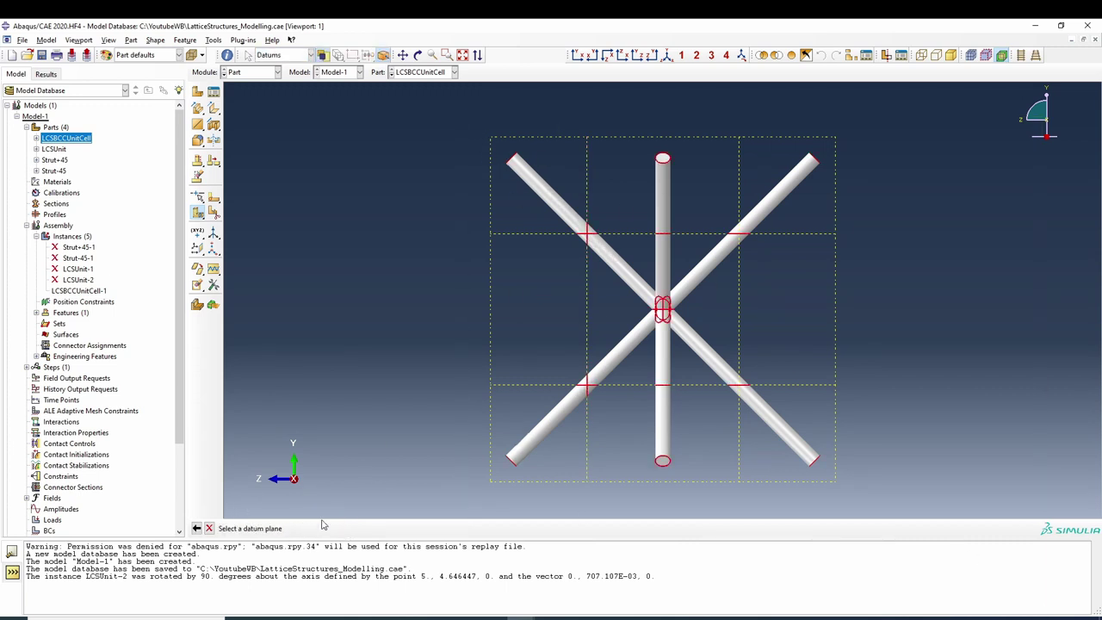
left_click(739, 203)
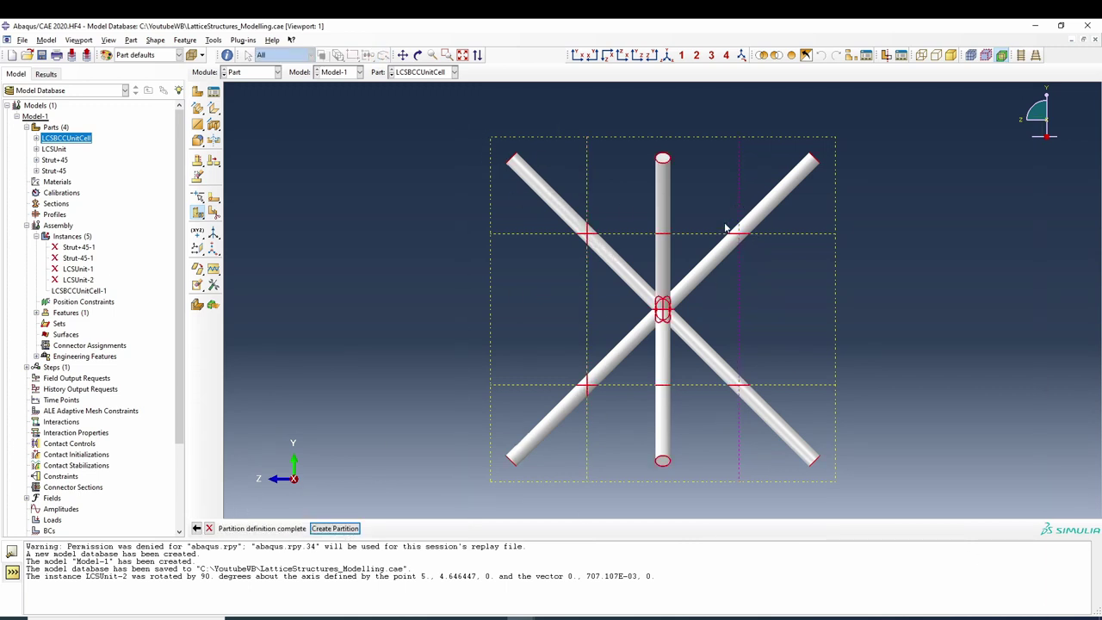
left_click(340, 529)
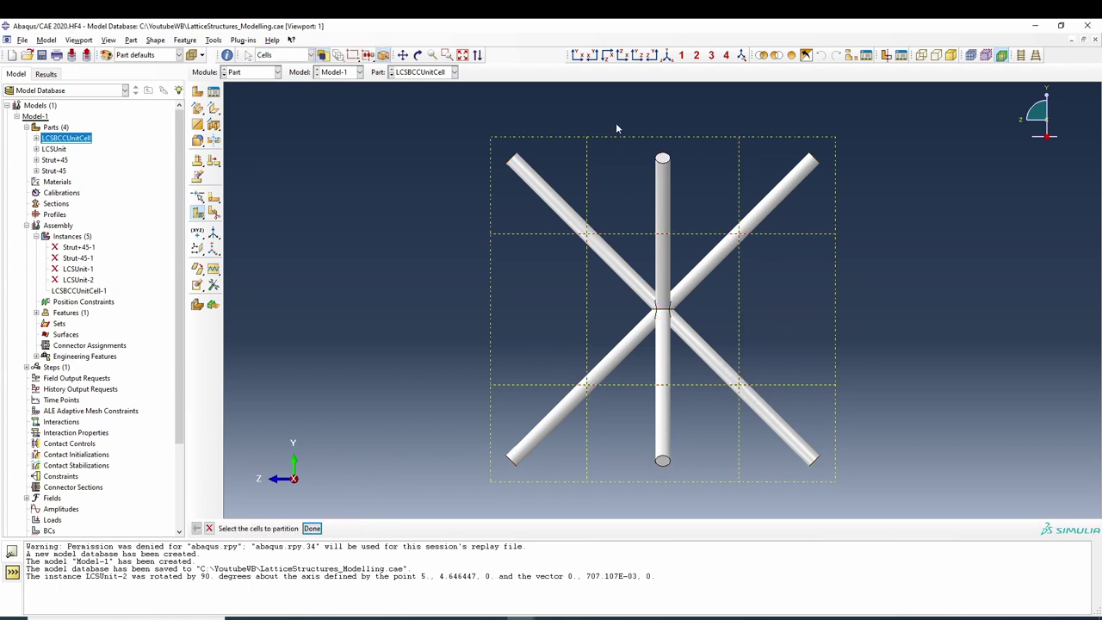
left_click(577, 54)
scroll(380, 251, "down", 2)
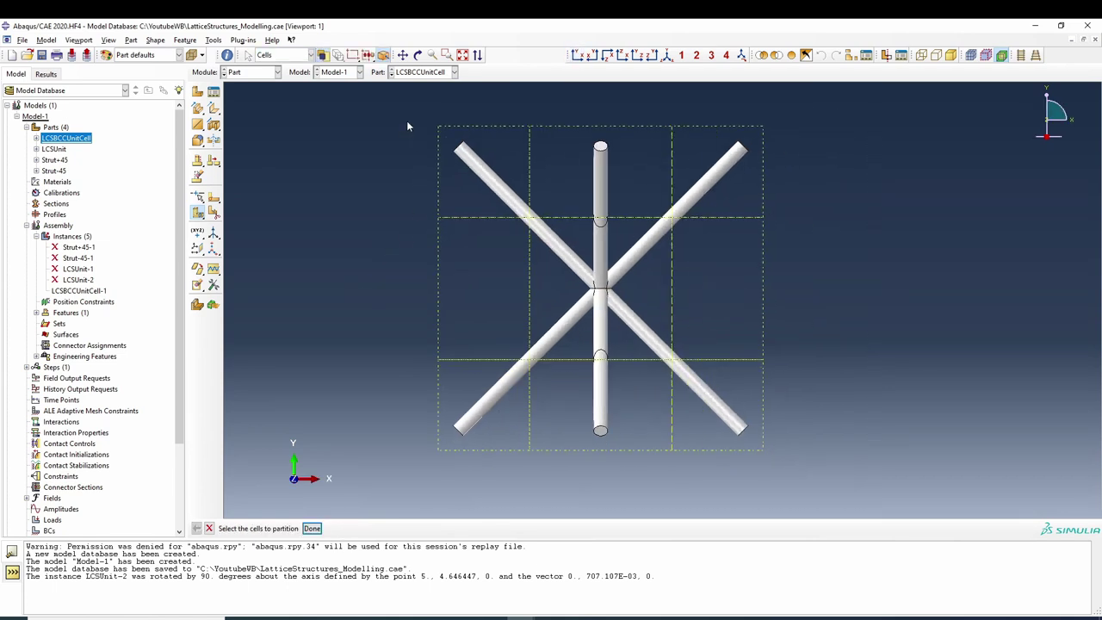
left_click_drag(779, 529, 708, 452)
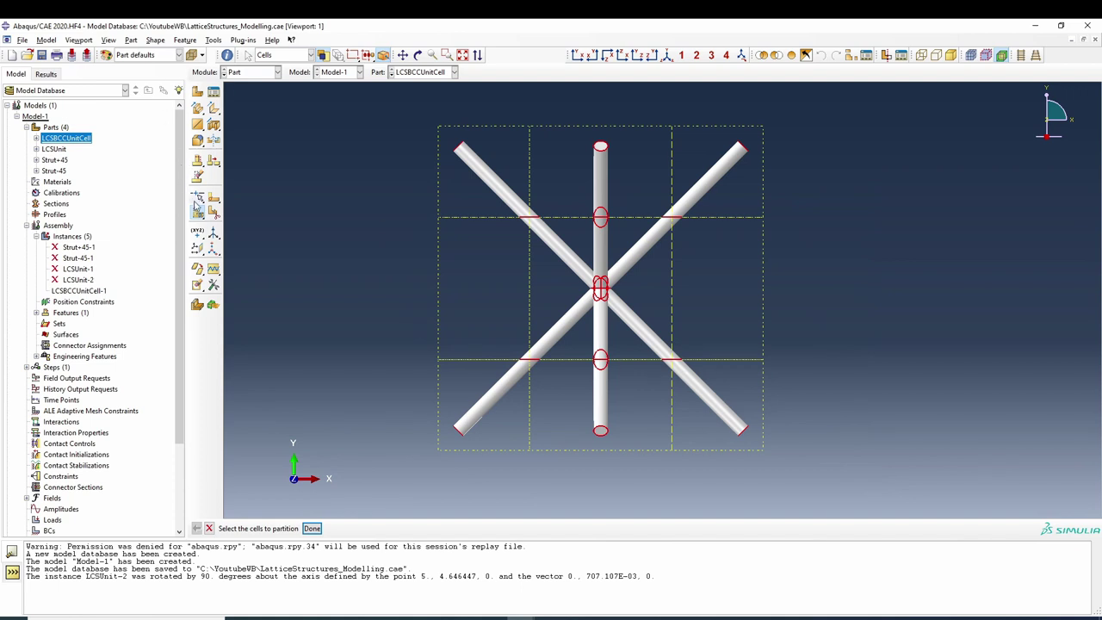
left_click(312, 528)
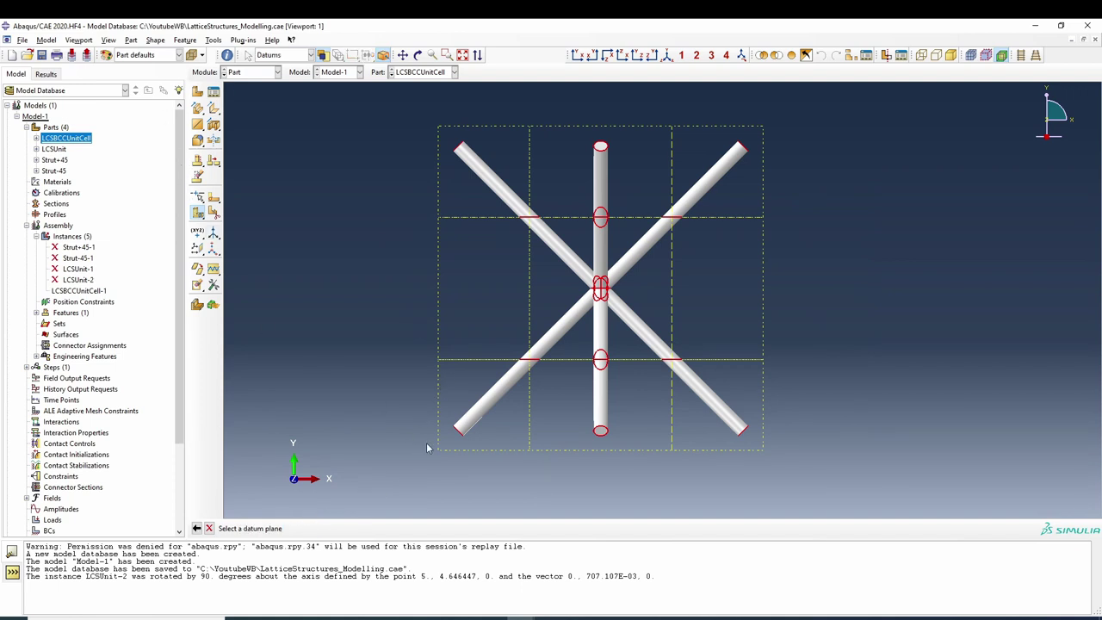
left_click(531, 297)
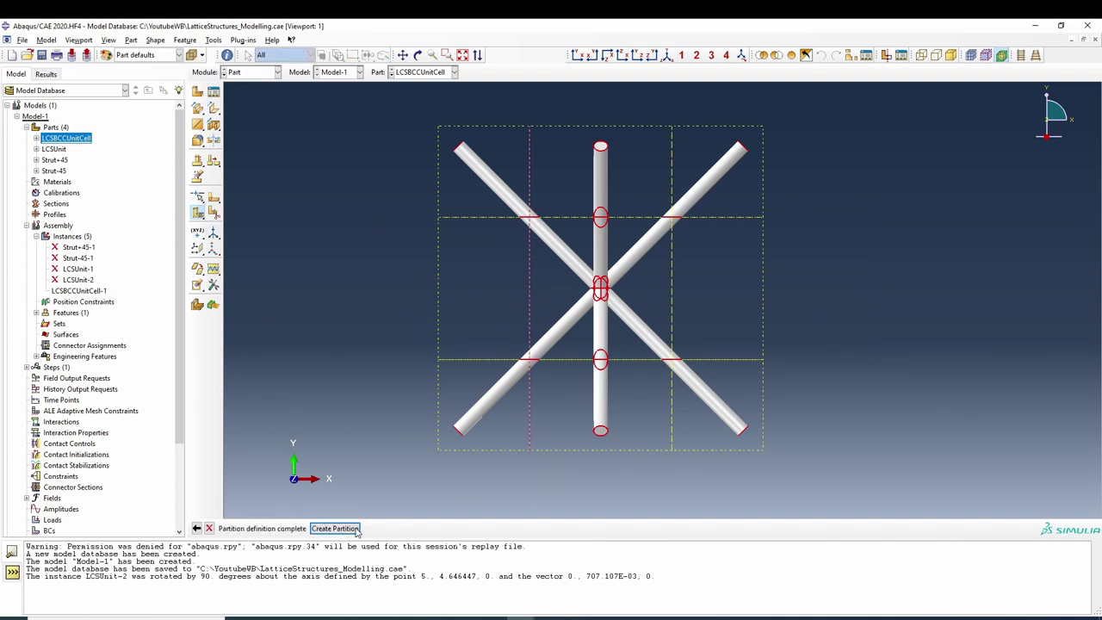
left_click(355, 530)
Step: Split the cells along the remaining vertical datum plane, then view isometrically
left_click_drag(411, 102, 851, 469)
left_click(311, 529)
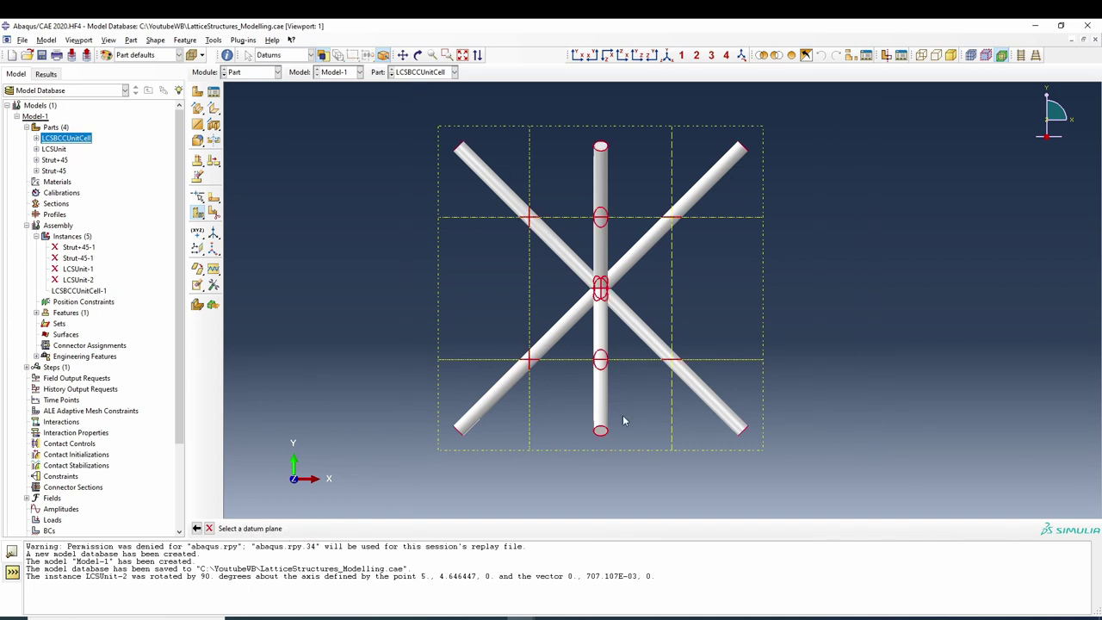
left_click(672, 308)
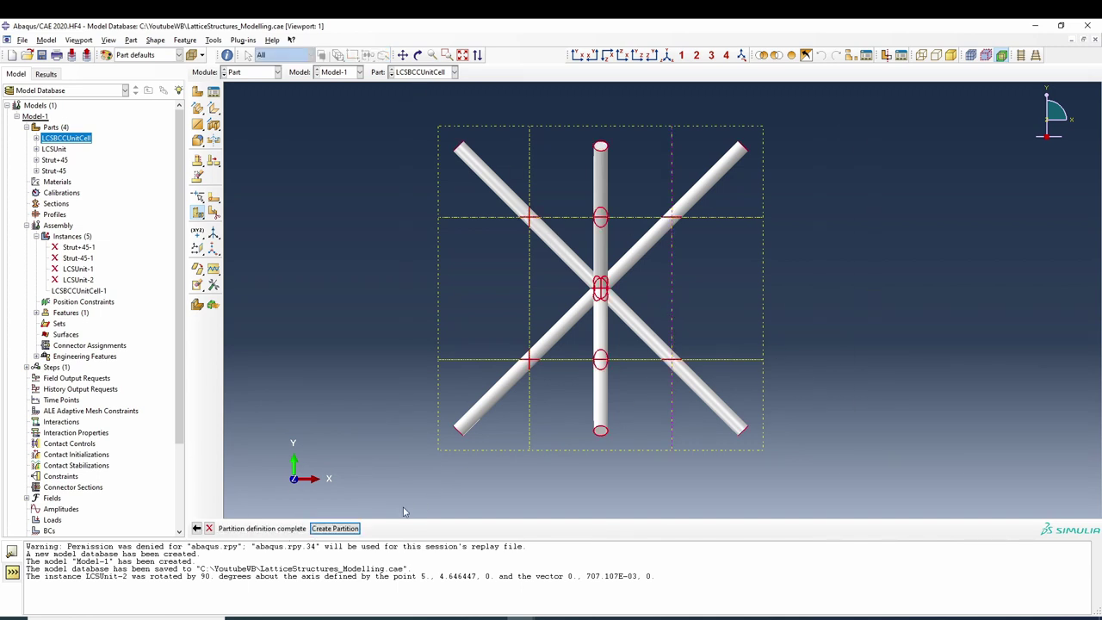
middle_click(672, 308)
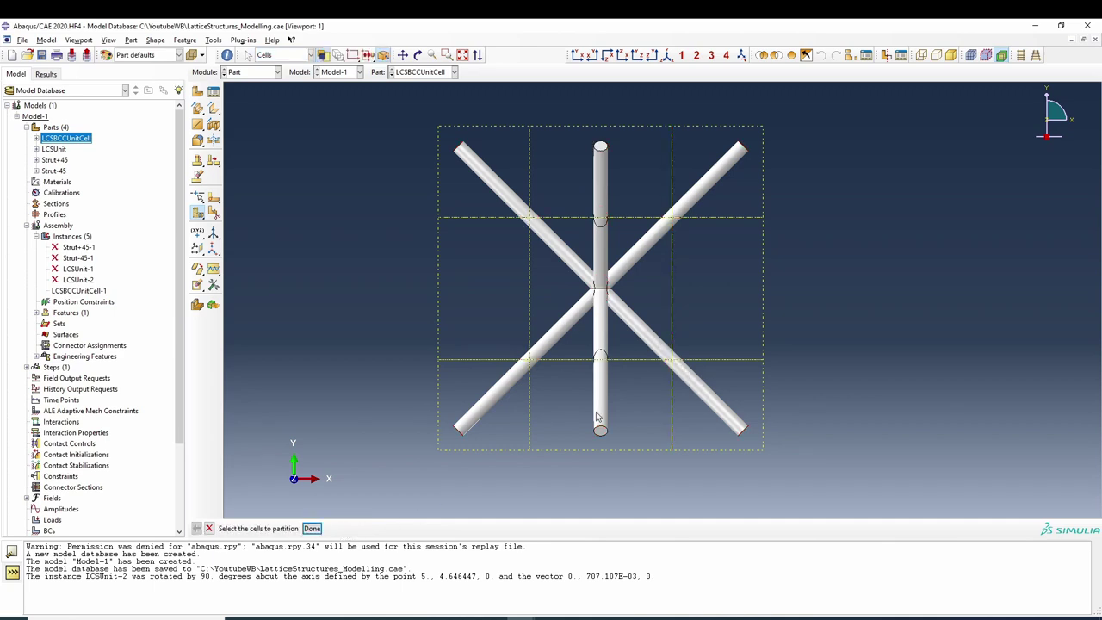
left_click(665, 55)
scroll(657, 254, "down", 5)
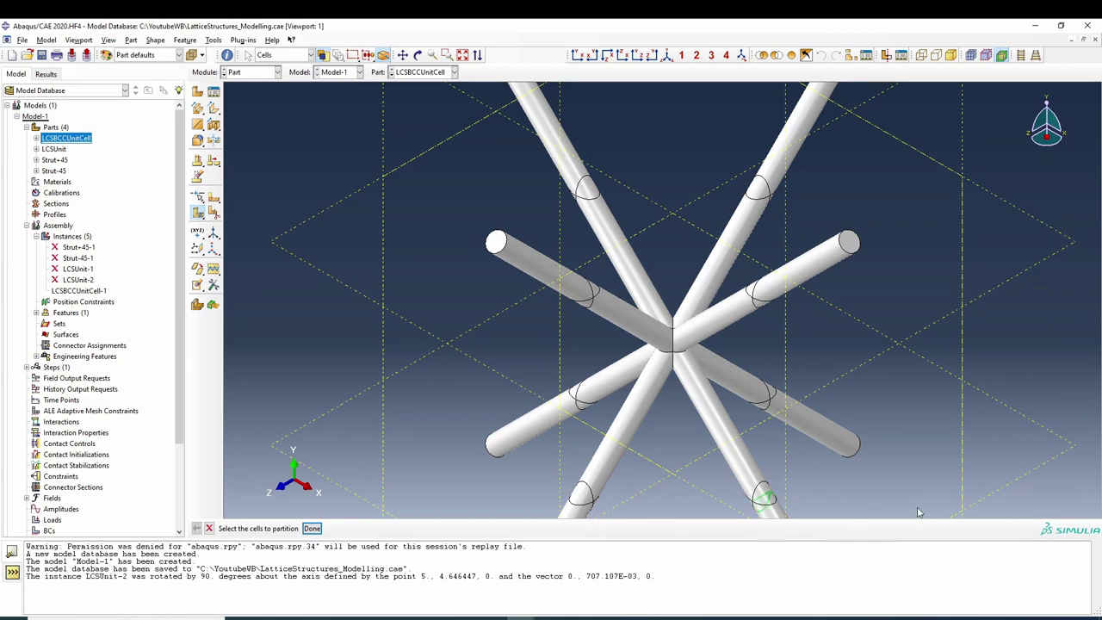
scroll(728, 273, "up", 3)
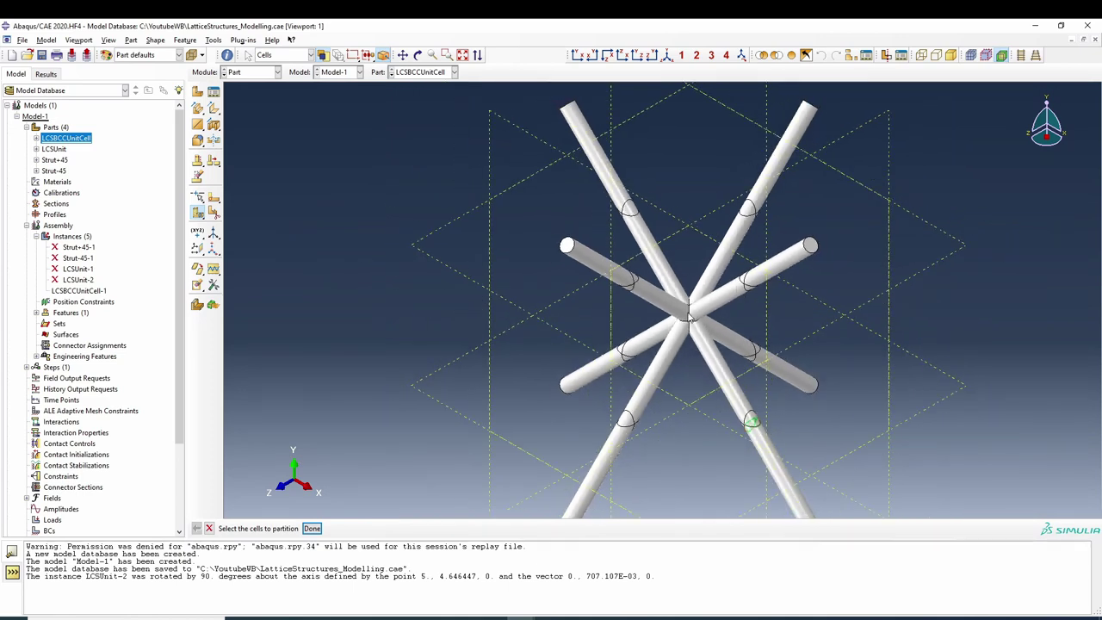
scroll(699, 320, "up", 3)
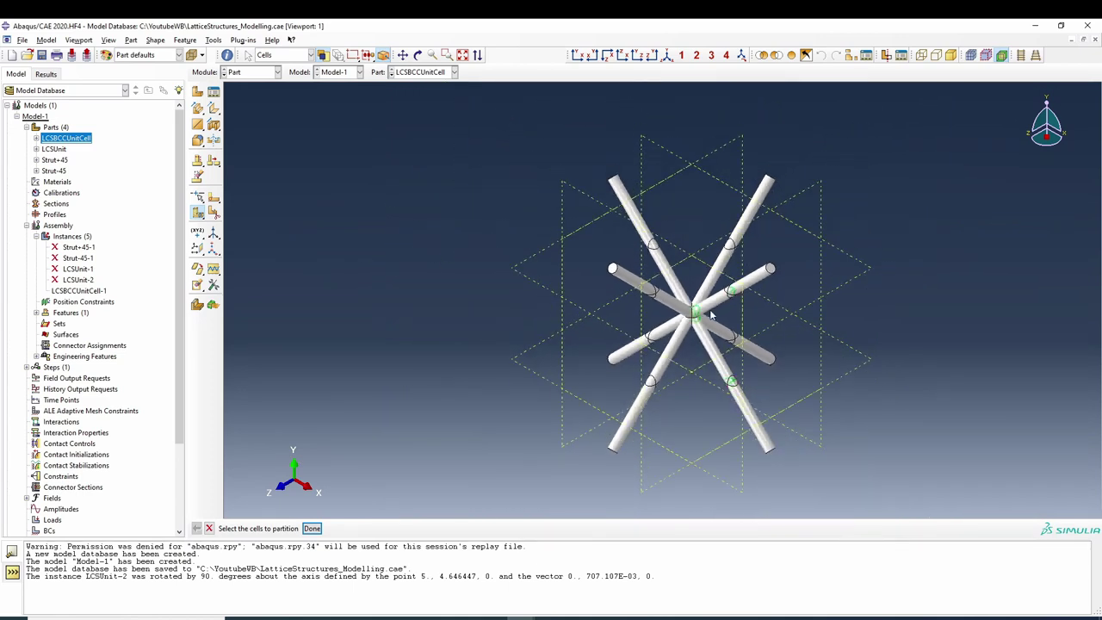
Step: Start an extruded cut and colour-code the part by surfaces
left_click(215, 126)
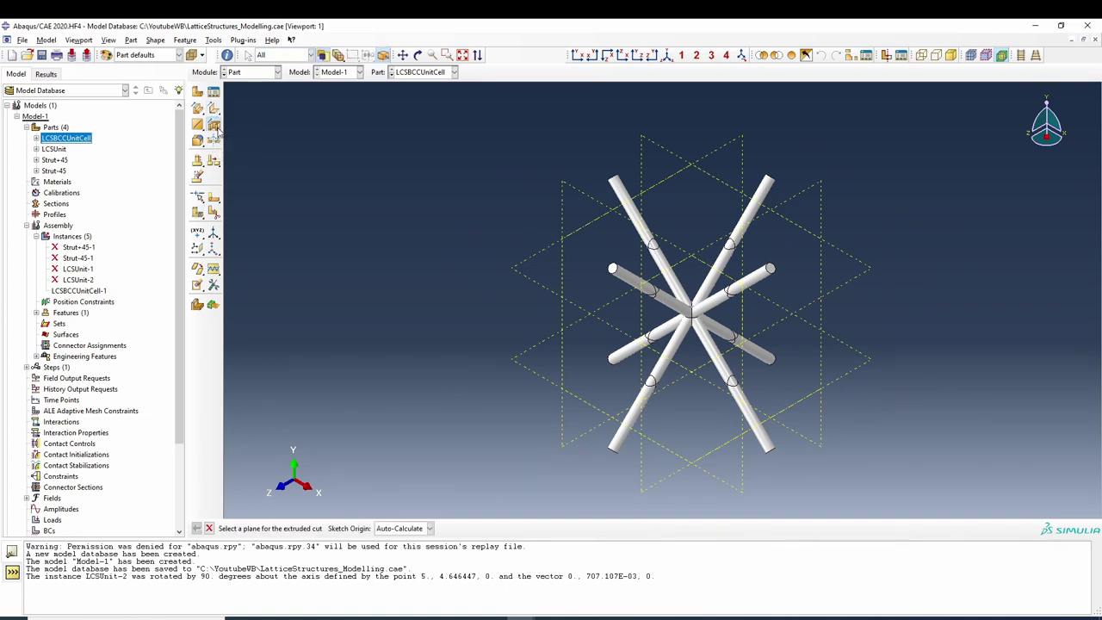
left_click(150, 57)
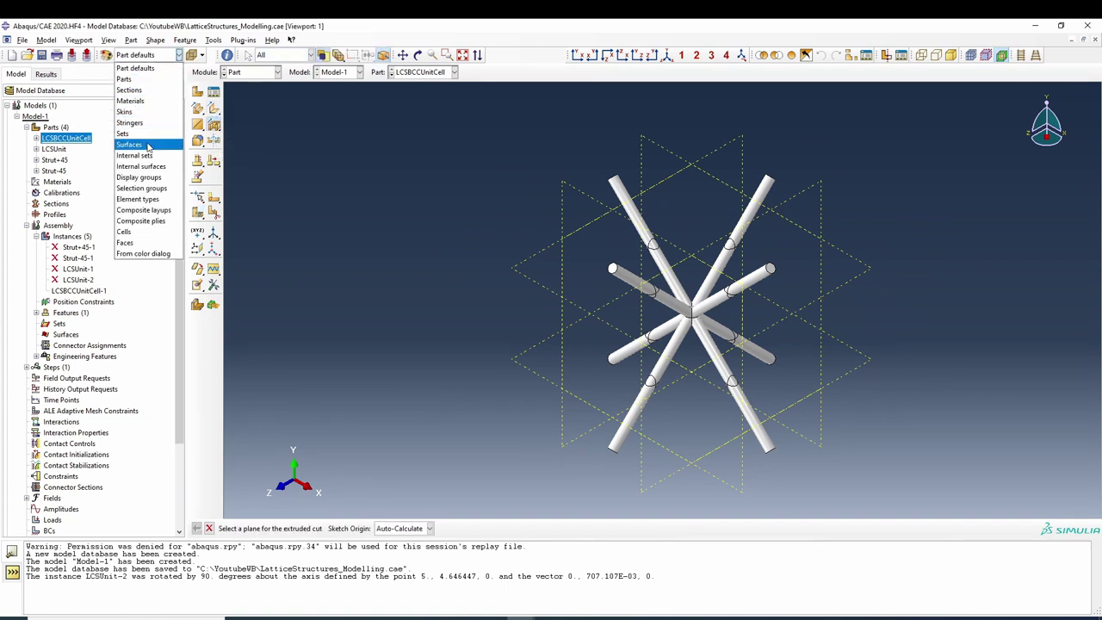
left_click(131, 144)
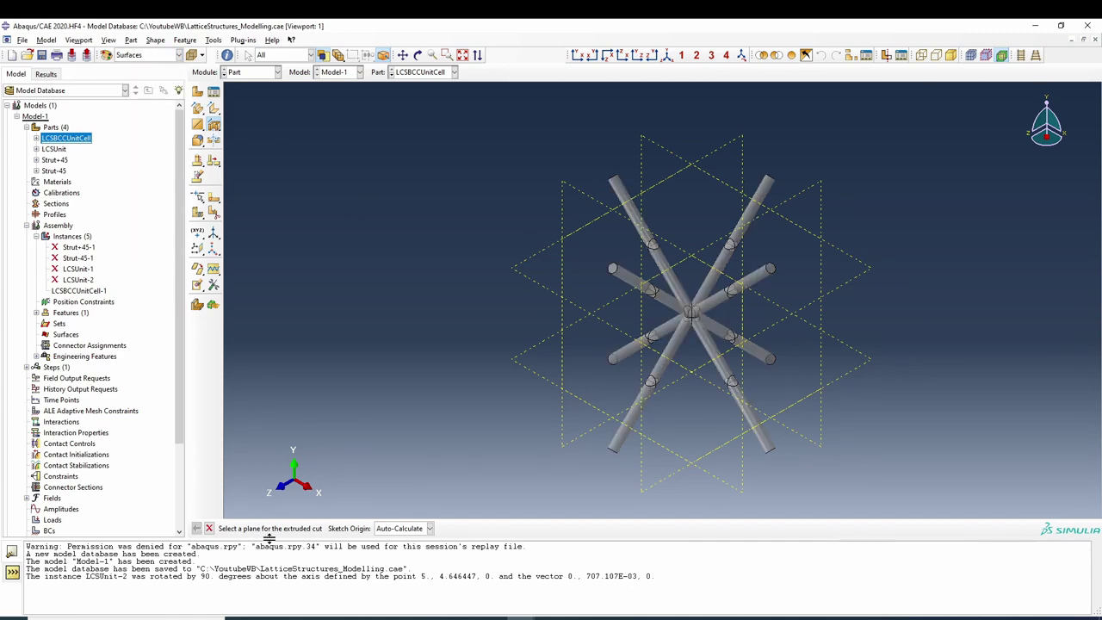
Step: Choose a strut partition face as the sketch plane and an edge to orient it
scroll(634, 250, "up", 2)
scroll(635, 250, "up", 5)
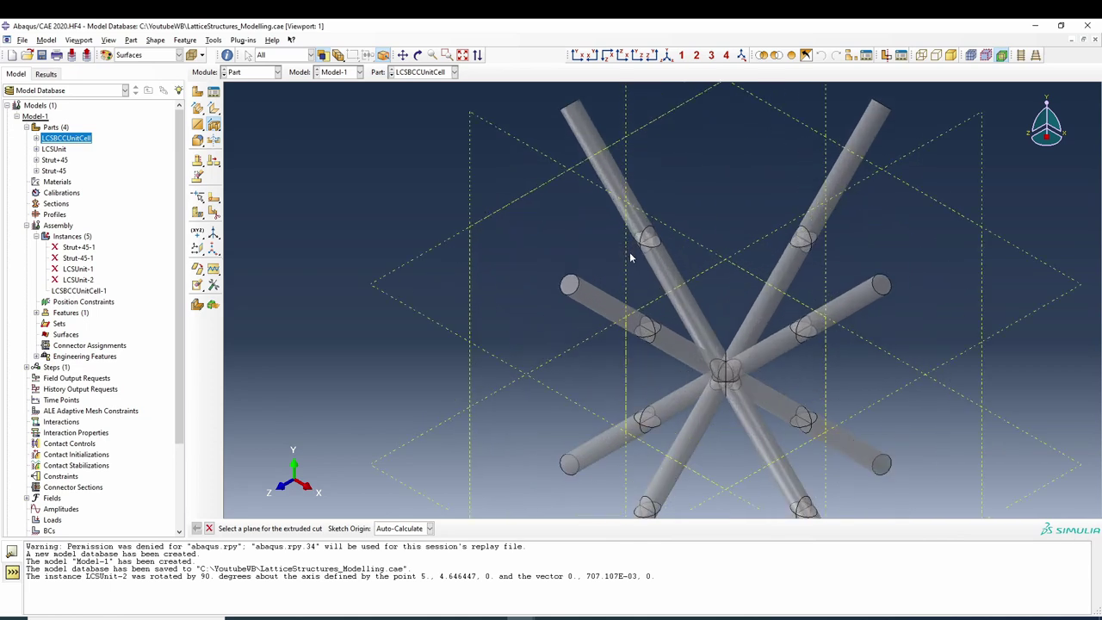
scroll(680, 431, "up", 2)
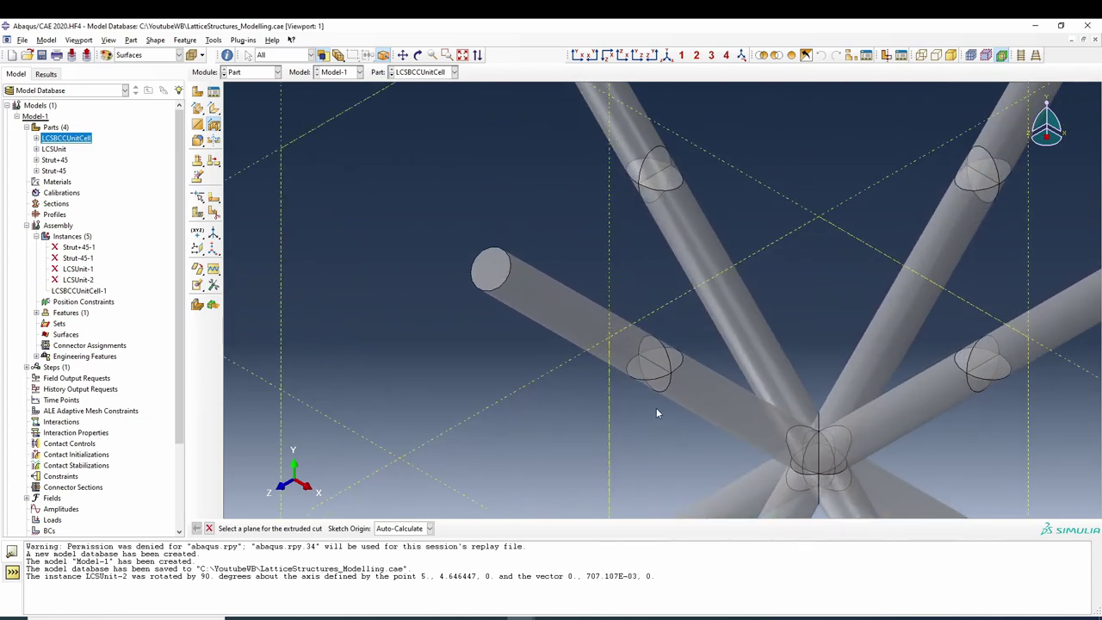
left_click(658, 354)
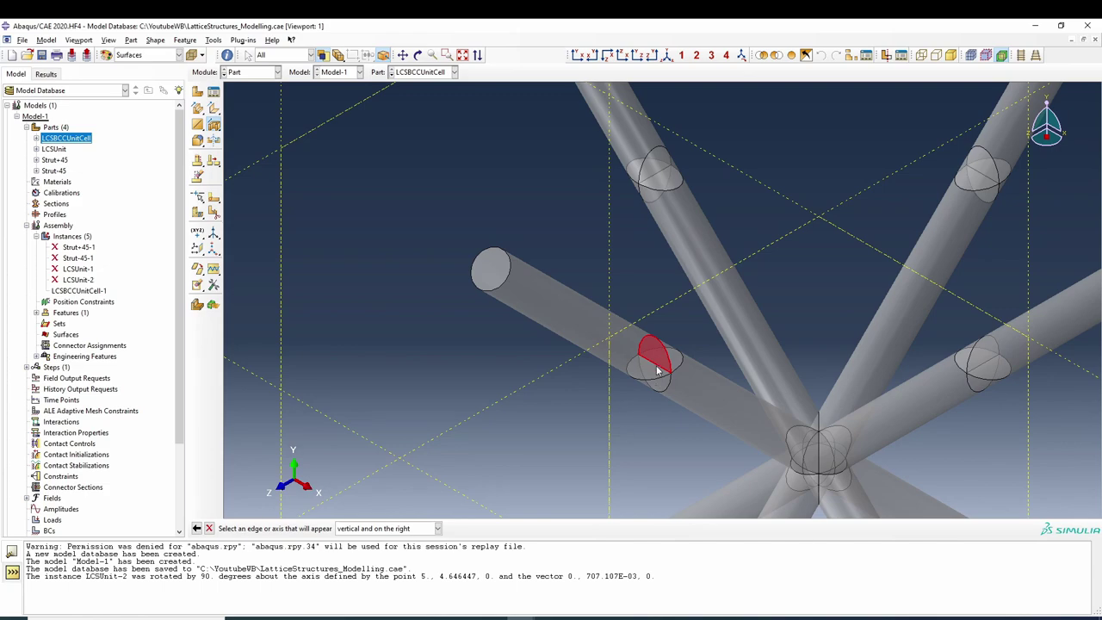
left_click(657, 368)
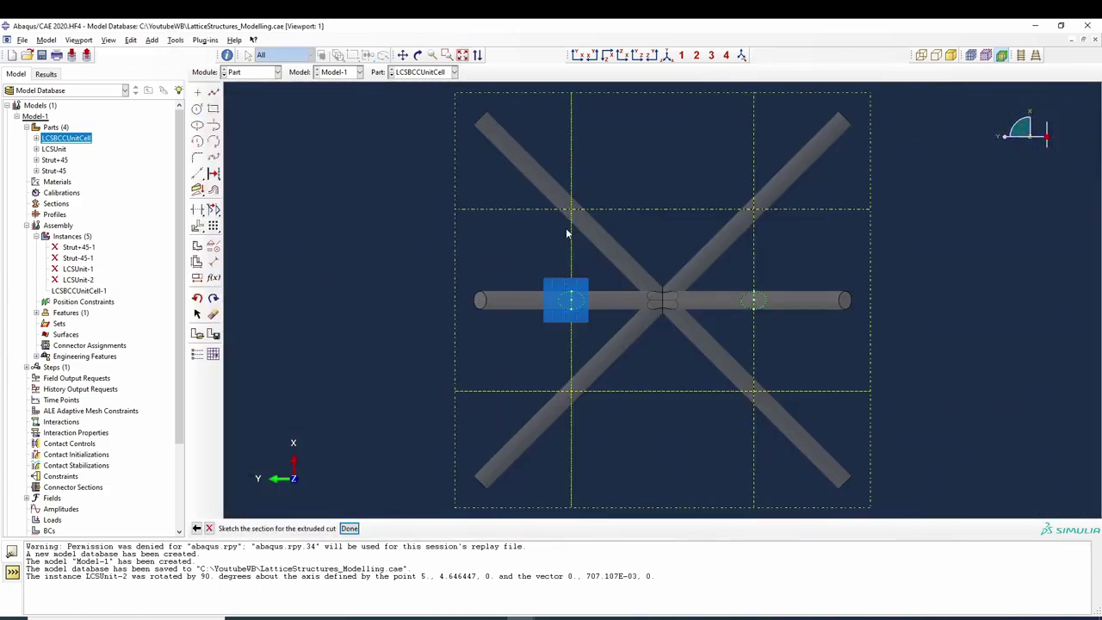
Step: Sketch the inner rectangle from the origin to the line intersection
left_click(214, 109)
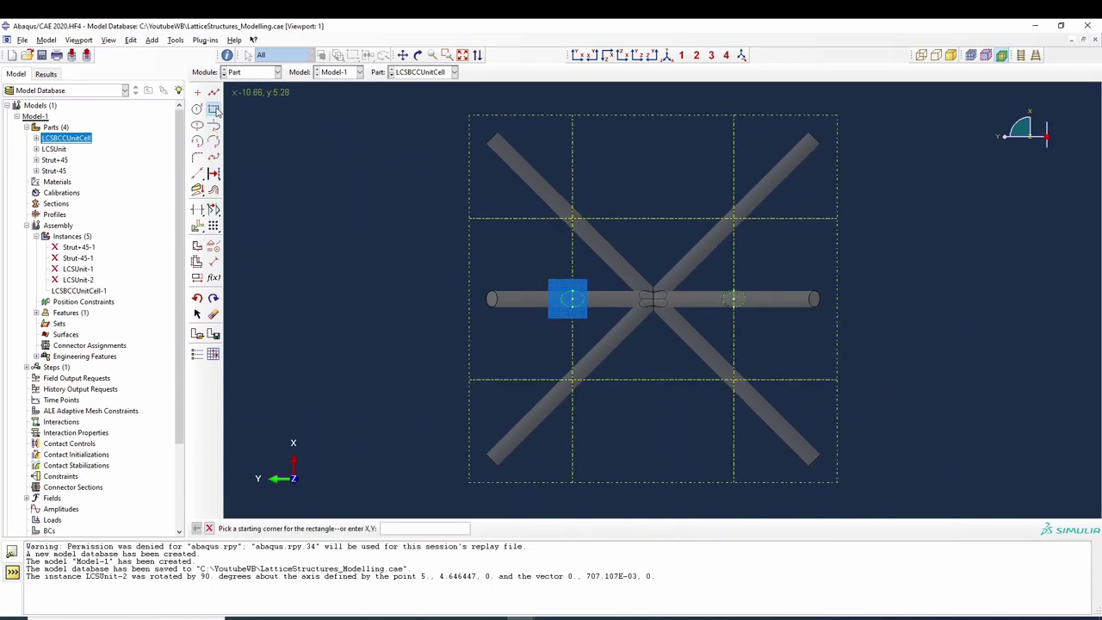
scroll(574, 205, "up", 5)
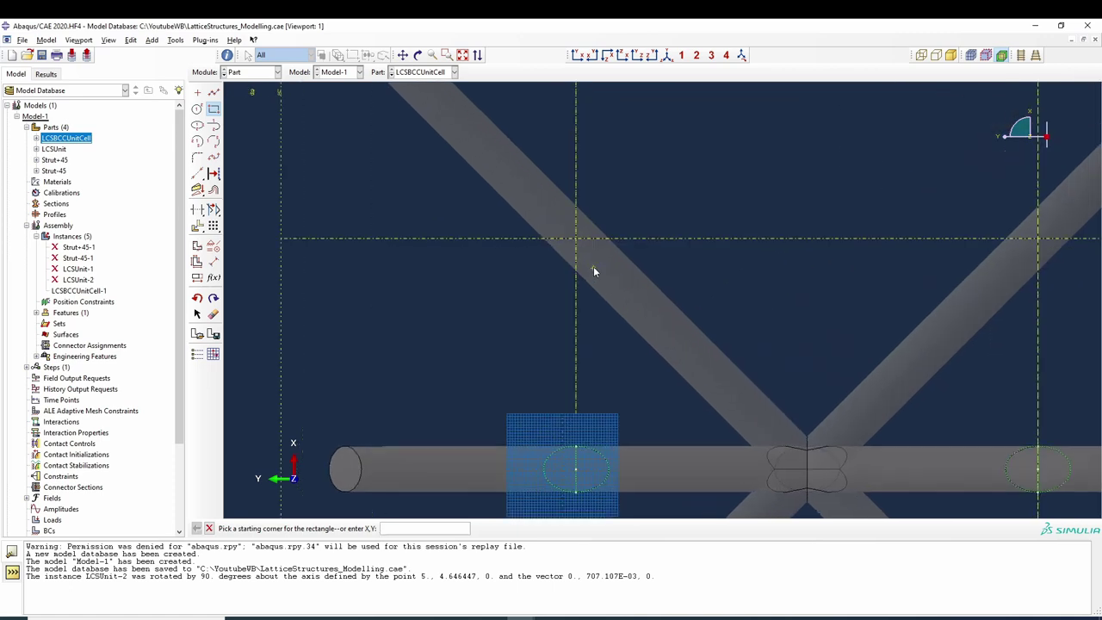
scroll(594, 272, "up", 8)
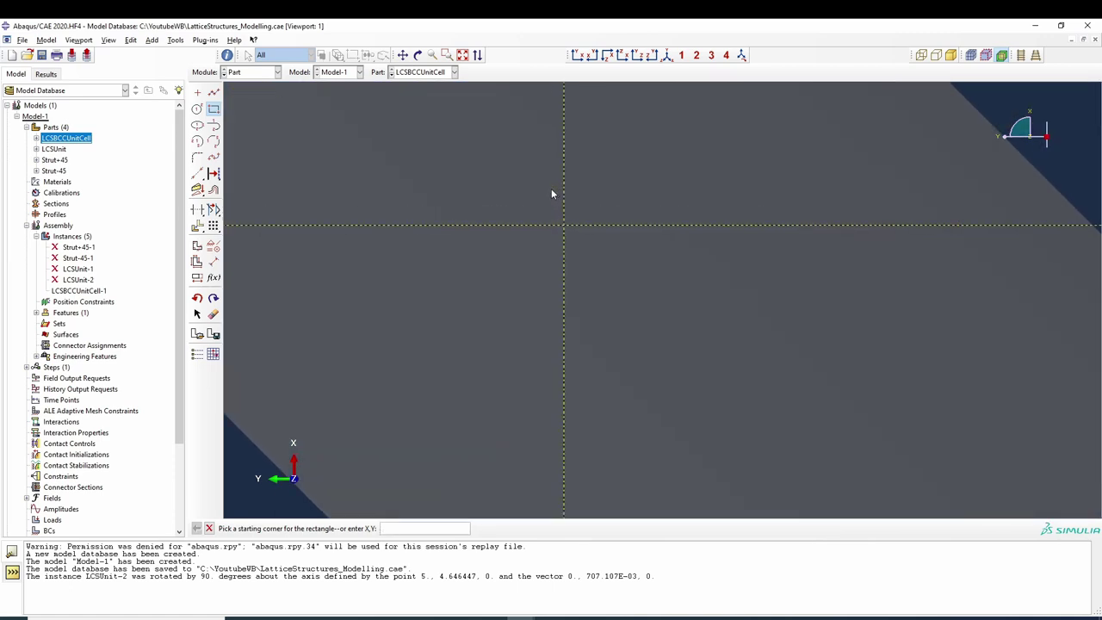
scroll(553, 193, "up", 3)
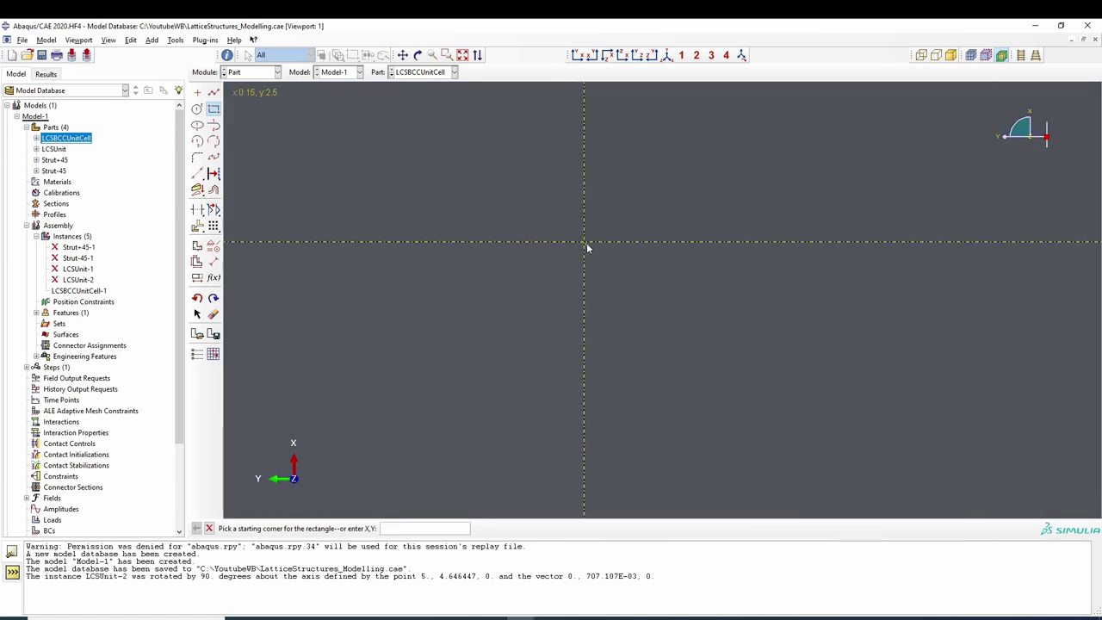
left_click(584, 244)
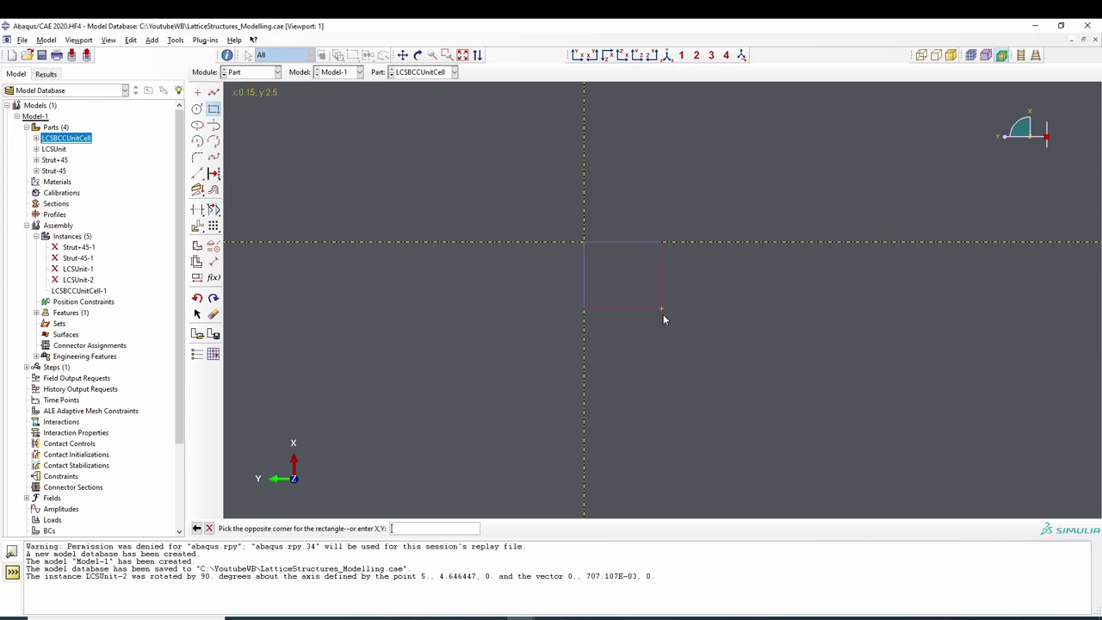
scroll(690, 331, "down", 2)
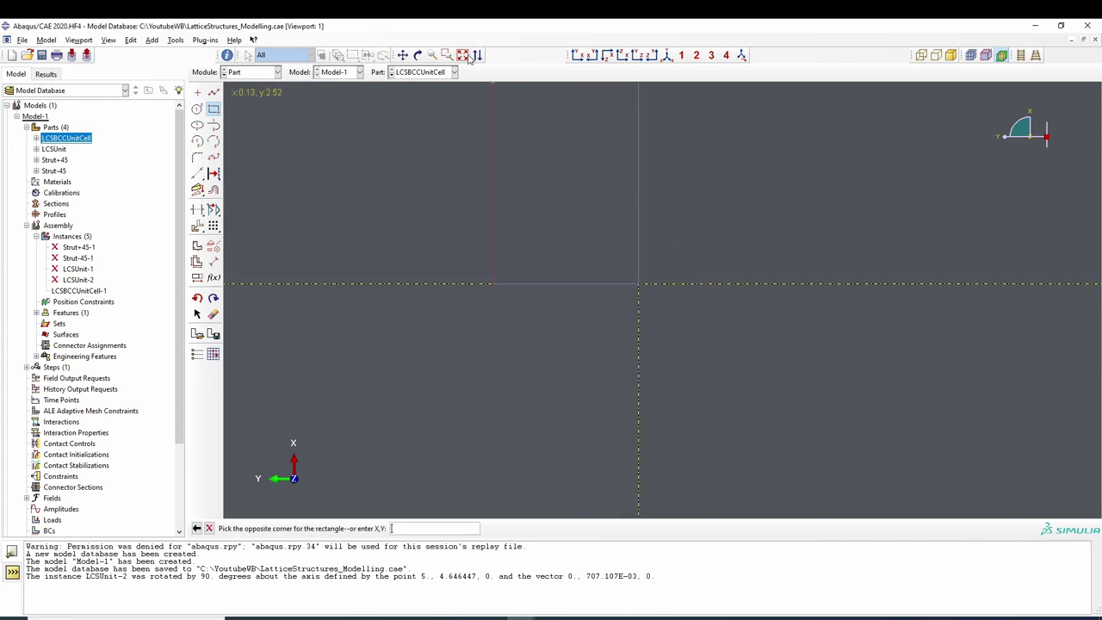
scroll(779, 372, "down", 3)
scroll(786, 393, "up", 5)
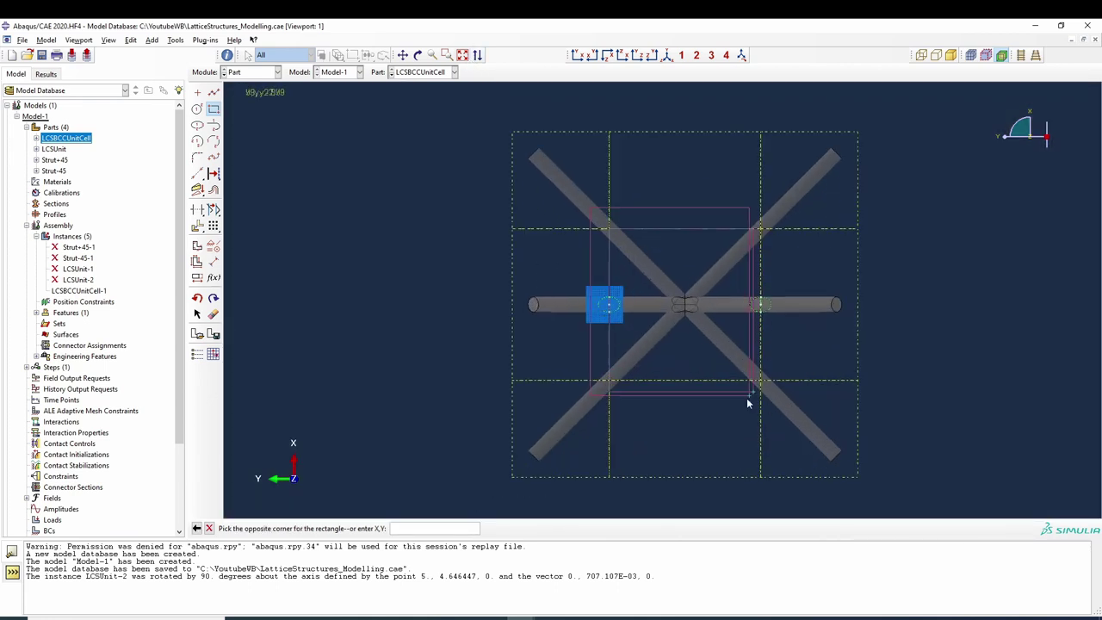
scroll(786, 354, "up", 5)
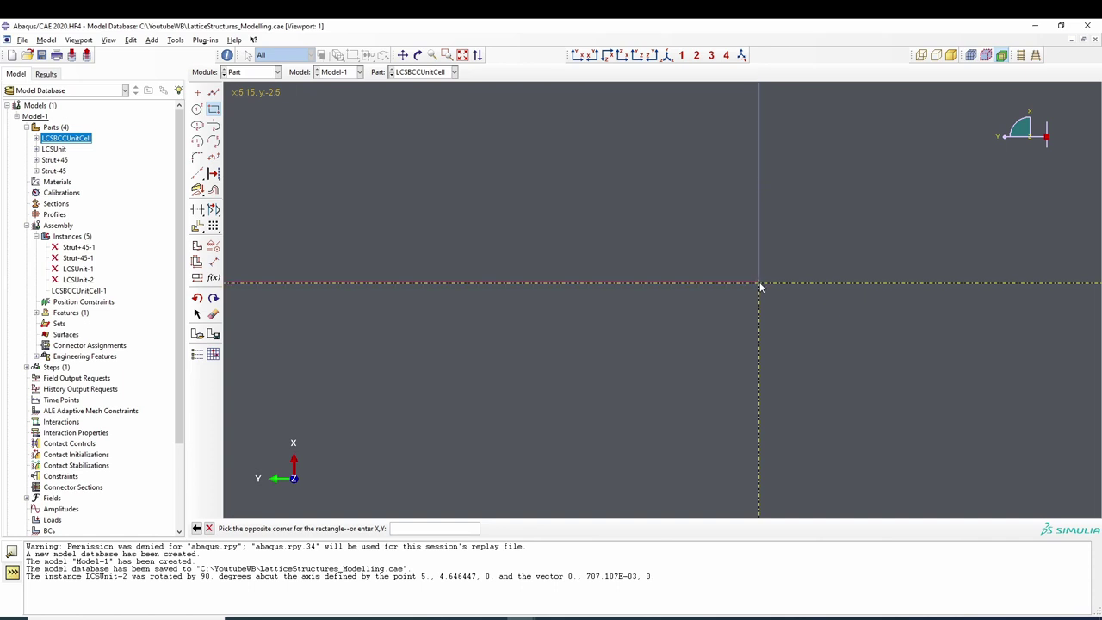
left_click(761, 287)
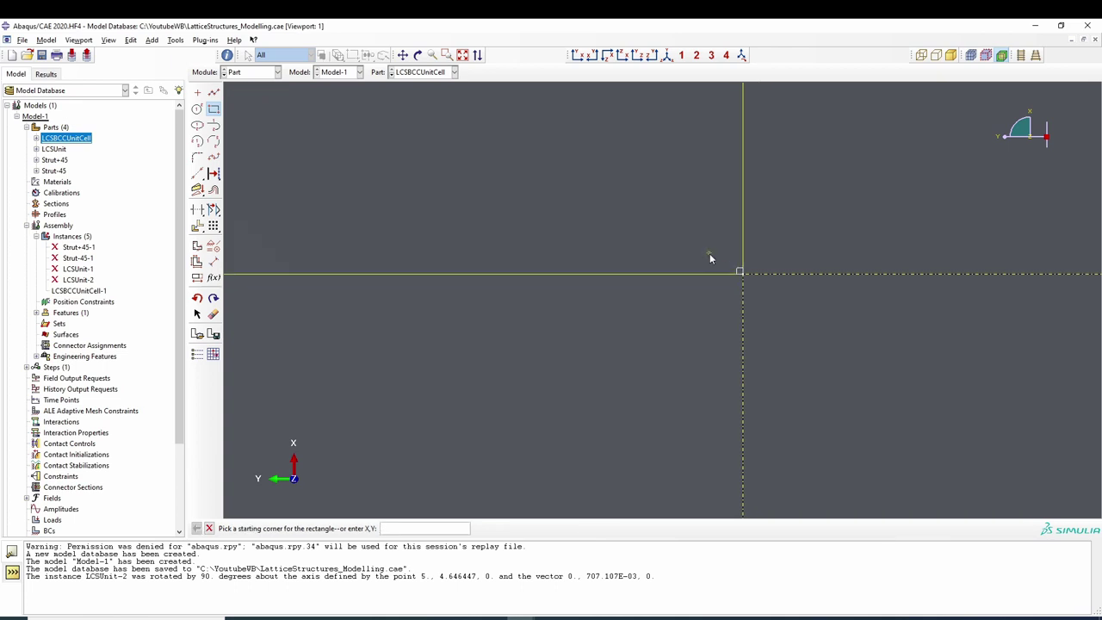
Step: Add a larger outer rectangle and apply the sketch as a Through All extruded cut
left_click(462, 54)
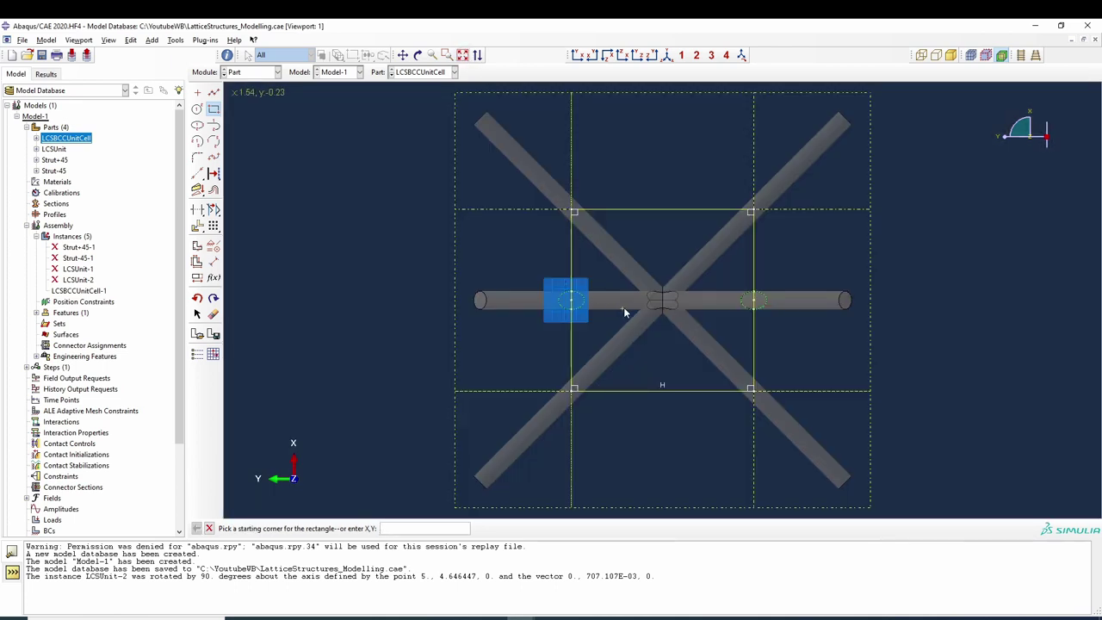
scroll(591, 295, "down", 4)
left_click(437, 123)
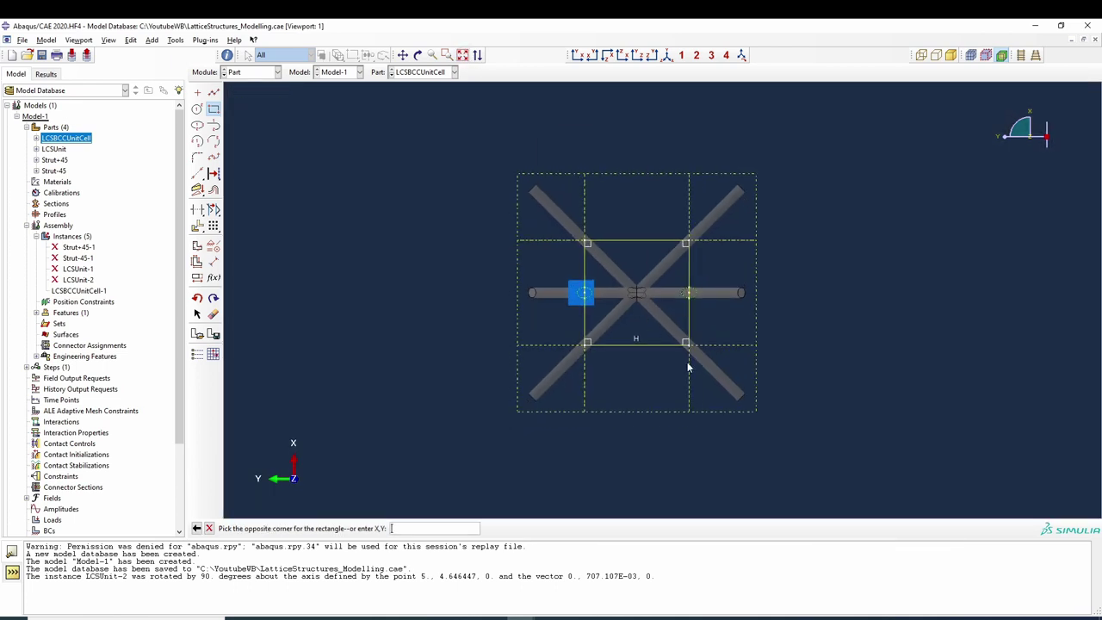
left_click(863, 492)
right_click(927, 395)
left_click(947, 449)
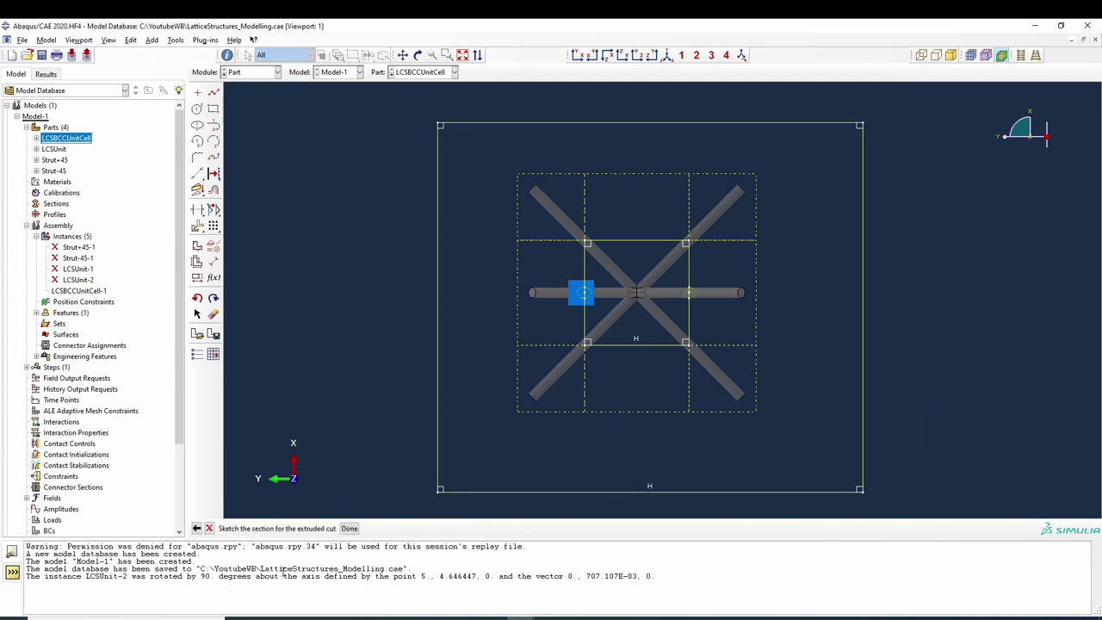
left_click(668, 56)
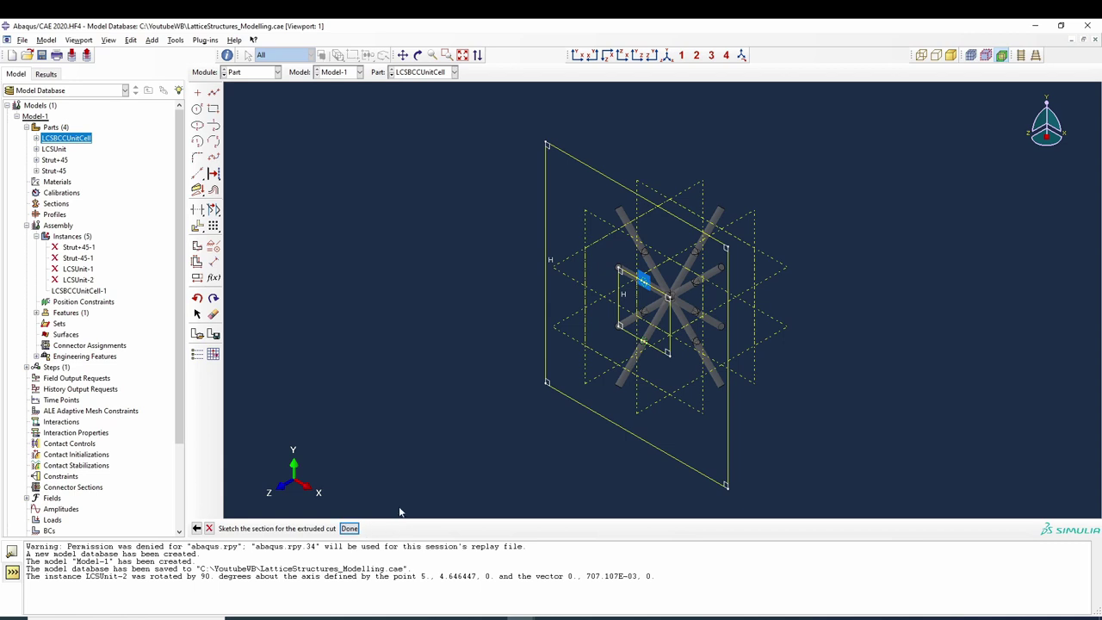
left_click(350, 528)
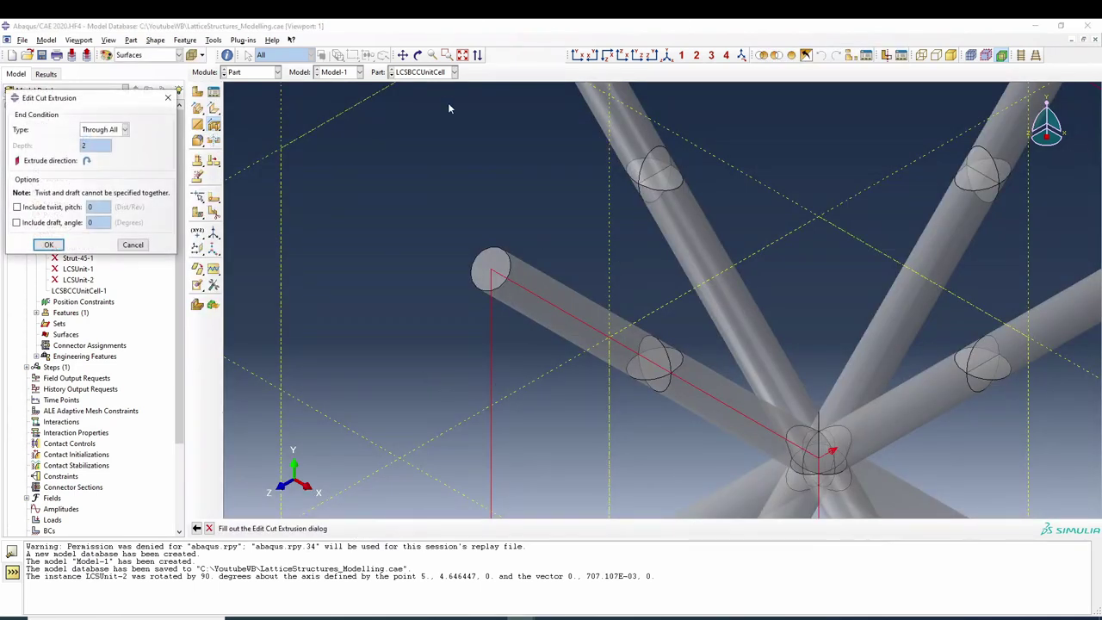
left_click(655, 60)
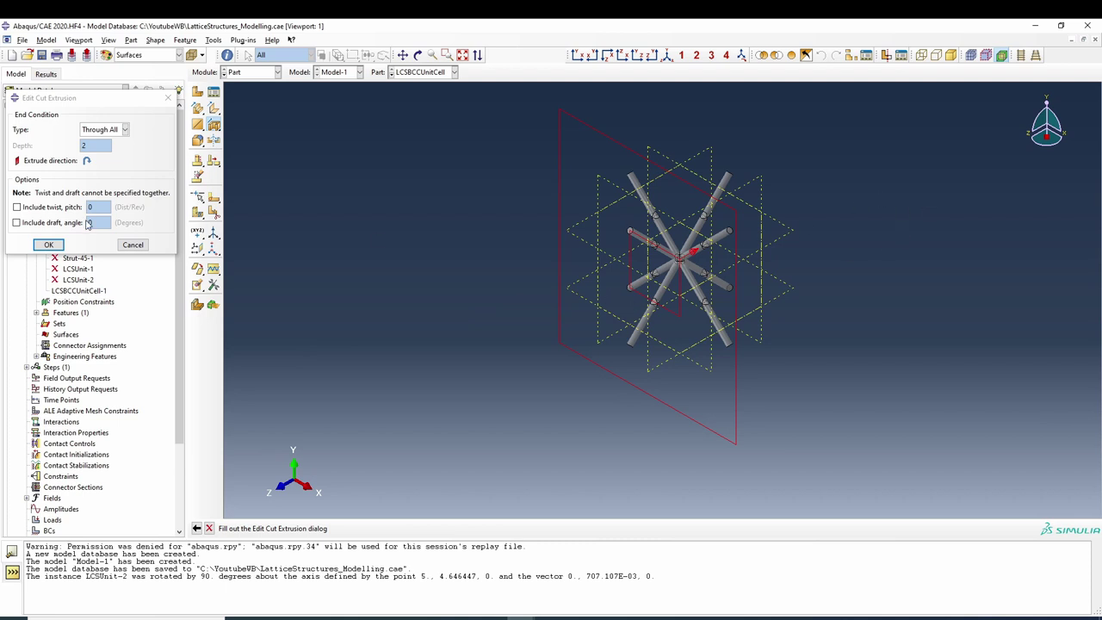
left_click(49, 245)
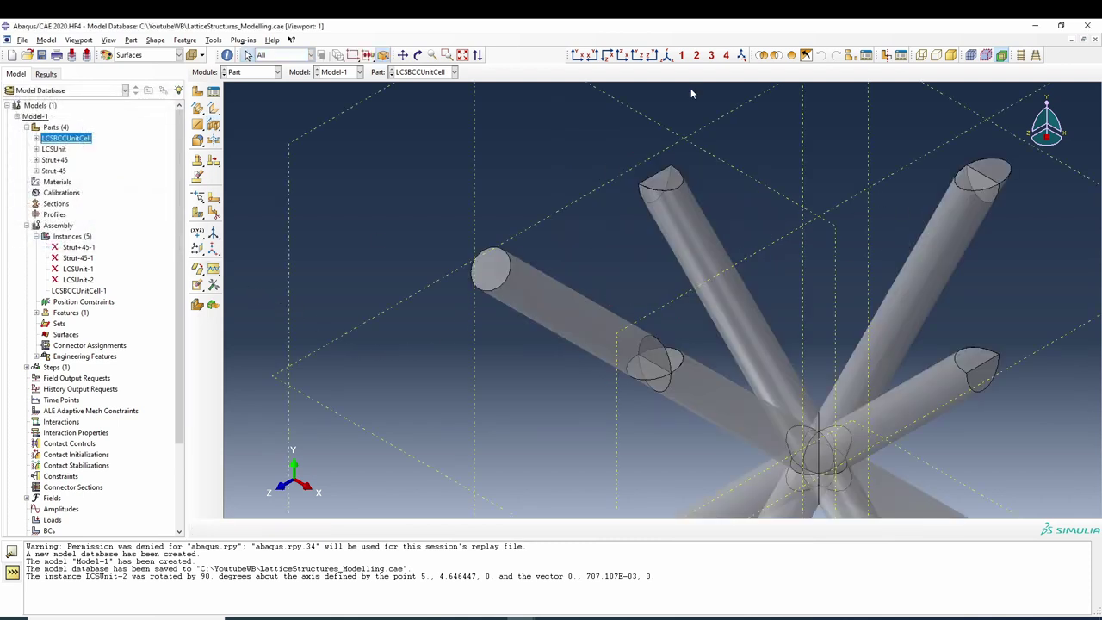
Step: Start another extruded cut sketched on a strut end face, oriented by an adjacent edge
left_click(667, 57)
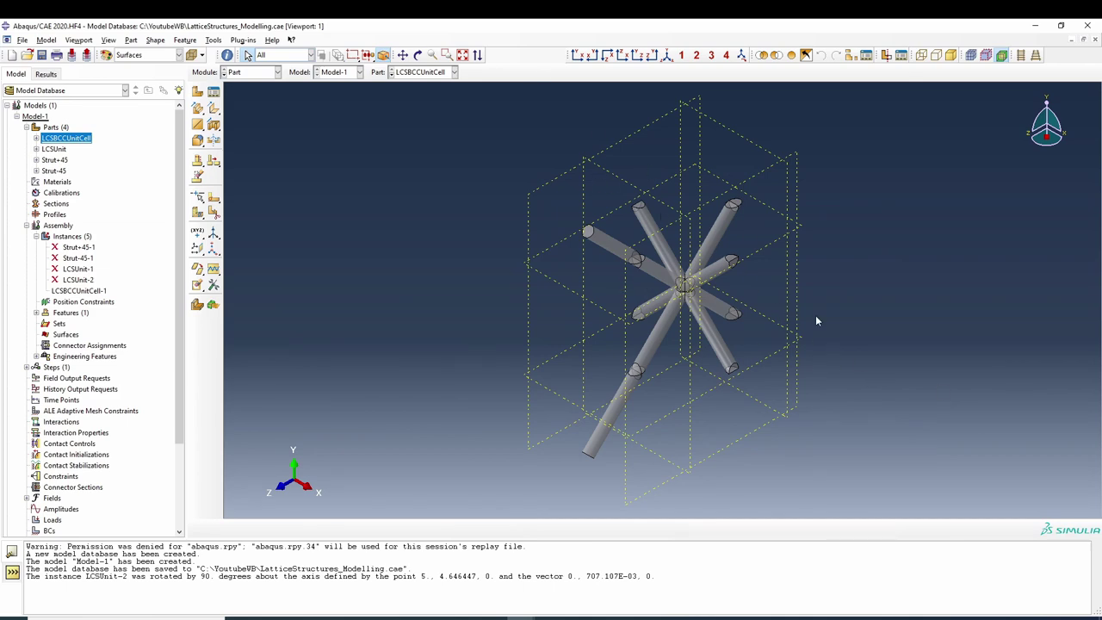
left_click(215, 126)
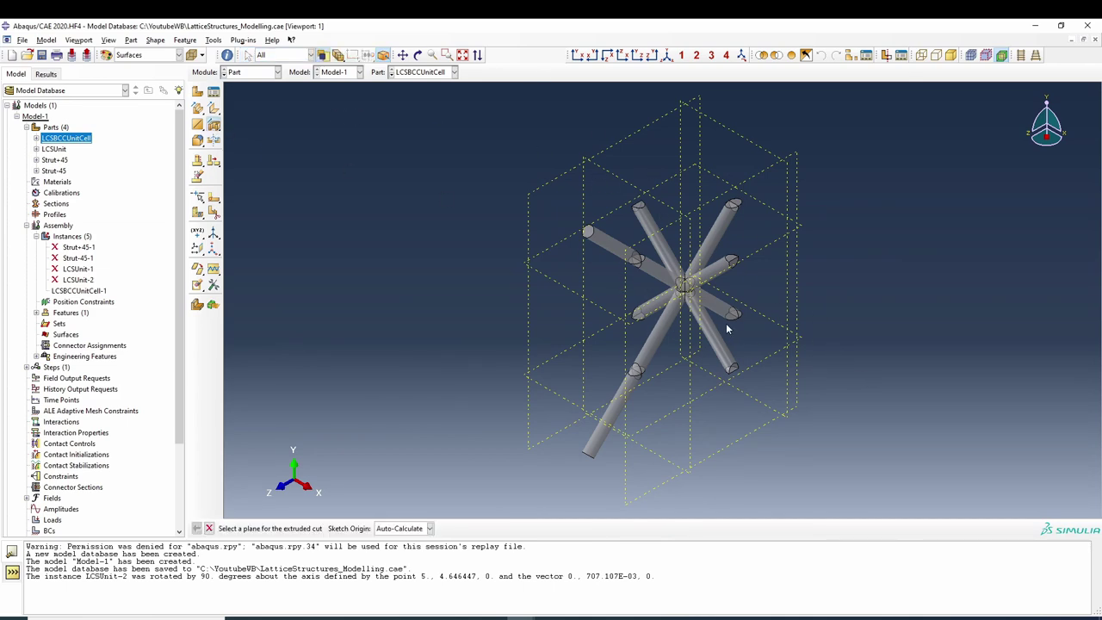
scroll(728, 285, "up", 2)
scroll(739, 293, "up", 5)
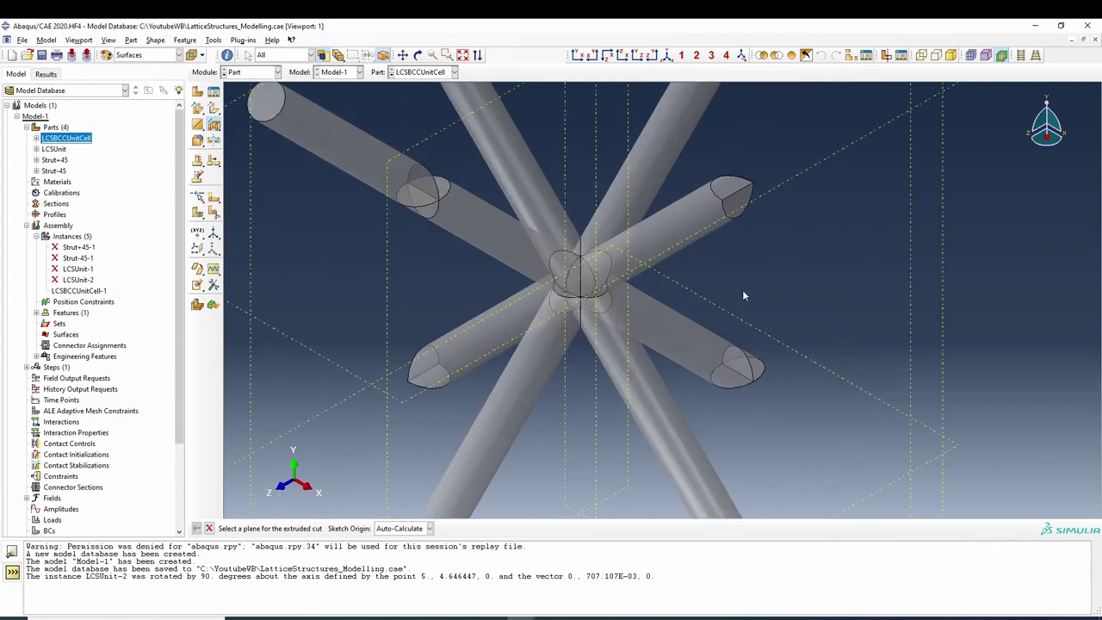
left_click(726, 140)
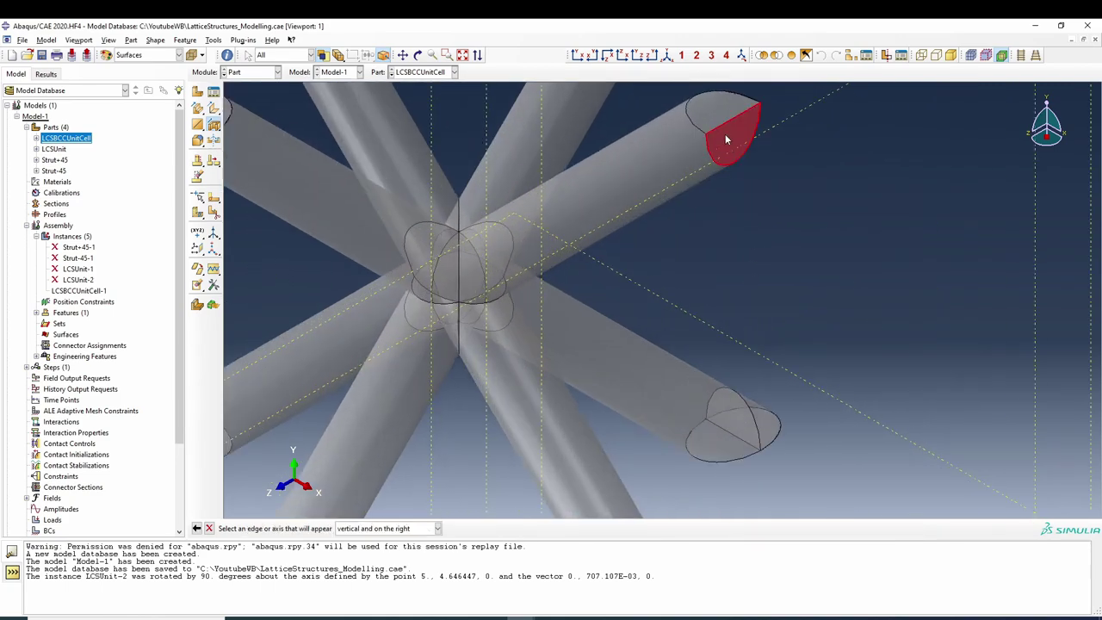
left_click(730, 127)
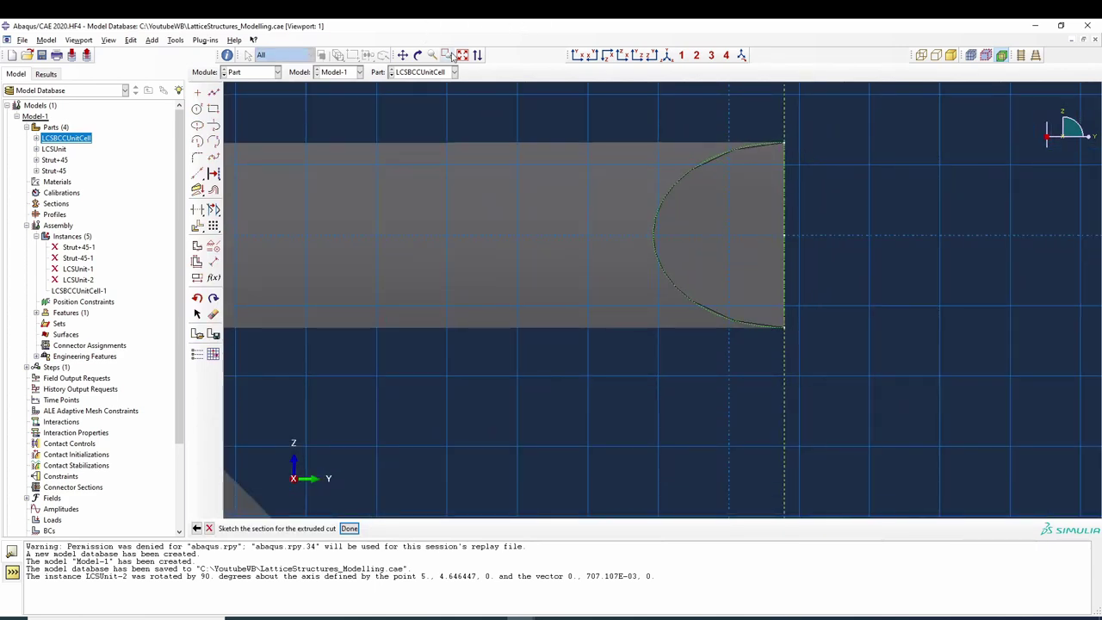
left_click(462, 55)
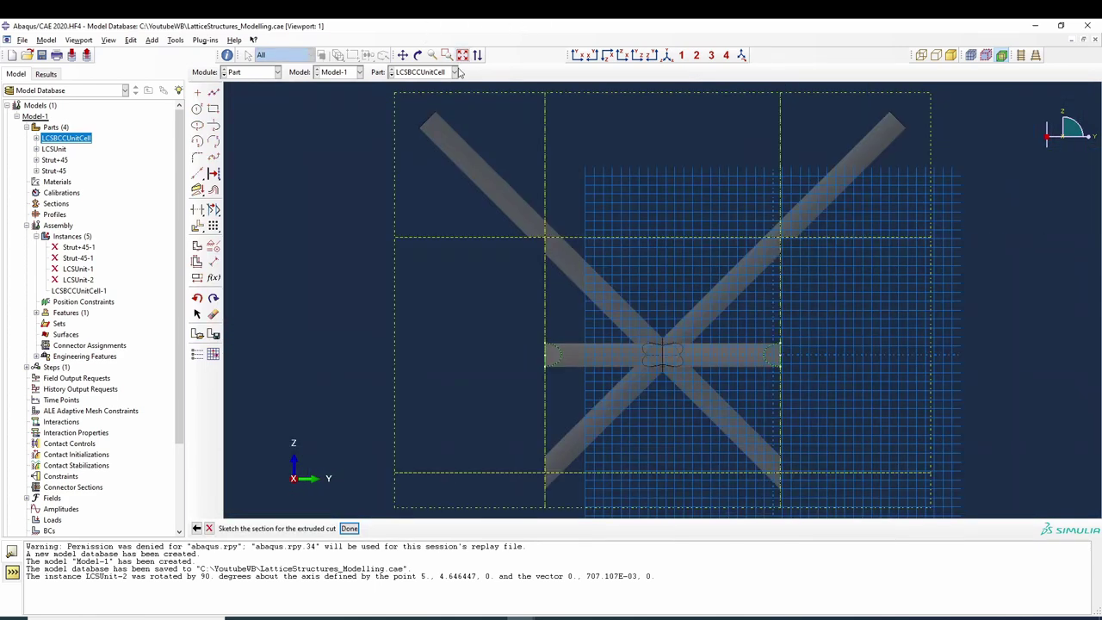
Step: Sketch an inner rectangle spanning opposite corners of the unit cell
left_click(213, 109)
scroll(575, 250, "down", 2)
scroll(575, 250, "down", 5)
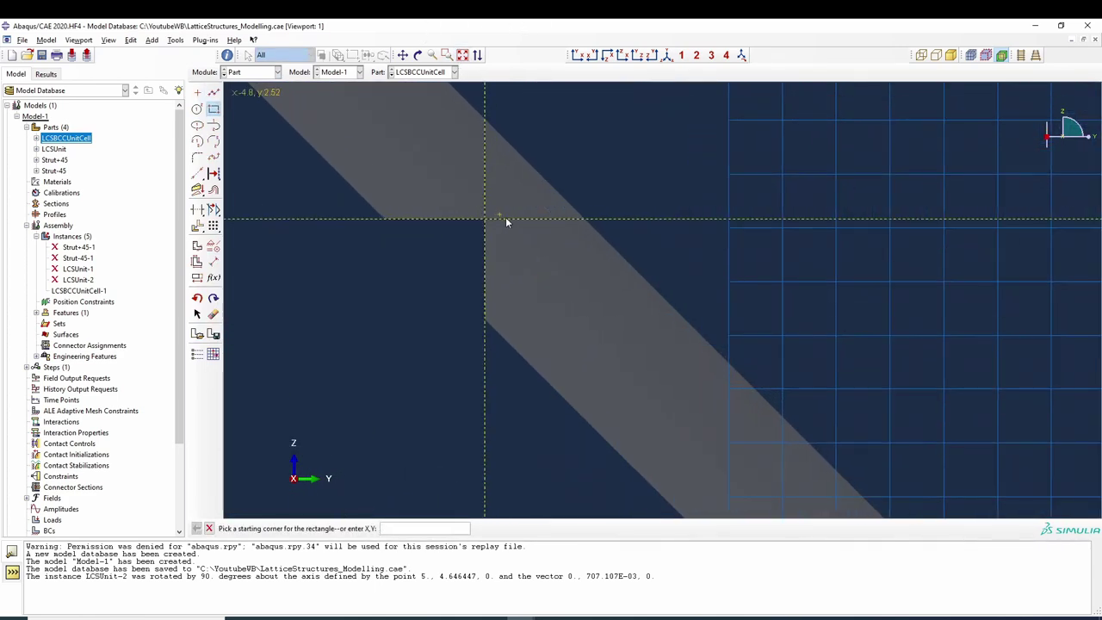
scroll(480, 223, "down", 3)
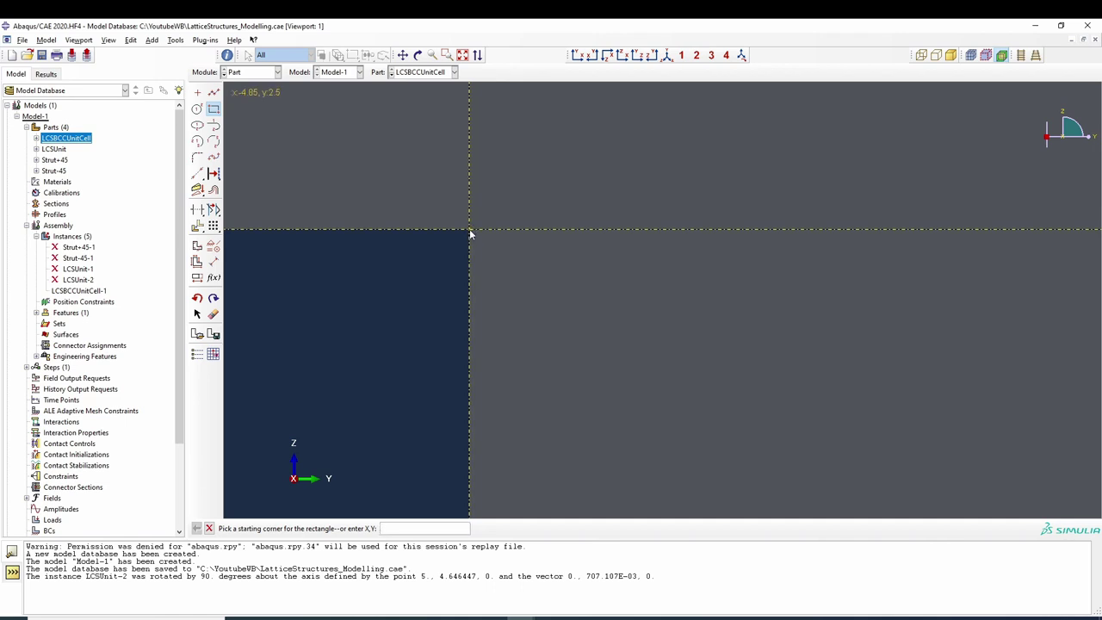
left_click(470, 232)
scroll(579, 313, "up", 3)
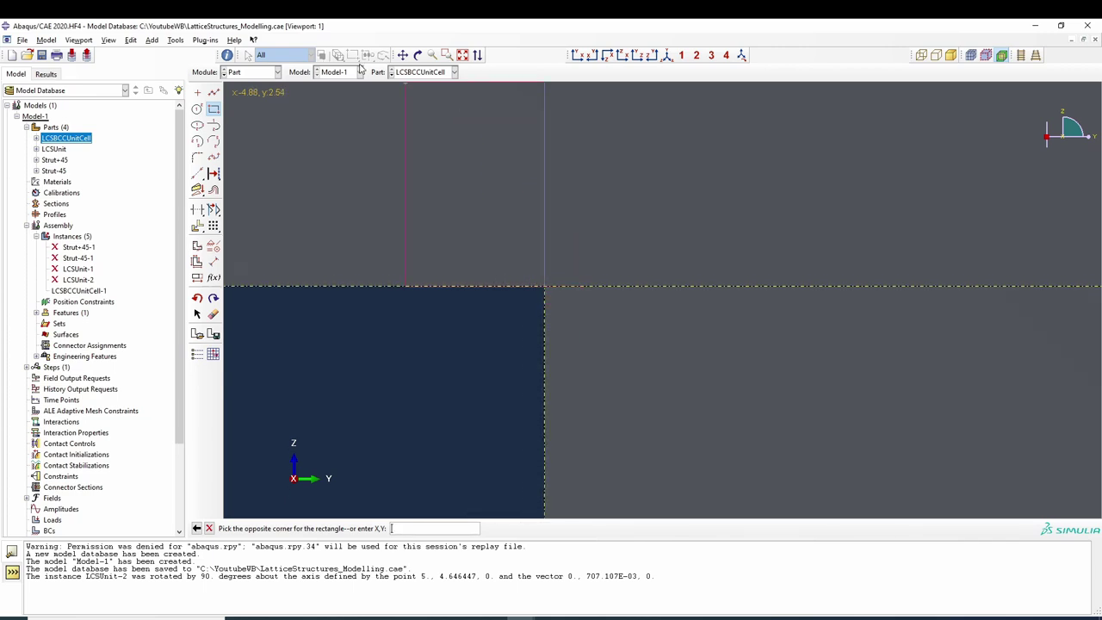
left_click(462, 55)
scroll(573, 258, "up", 2)
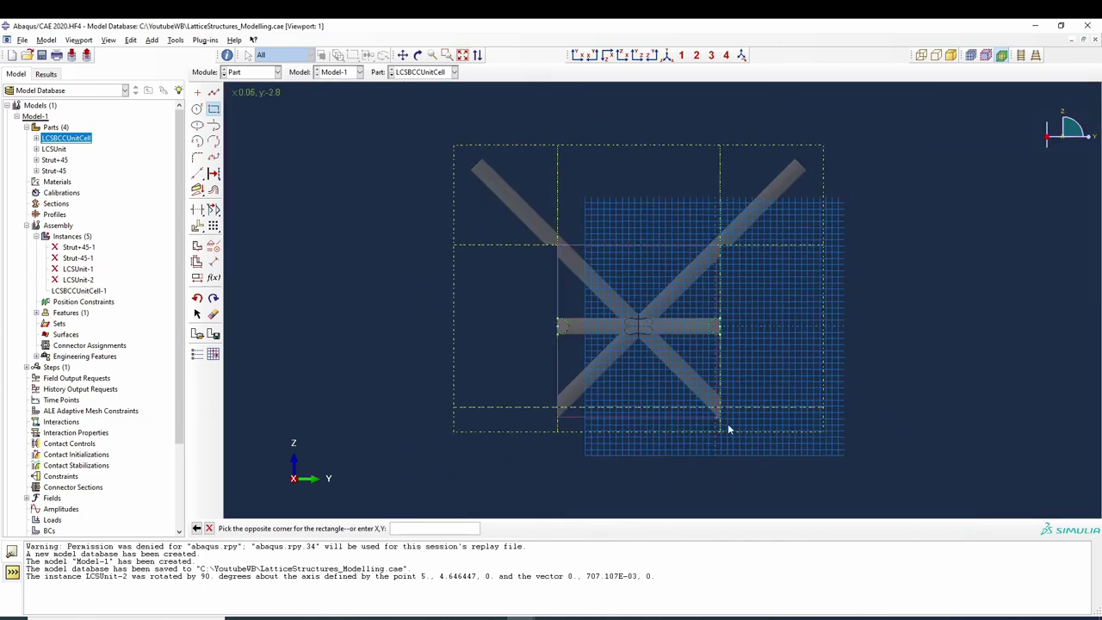
scroll(727, 423, "down", 4)
scroll(681, 403, "down", 6)
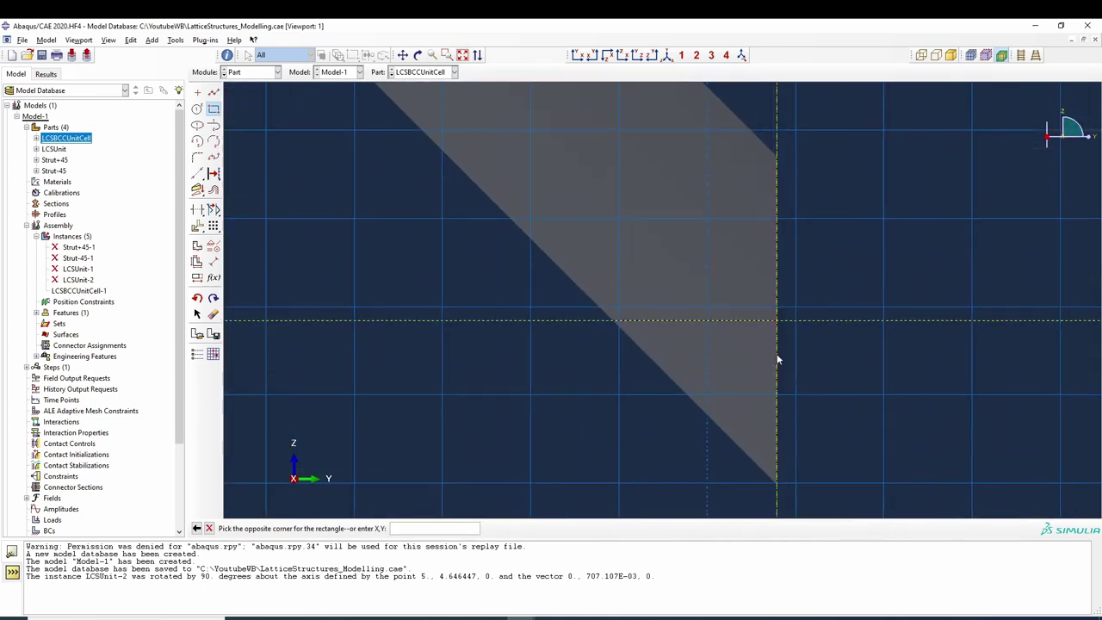
scroll(781, 233, "down", 3)
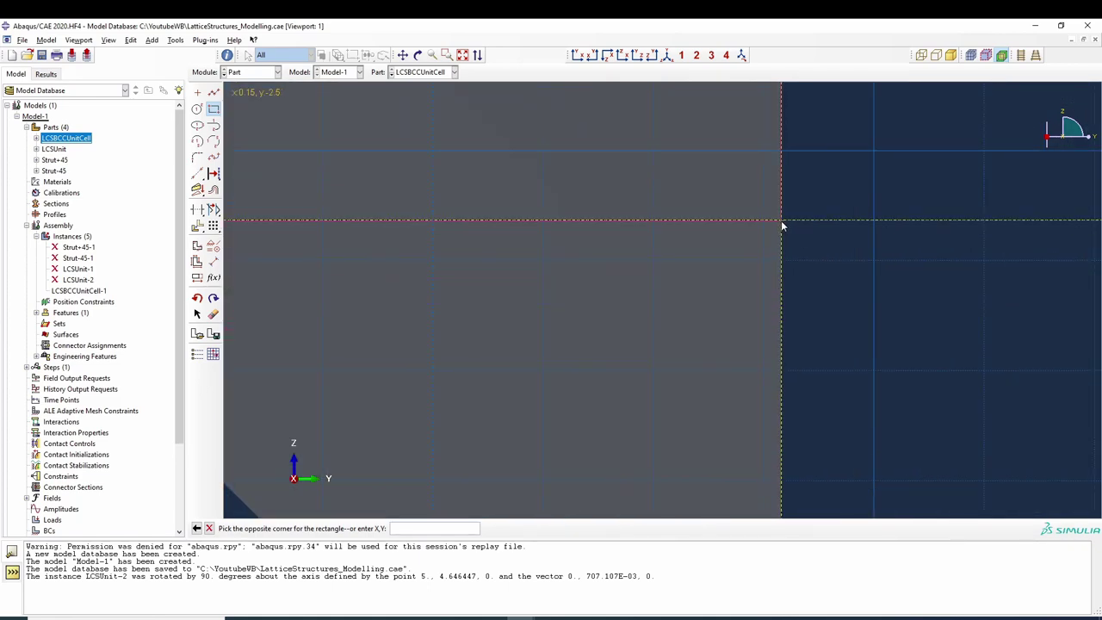
left_click(783, 225)
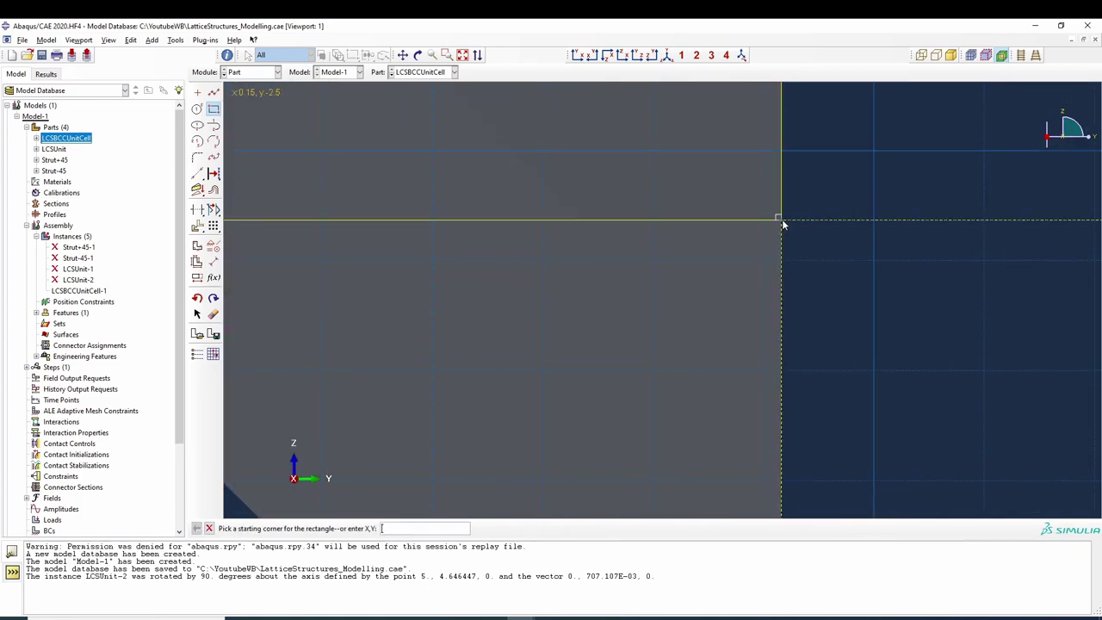
Step: Surround it with a larger outer rectangle and cut Through All to flatten the strut ends
left_click(462, 54)
scroll(655, 303, "up", 3)
left_click(428, 128)
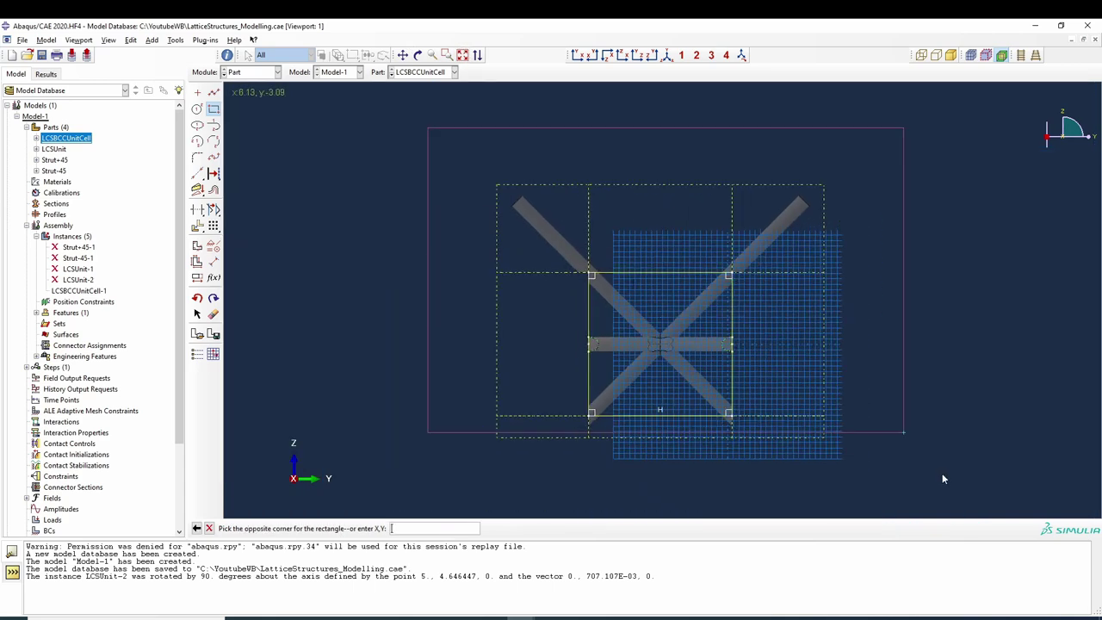
left_click(922, 519)
right_click(961, 412)
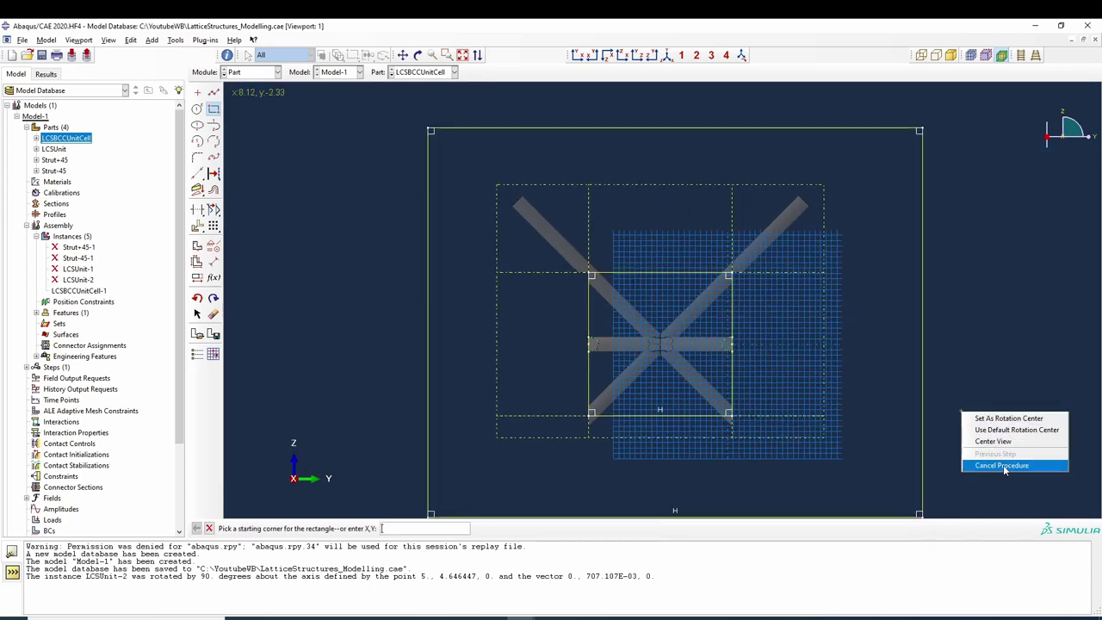
left_click(1002, 468)
scroll(732, 393, "up", 2)
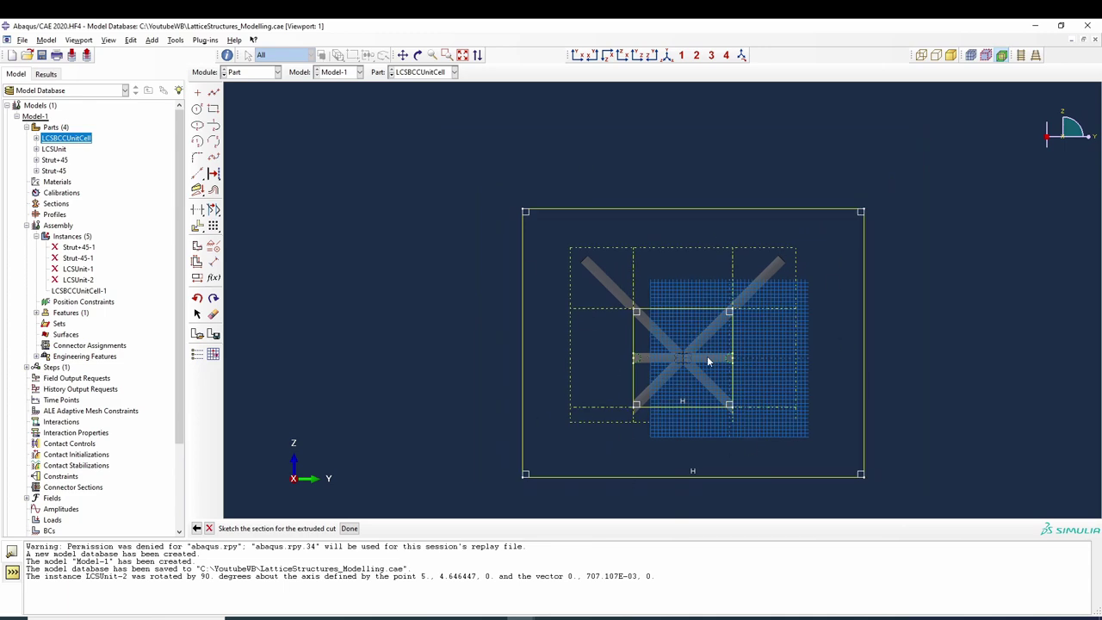
left_click(349, 528)
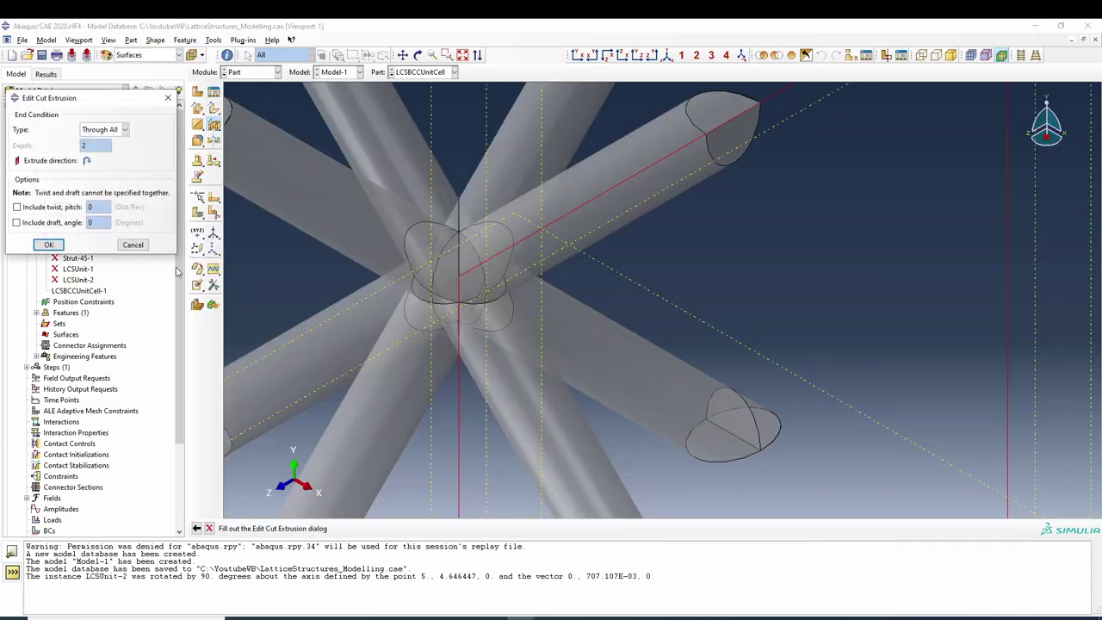
left_click(50, 246)
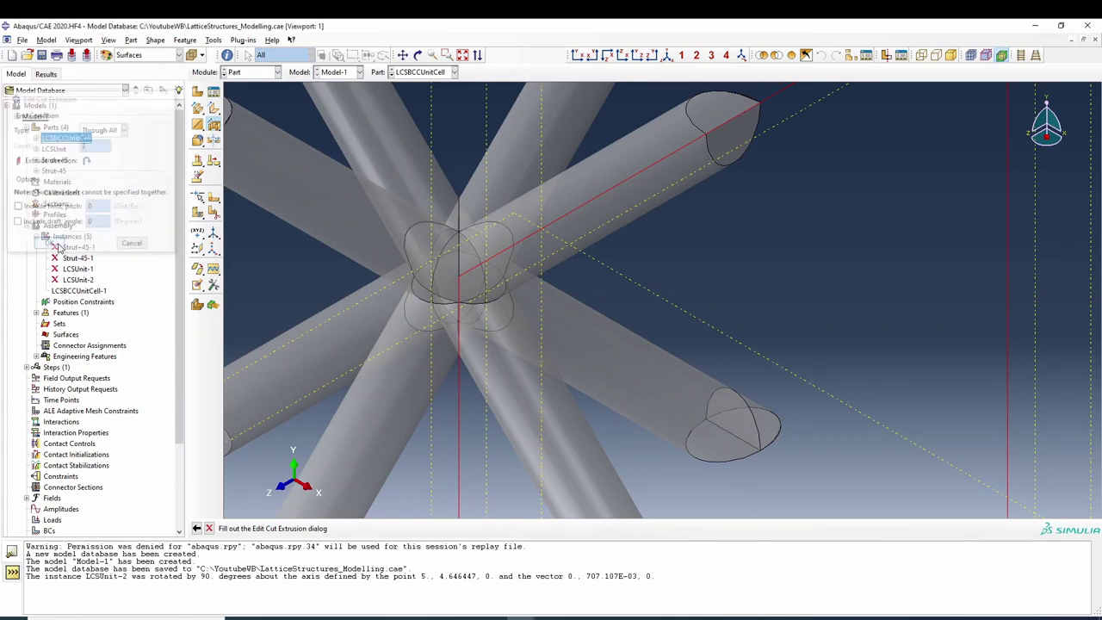
left_click(666, 55)
scroll(732, 190, "up", 1)
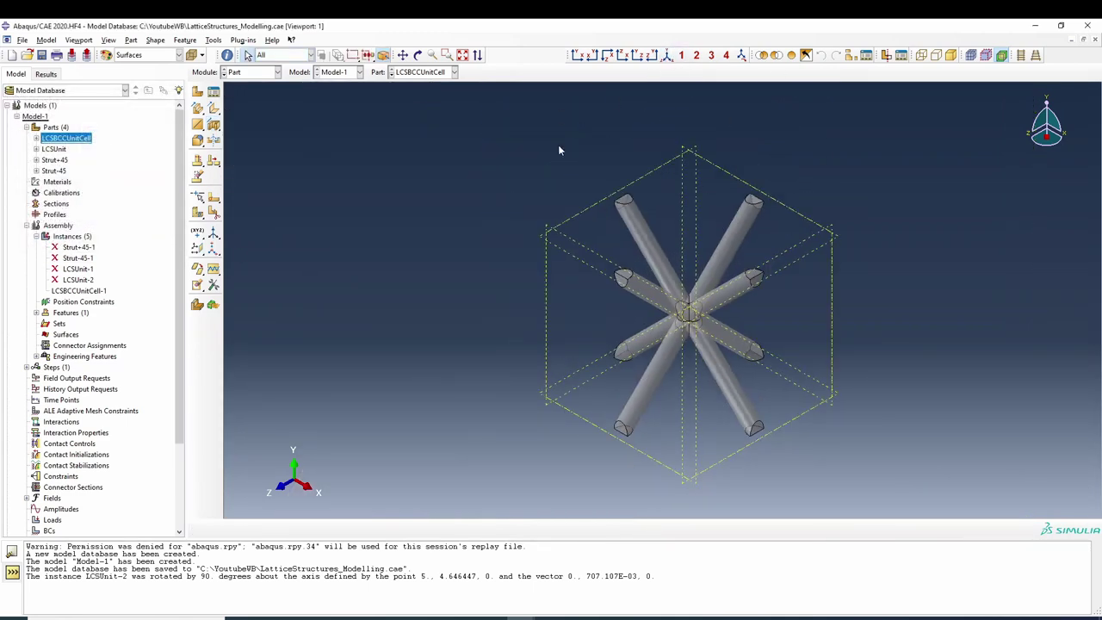
left_click(418, 54)
left_click_drag(603, 242, 451, 238)
left_click(143, 56)
left_click(143, 81)
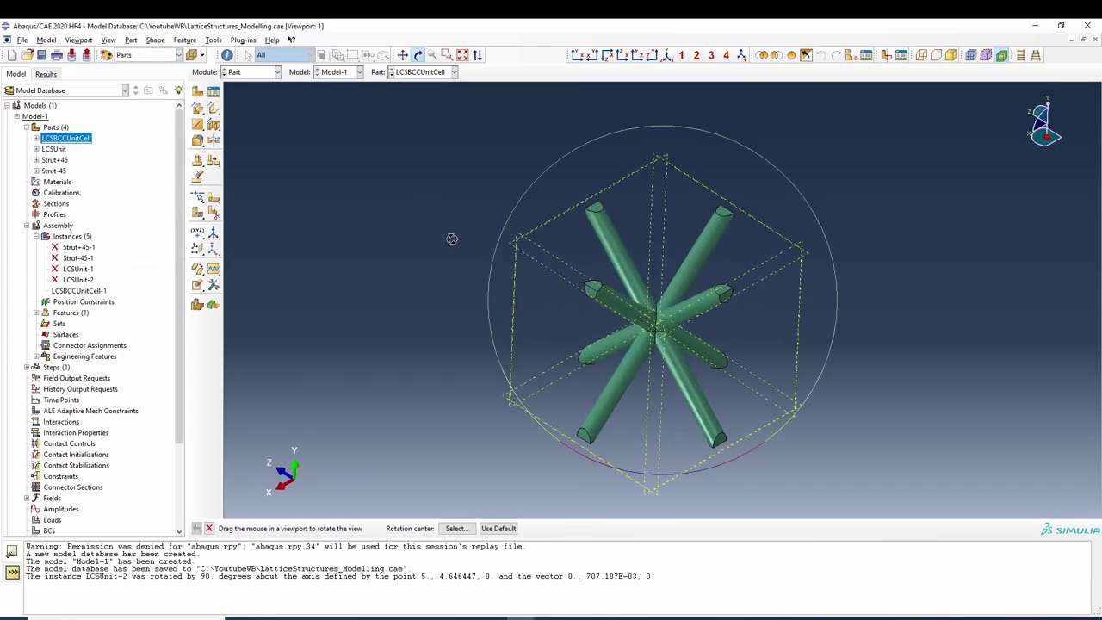
left_click_drag(738, 368, 666, 349)
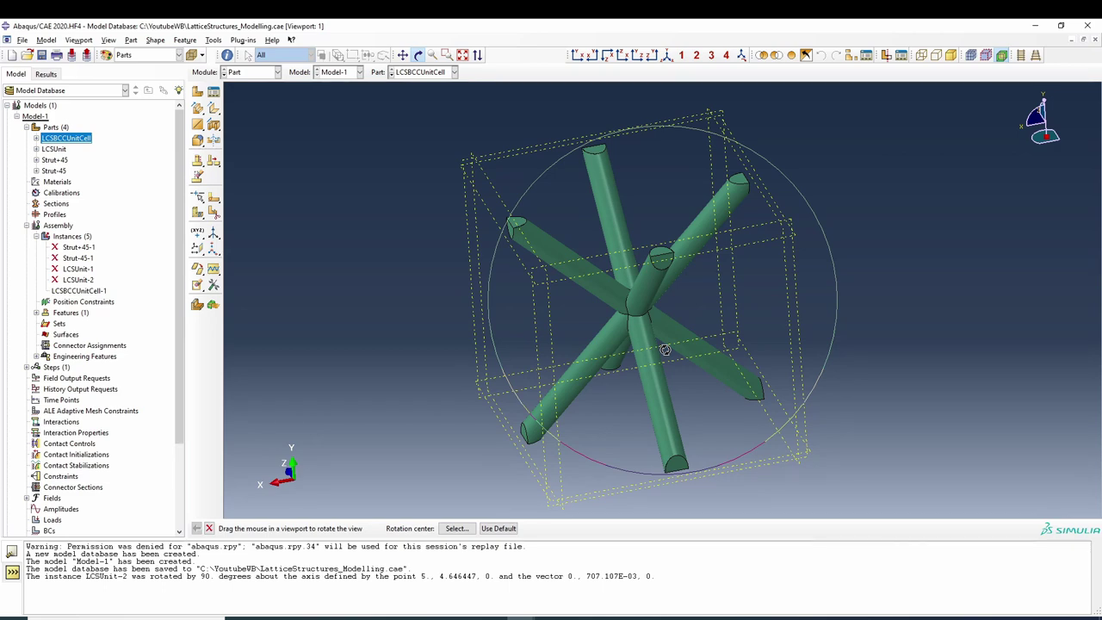
left_click_drag(588, 322, 594, 284)
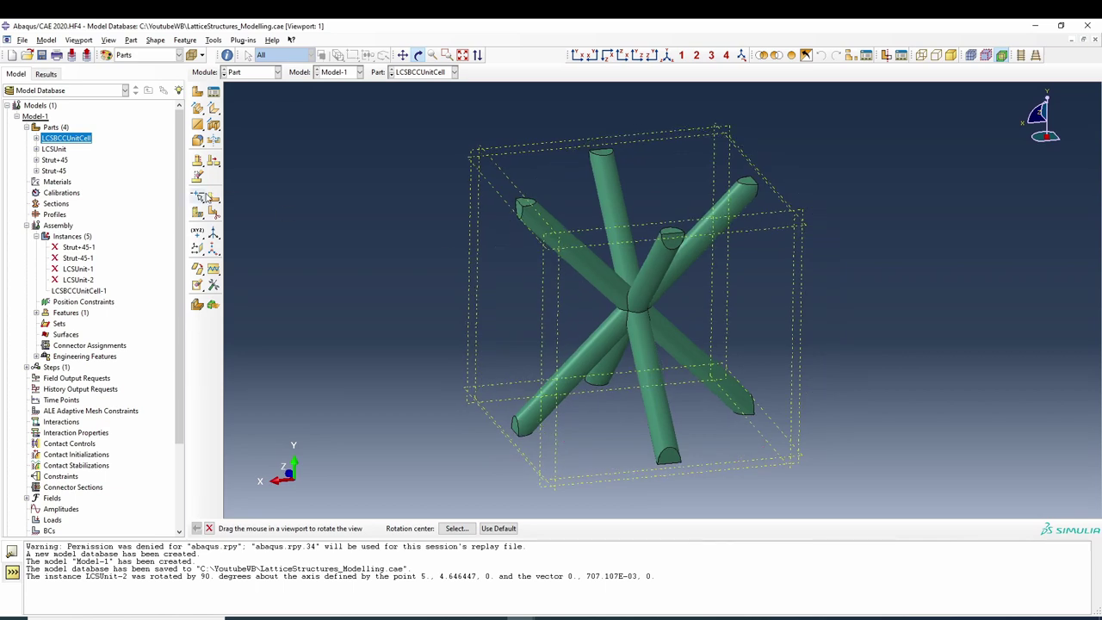
Step: Expand LCSBCCUnitCell in the model tree and enter its Mesh (Empty) node
left_click(27, 225)
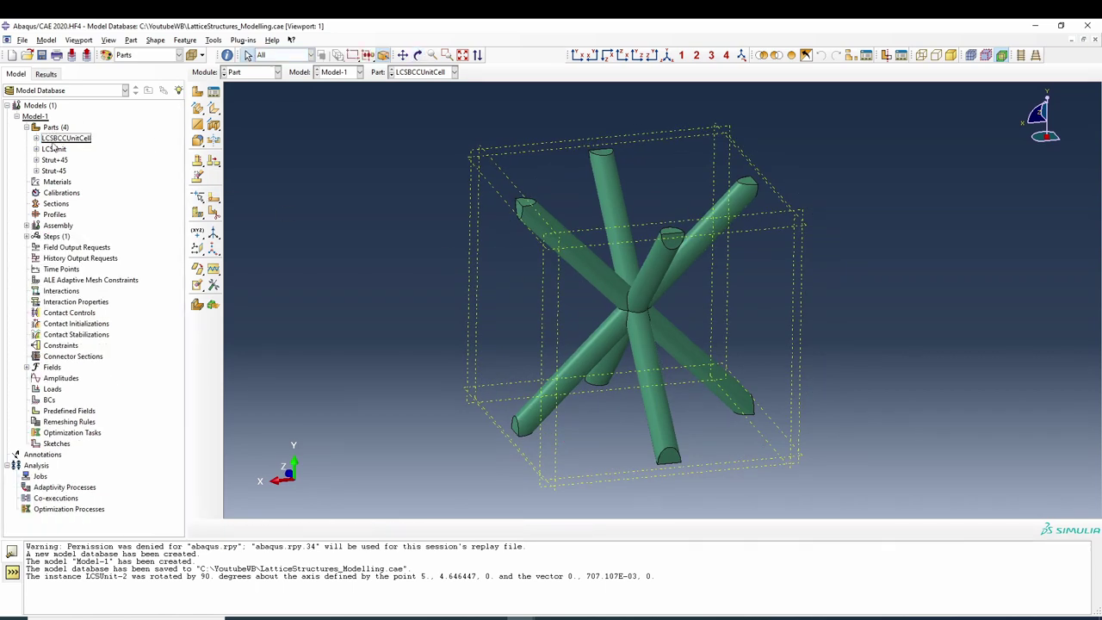
left_click(36, 139)
double_click(75, 248)
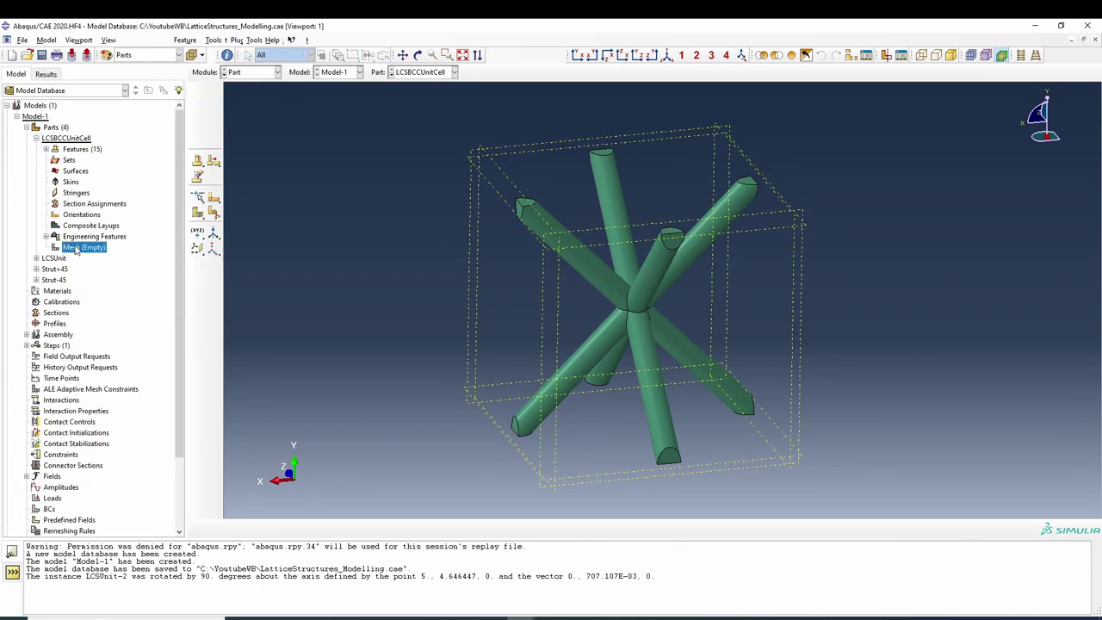
Step: Try meshing the part, cancelling at the unmeshable-regions warning
left_click(198, 95)
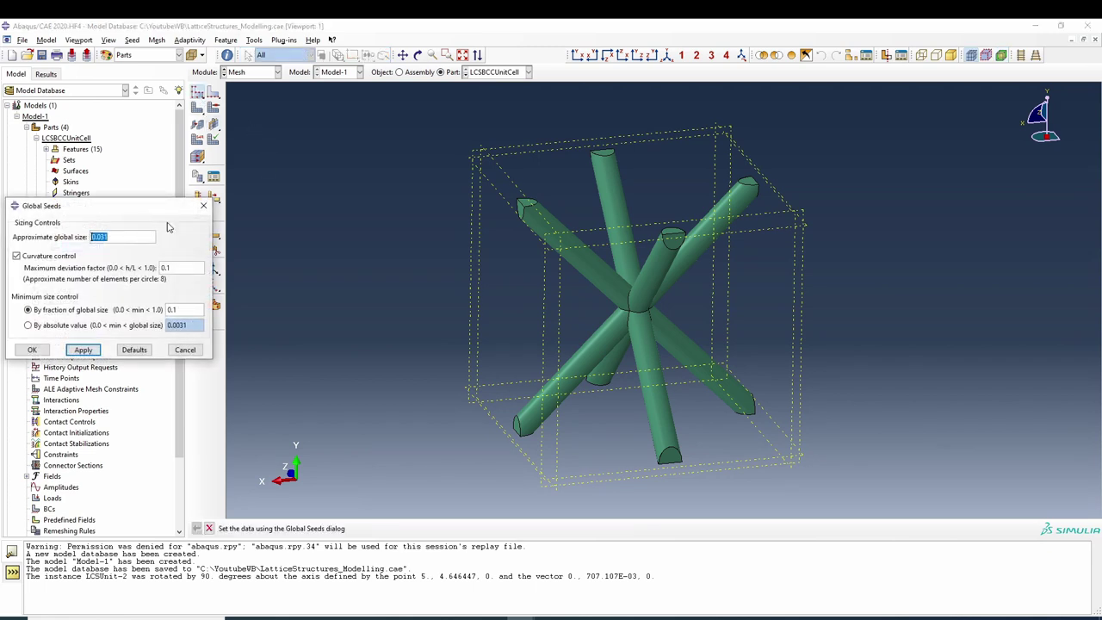
left_click(185, 349)
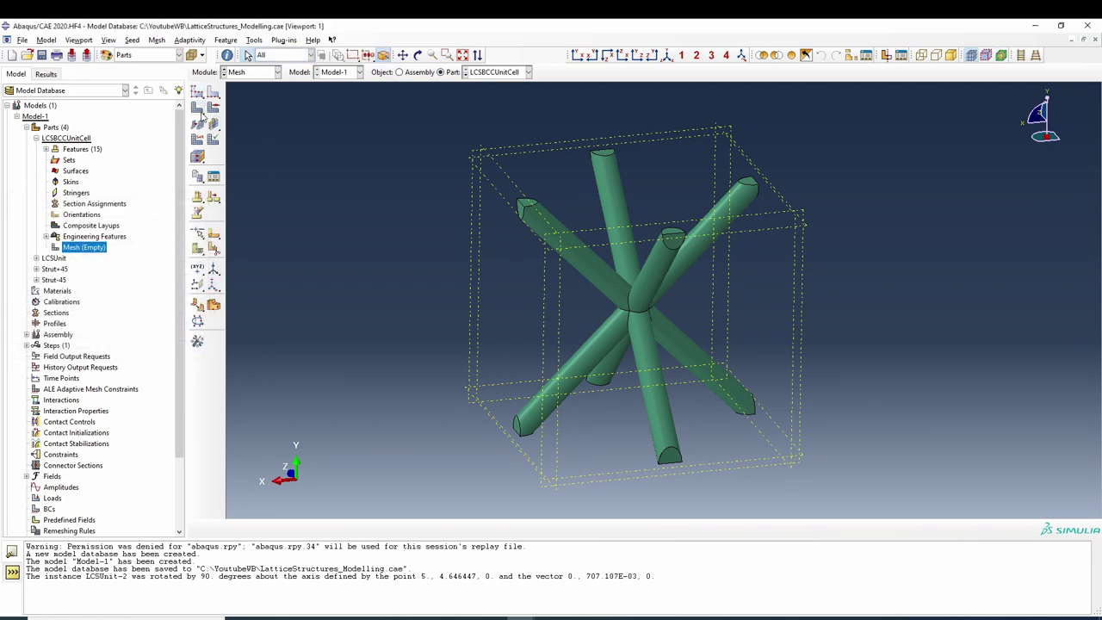
left_click(214, 140)
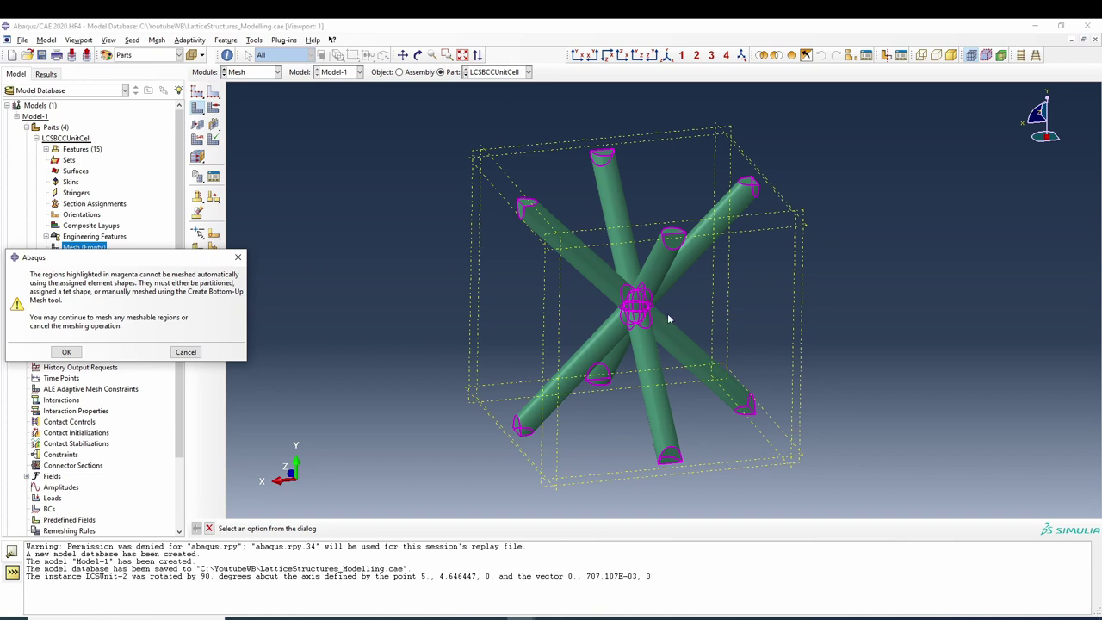
left_click(185, 352)
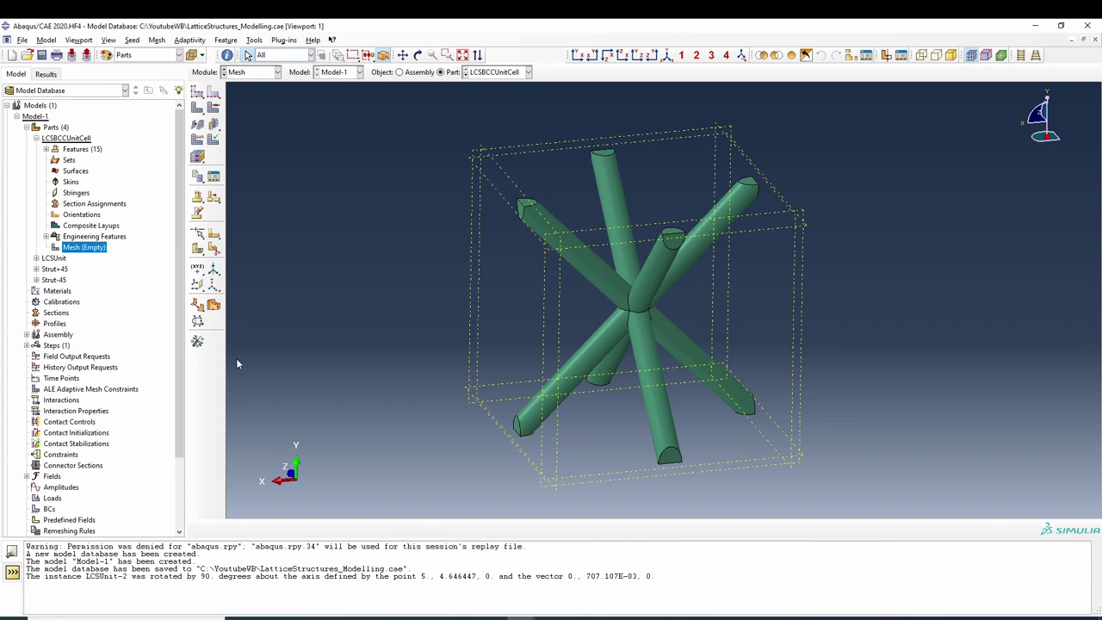
Step: Create a datum plane at zero offset from the XY plane
left_click(418, 54)
left_click_drag(681, 292, 711, 289)
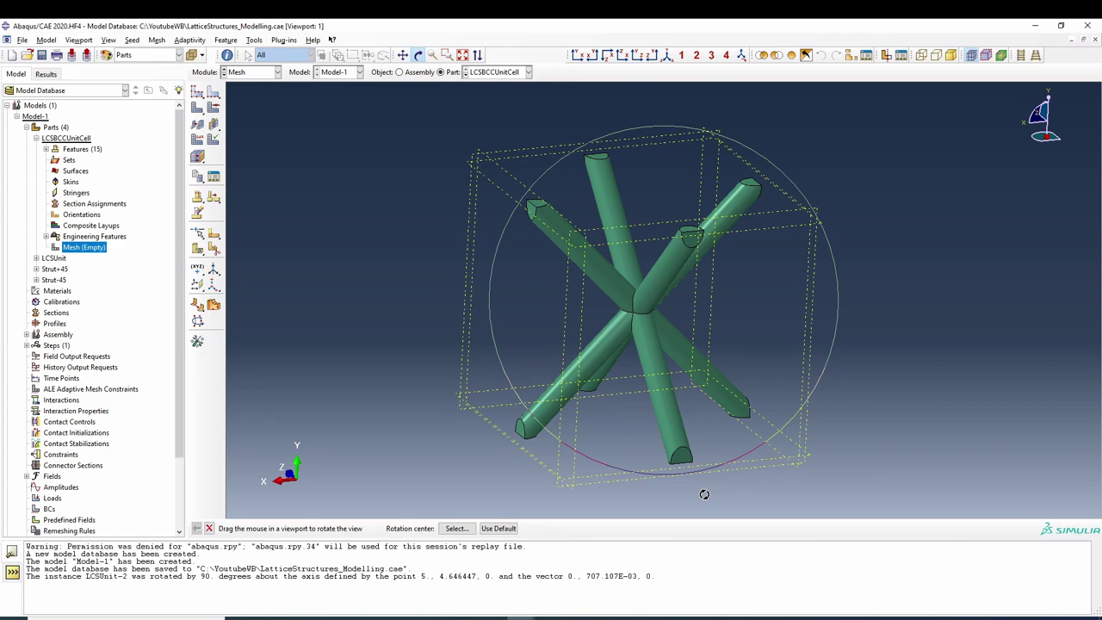
left_click_drag(696, 359, 653, 358)
left_click_drag(757, 305, 699, 288)
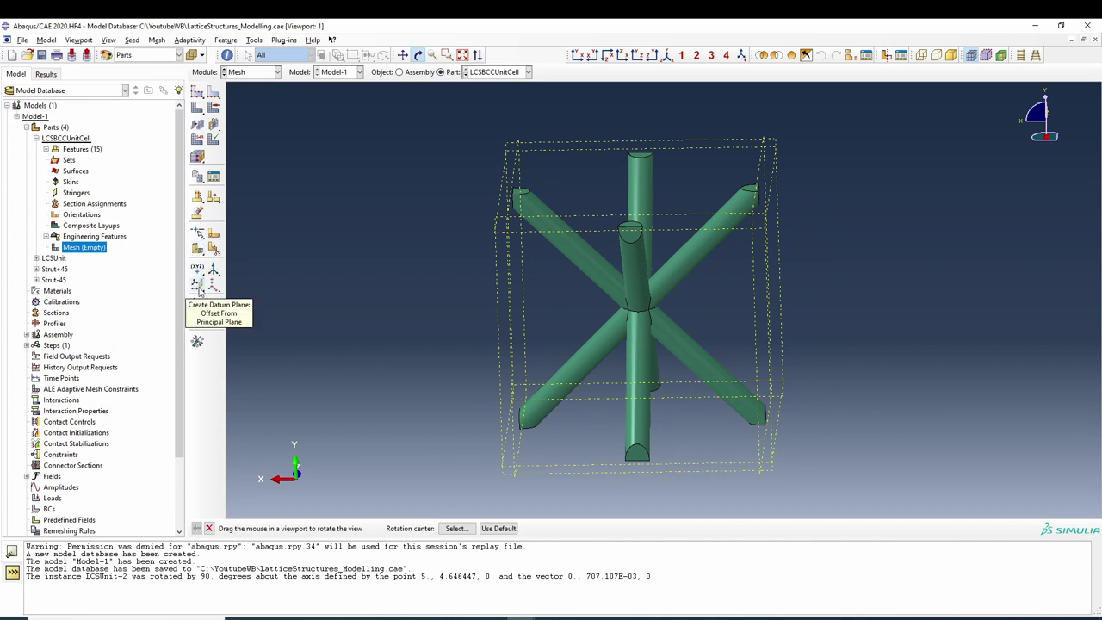
left_click(197, 285)
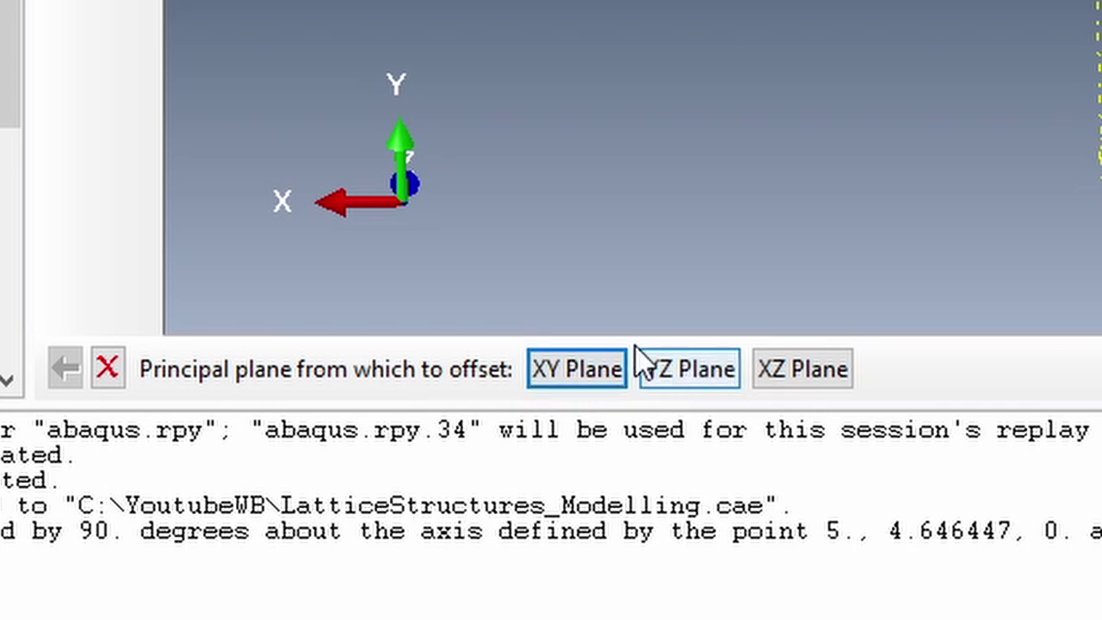
left_click(586, 376)
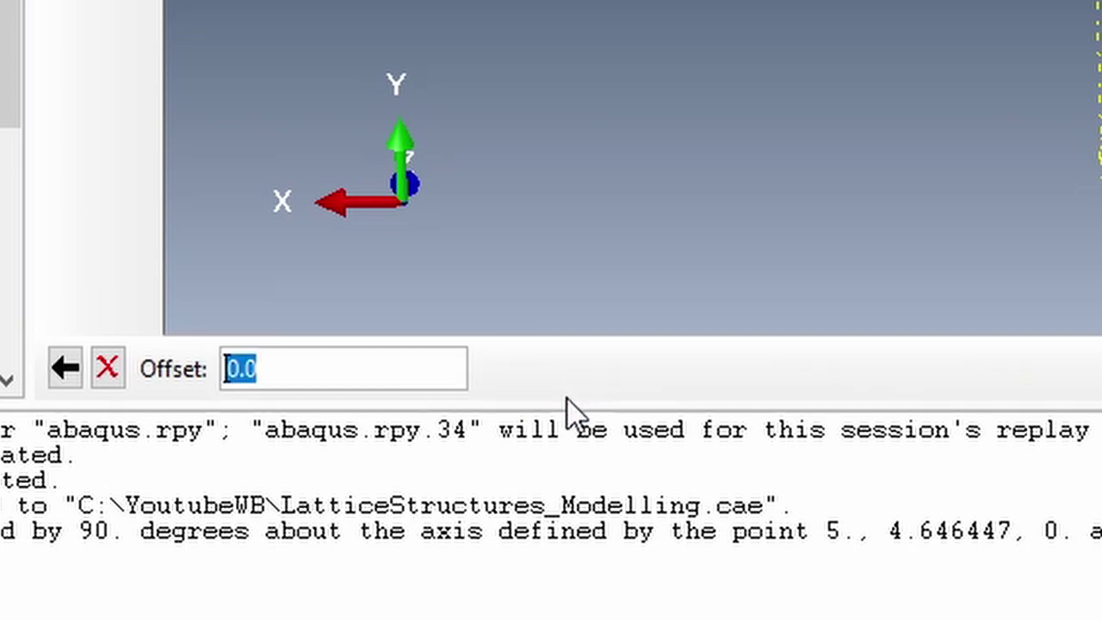
key("Return")
Step: Add datum planes offset 5 from the YZ and XZ planes
left_click(608, 55)
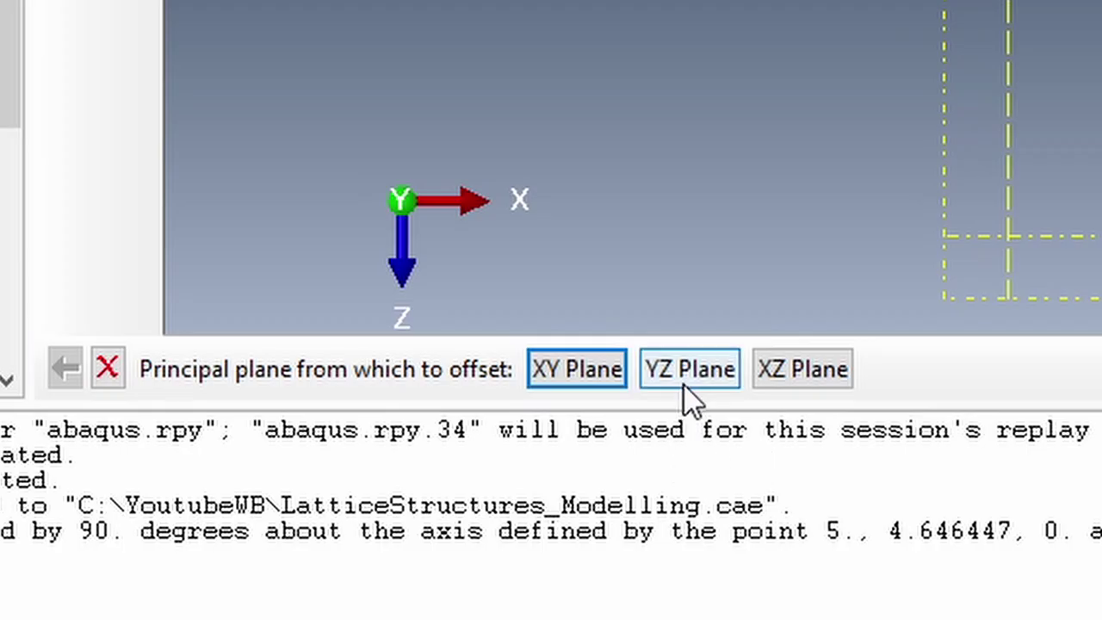
left_click(379, 527)
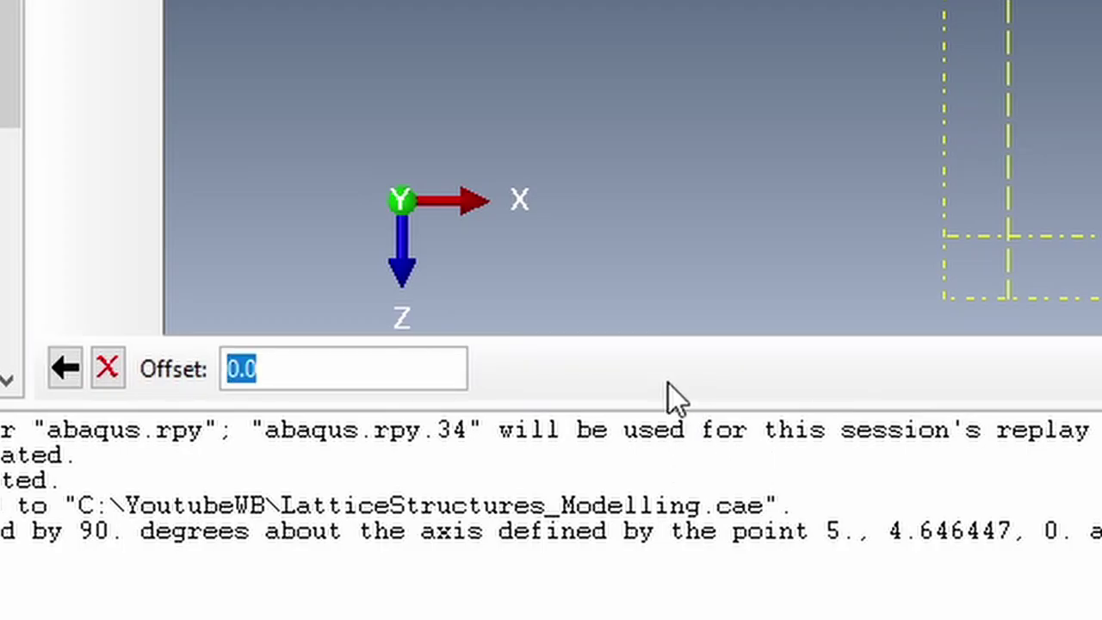
type("5")
key("Return")
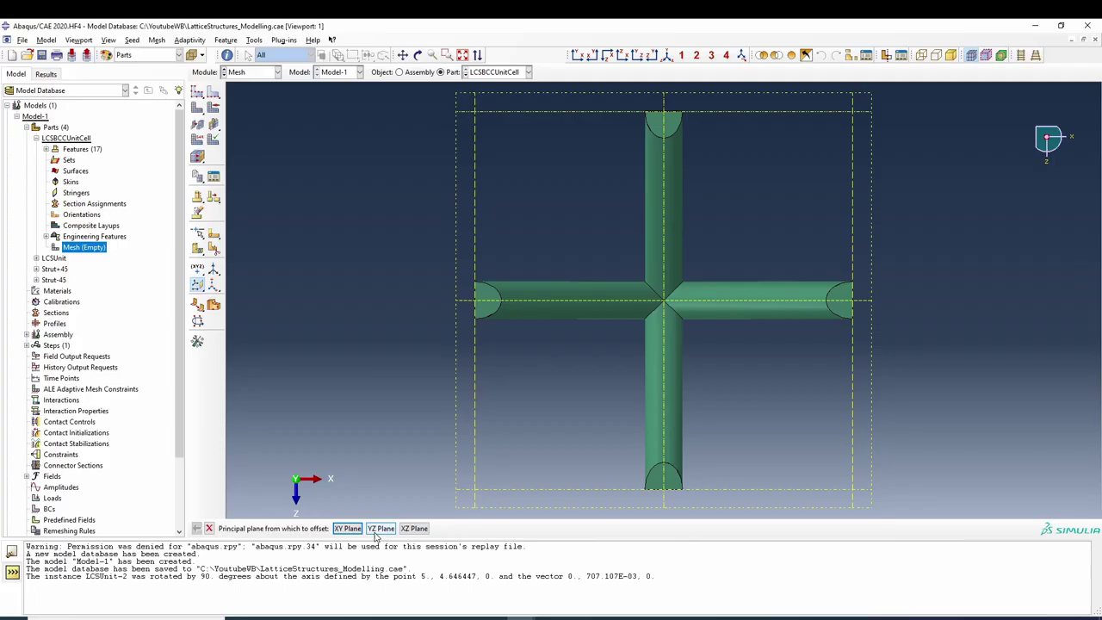
left_click(414, 528)
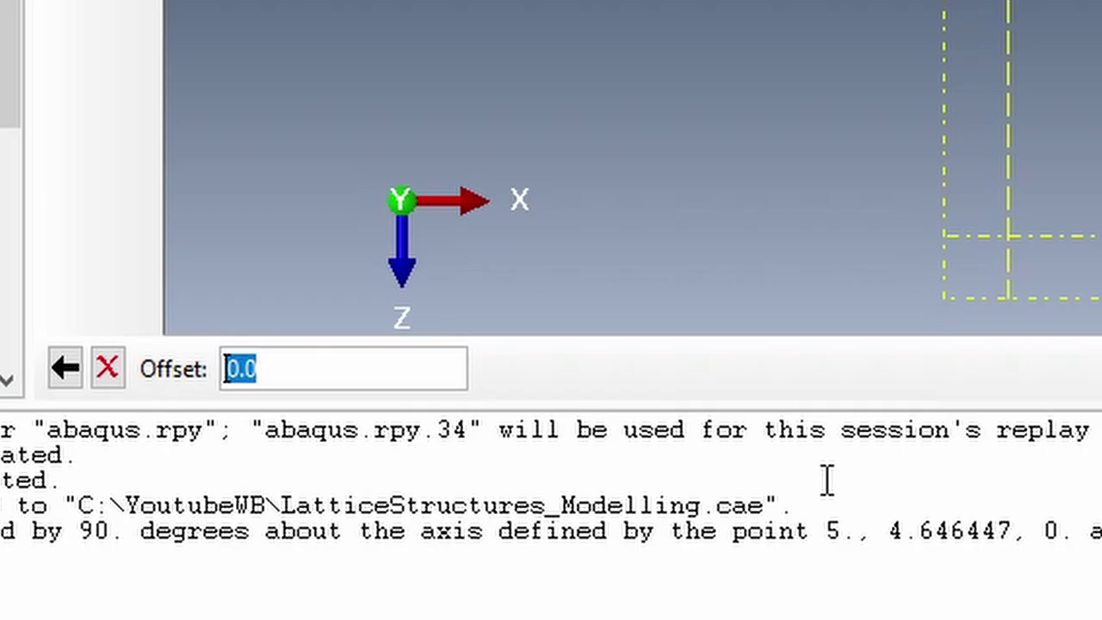
type("5")
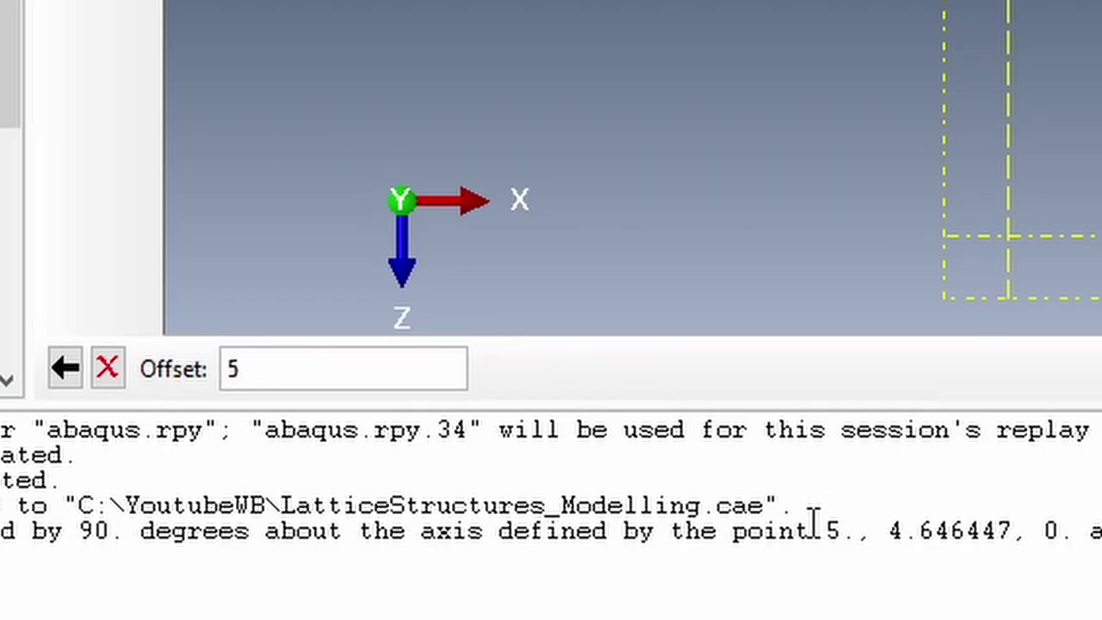
key("Return")
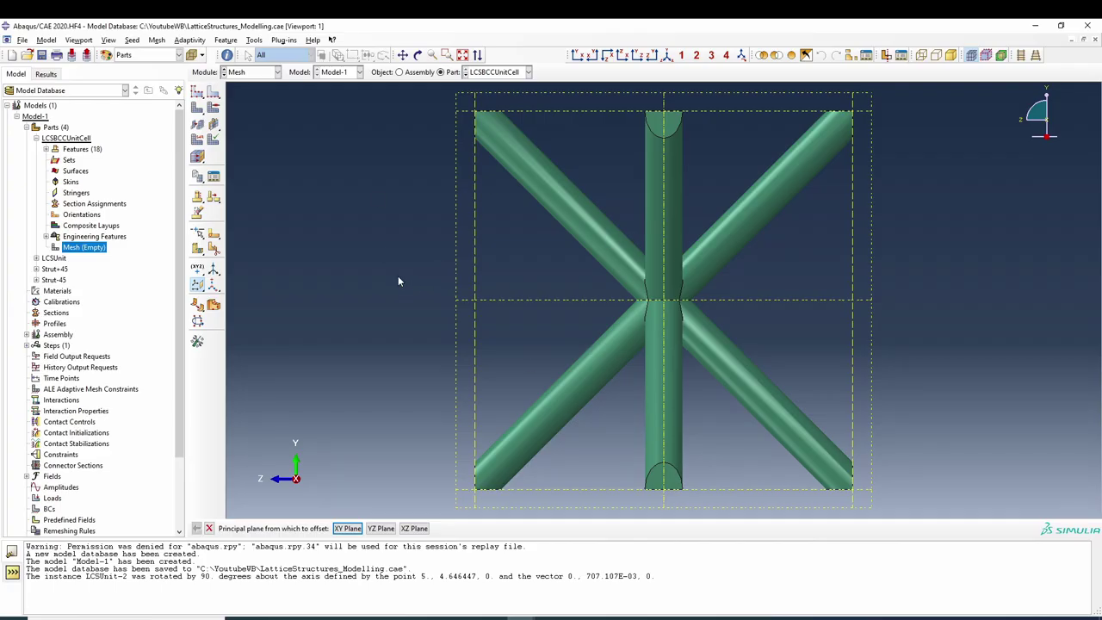
scroll(405, 277, "down", 3)
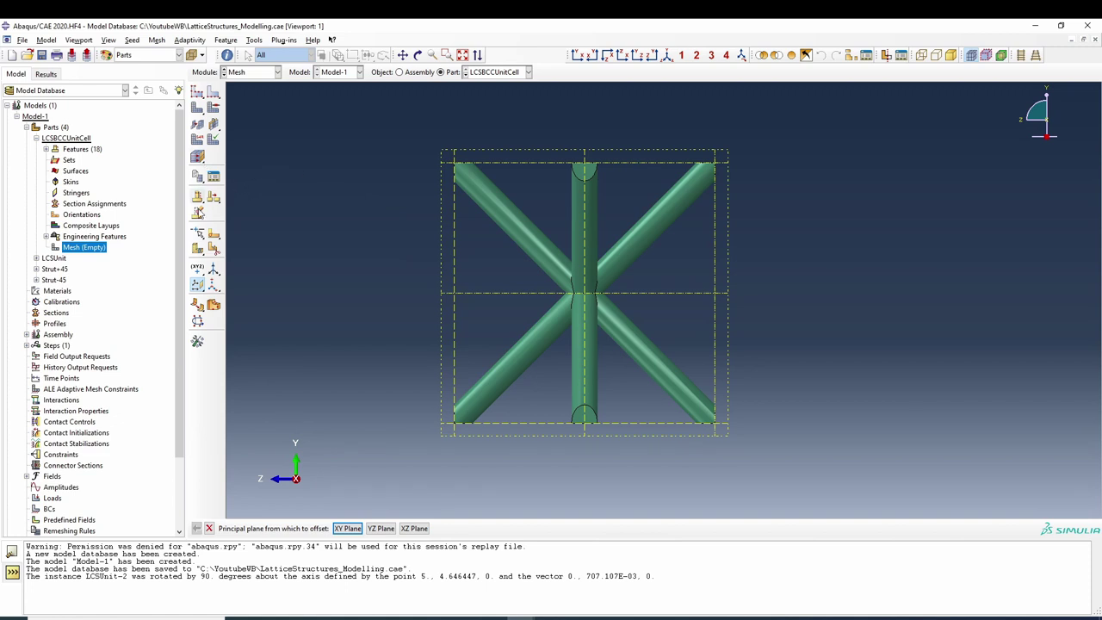
Step: Partition all the lattice cells along the first datum plane
left_click(198, 250)
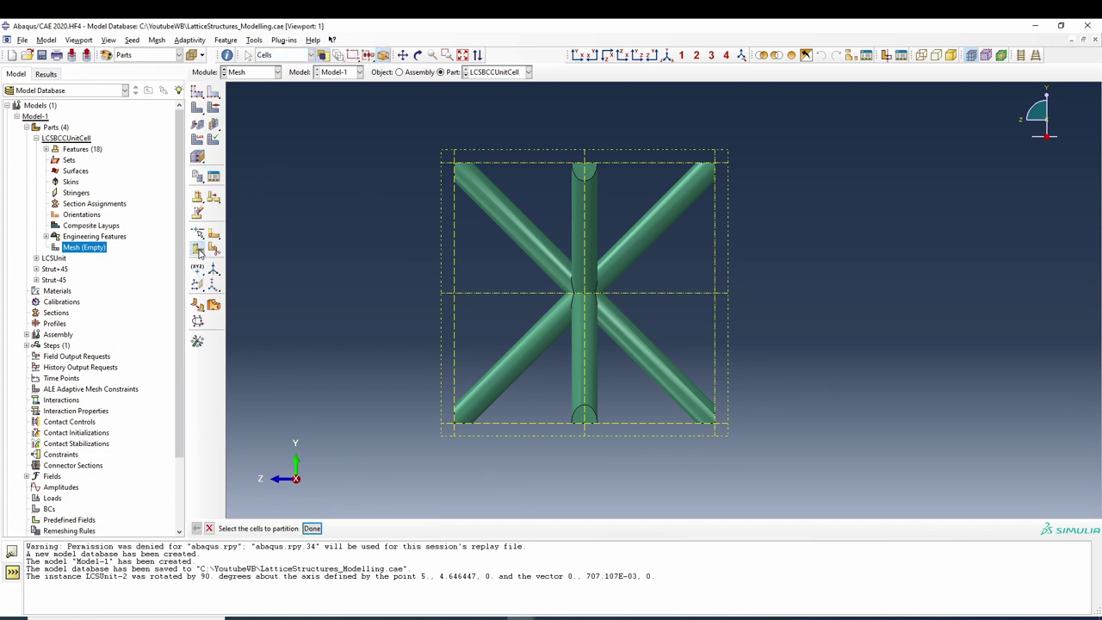
left_click_drag(199, 251, 203, 256)
left_click_drag(375, 152, 875, 484)
left_click(312, 528)
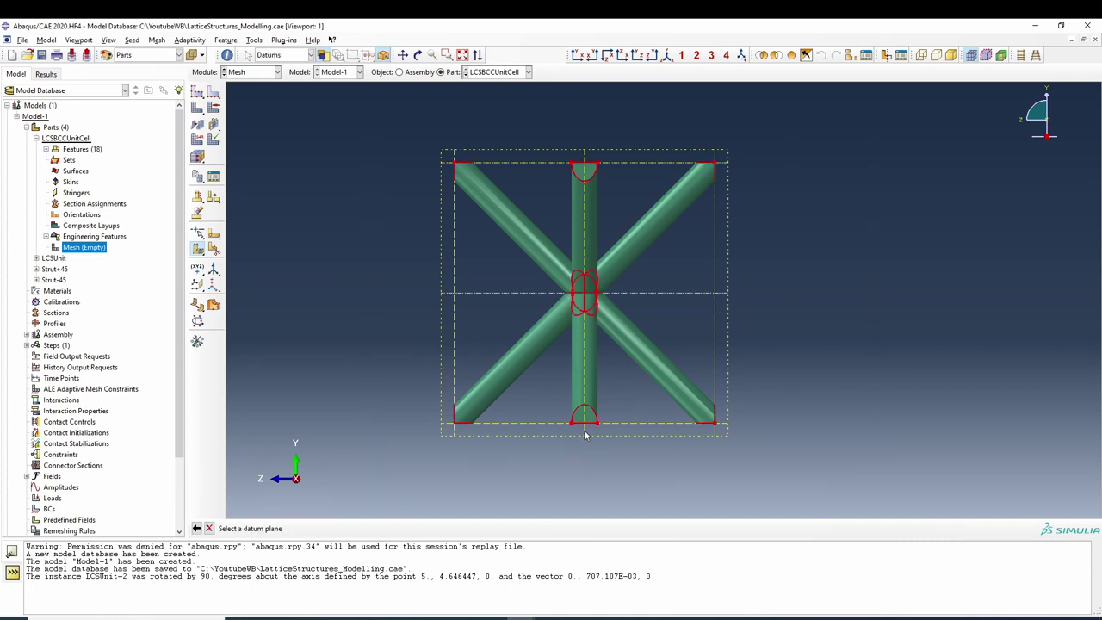
left_click(584, 435)
left_click(346, 529)
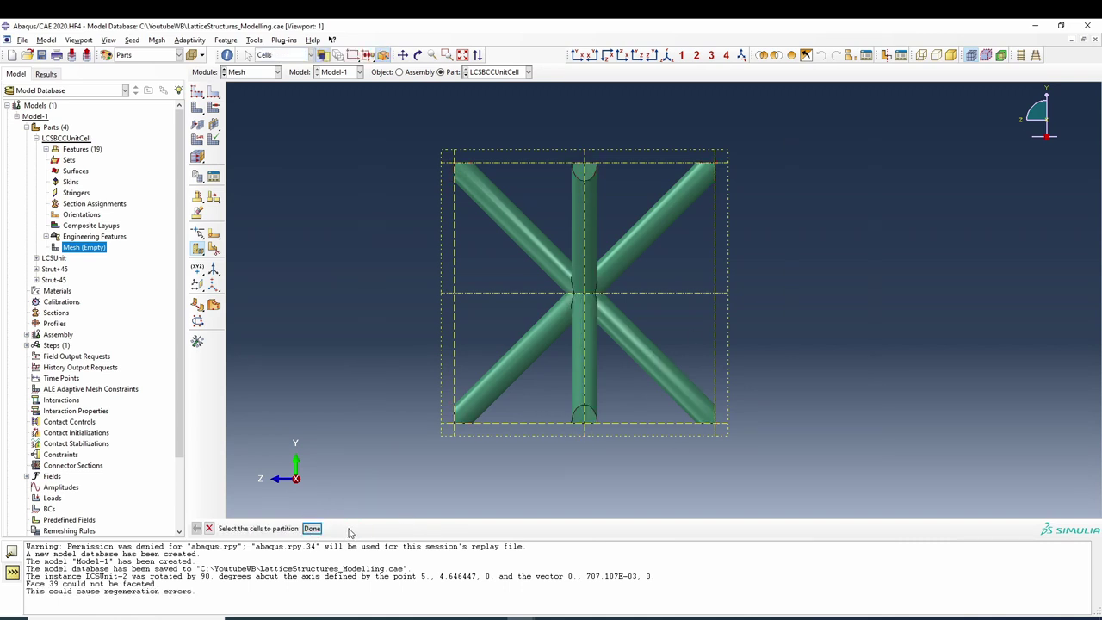
Step: Partition all cells again along the second datum plane
left_click(312, 529)
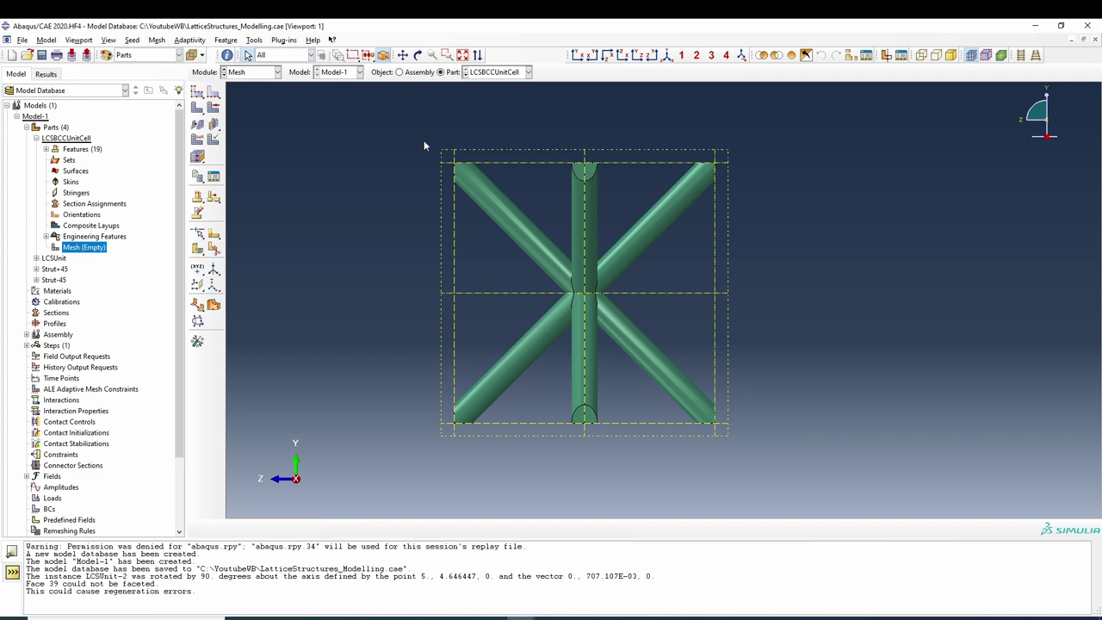
left_click_drag(408, 123, 809, 506)
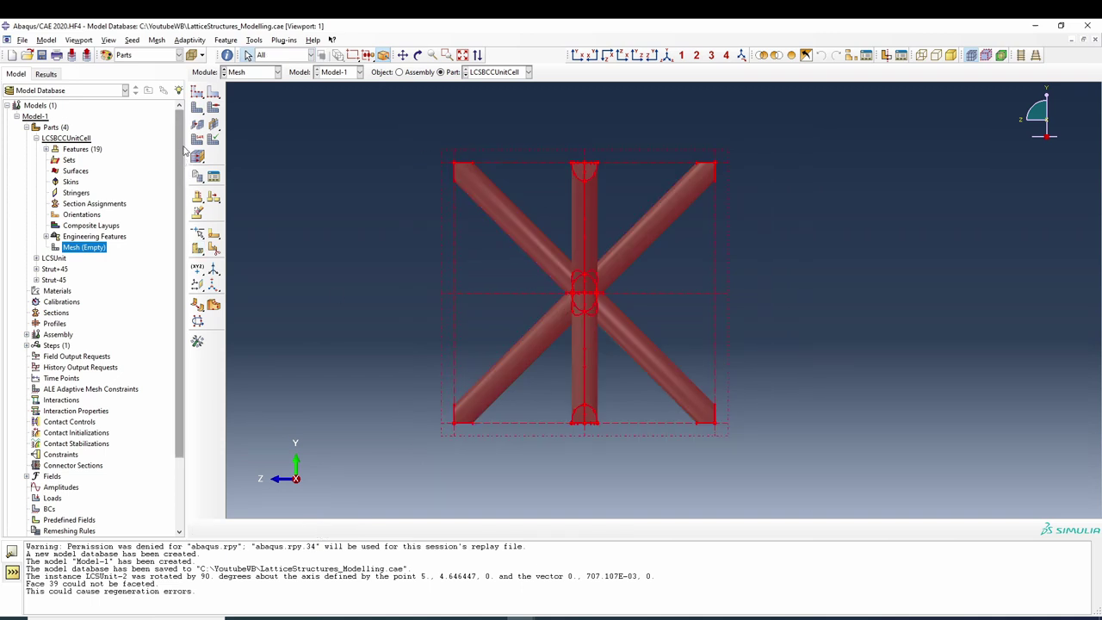
left_click(293, 221)
left_click(197, 249)
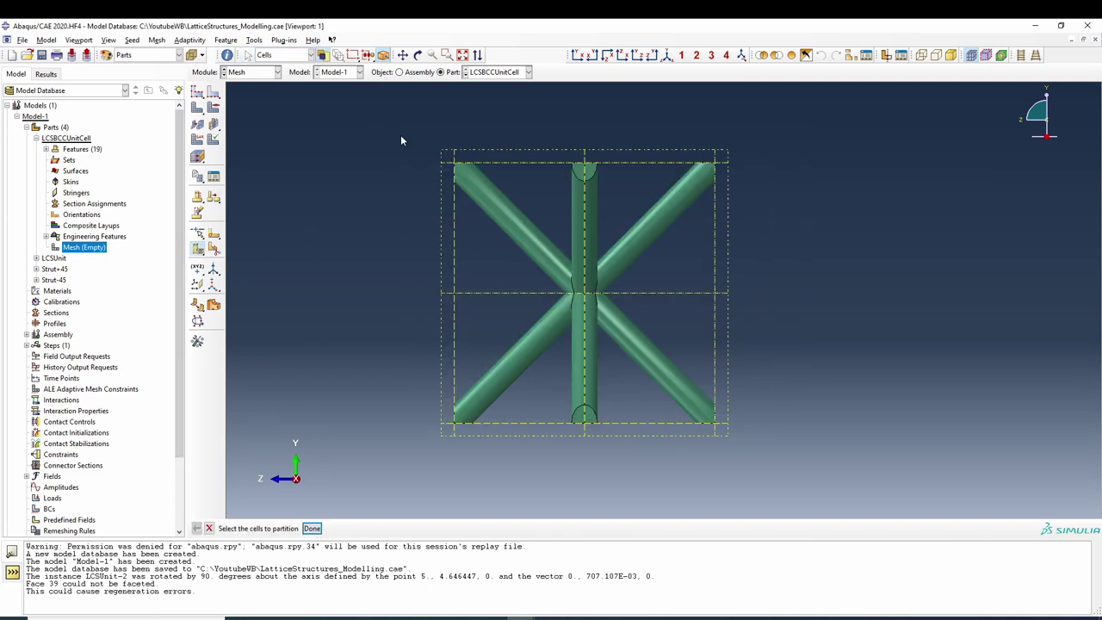
left_click_drag(379, 112, 890, 441)
middle_click(414, 335)
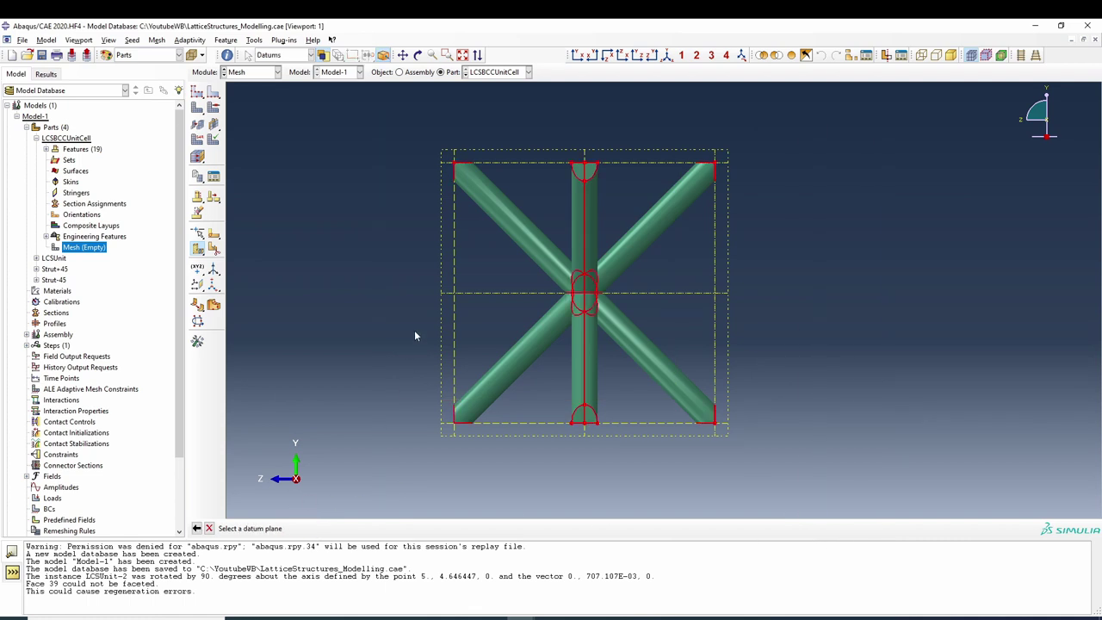
left_click(449, 295)
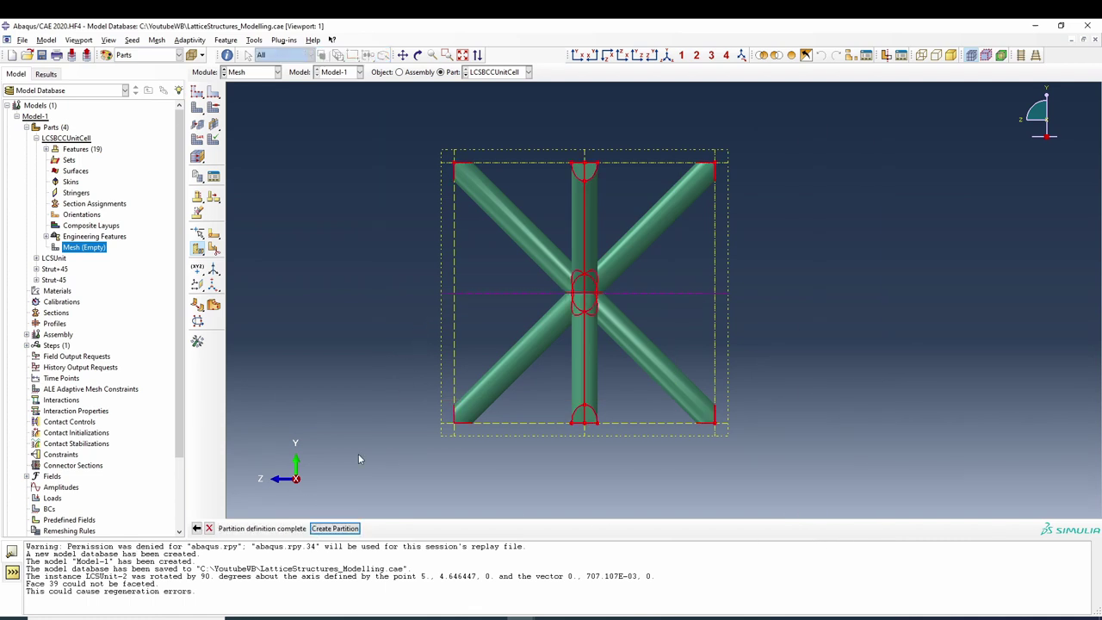
left_click(336, 529)
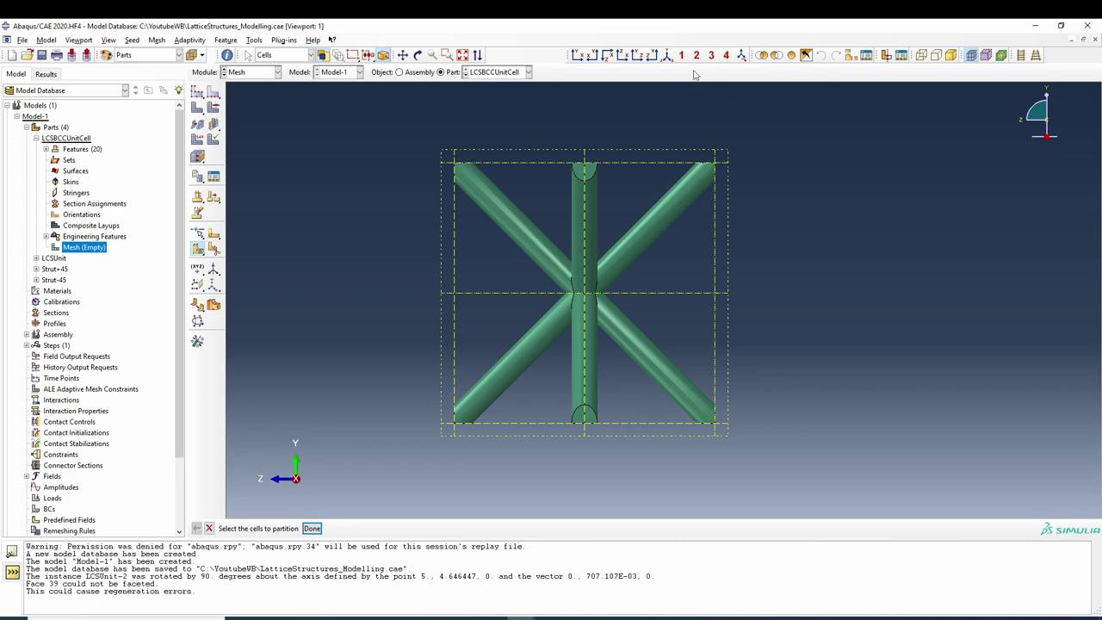
Step: Attempt another datum-plane cell partition, which fails and is dismissed
left_click(608, 55)
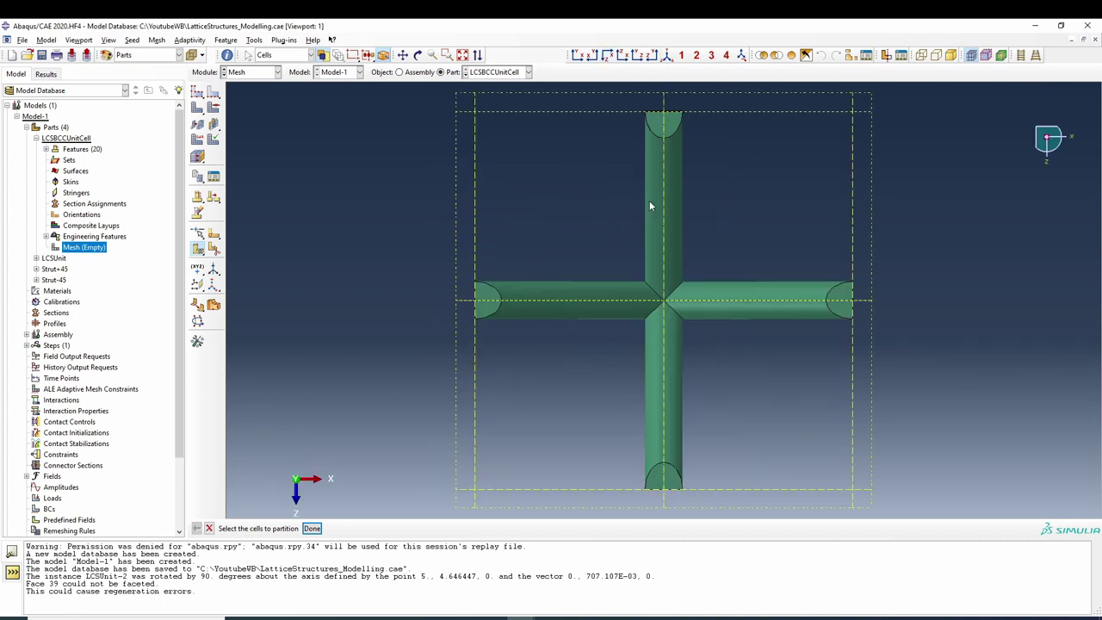
scroll(463, 372, "down", 3)
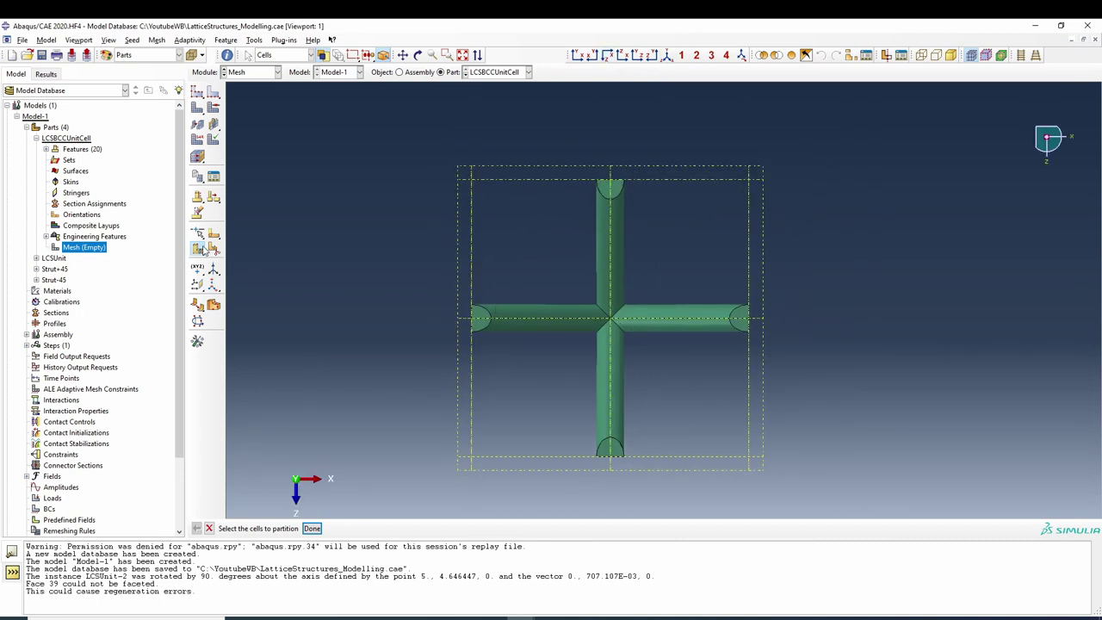
left_click(205, 250)
left_click_drag(427, 152, 855, 529)
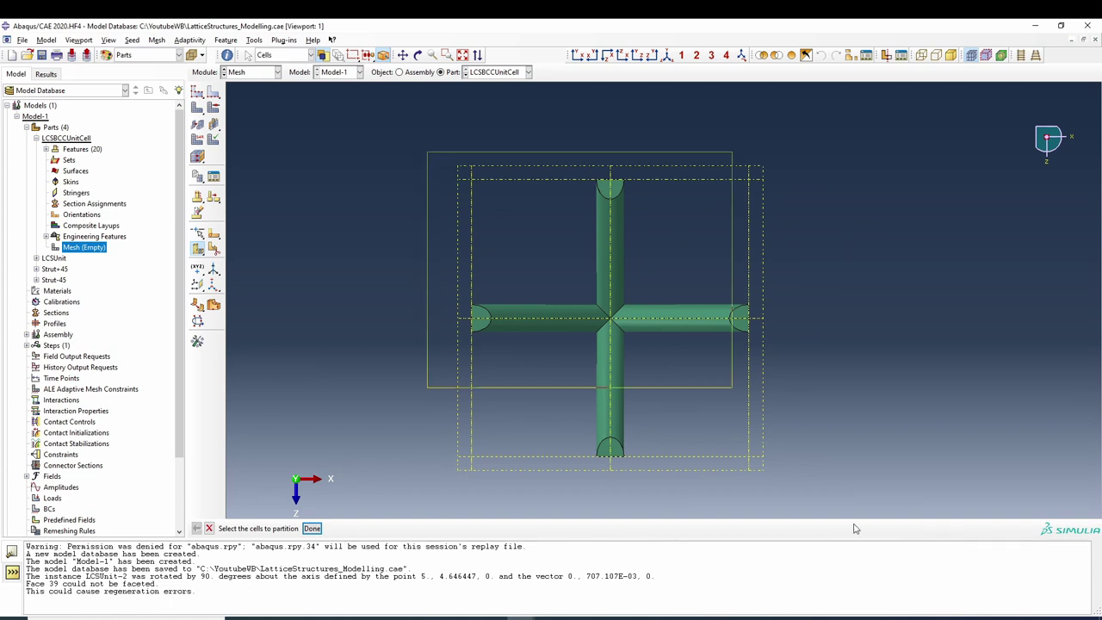
left_click(312, 528)
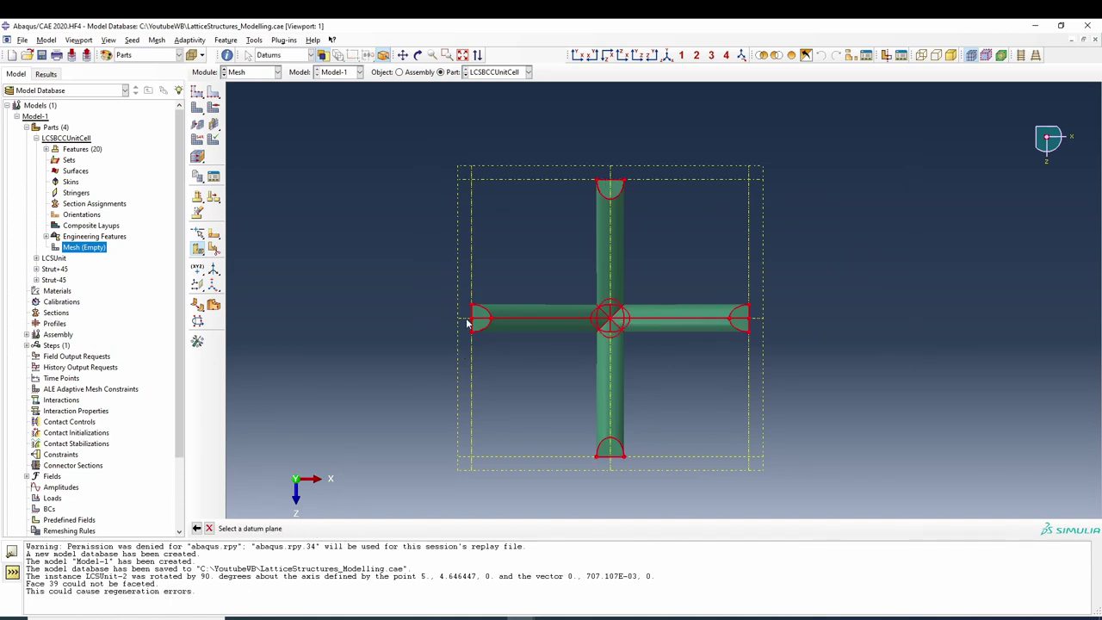
left_click(467, 323)
left_click(343, 528)
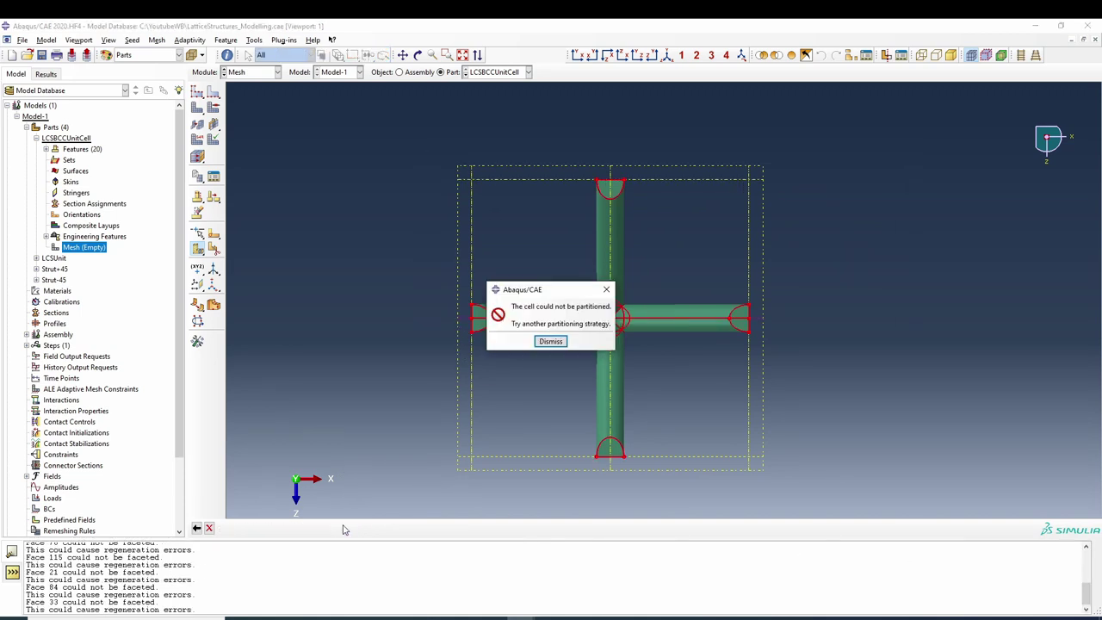
left_click(550, 341)
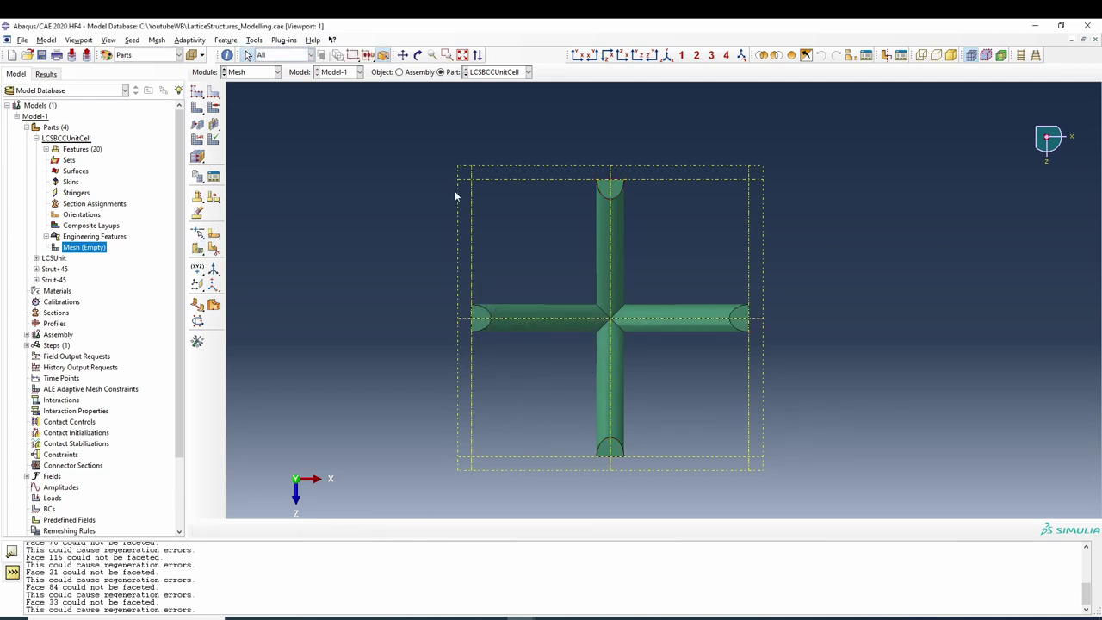
Step: Partition all lattice cells along a datum plane through the central strut junction
left_click_drag(406, 131, 771, 478)
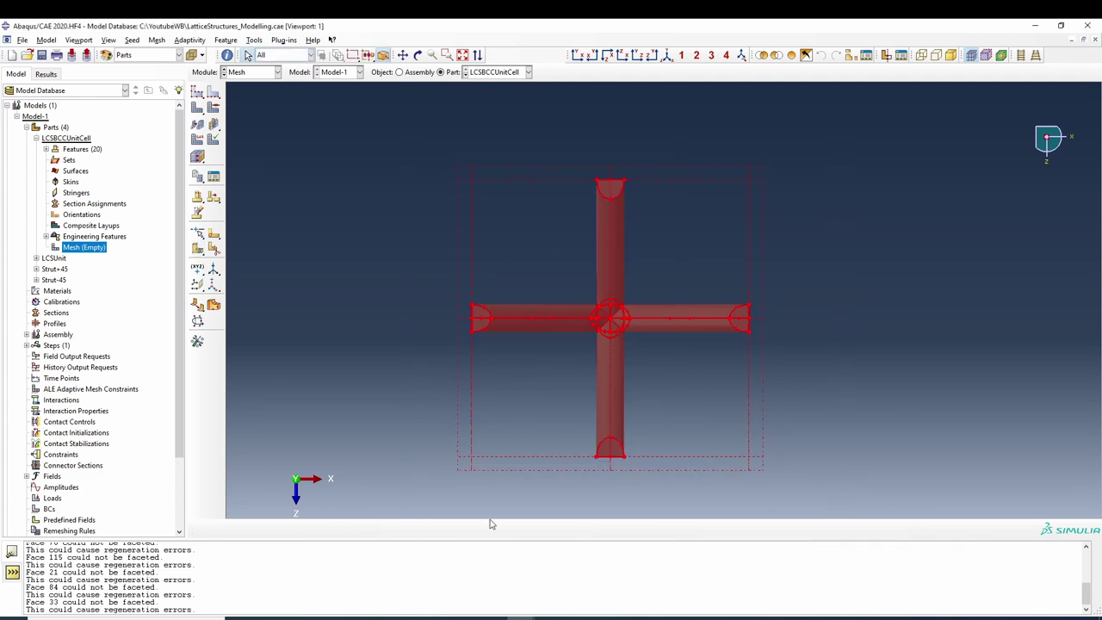
left_click(198, 248)
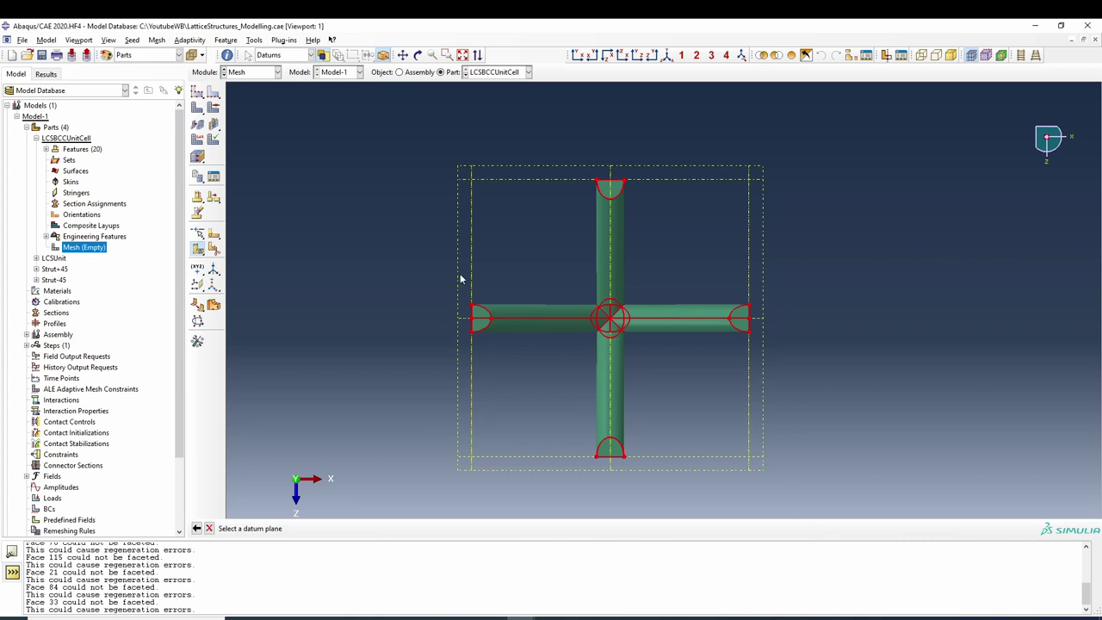
left_click(610, 468)
left_click(332, 528)
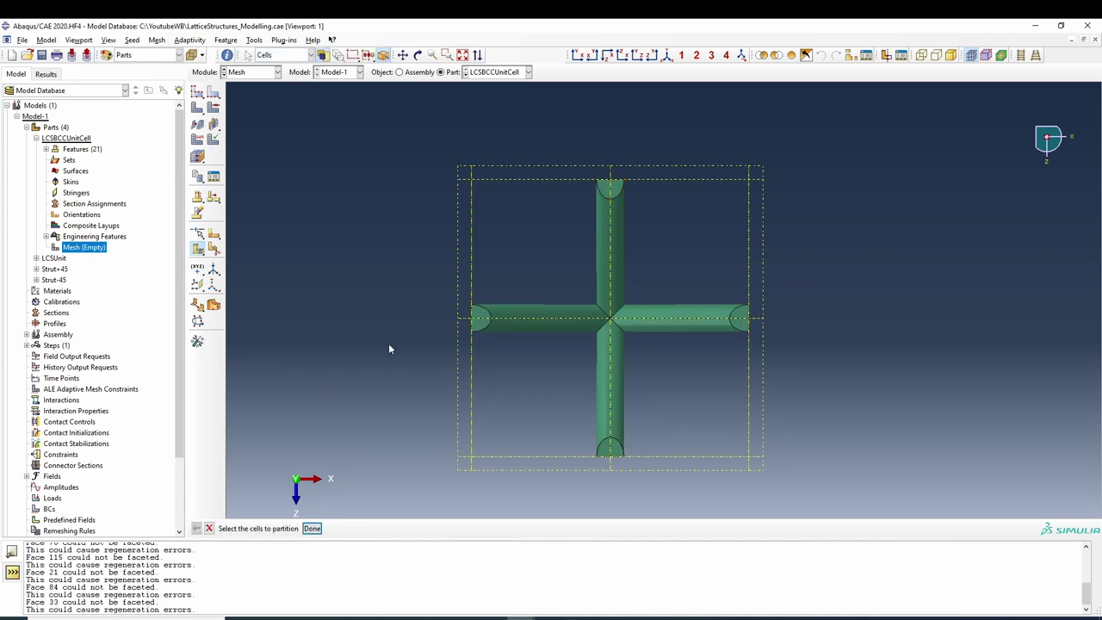
Step: Orbit the lattice to inspect the new partitions, then return to the front view
left_click(666, 54)
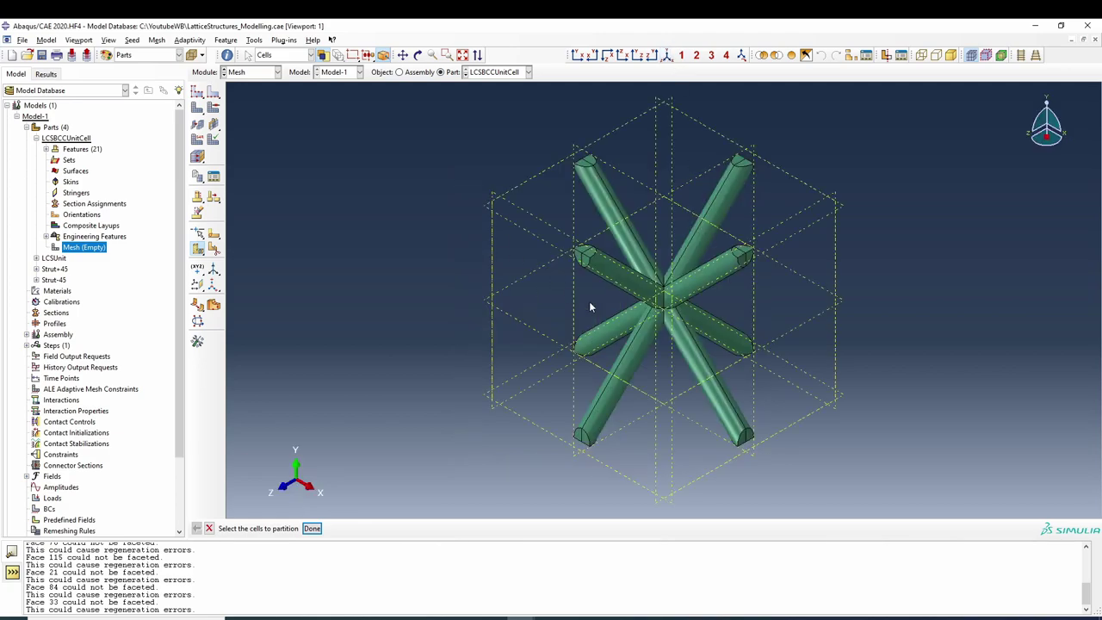
scroll(625, 316, "up", 2)
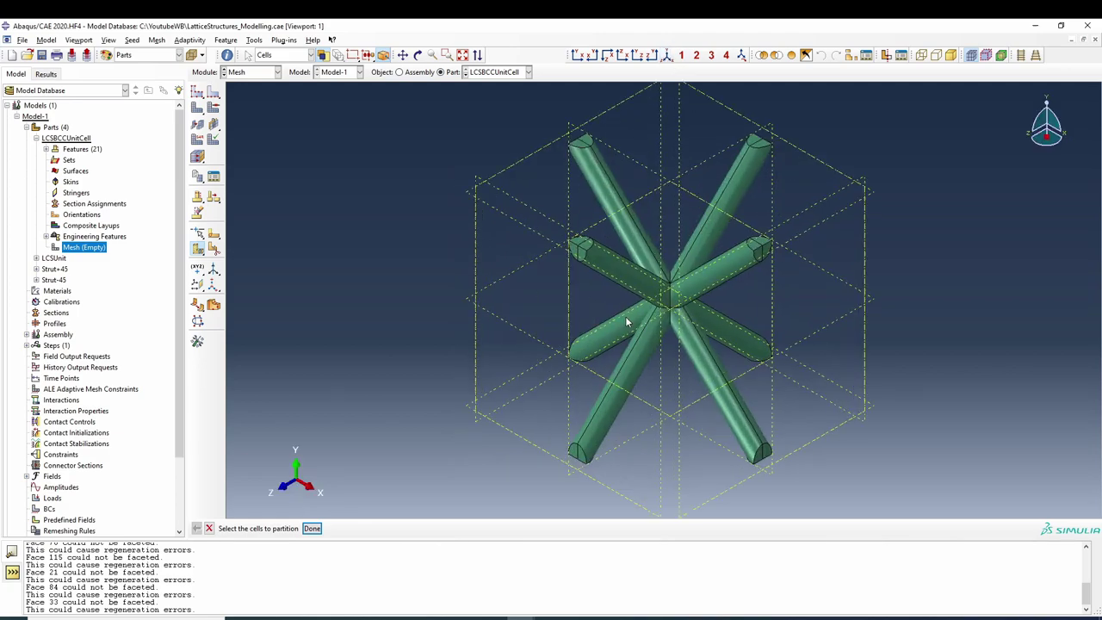
left_click(418, 54)
left_click_drag(663, 379, 664, 285)
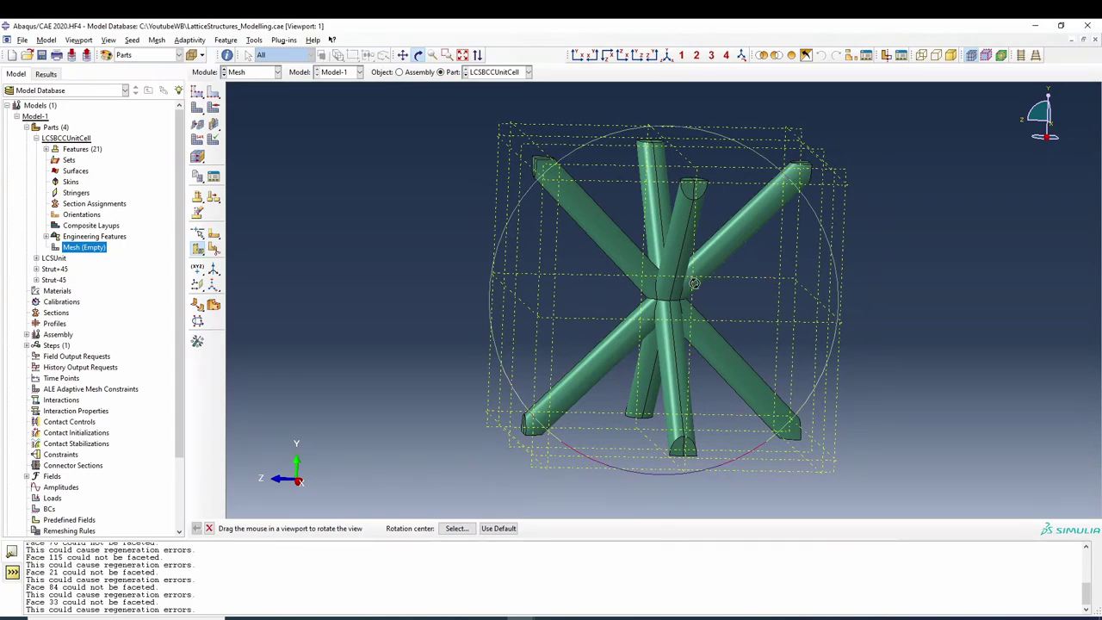
left_click_drag(714, 307, 577, 199)
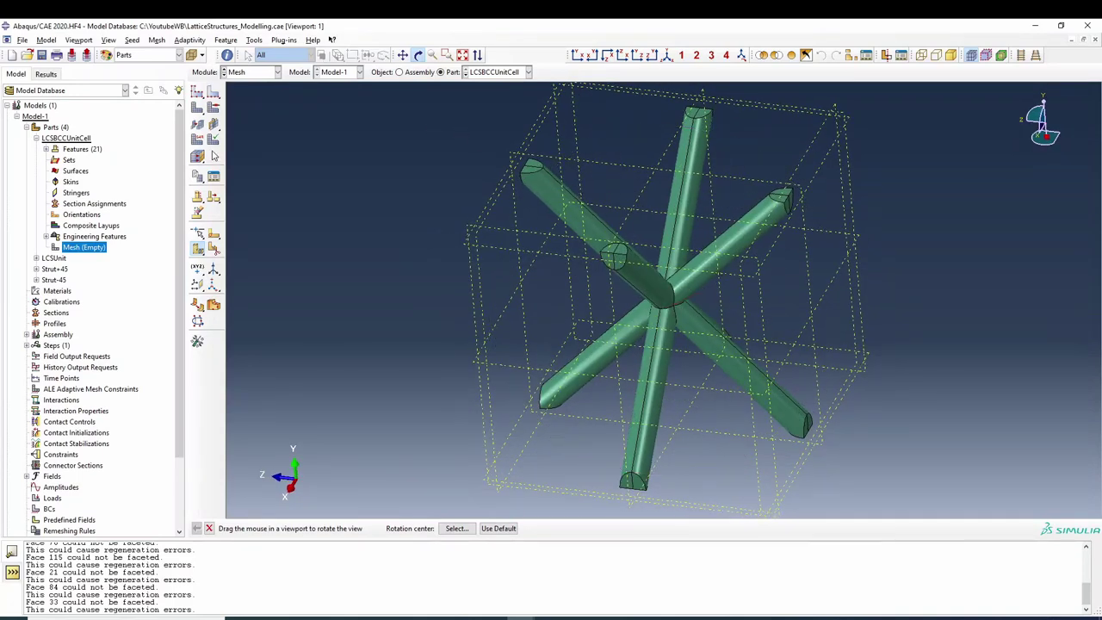
left_click(577, 54)
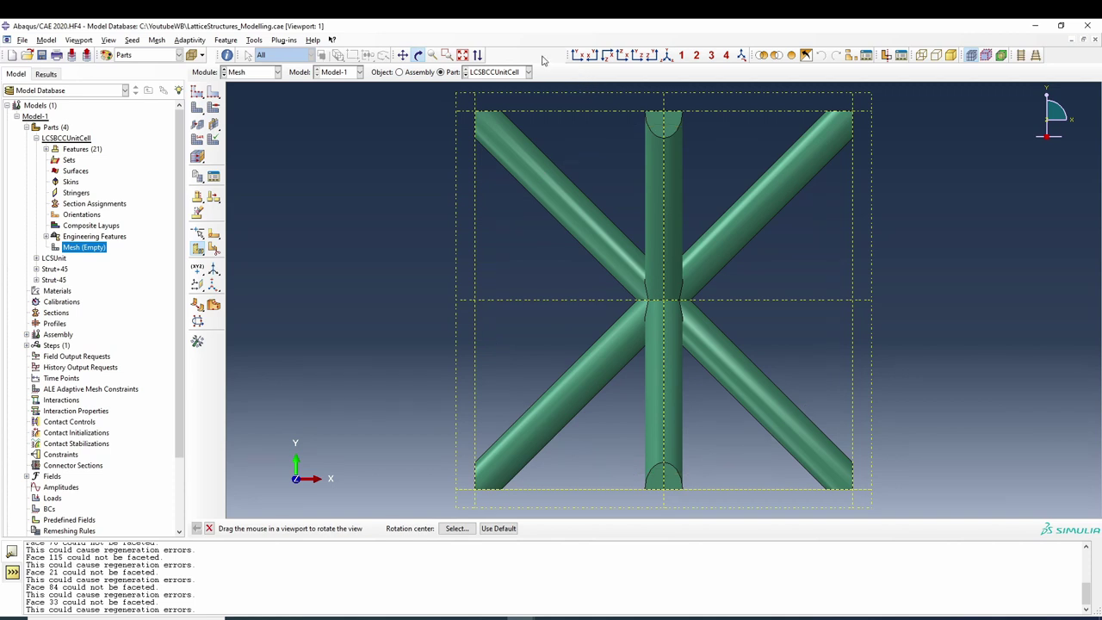
right_click(394, 209)
left_click(439, 287)
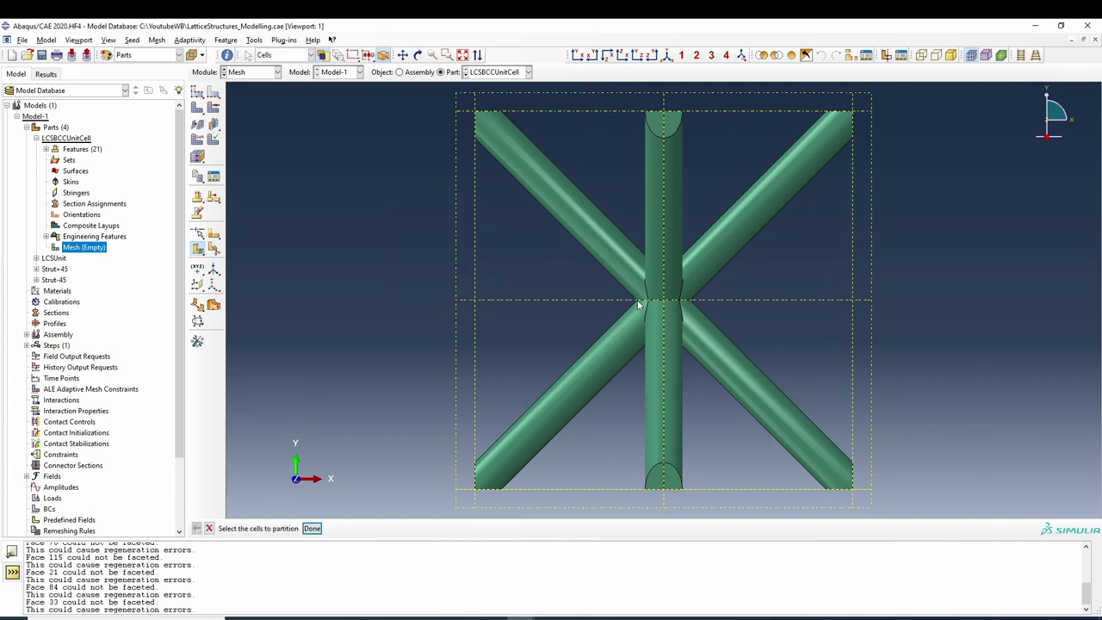
scroll(633, 307, "up", 3)
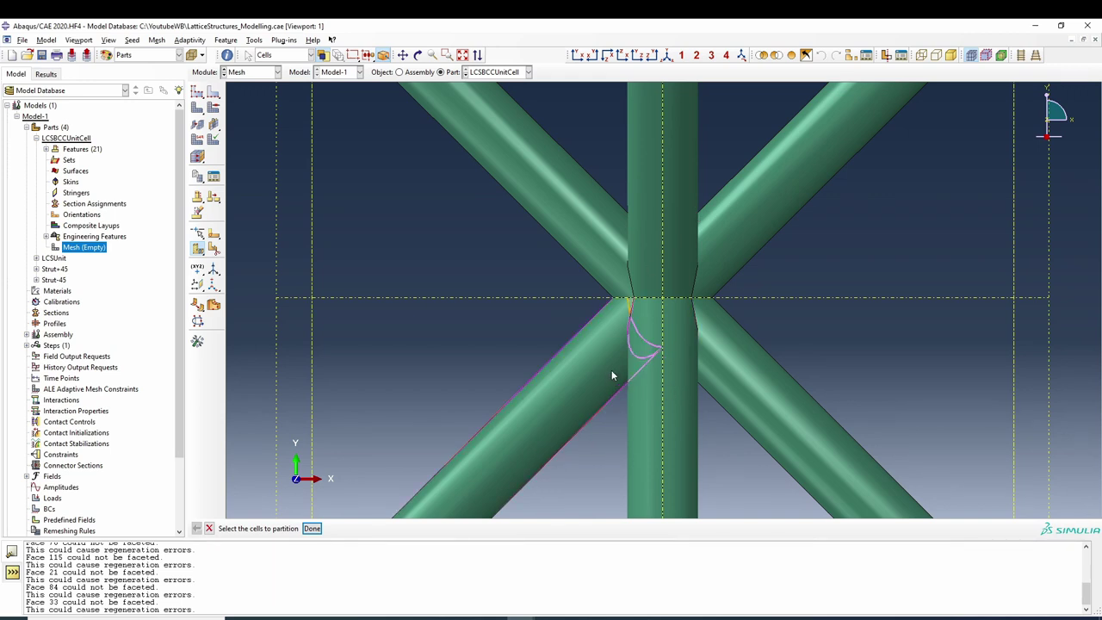
Step: Query junction vertices 50 and 51, reporting x = 4.646447 and 5.353553
left_click(228, 55)
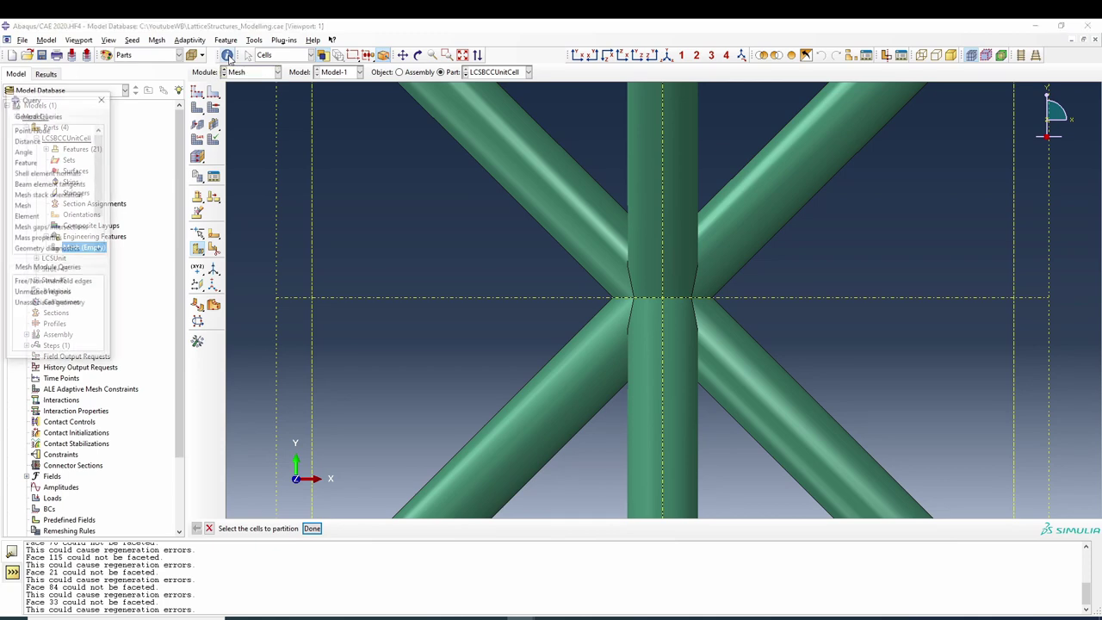
left_click(34, 130)
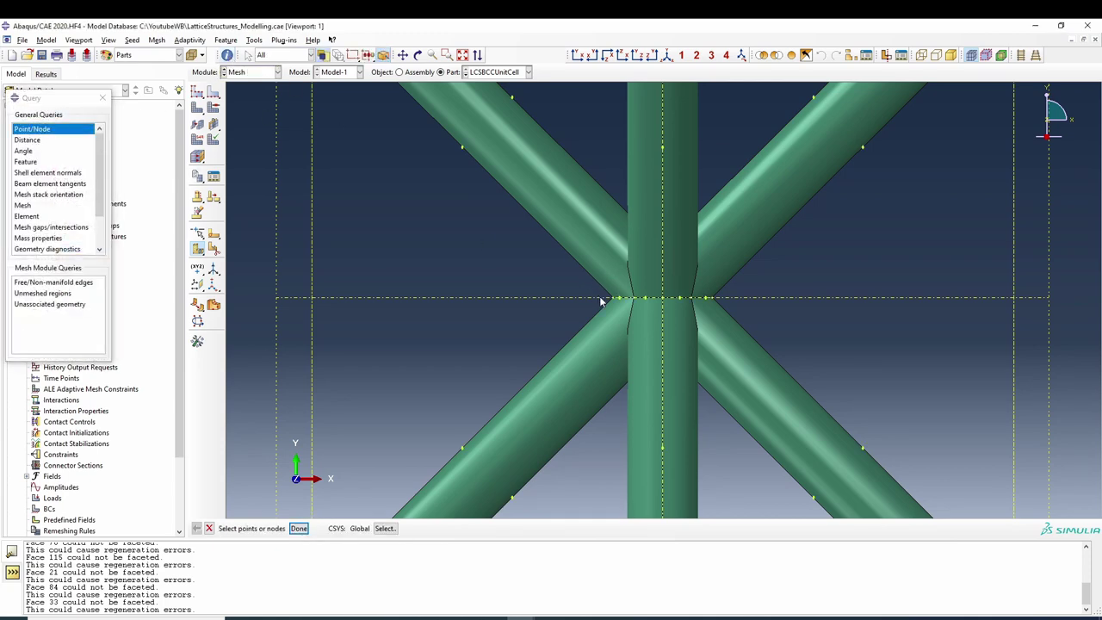
scroll(604, 301, "up", 3)
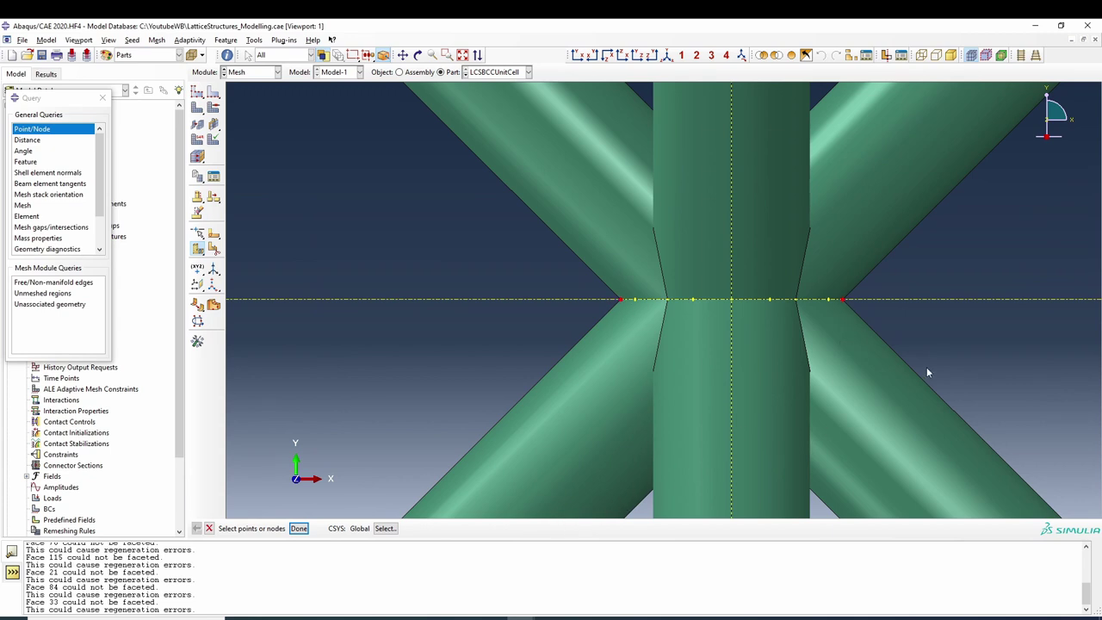
left_click(291, 530)
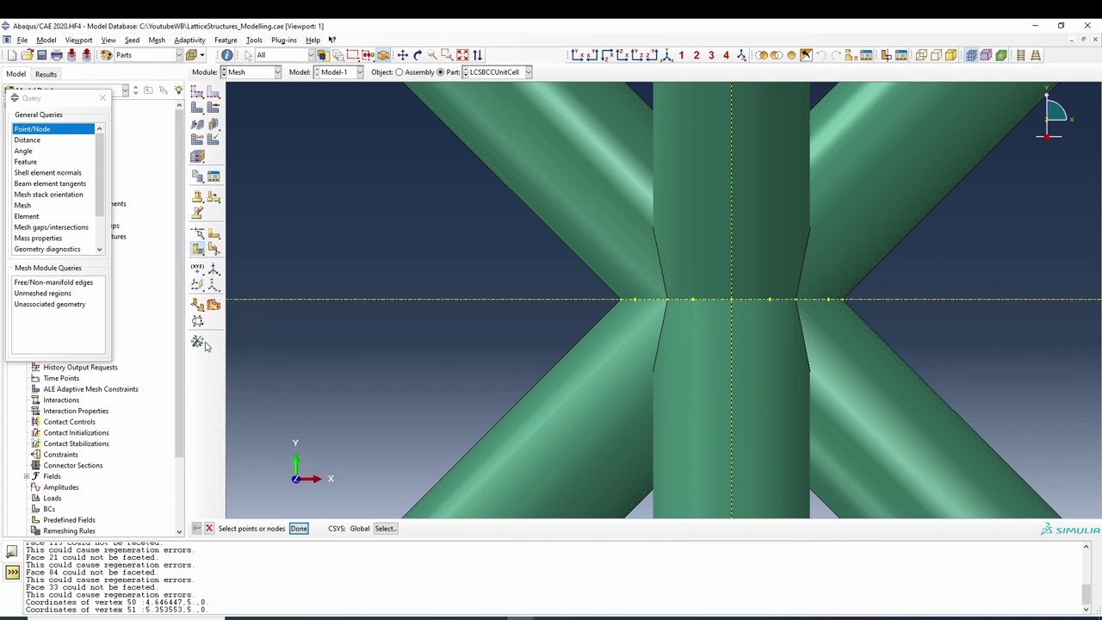
Step: Create a datum plane offset 4.646447 from the XY plane
left_click(198, 285)
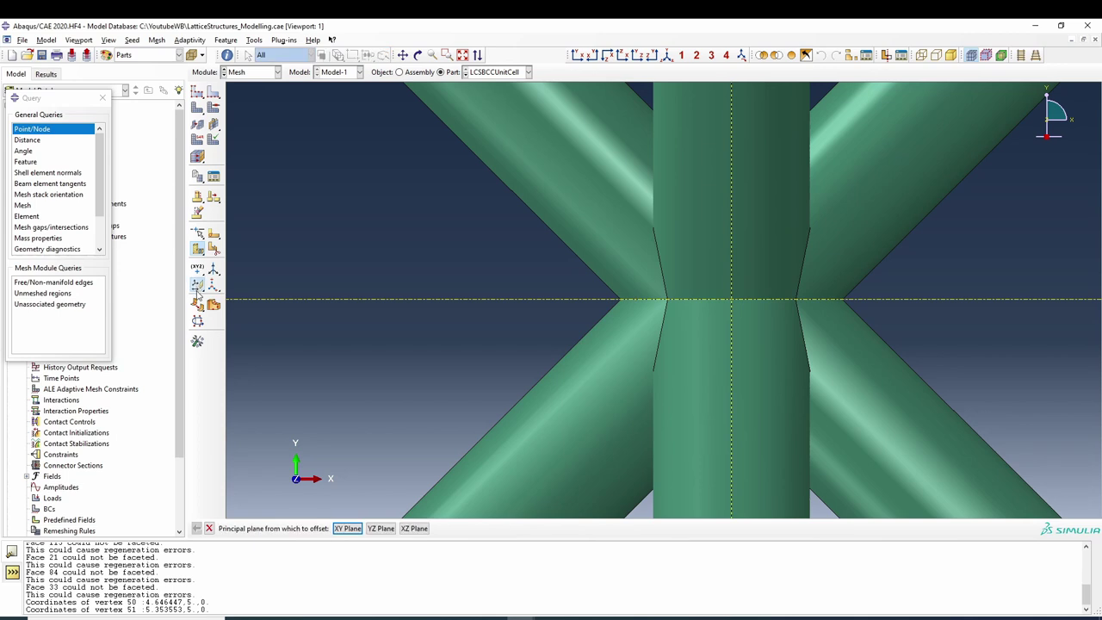
left_click(348, 529)
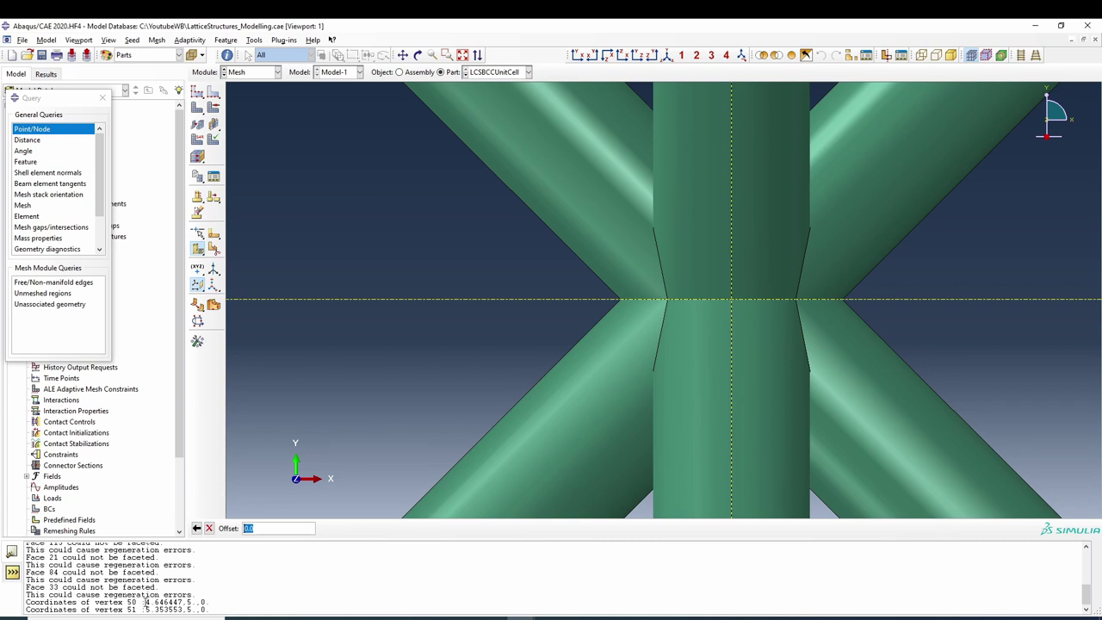
left_click_drag(146, 602, 183, 603)
key("ctrl+c")
triple_click(267, 528)
key("ctrl+v")
key("Return")
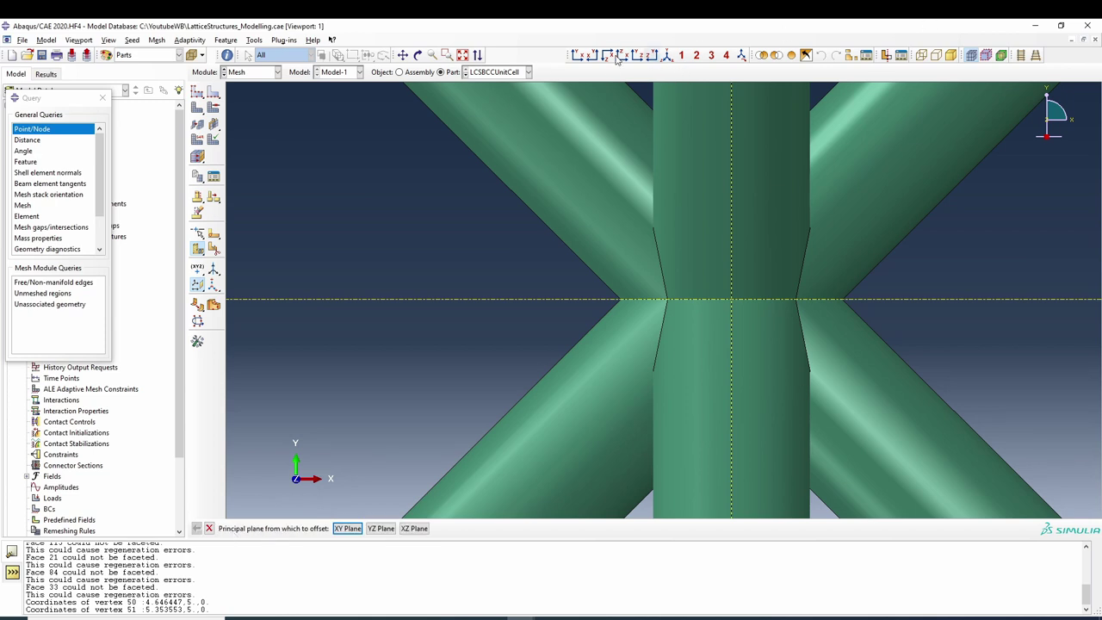
left_click(464, 55)
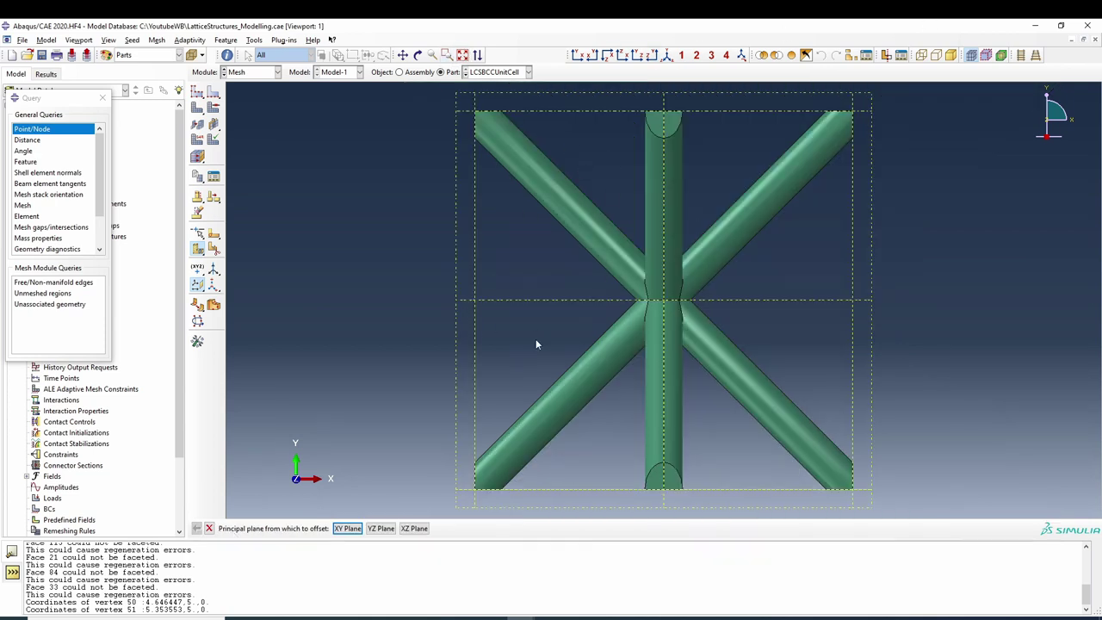
Step: Create datum planes offset 4.646447 and 5.353553 from the YZ plane
left_click(385, 528)
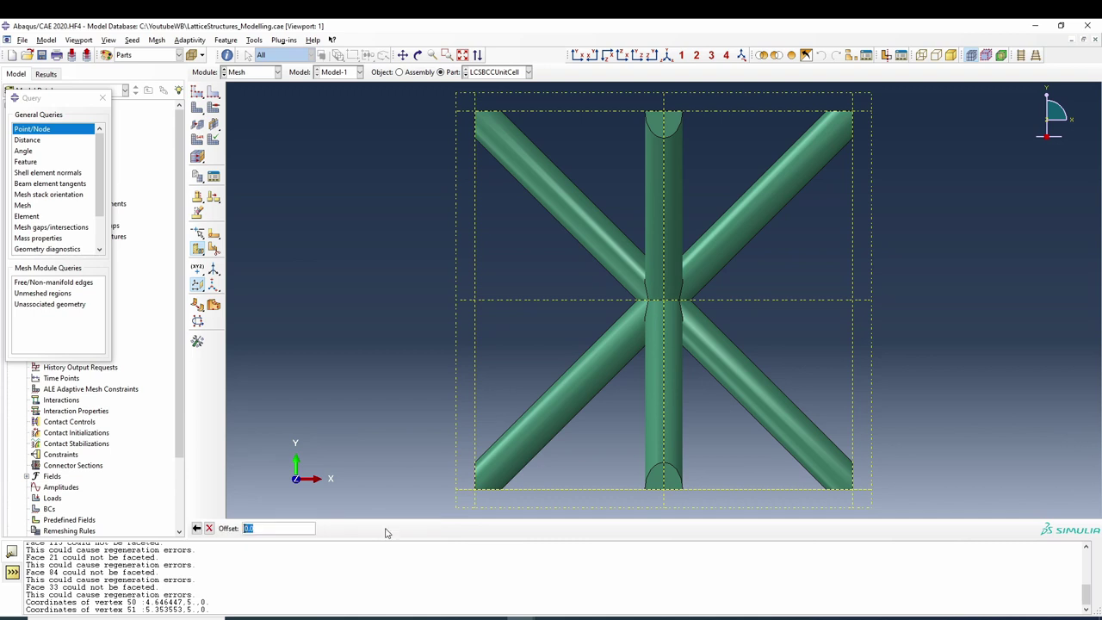
key("ctrl+v")
key("Return")
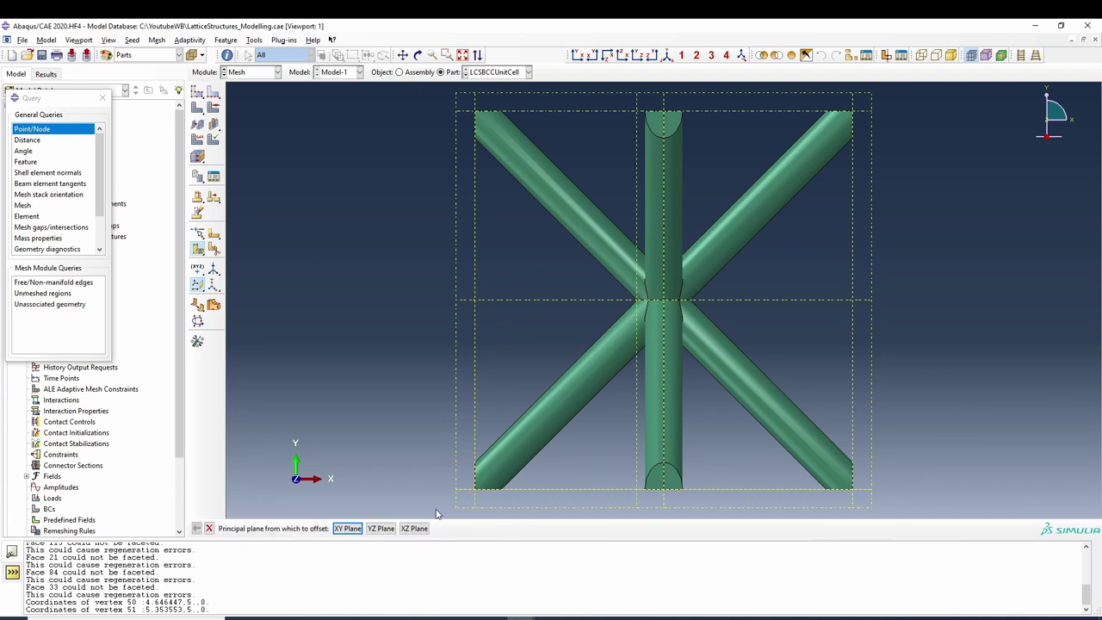
left_click(381, 529)
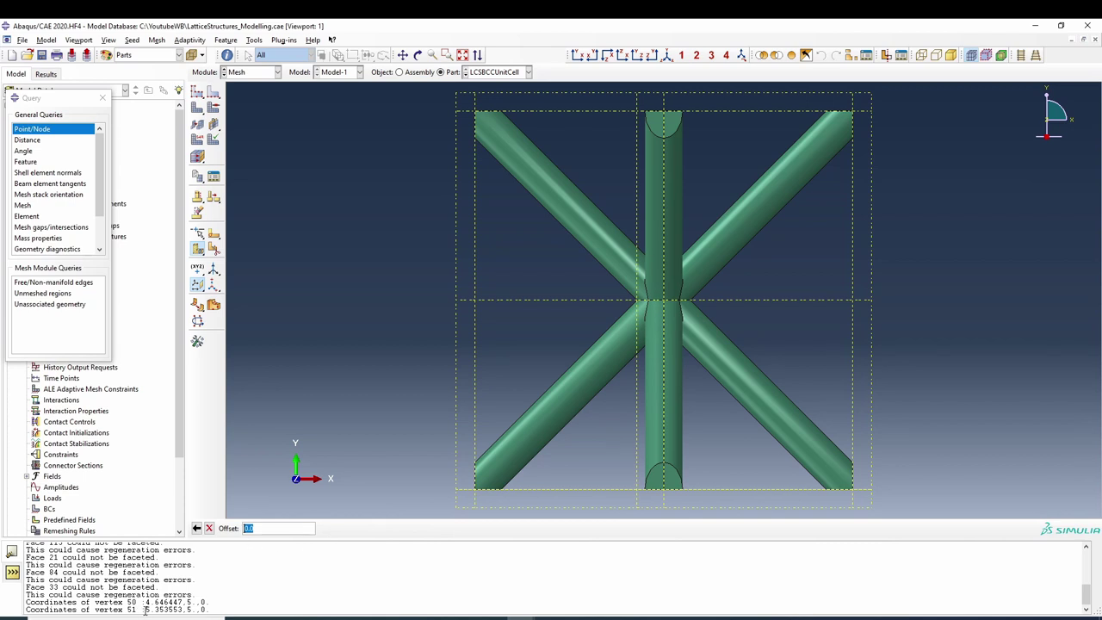
left_click_drag(145, 609, 181, 609)
key("ctrl+c")
double_click(268, 531)
key("ctrl+v")
key("Return")
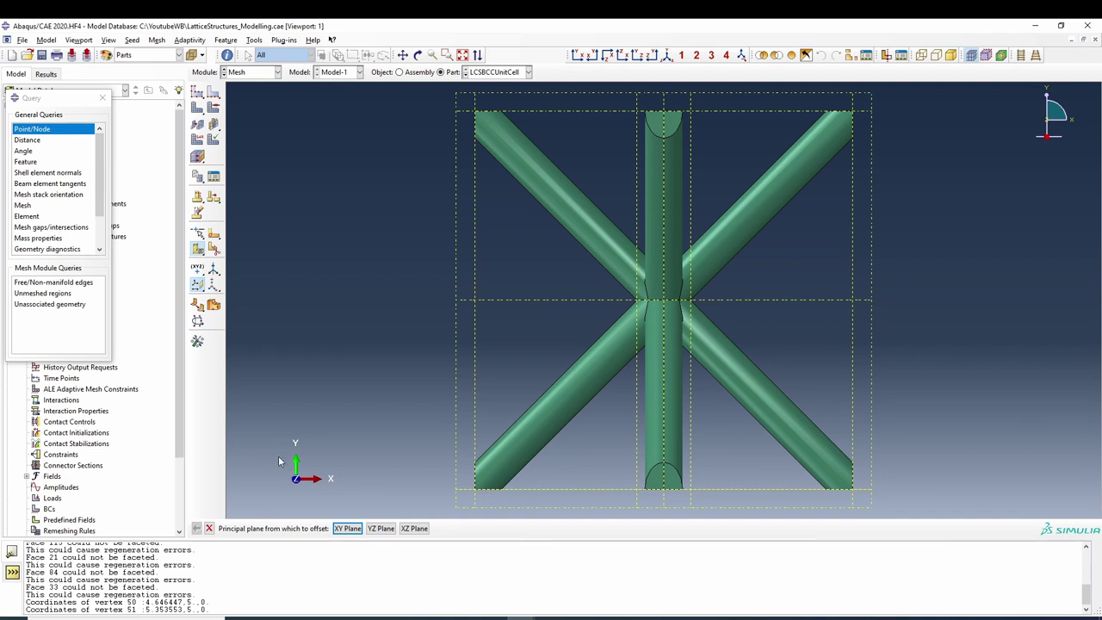
left_click(416, 529)
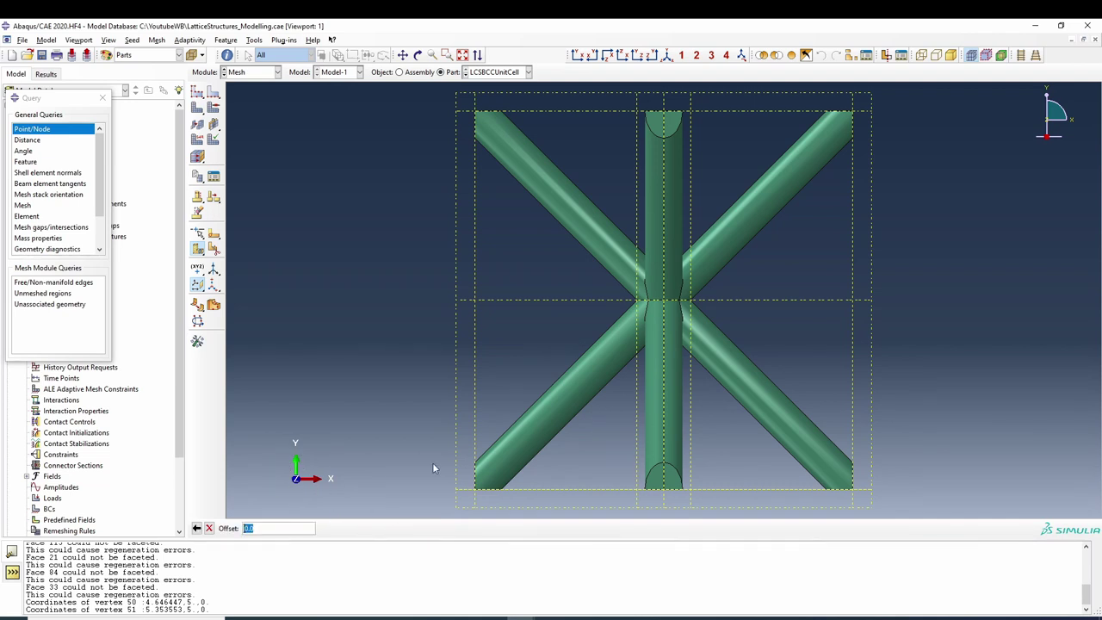
left_click(652, 54)
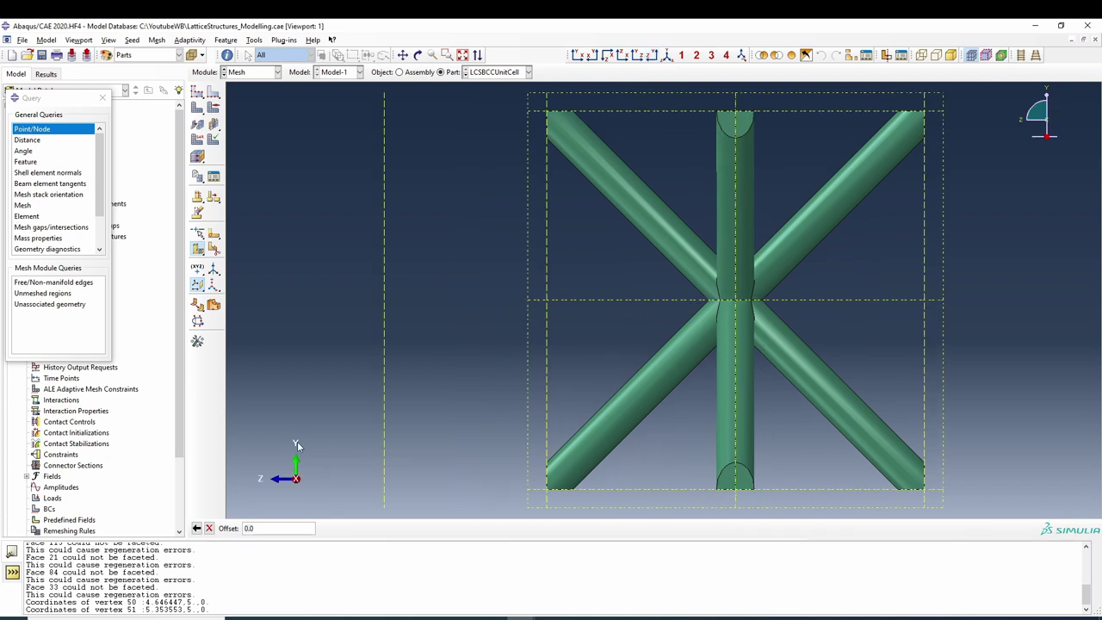
Step: Create datum planes offset 5.707107 and 4.646447 from the XZ plane
type("5.707107")
key("Return")
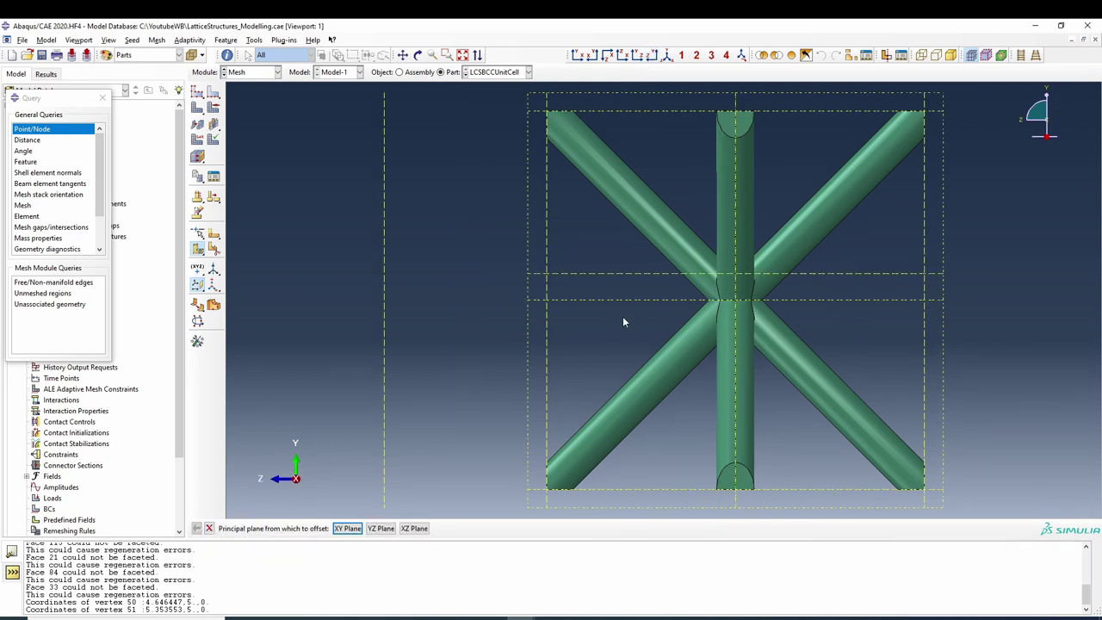
left_click_drag(181, 602, 144, 602)
key("ctrl+c")
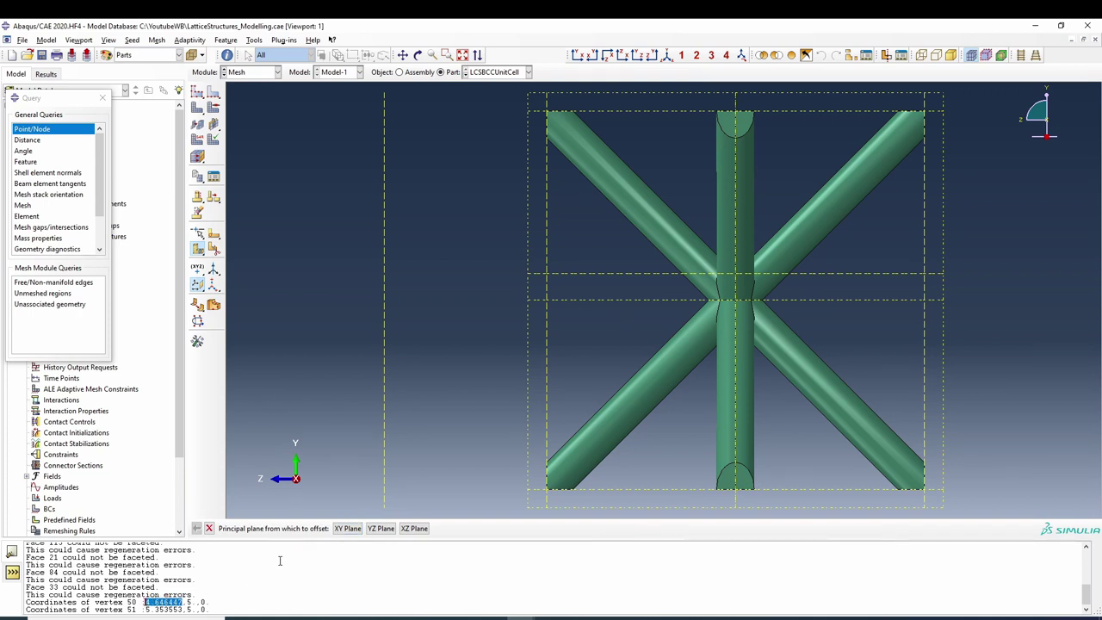
left_click(414, 528)
key("ctrl+v")
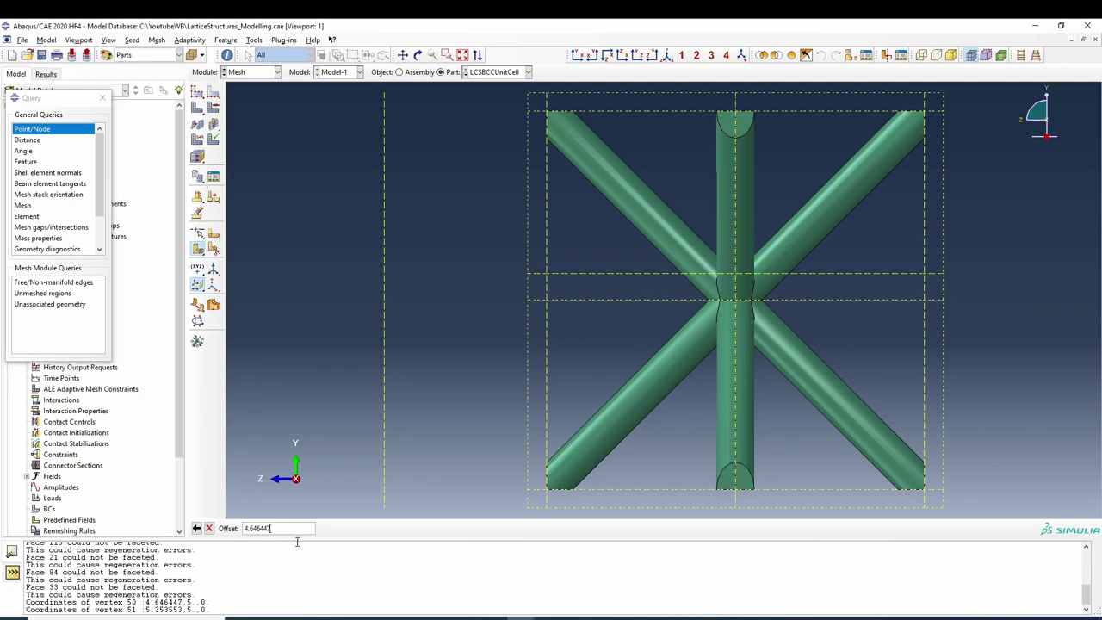
key("Return")
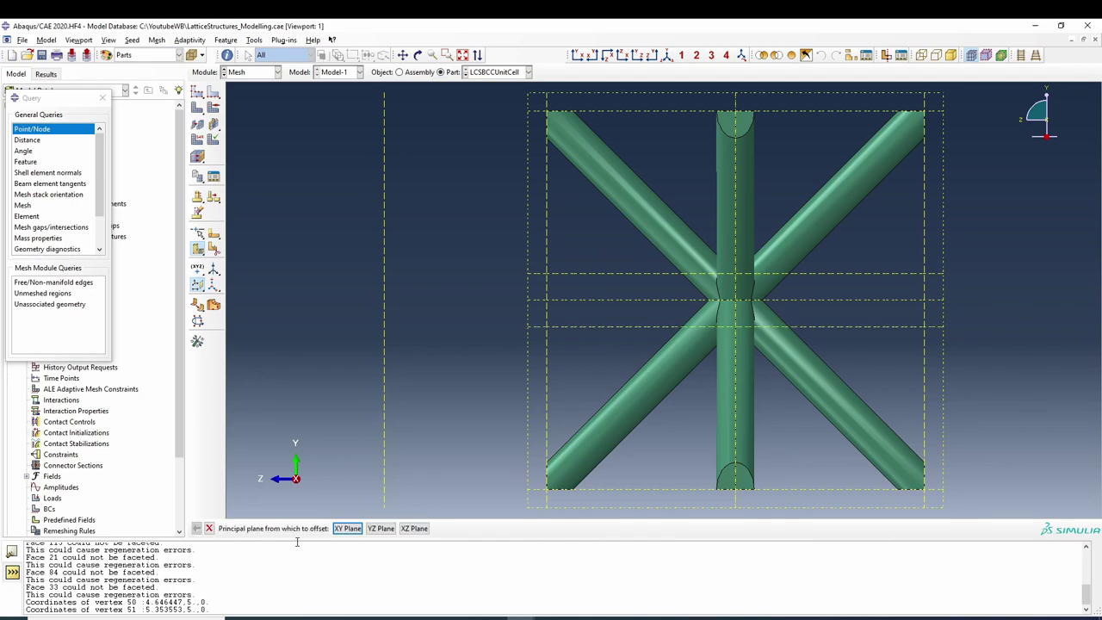
left_click(419, 55)
left_click_drag(709, 273, 754, 297)
left_click(652, 55)
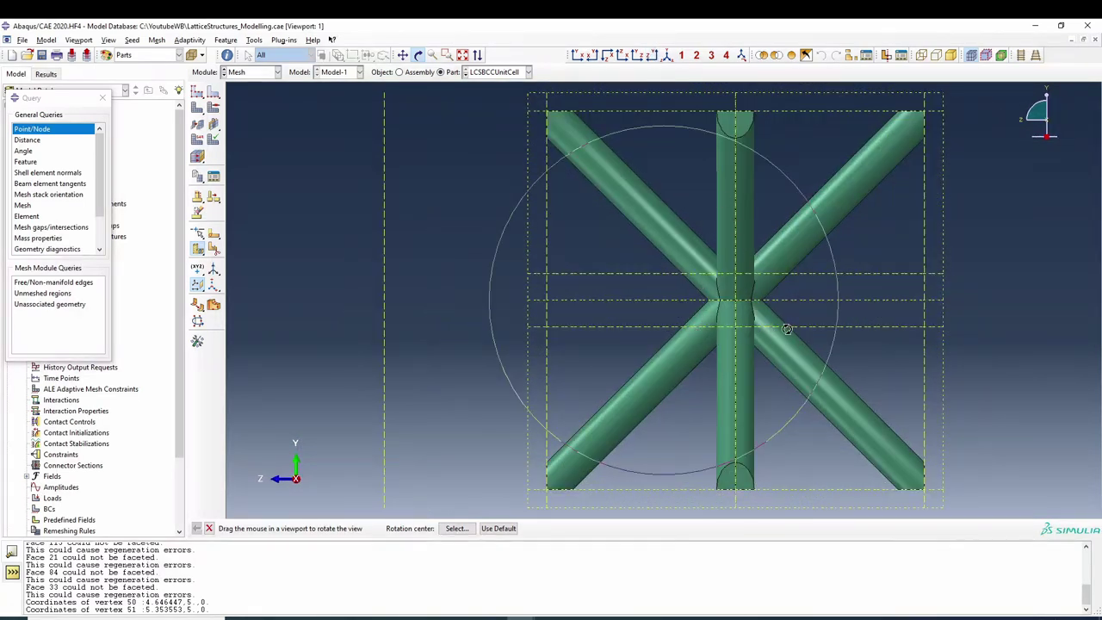
Step: Orbit the view into the strut junction to expose the vertex to query
left_click(620, 57)
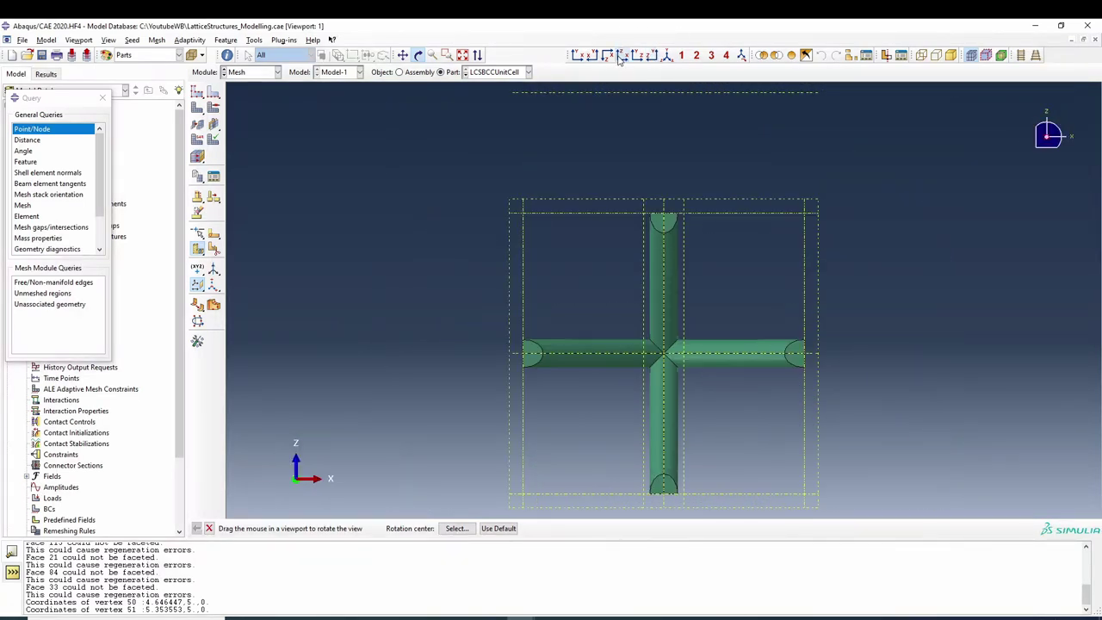
scroll(663, 349, "down", 5)
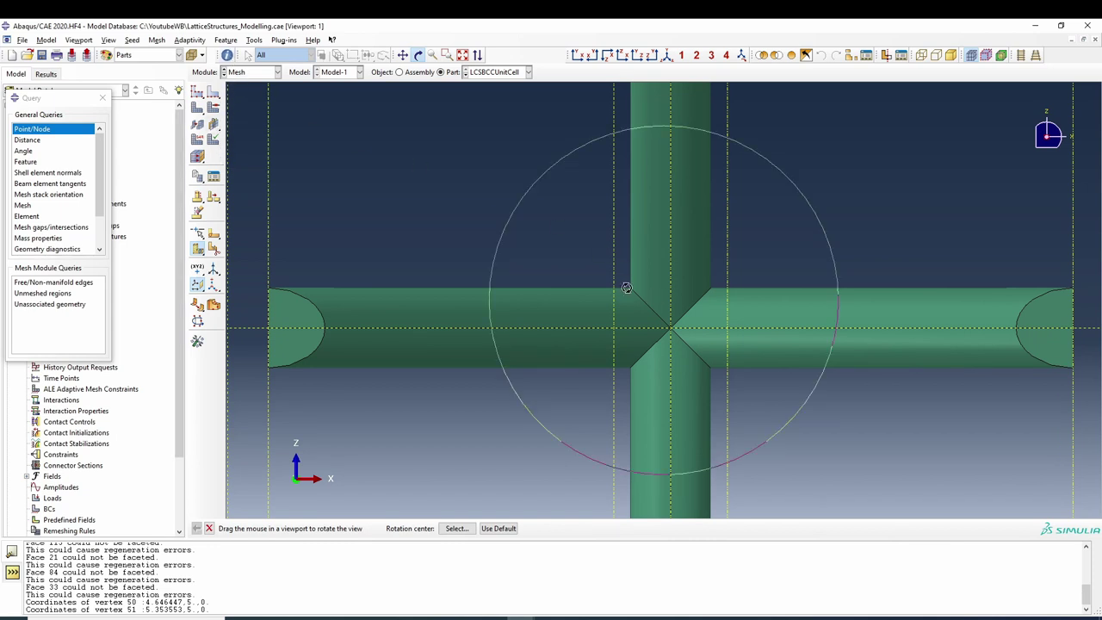
right_click(459, 191)
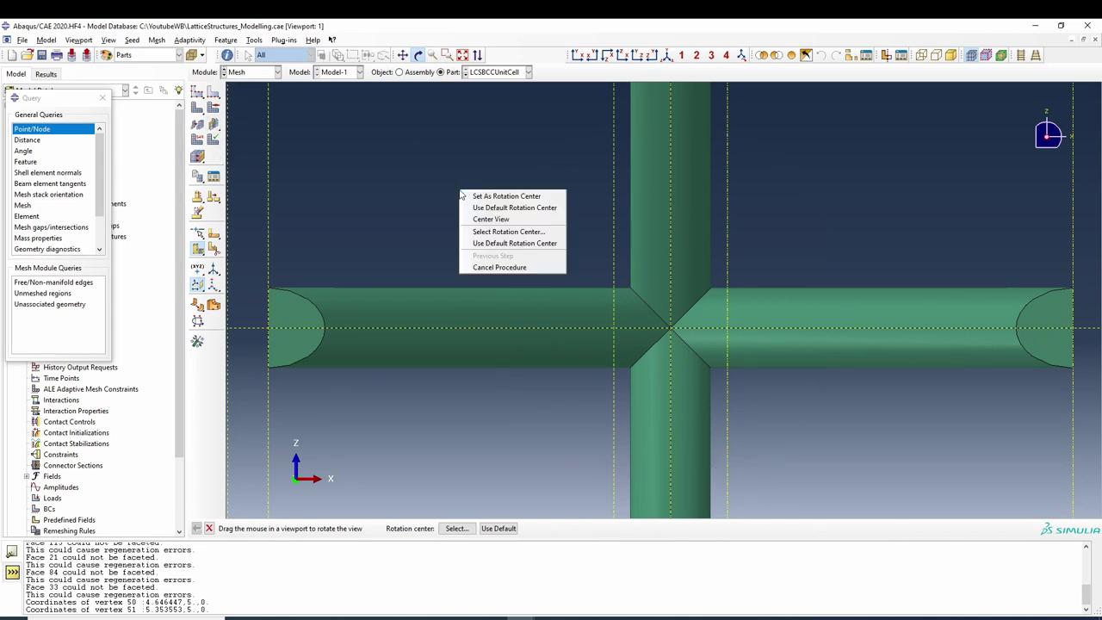
left_click(495, 266)
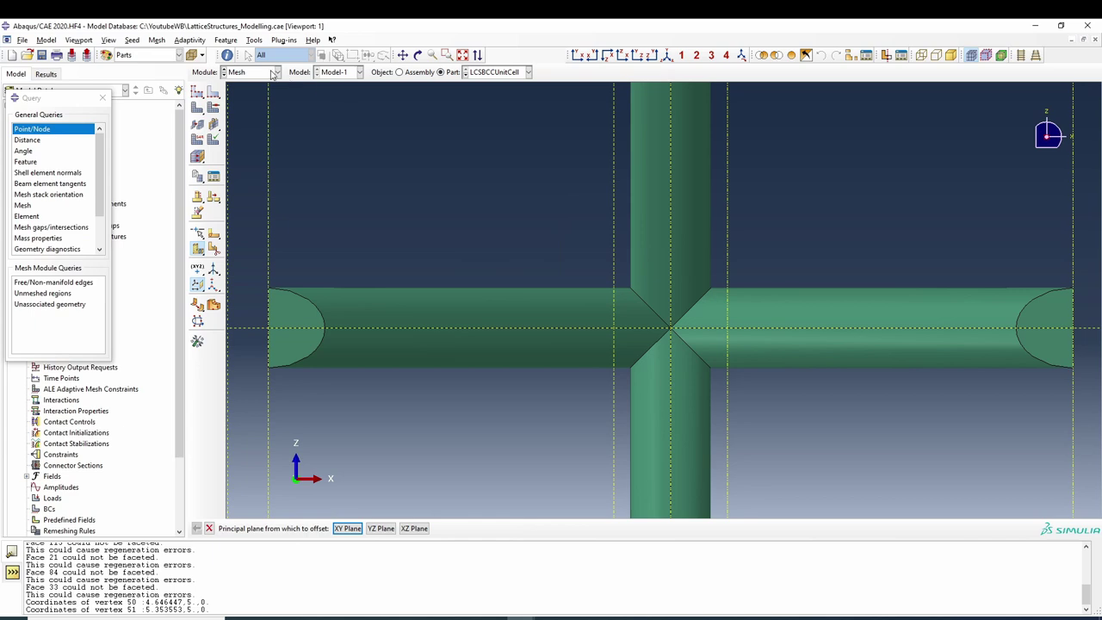
left_click(35, 129)
left_click(418, 55)
left_click_drag(614, 324, 453, 320)
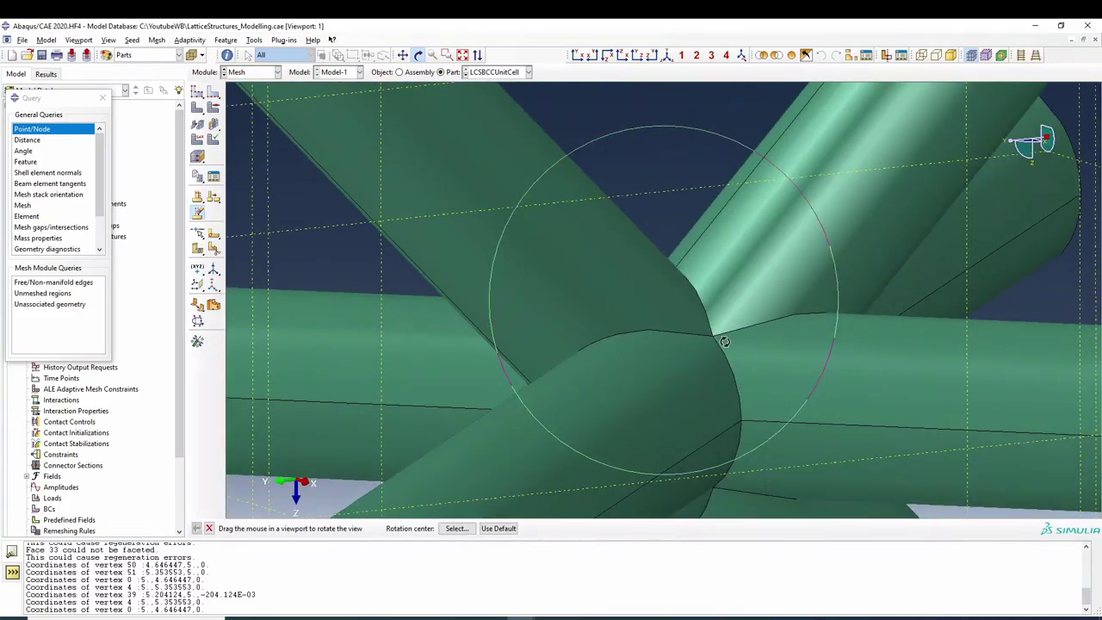
left_click_drag(725, 342, 654, 352)
right_click(687, 350)
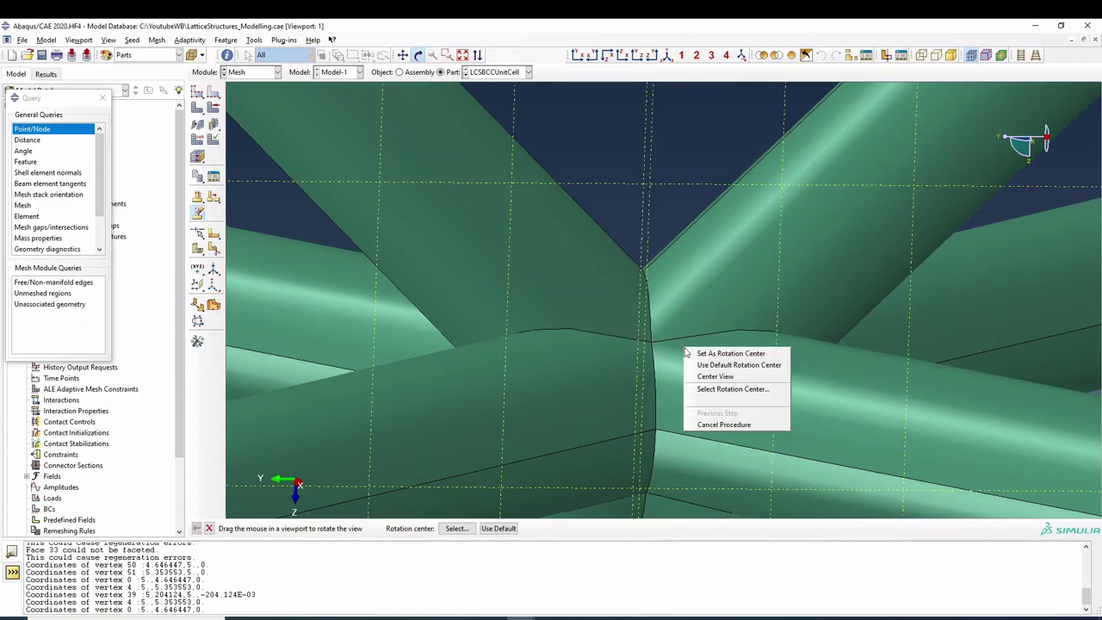
left_click(737, 425)
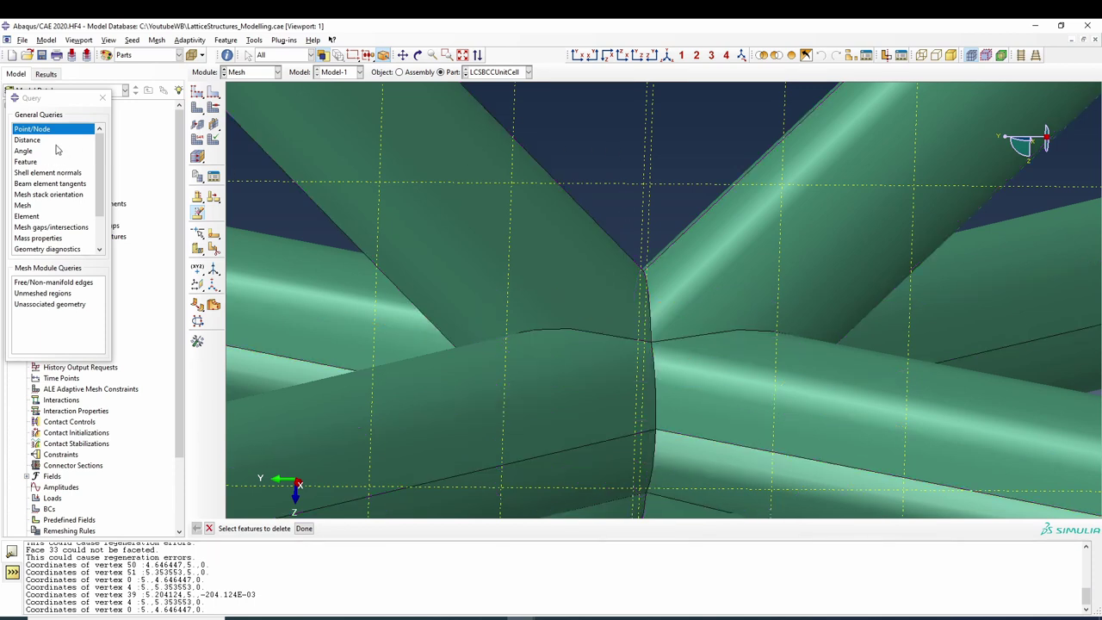
Step: Query vertex 13 and copy its z-coordinate -353.553E-03, then begin an offset datum plane
left_click(31, 128)
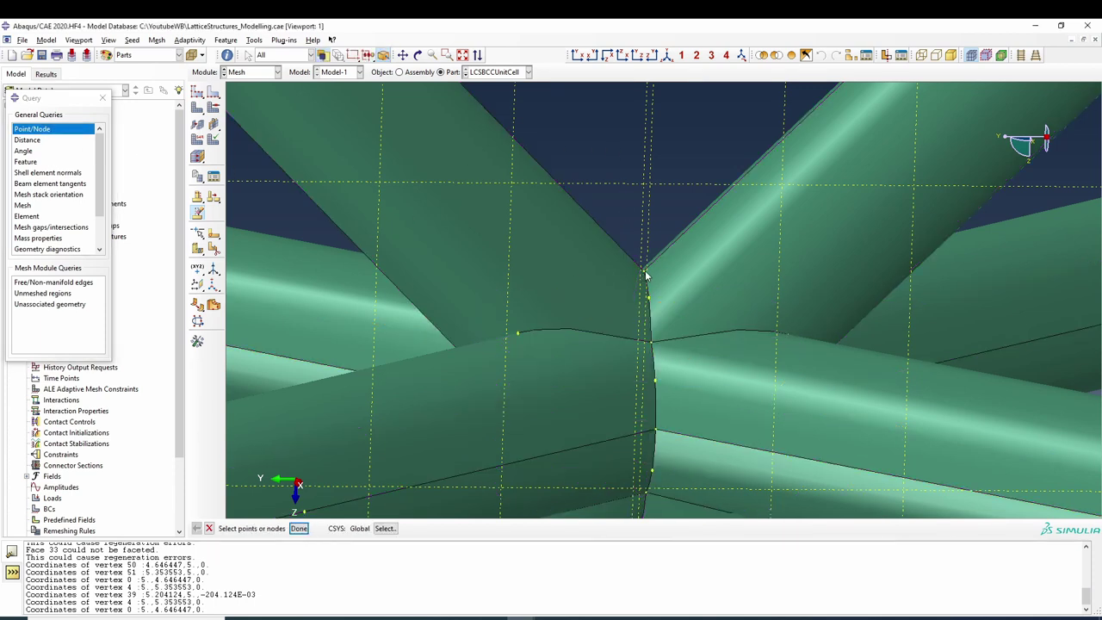
left_click(298, 528)
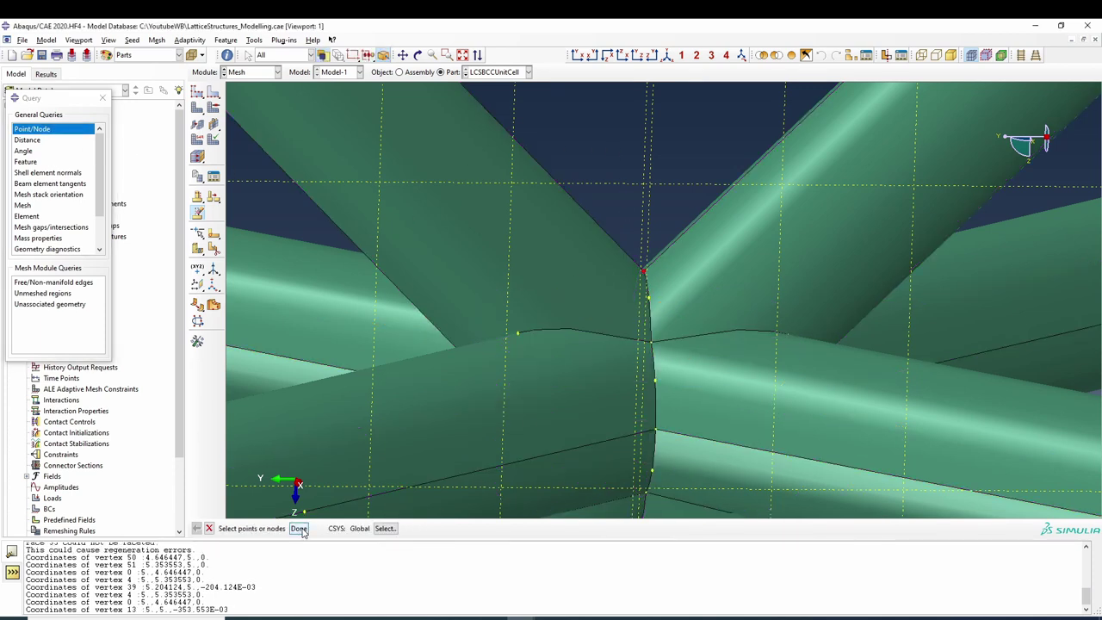
left_click_drag(171, 608, 231, 608)
key("ctrl+c")
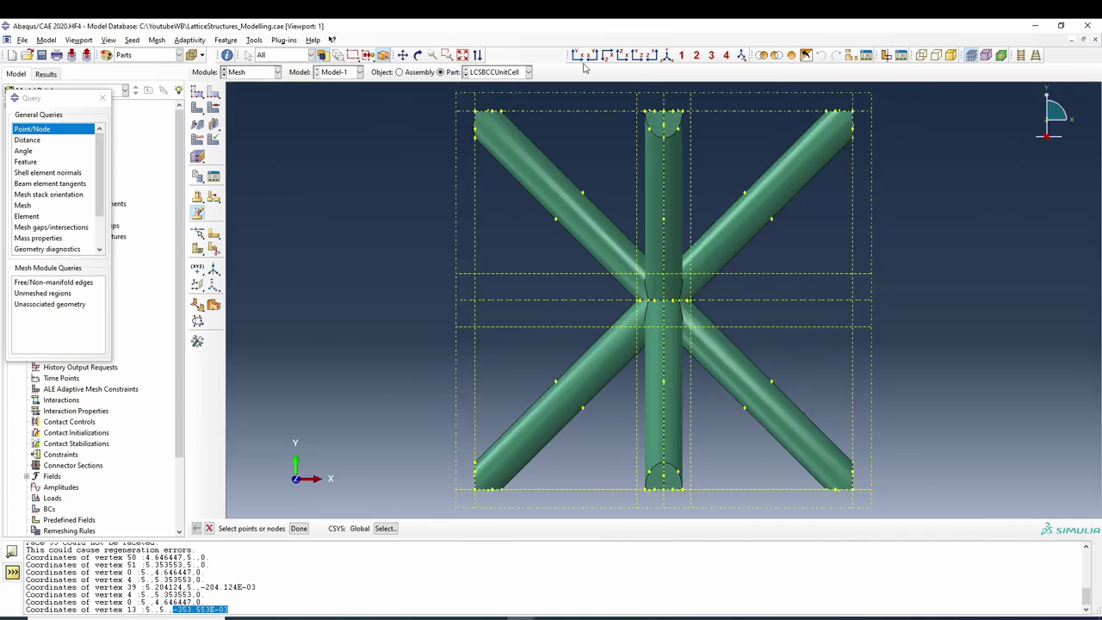
left_click(577, 54)
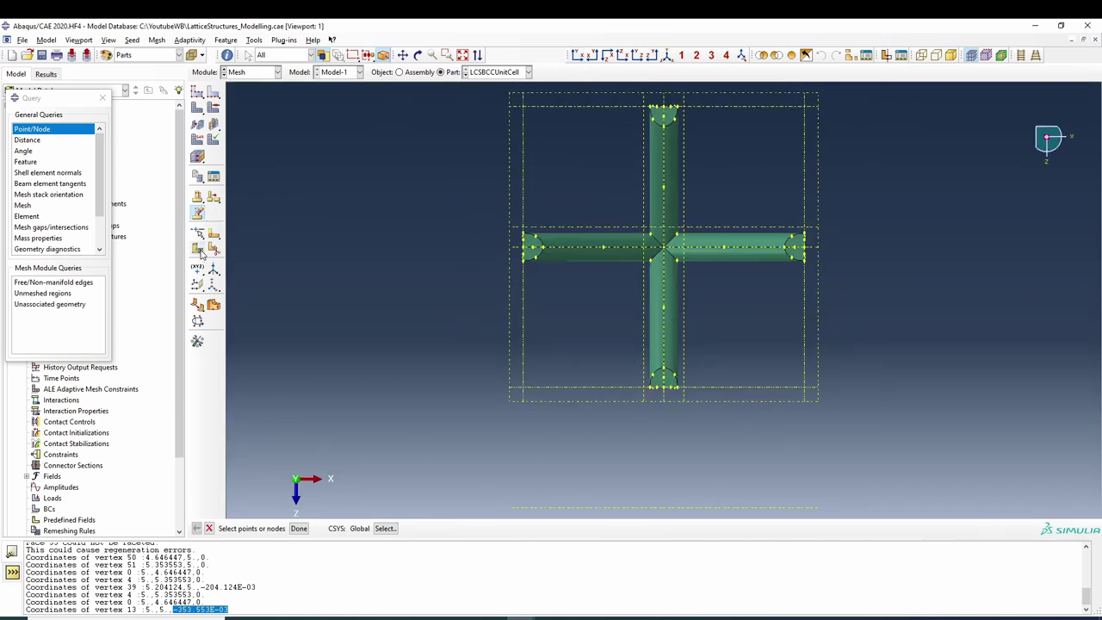
left_click(198, 284)
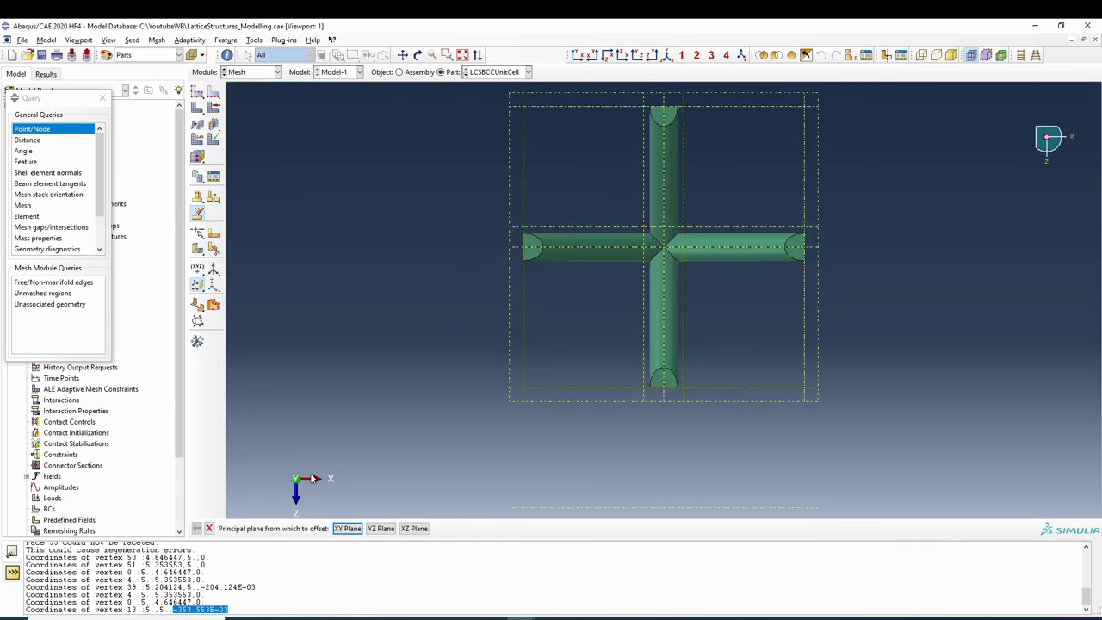
Step: Create a datum plane offset 353.553E-03 from the chosen principal plane
left_click(368, 530)
key("ctrl+v")
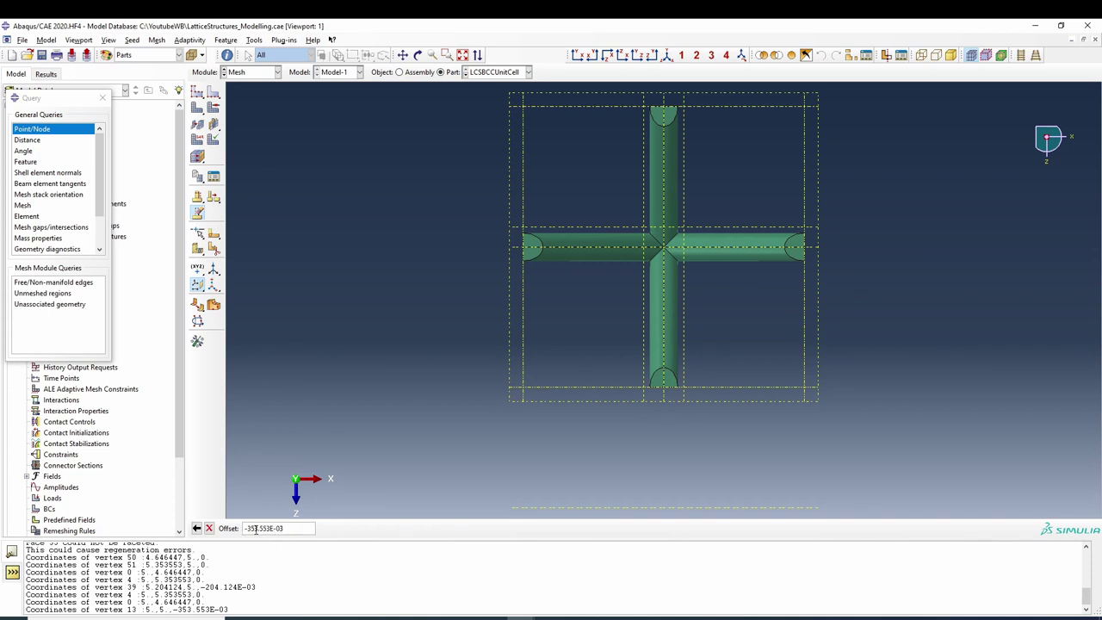
left_click_drag(247, 527, 227, 532)
key("BackSpace")
key("Return")
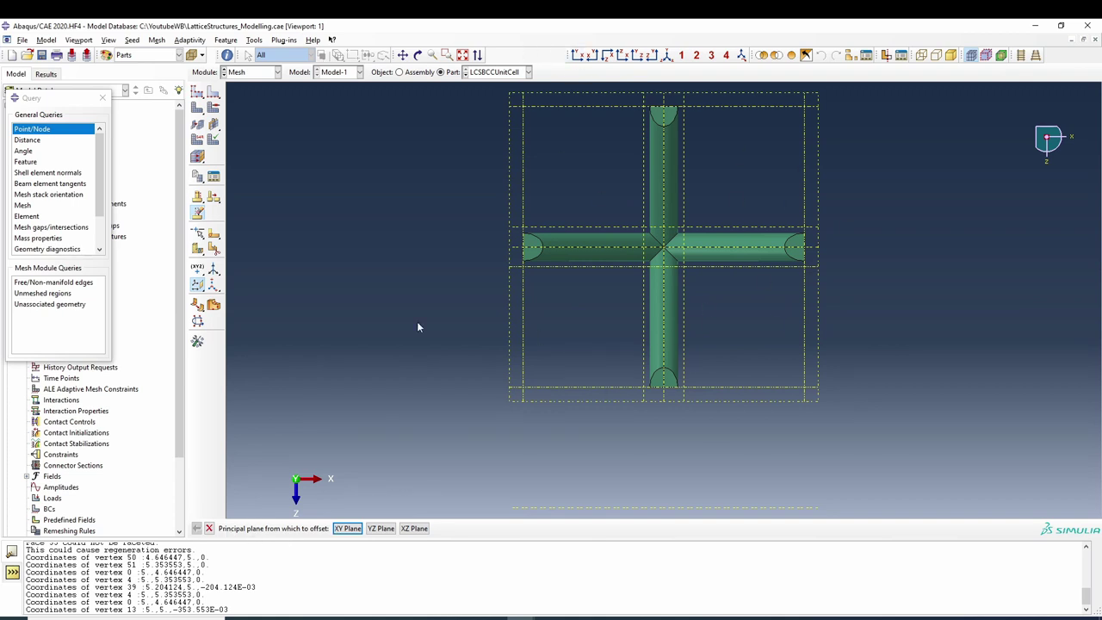
Step: End datum plane creation and start partitioning cells with a datum plane
right_click(386, 221)
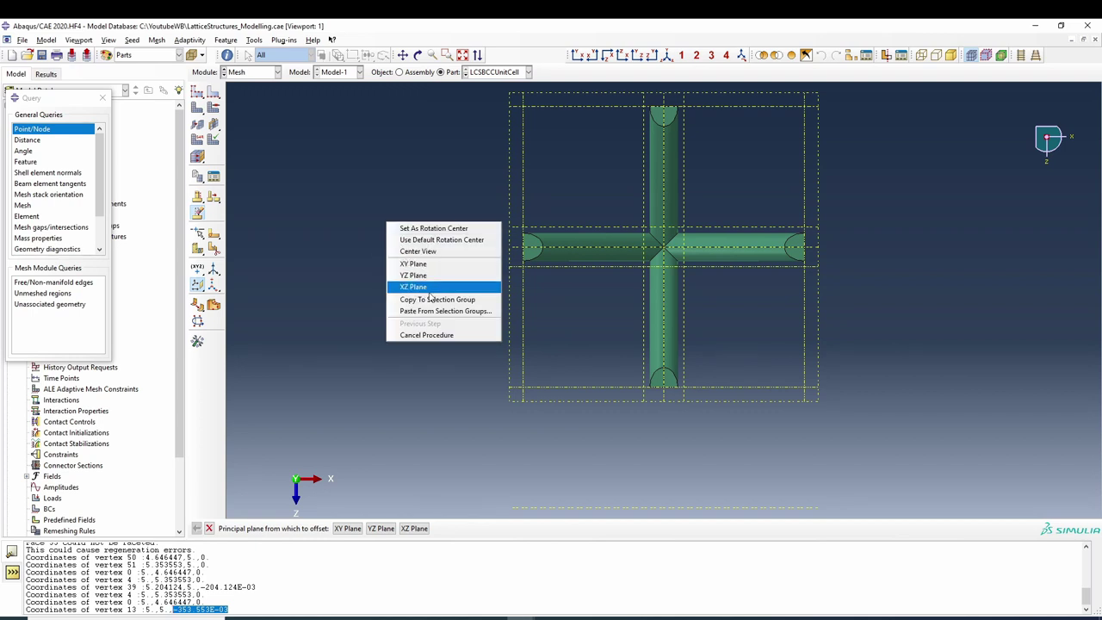
left_click(437, 335)
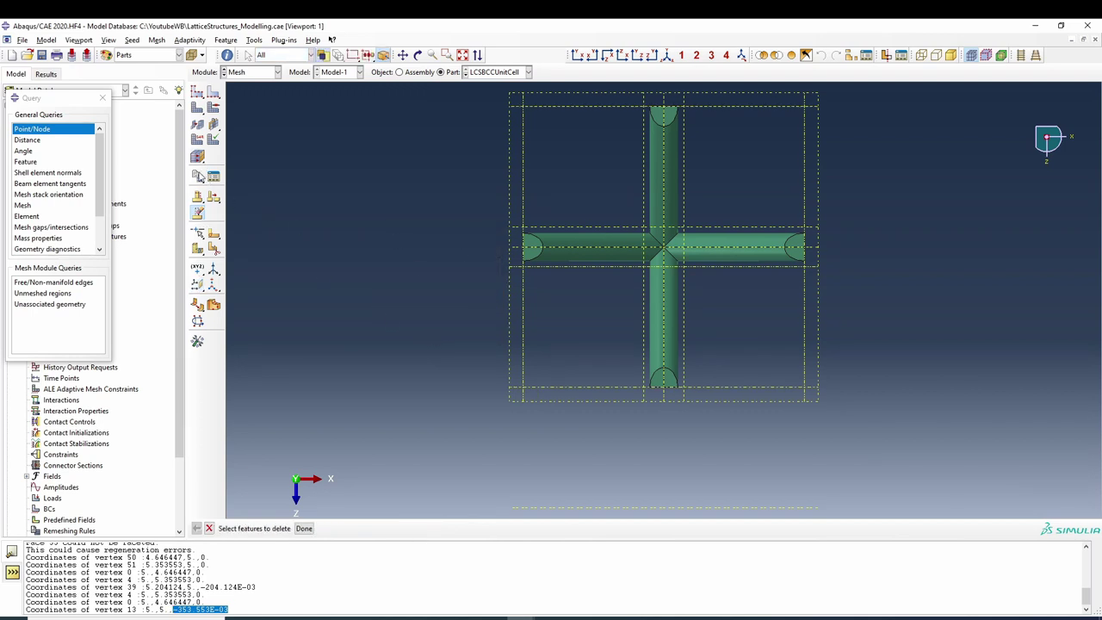
left_click(198, 249)
scroll(379, 258, "down", 2)
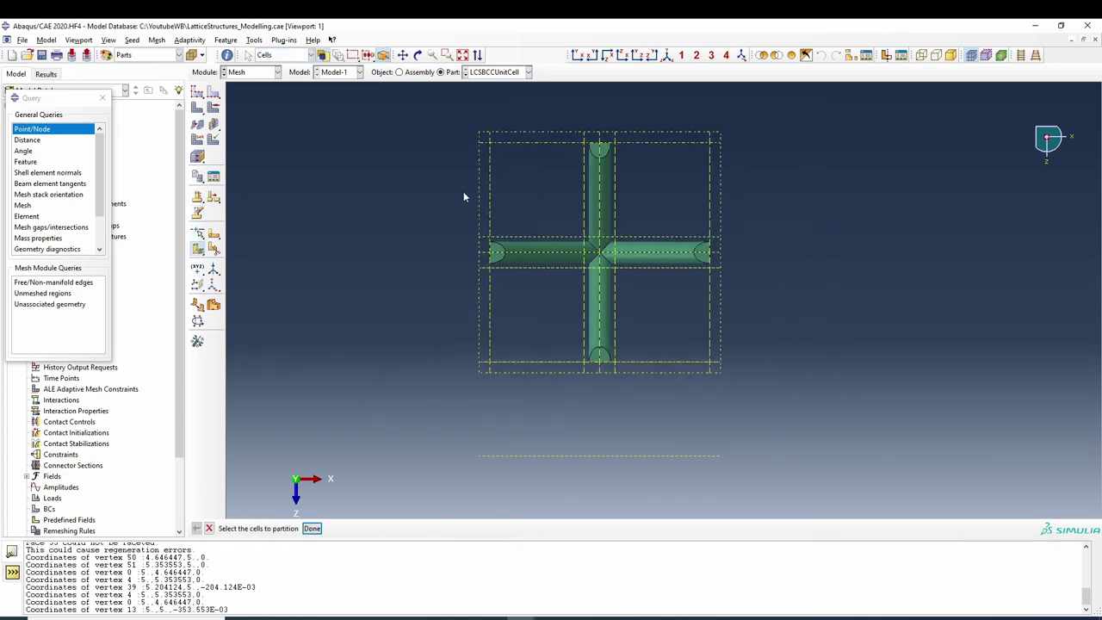
Step: Partition the lattice cells along two datum planes, selecting all cells each time
left_click(694, 333)
left_click(311, 528)
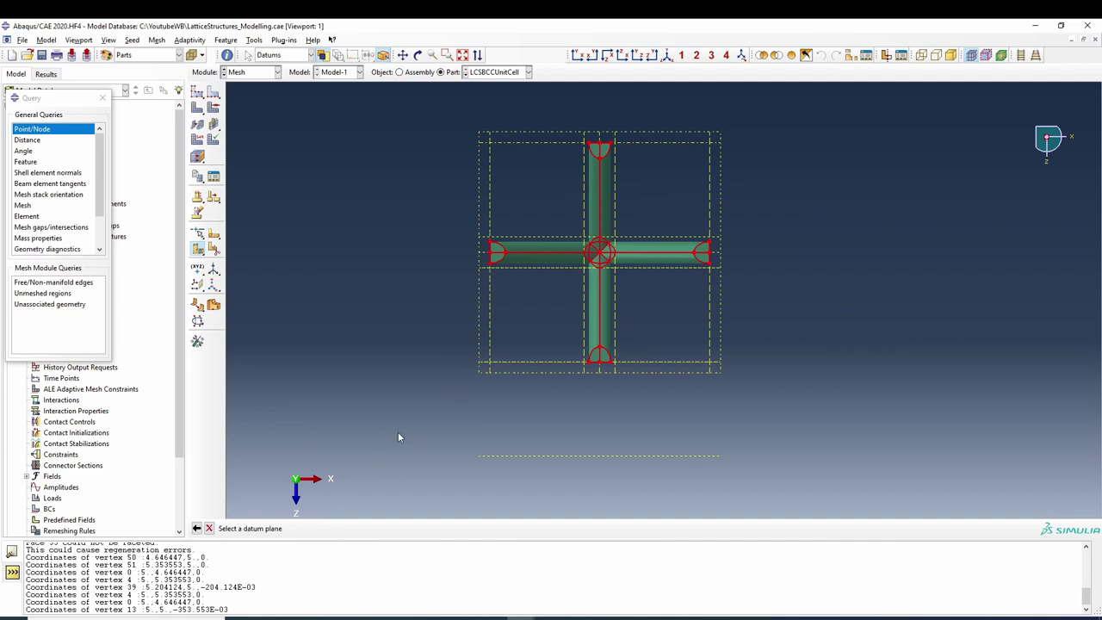
left_click(485, 273)
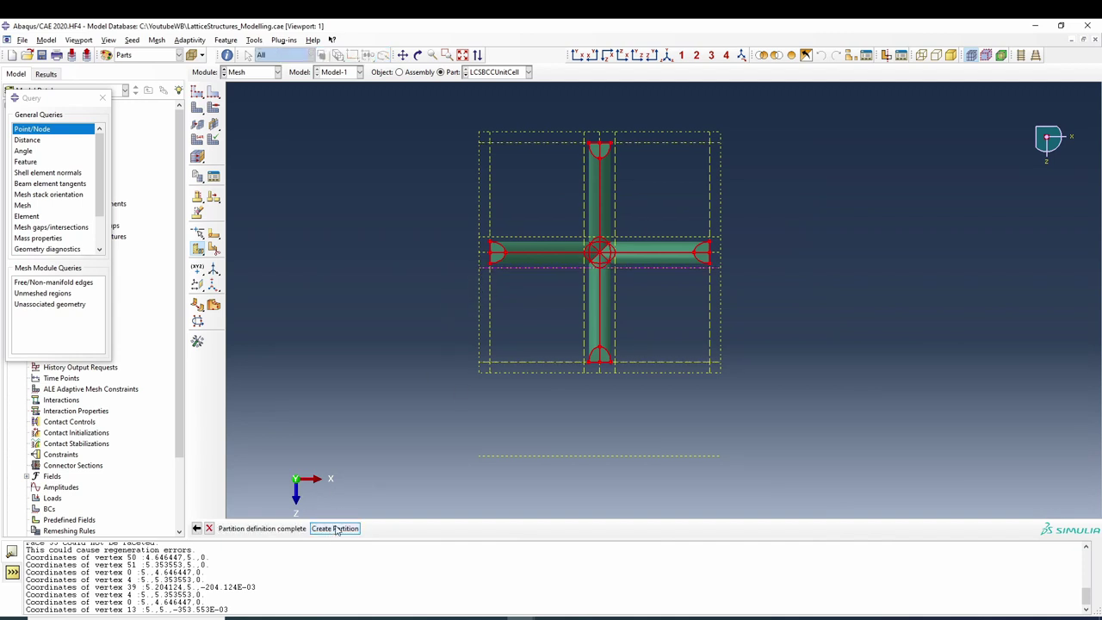
left_click(336, 528)
left_click_drag(469, 113, 754, 474)
left_click(312, 529)
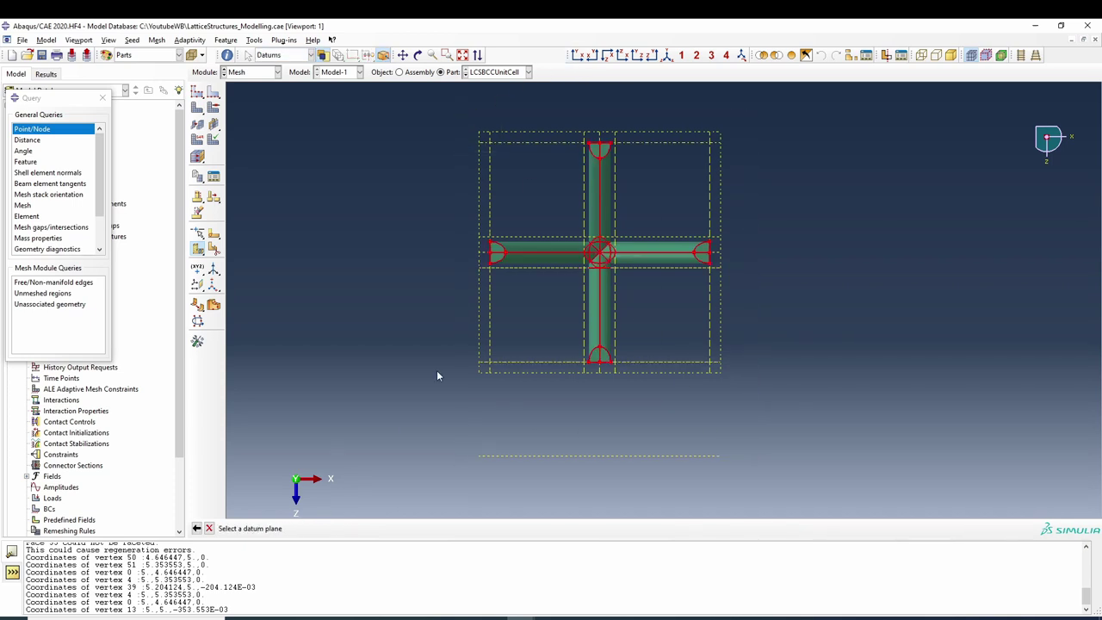
left_click(486, 243)
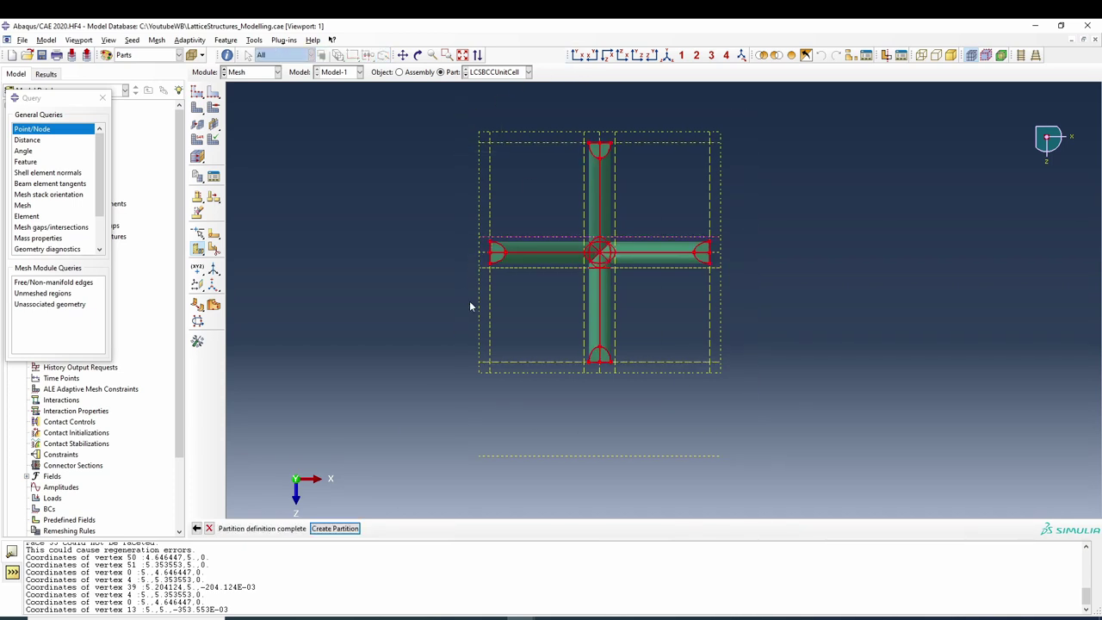
left_click(336, 529)
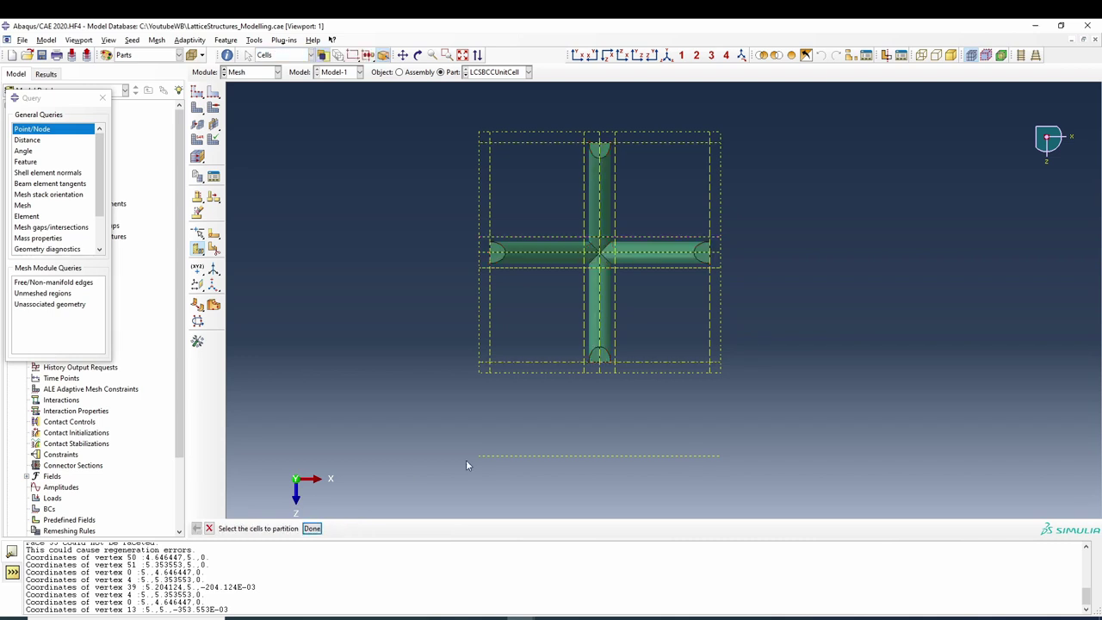
Step: In front view, partition all lattice cells along two more datum planes
left_click(576, 55)
scroll(422, 320, "down", 2)
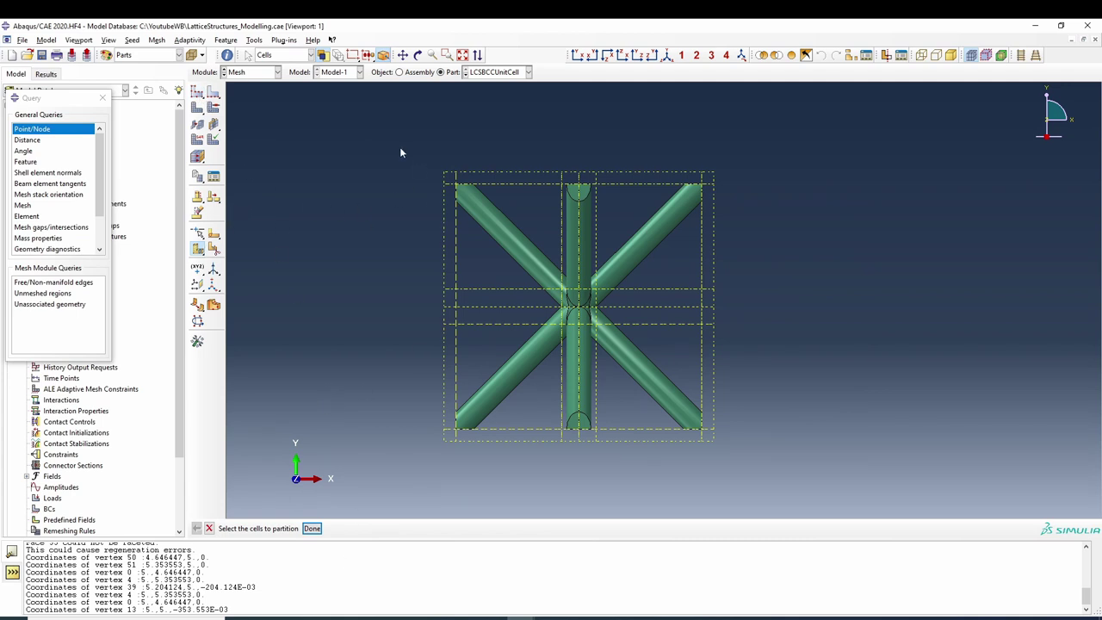
left_click_drag(401, 146, 715, 456)
middle_click(396, 445)
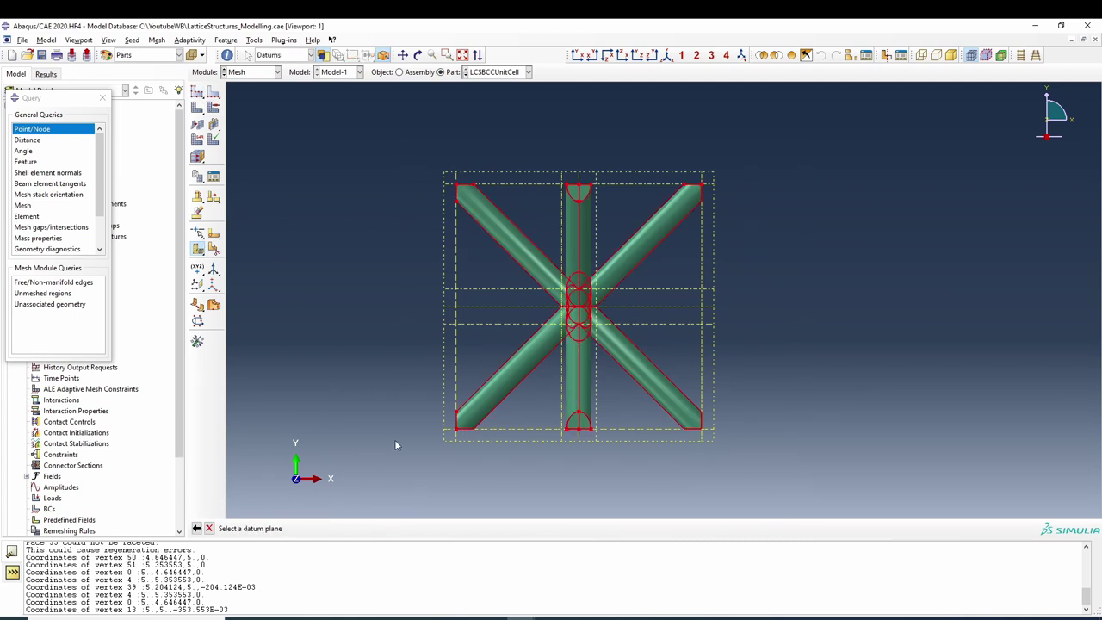
left_click(452, 327)
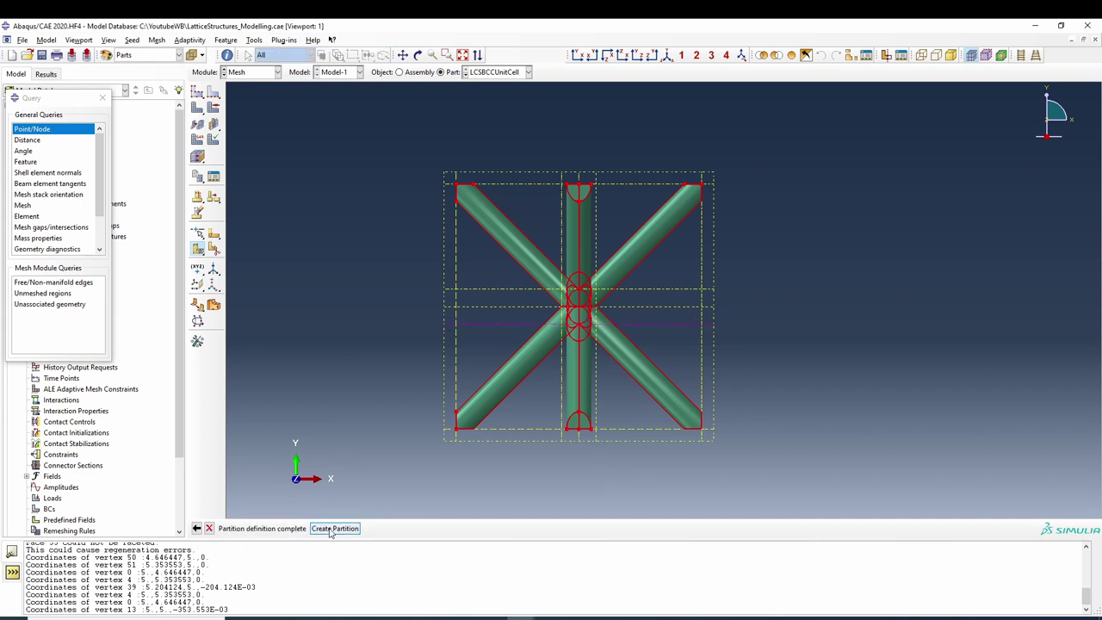
left_click(332, 529)
left_click_drag(555, 299, 799, 443)
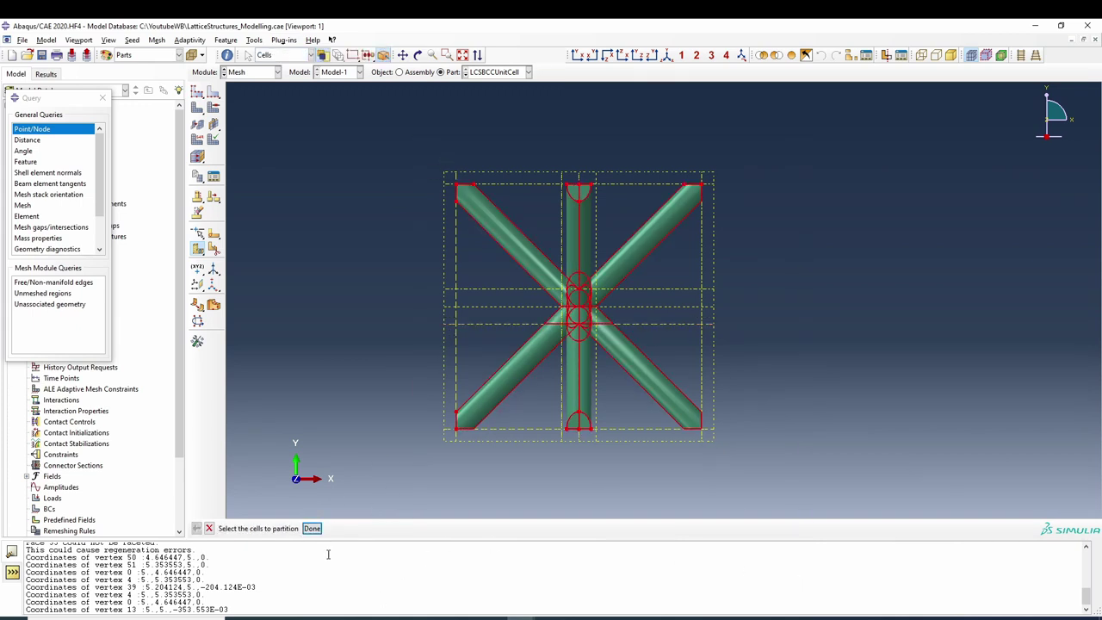
left_click(312, 528)
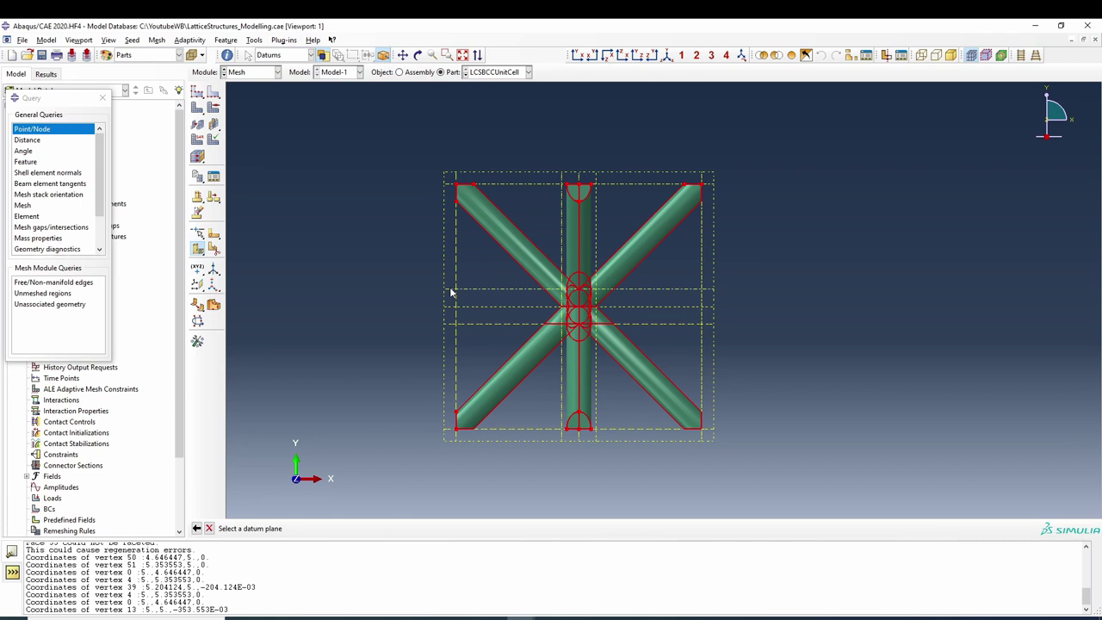
left_click(450, 293)
left_click(336, 528)
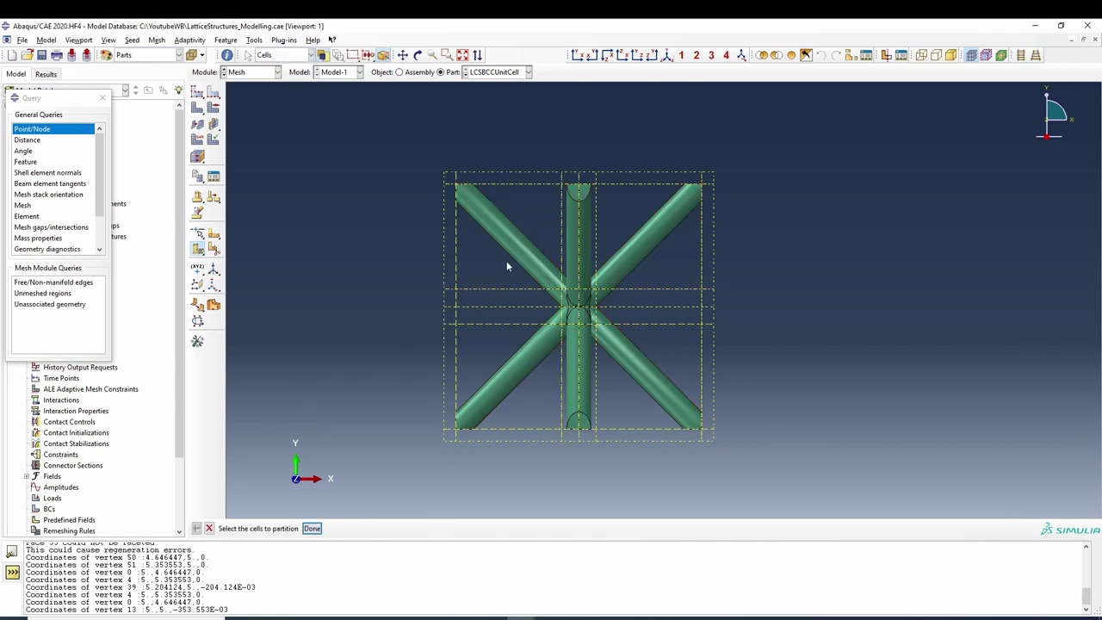
Step: Rotate the lattice from isometric view to inspect the new partitions
left_click(666, 54)
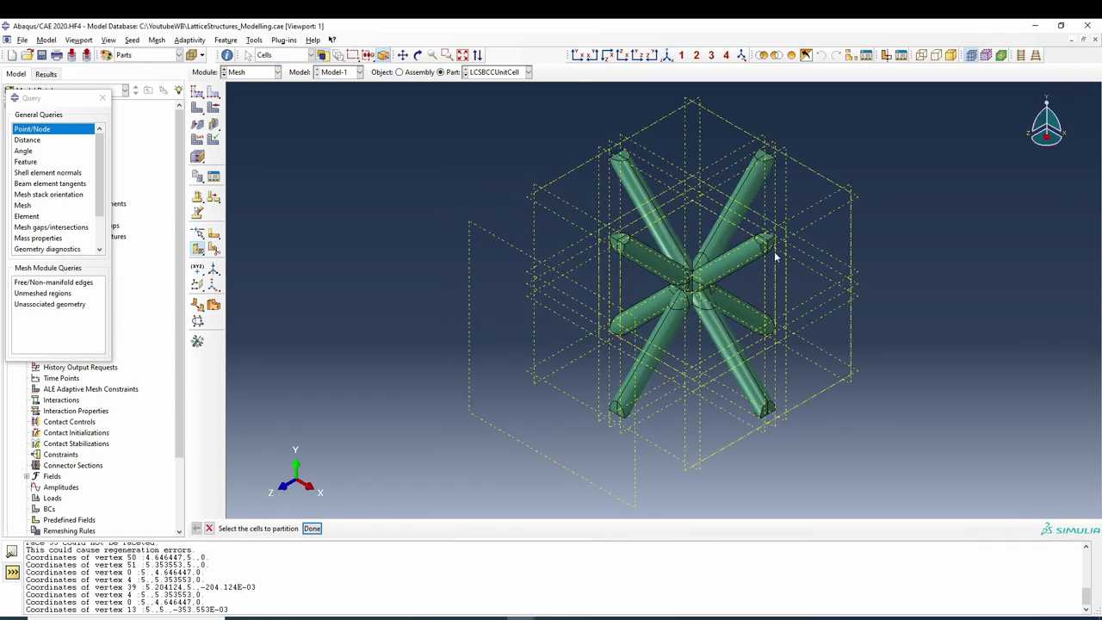
left_click(419, 54)
left_click_drag(689, 344, 727, 340)
left_click_drag(551, 284, 637, 289)
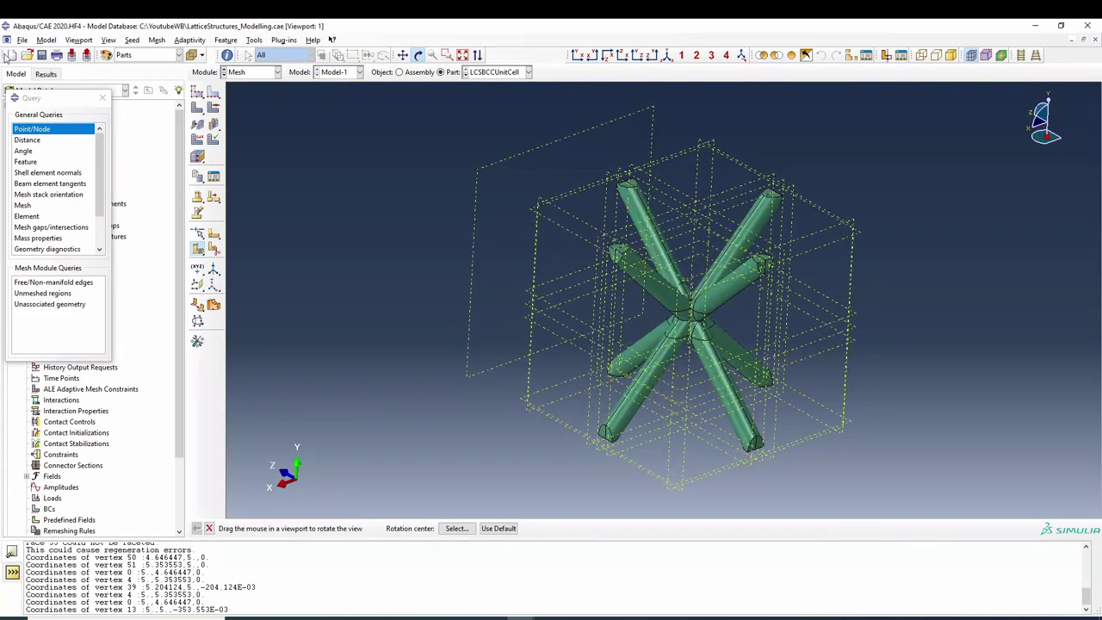
Step: Close the query window and seed the part with the default global size
left_click(103, 98)
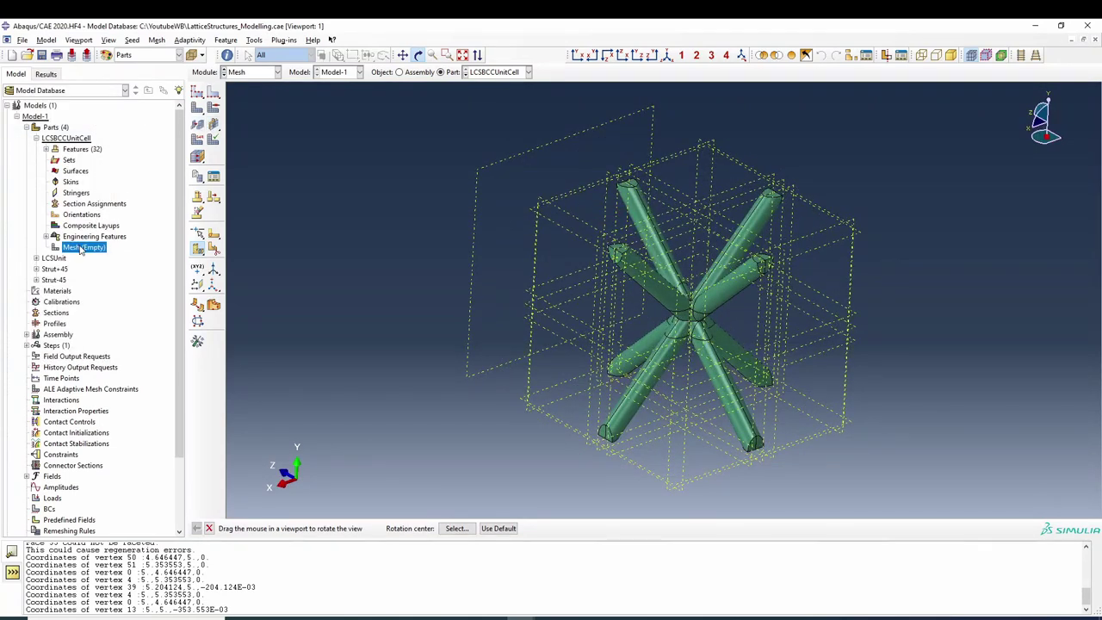
left_click(195, 95)
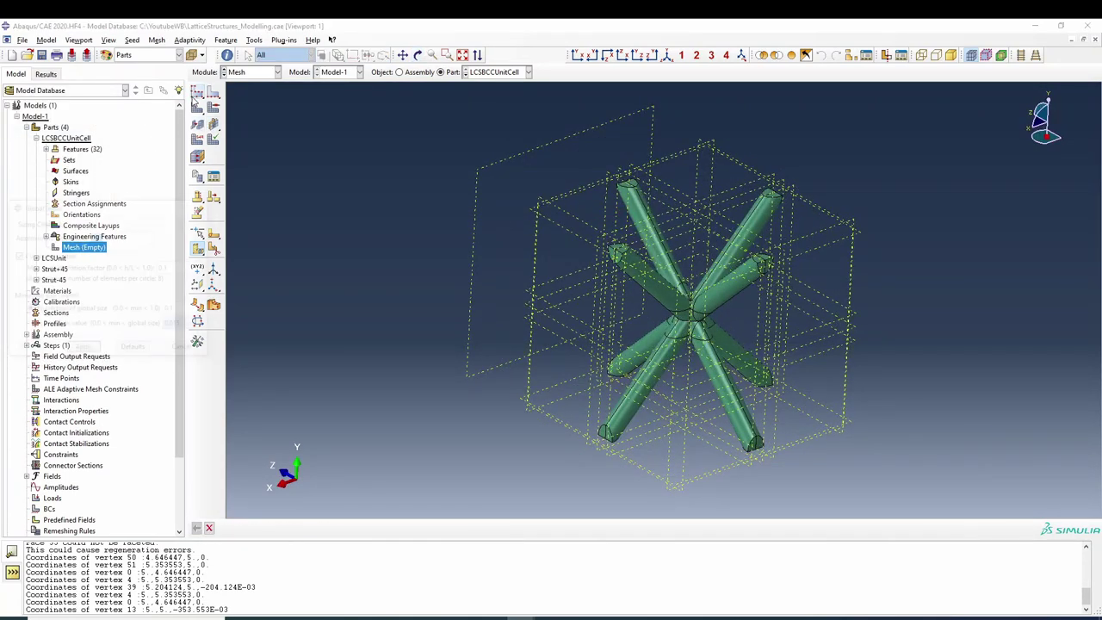
left_click(35, 351)
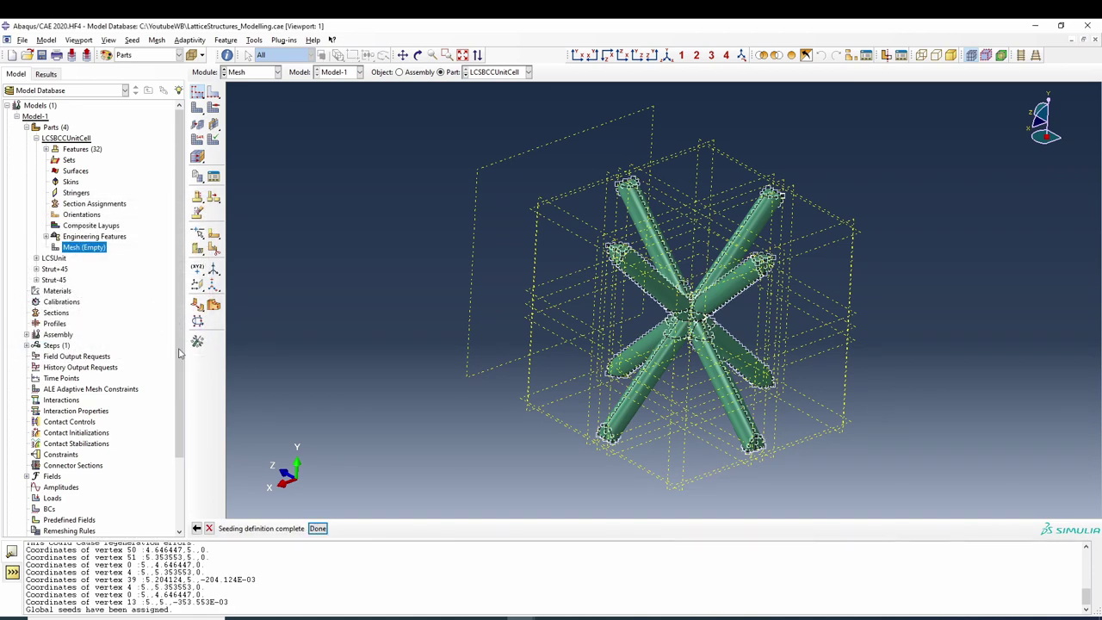
Step: Set Tet mesh controls on all cells and mesh the part with 11597 C3D10 elements
left_click(214, 107)
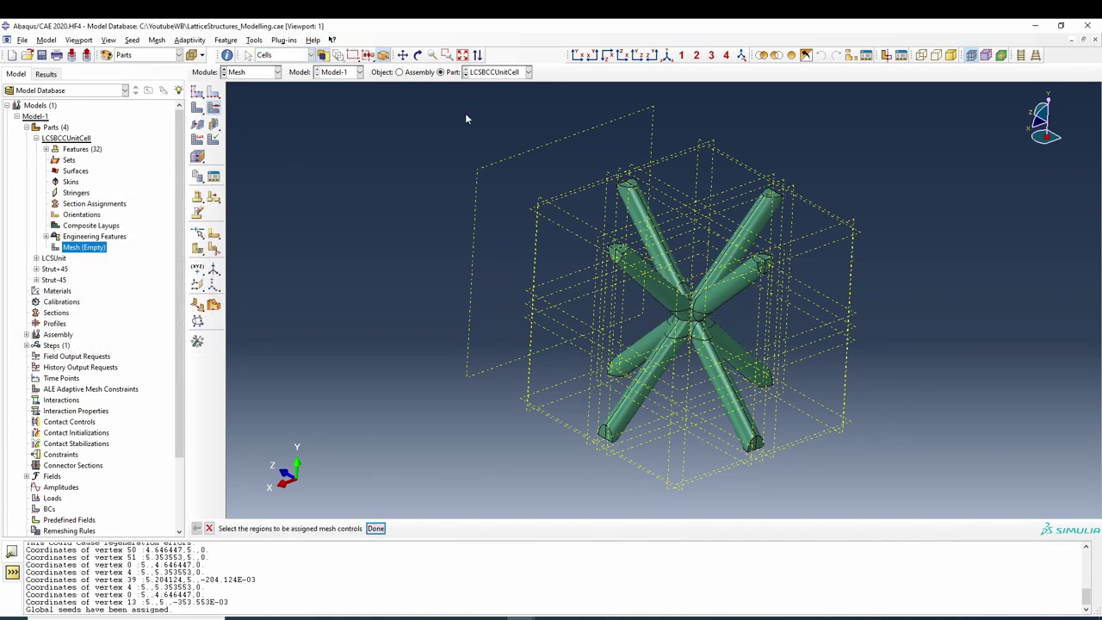
left_click_drag(465, 119, 887, 441)
left_click(375, 528)
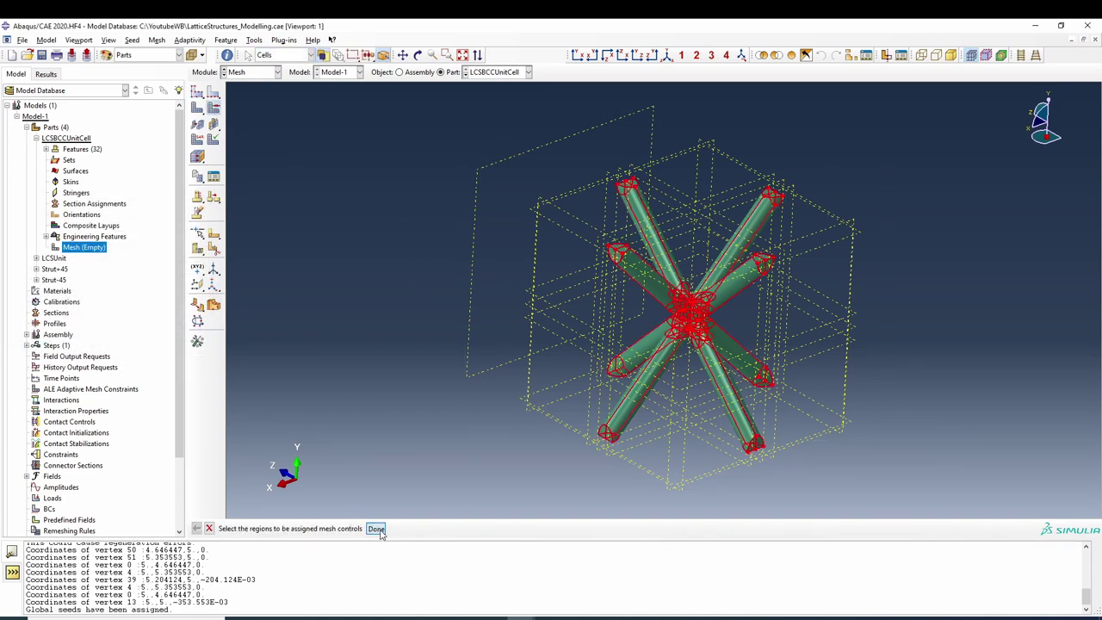
left_click(181, 349)
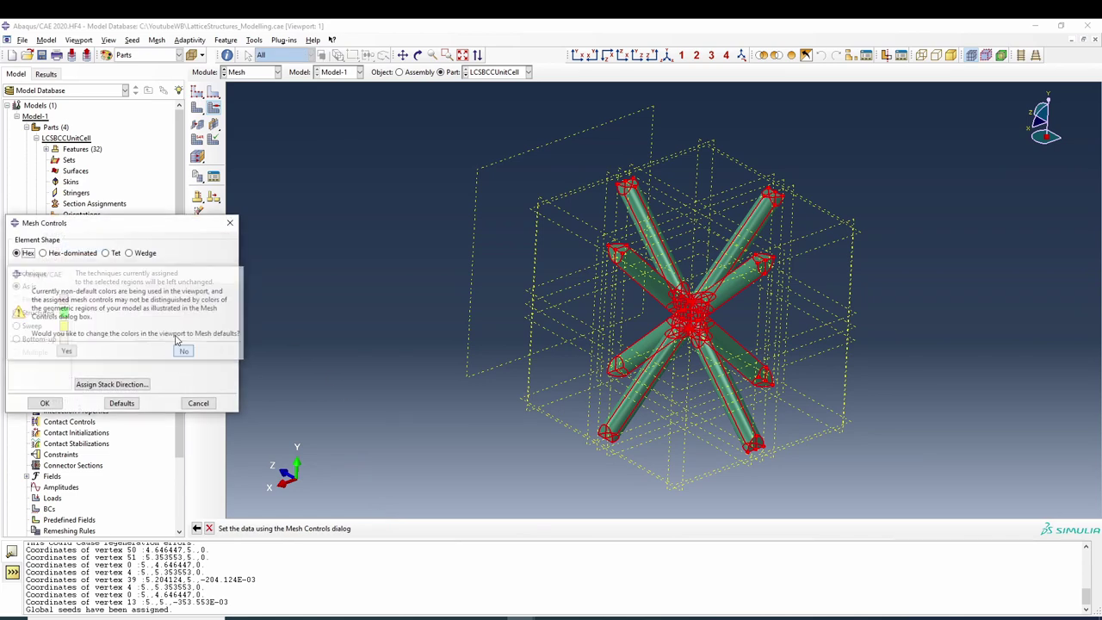
left_click(112, 253)
left_click(45, 403)
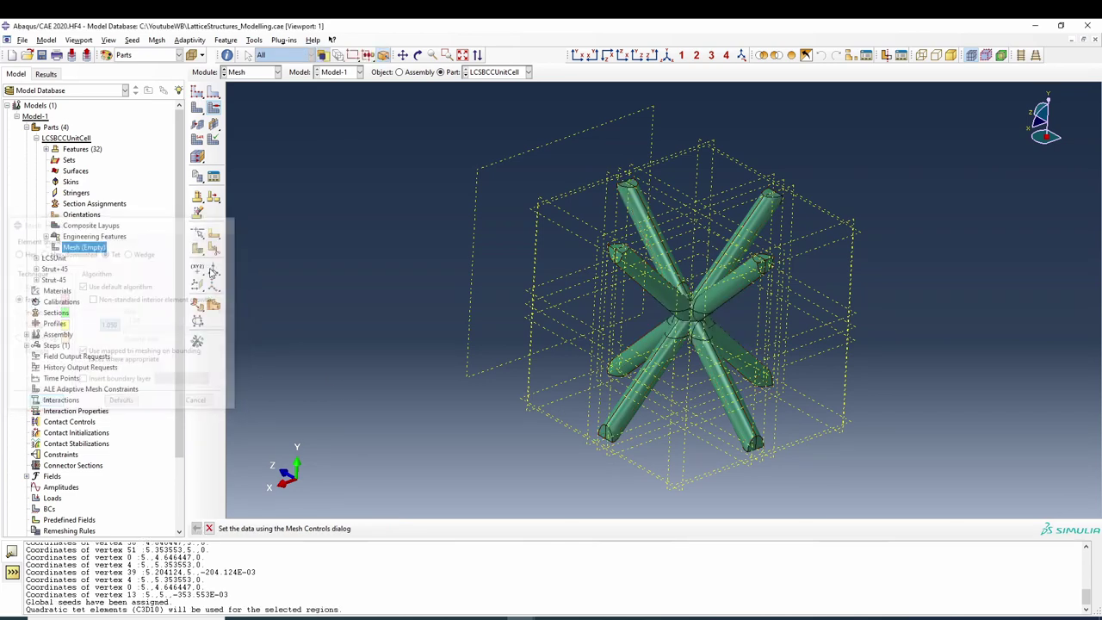
left_click(197, 140)
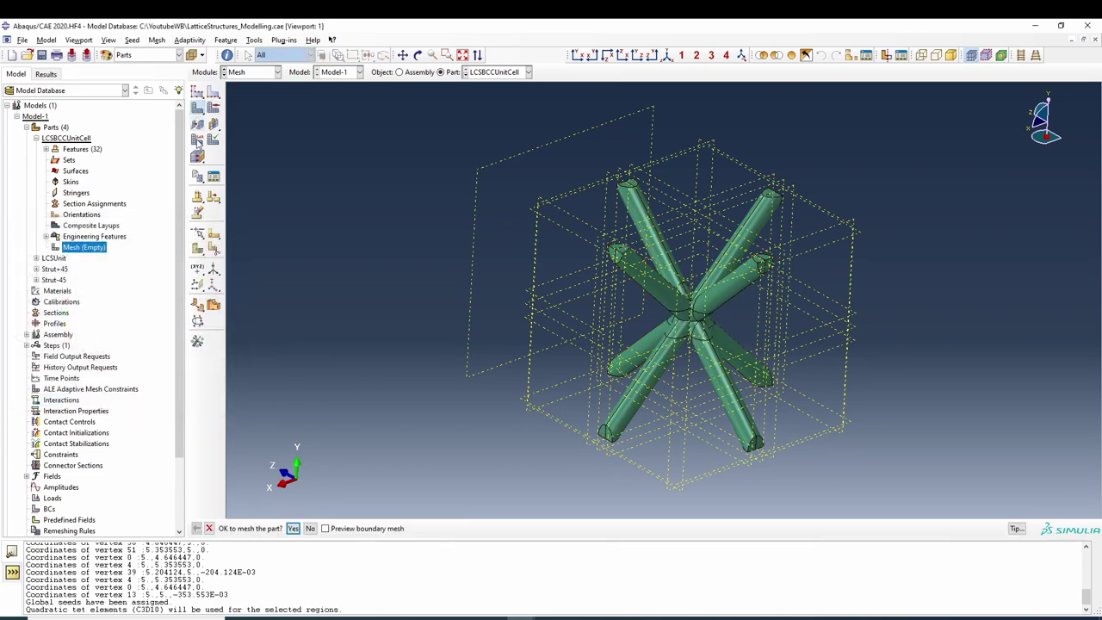
left_click(293, 528)
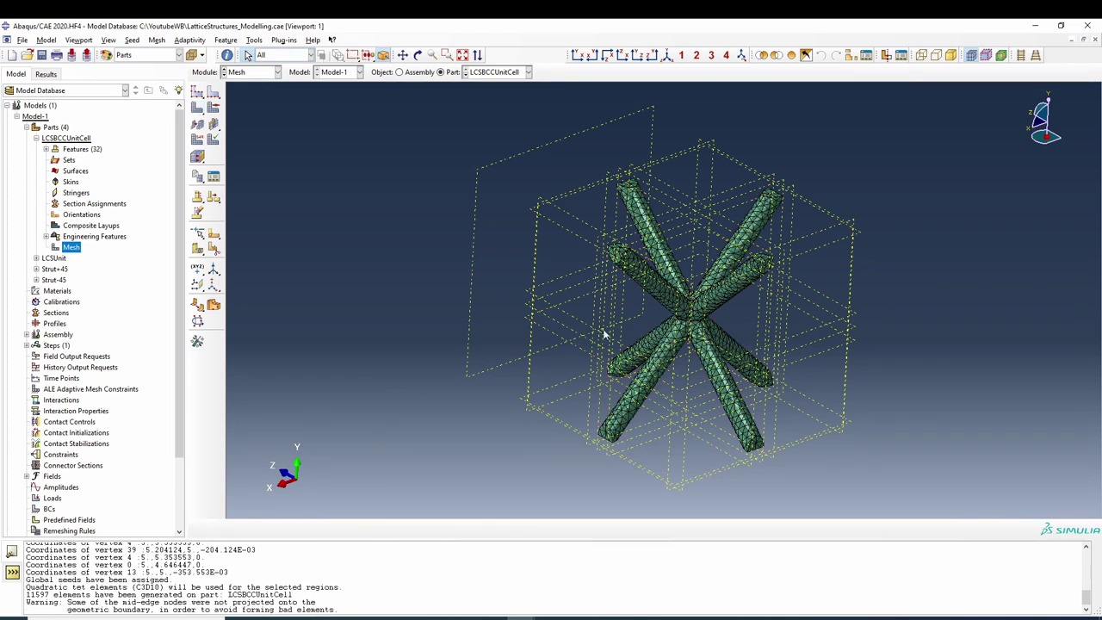
scroll(775, 267, "up", 6)
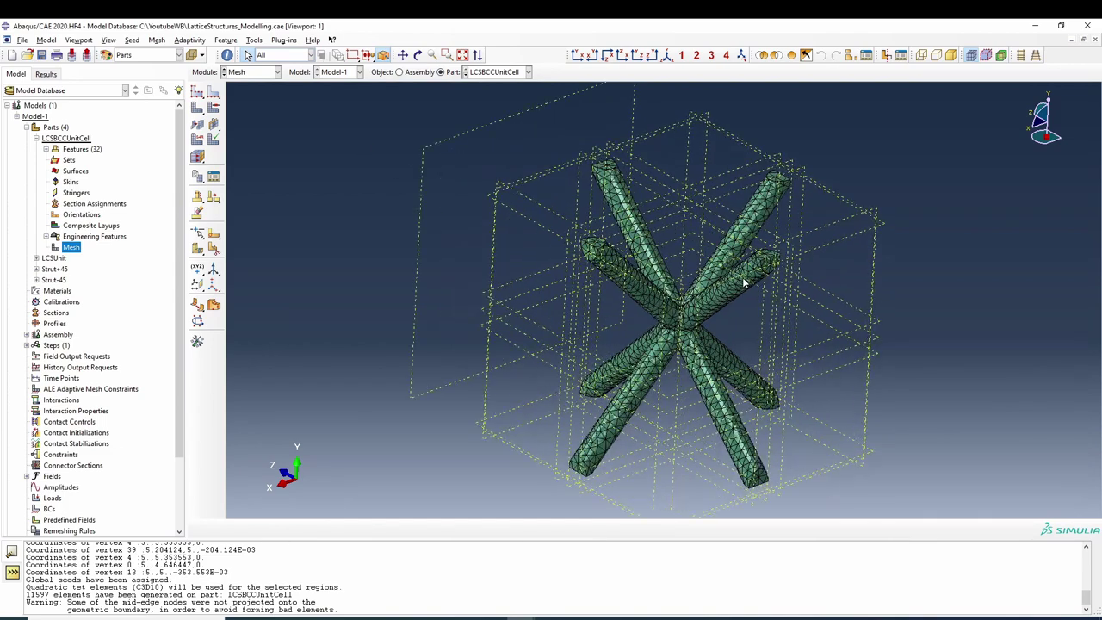
scroll(818, 254, "down", 5)
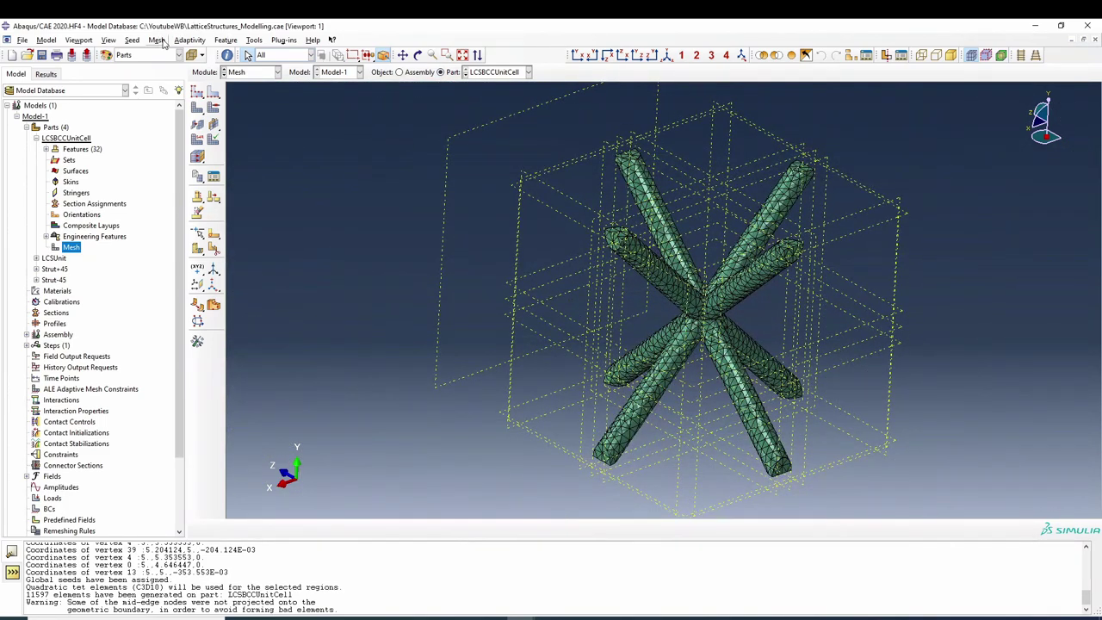
left_click(109, 41)
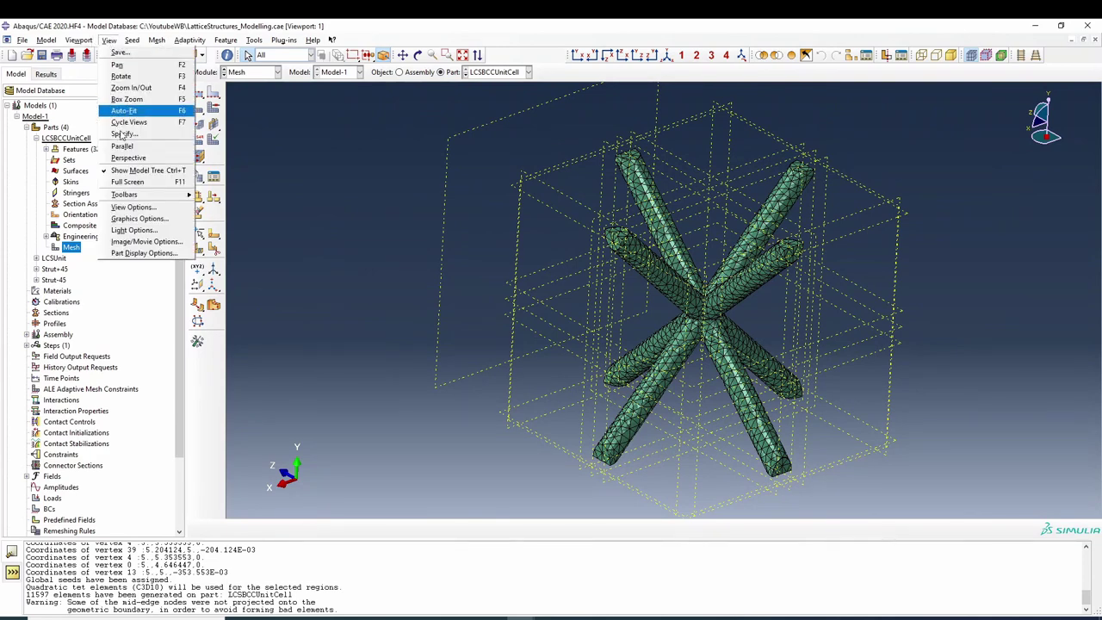
left_click(136, 253)
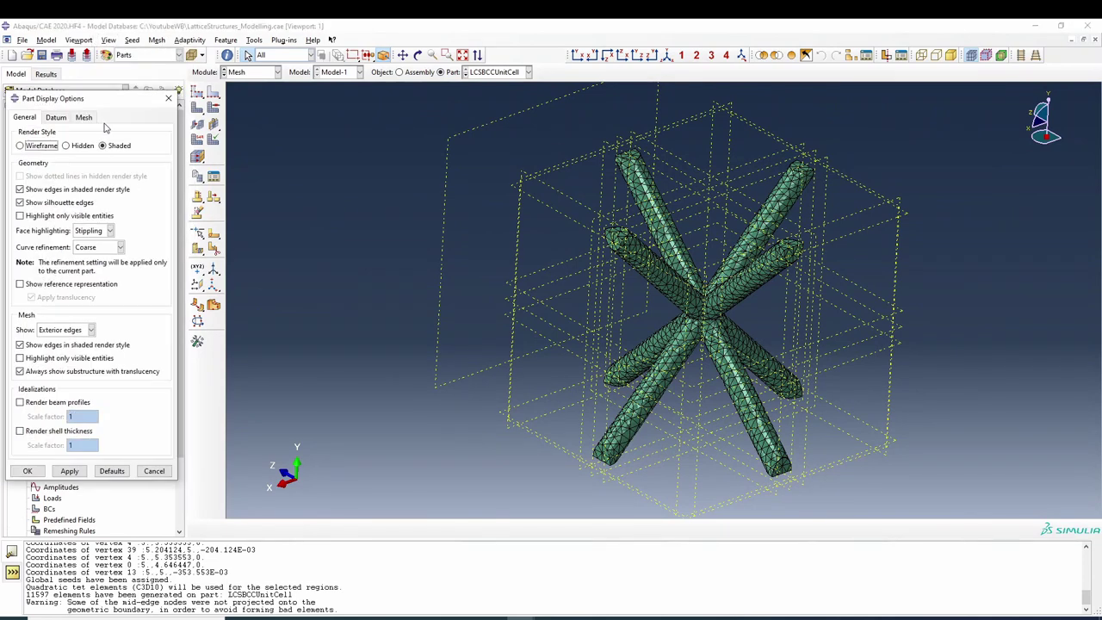
left_click(58, 119)
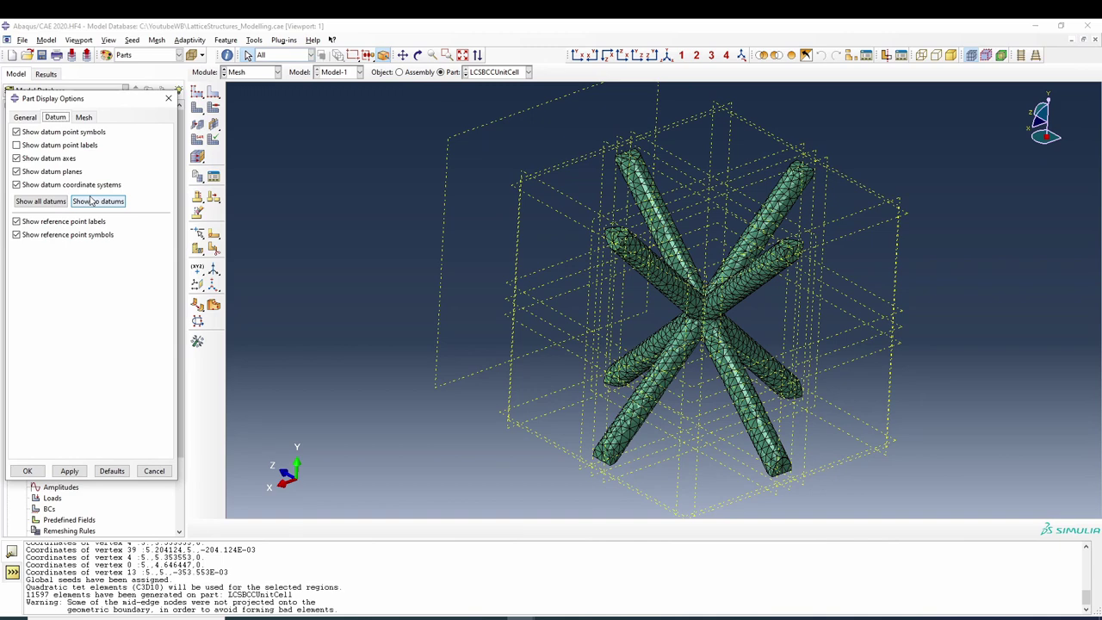
left_click(83, 117)
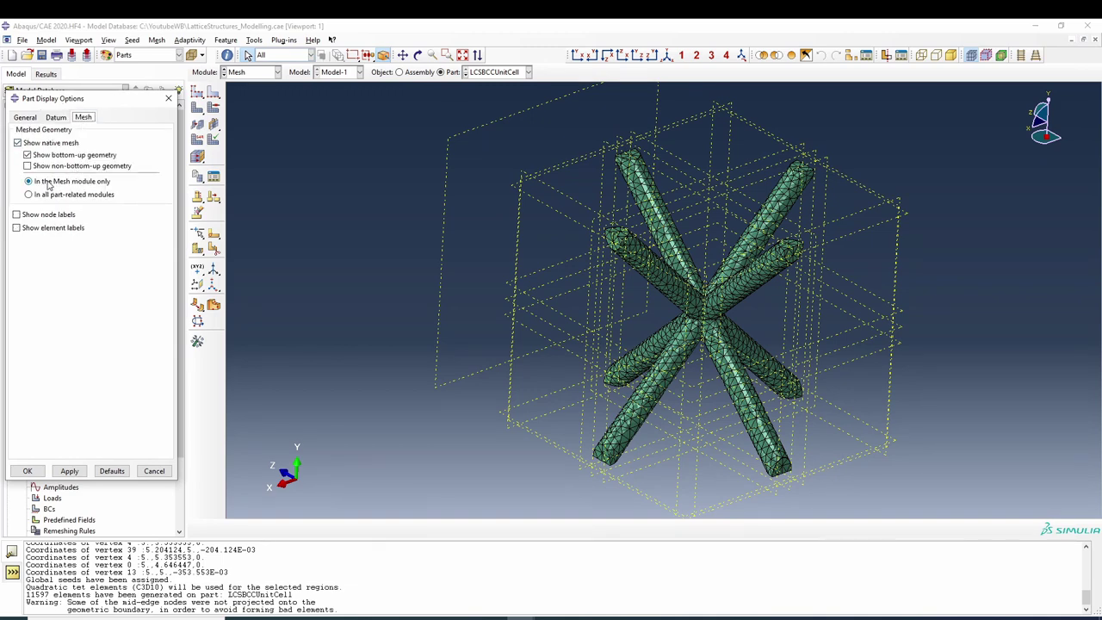
left_click(168, 98)
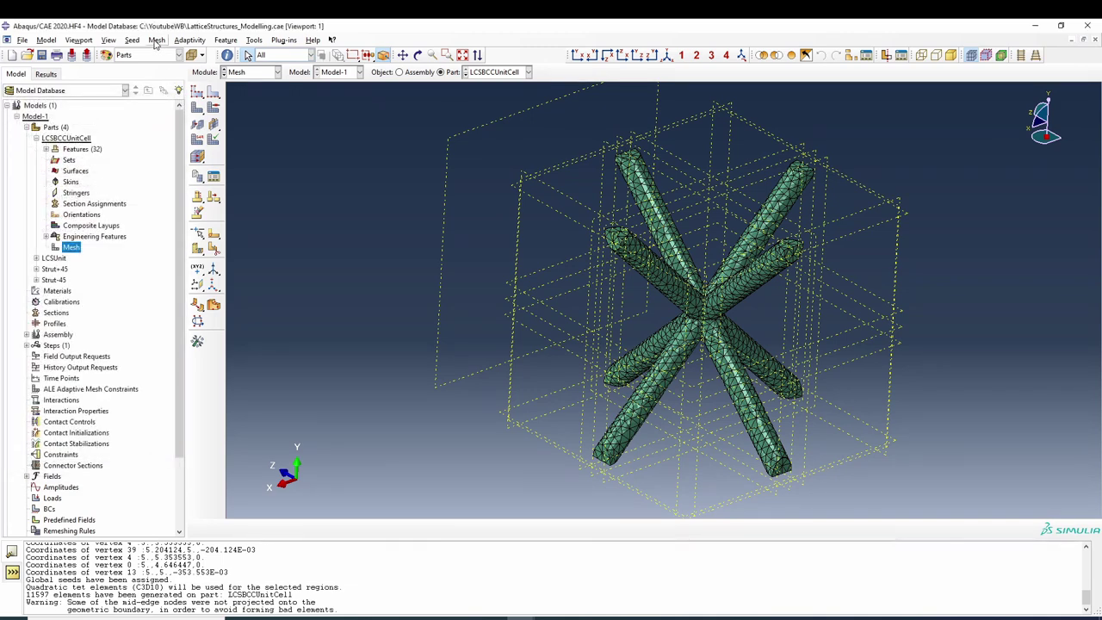
left_click(156, 41)
mouse_move(80, 42)
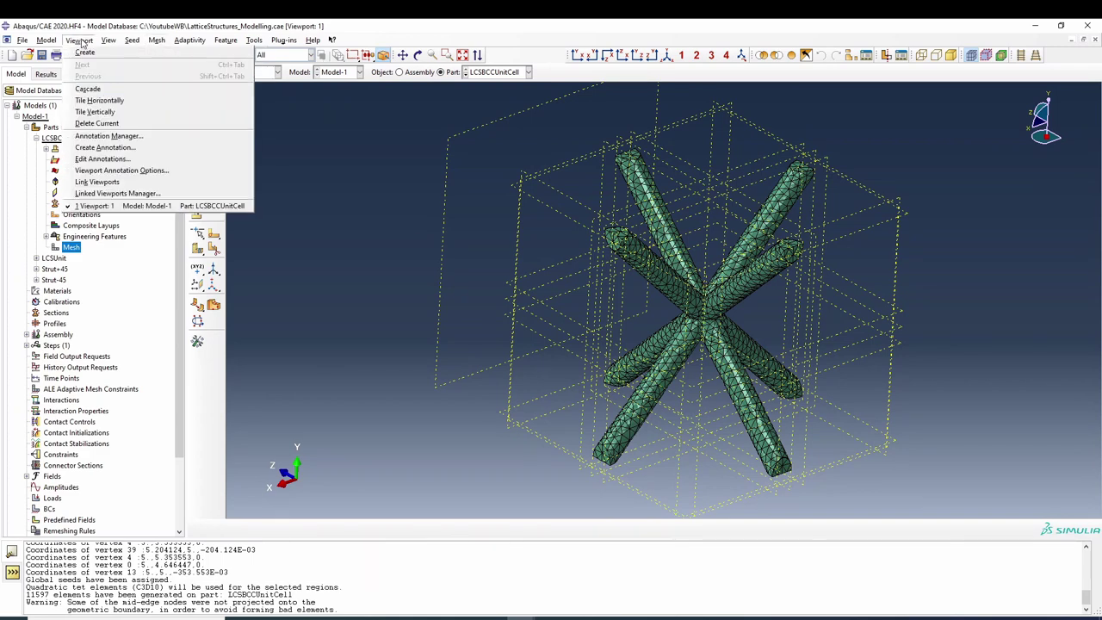
left_click(276, 72)
left_click(276, 73)
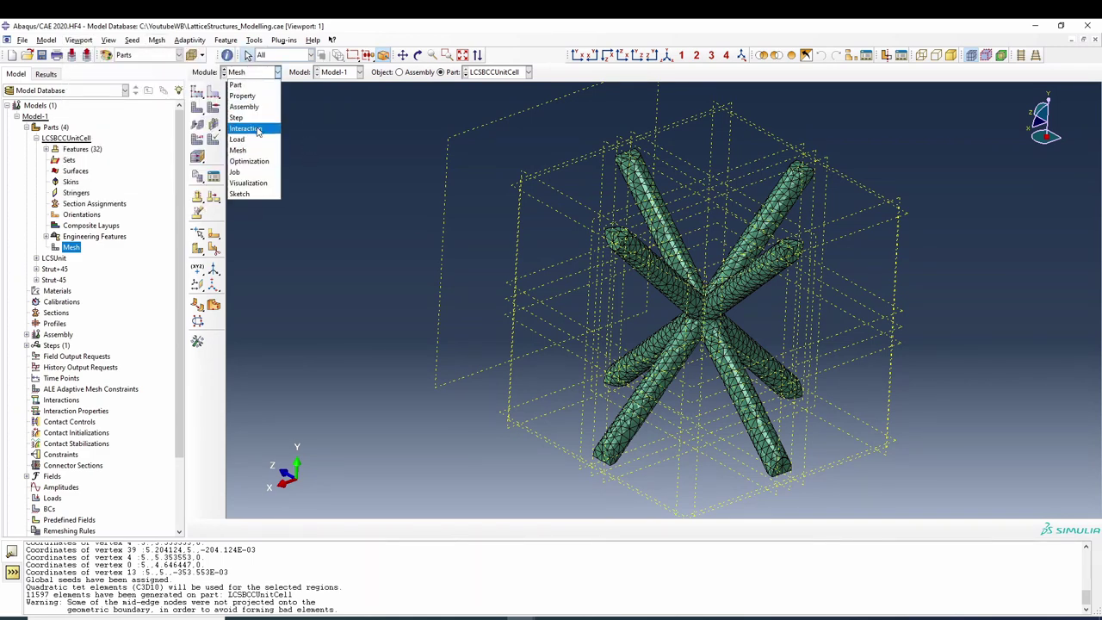
Step: Switch to the Assembly module and hide all datums in the assembly display options
left_click(258, 107)
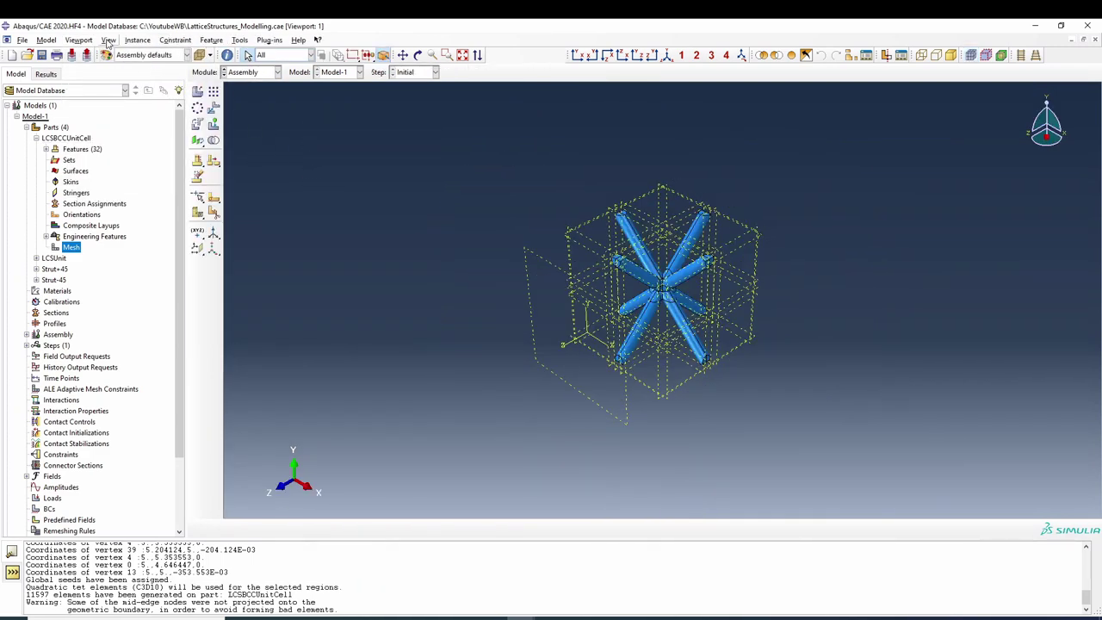
left_click(78, 40)
mouse_move(109, 41)
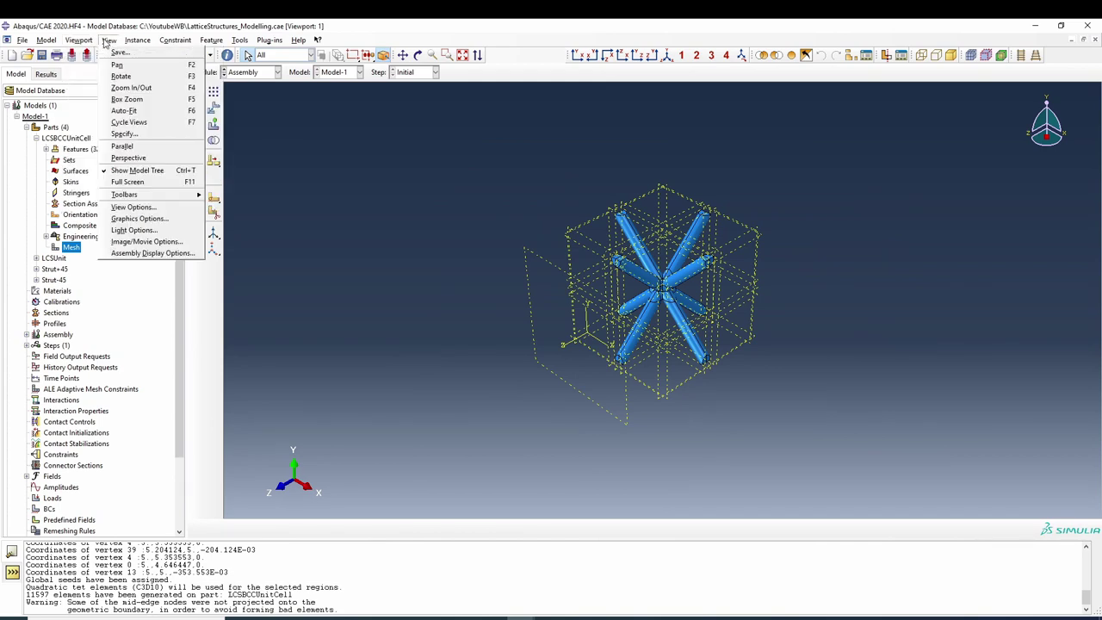
left_click(153, 253)
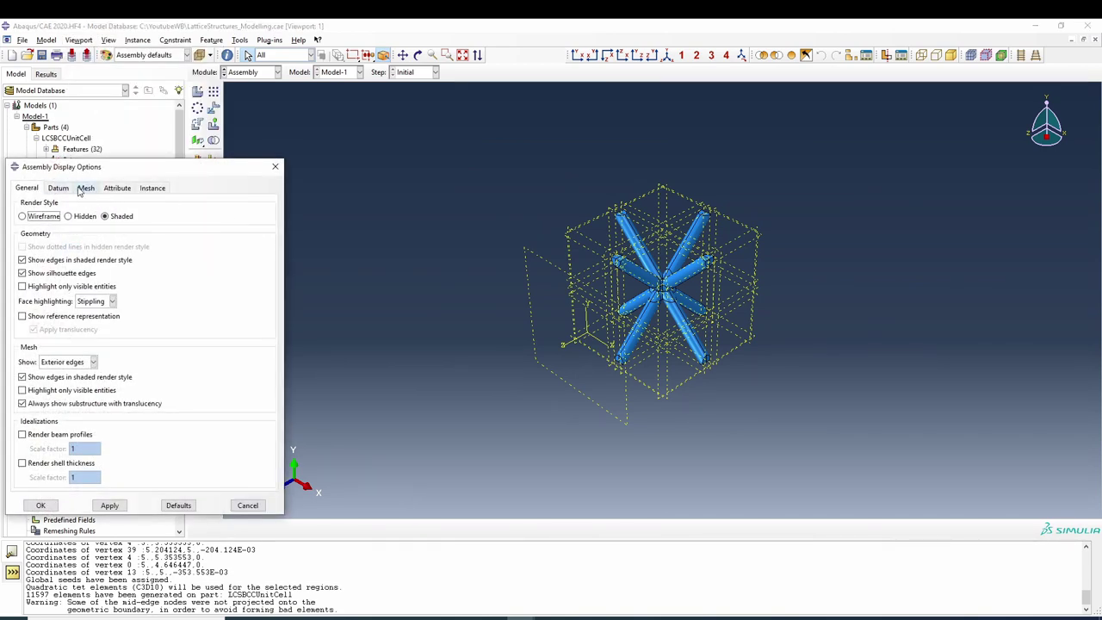
left_click(57, 187)
left_click(99, 272)
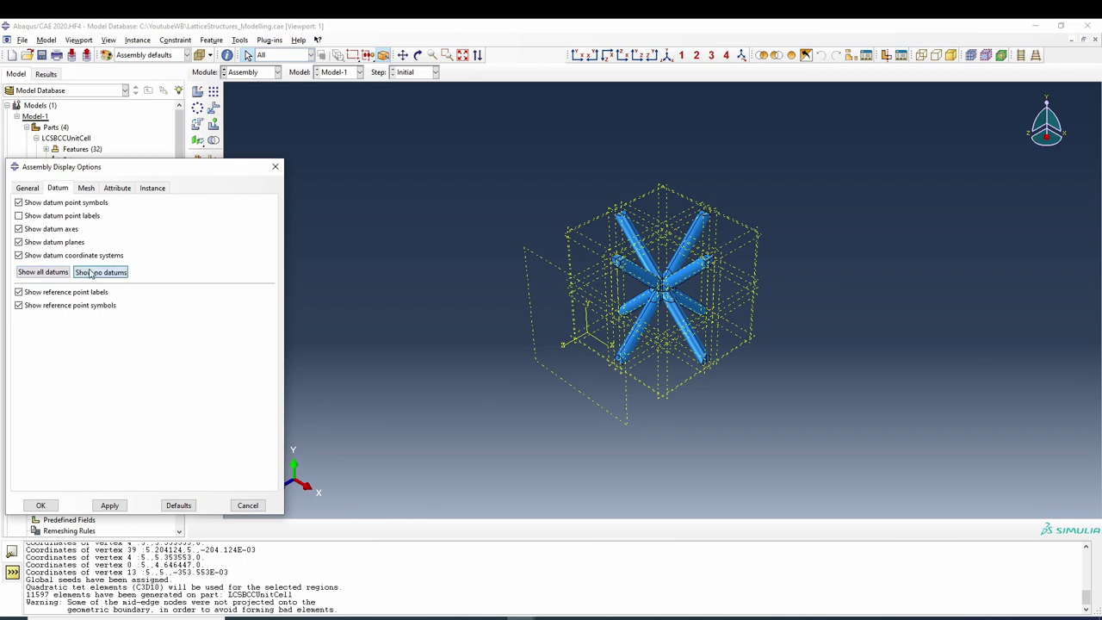
left_click(113, 506)
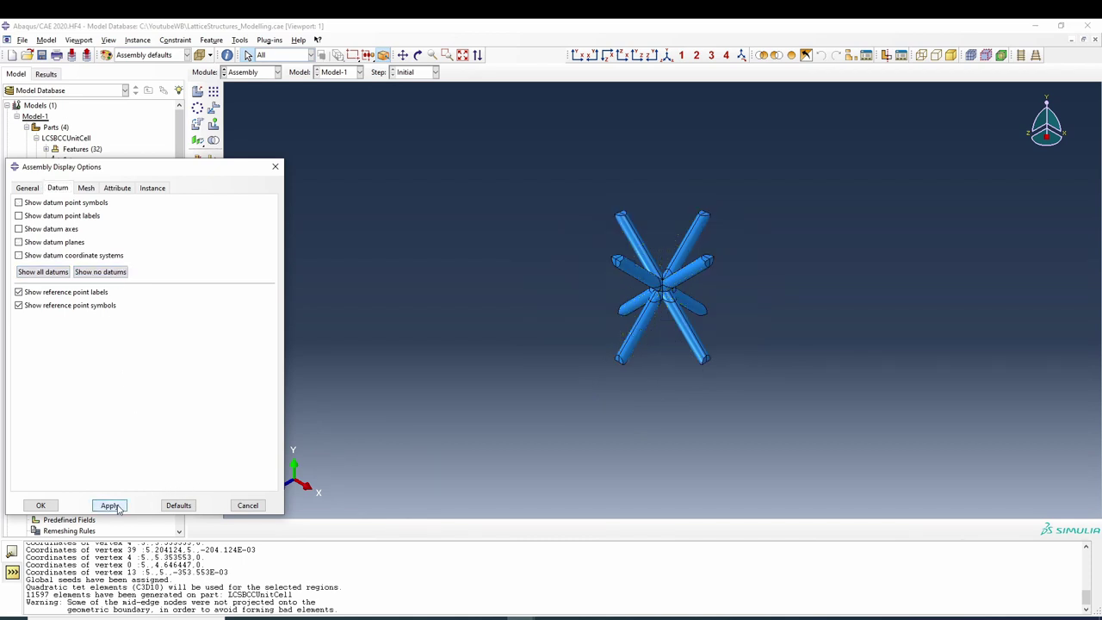
left_click(40, 505)
Step: Show the mesh on the lattice instance, adjust the view, and collapse the LCSBCCUnitCell entry
left_click(972, 55)
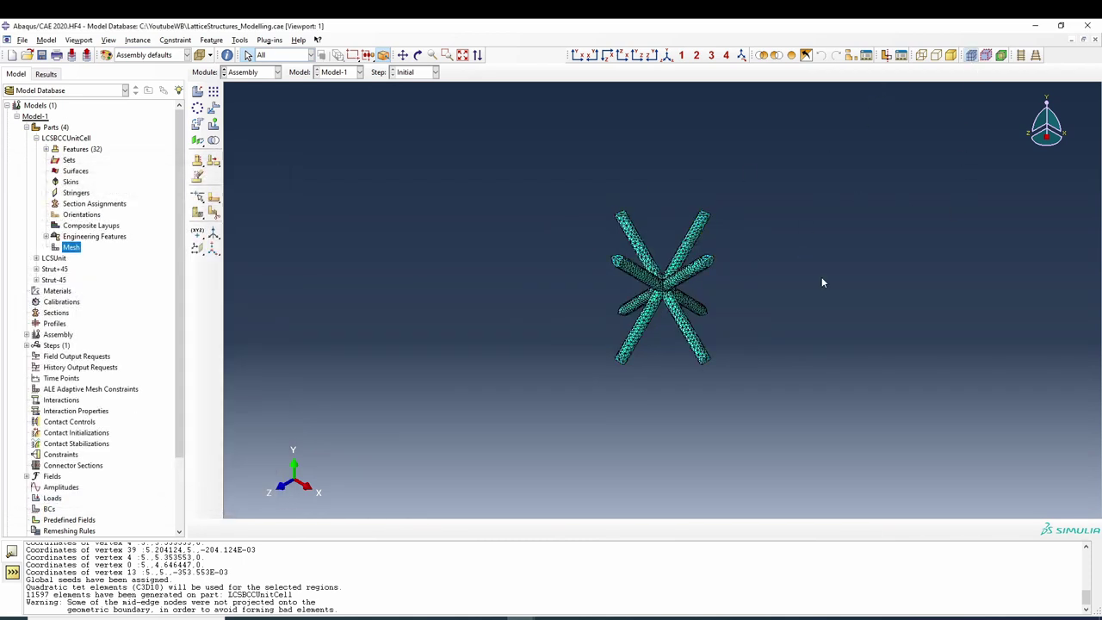
scroll(701, 294, "up", 4)
scroll(683, 291, "down", 2)
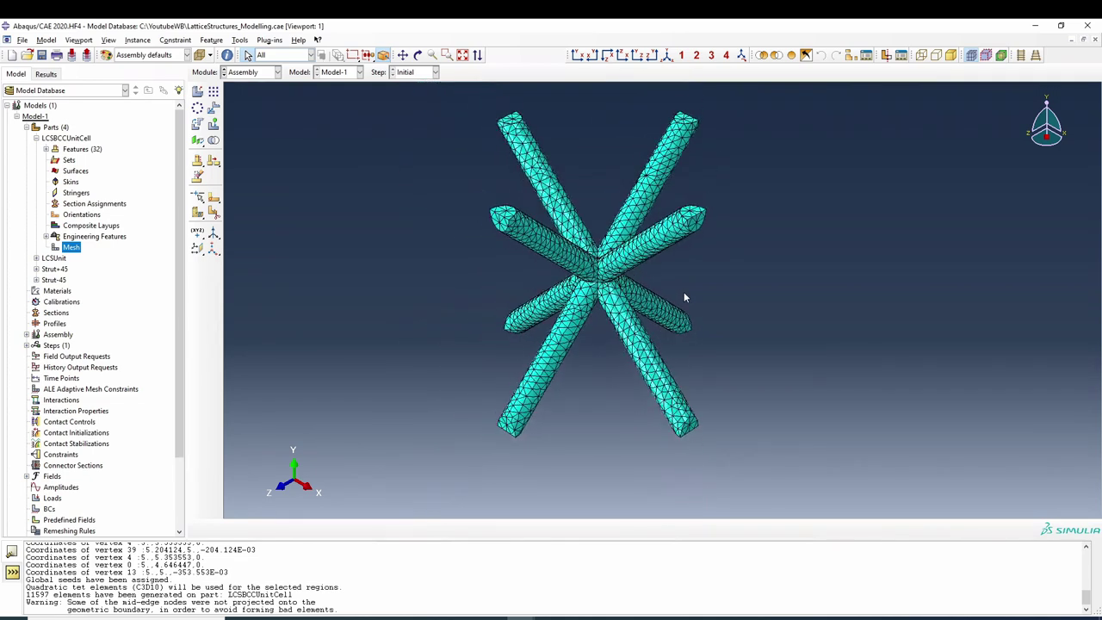
scroll(693, 138, "up", 3)
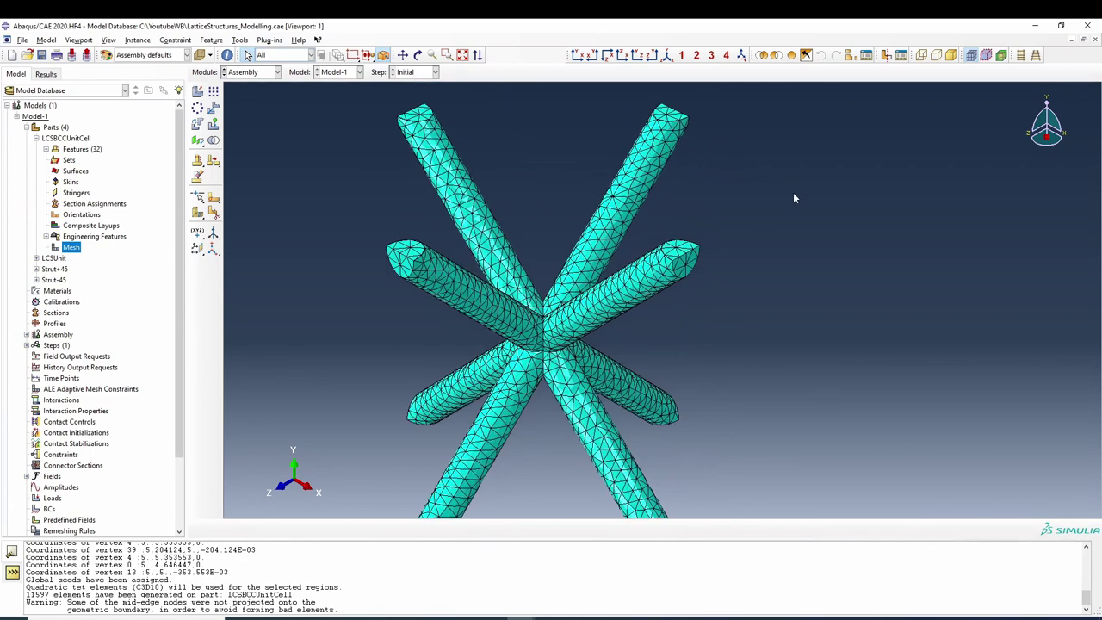
scroll(794, 192, "up", 1)
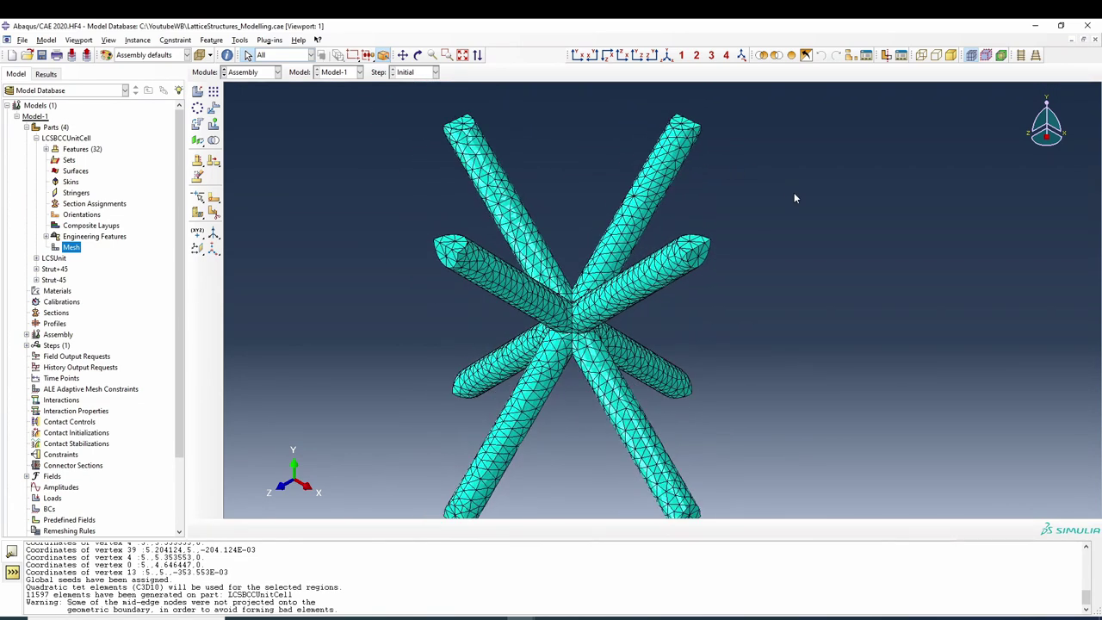
left_click(418, 54)
left_click_drag(603, 285, 483, 264)
right_click(332, 239)
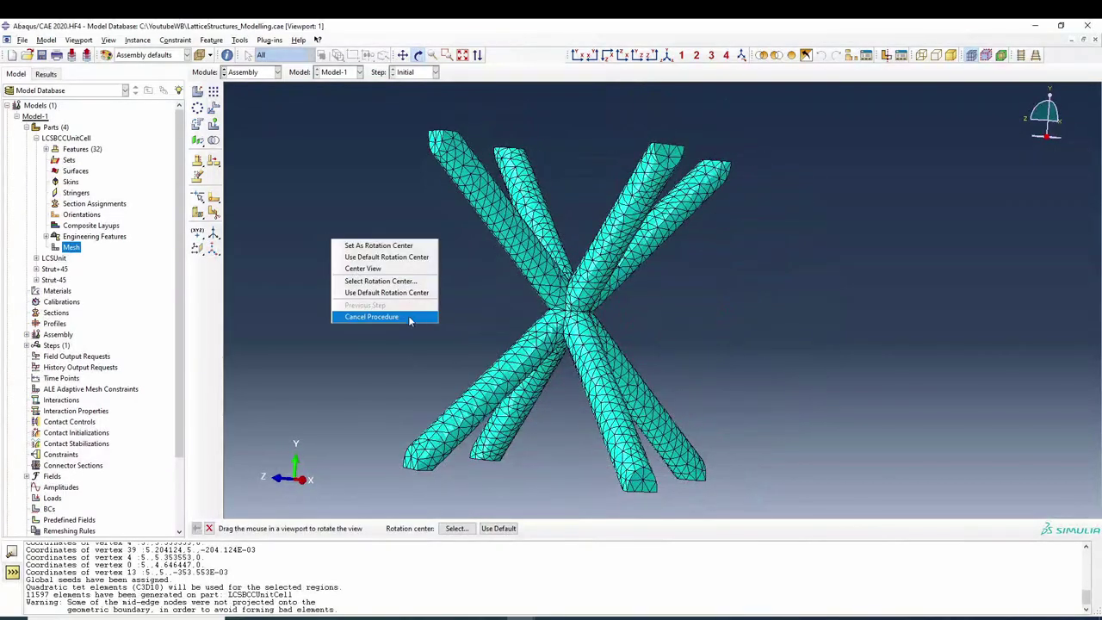
left_click(379, 316)
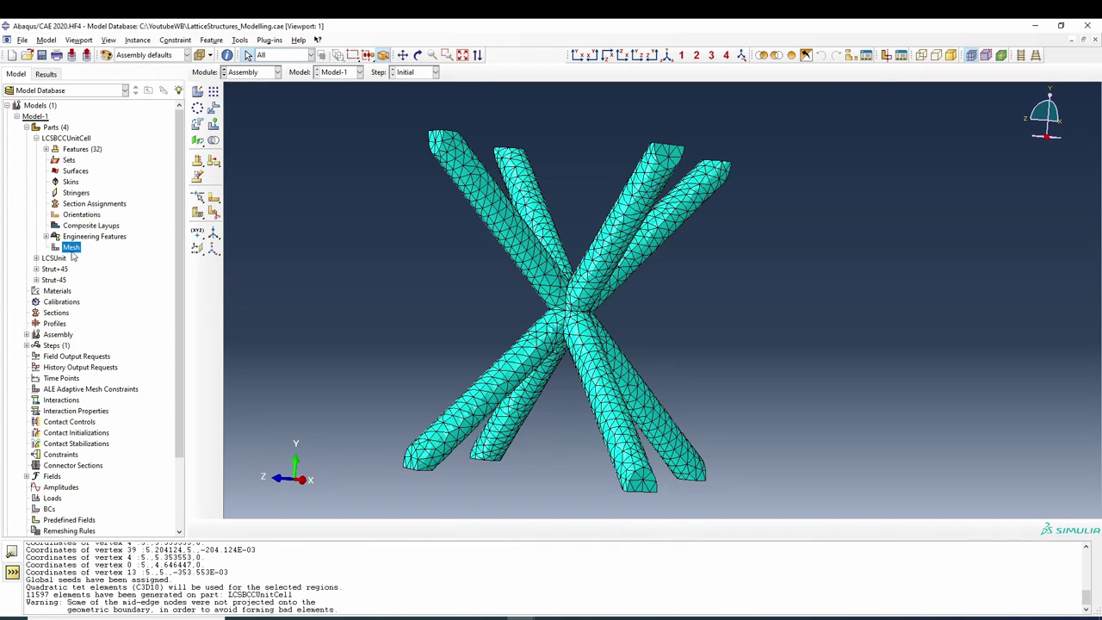
left_click(36, 138)
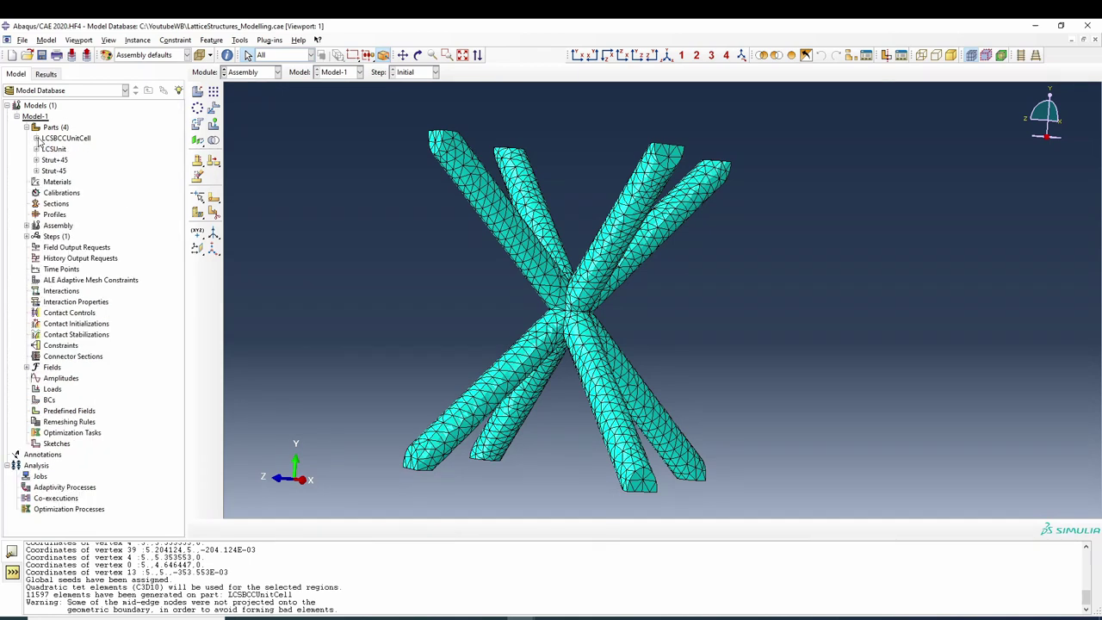
Step: Create material ABS with isotropic Elastic behaviour and begin entering its Young's Modulus
left_click(57, 181)
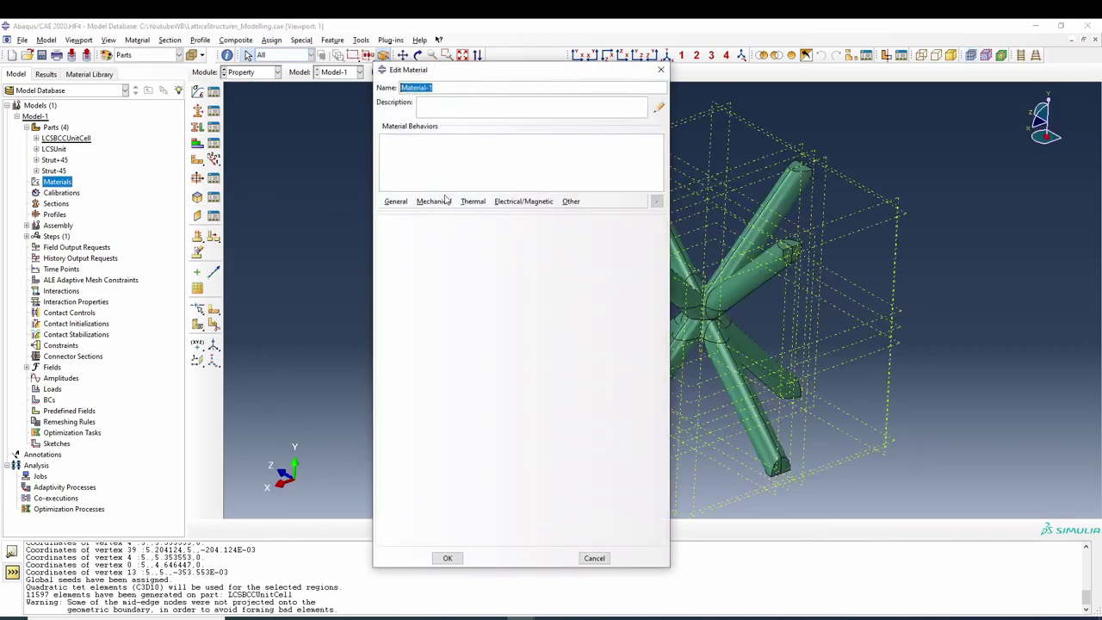
type("ABS")
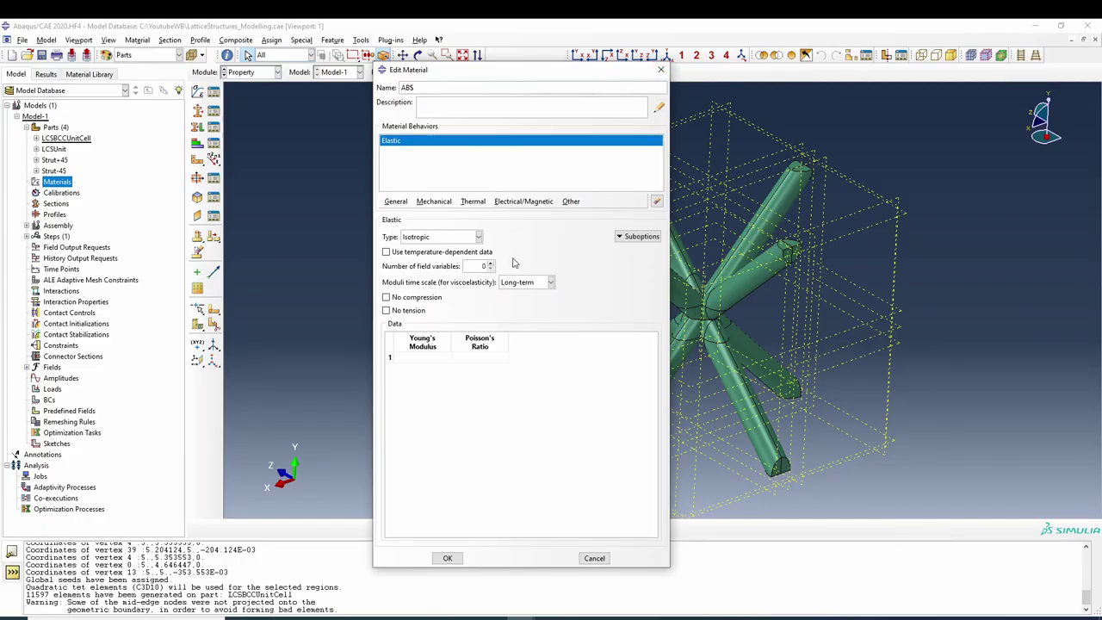
left_click(430, 359)
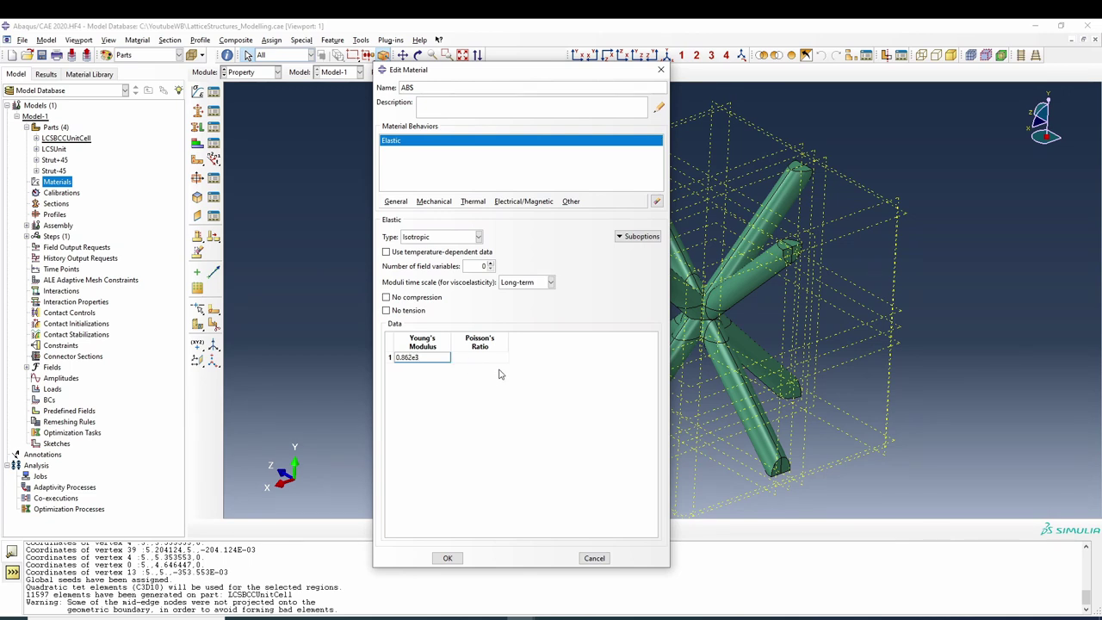
Step: Give ABS elastic modulus 0.862e3, Poisson's ratio 0.35, and plastic yield 33.33 at zero plastic strain
type("0.862e3")
left_click(482, 358)
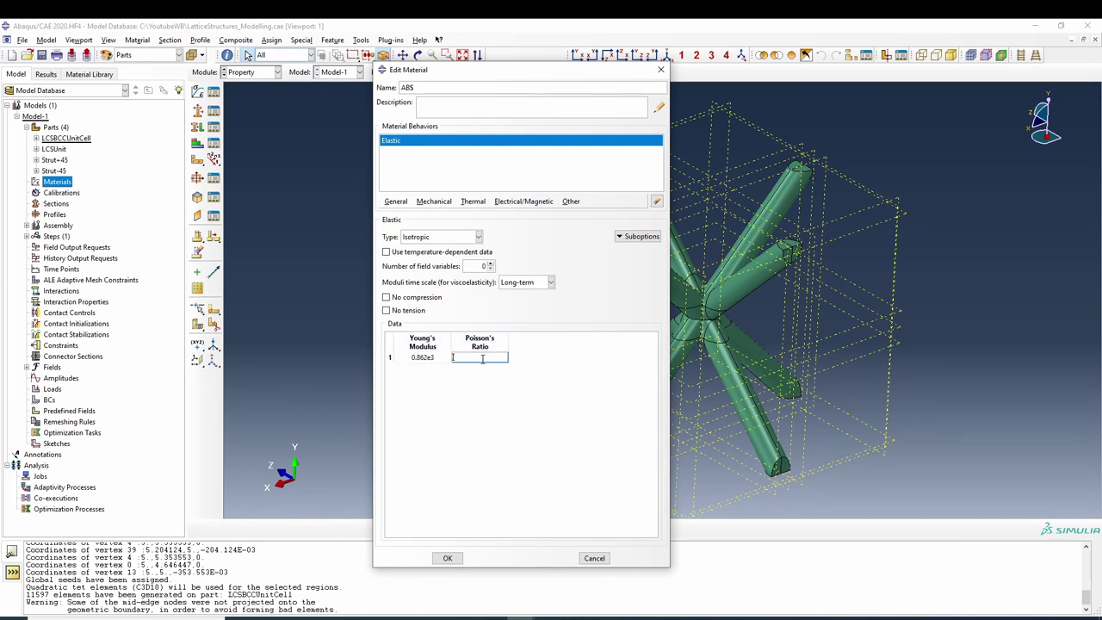
left_click(434, 200)
mouse_move(500, 225)
left_click(584, 226)
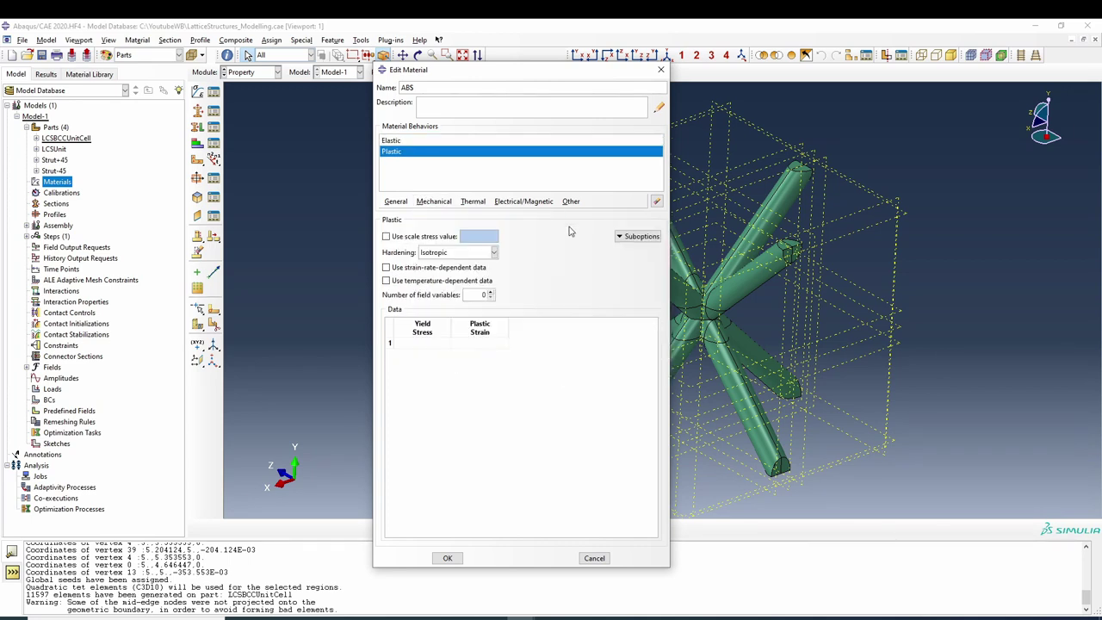
left_click(401, 349)
key("Tab")
type("0")
left_click(447, 558)
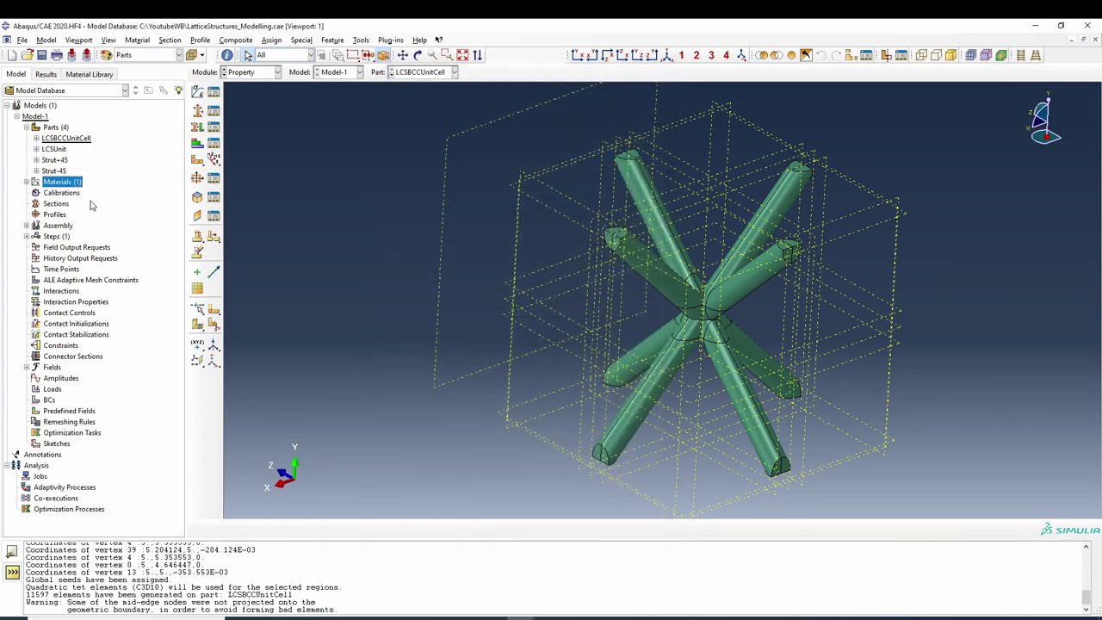
Step: Create a solid homogeneous section named SbsSection
left_click(68, 206)
double_click(69, 206)
type("S")
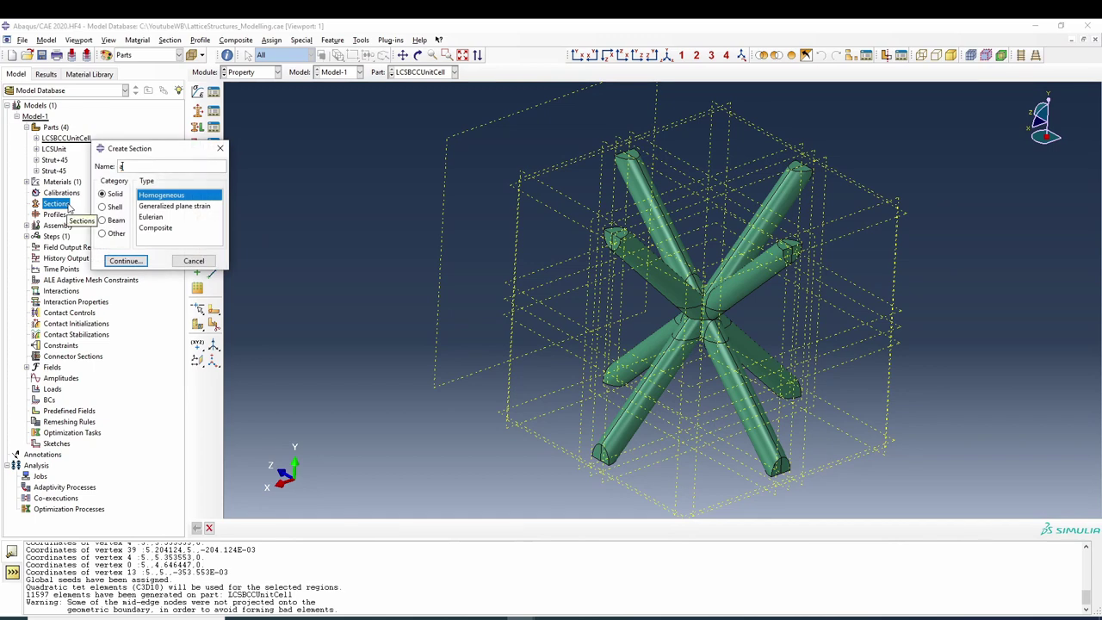
type("bsSection")
left_click(125, 260)
left_click(41, 220)
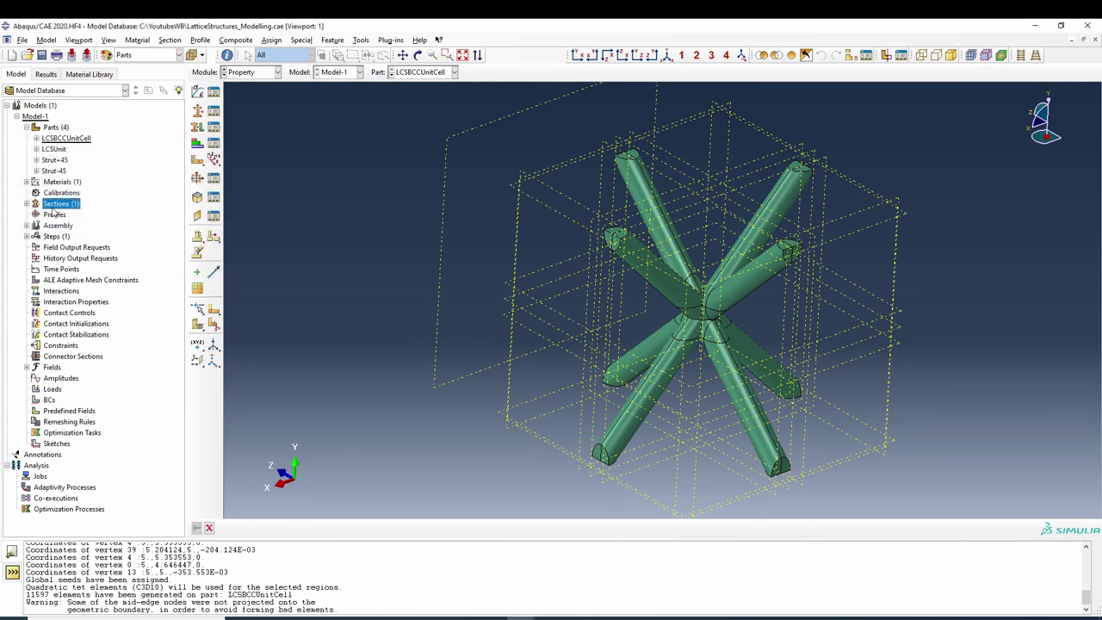
Step: Assign SbsSection to every region of the LCSBCCUnitCell lattice part
left_click(36, 137)
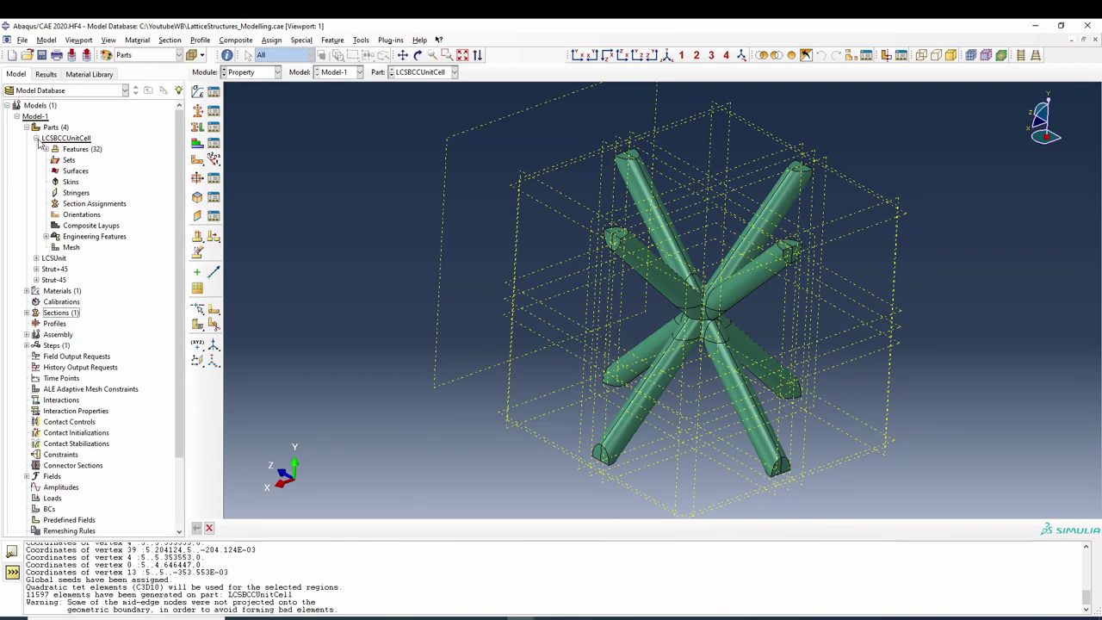
double_click(104, 206)
left_click_drag(504, 136, 849, 441)
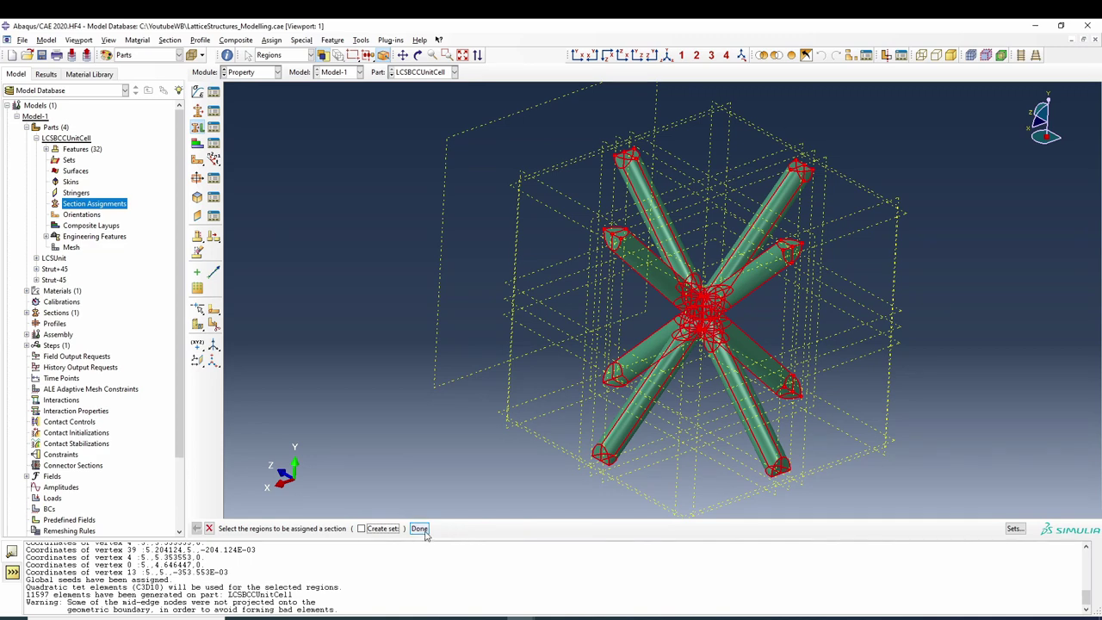
left_click(460, 528)
left_click(377, 292)
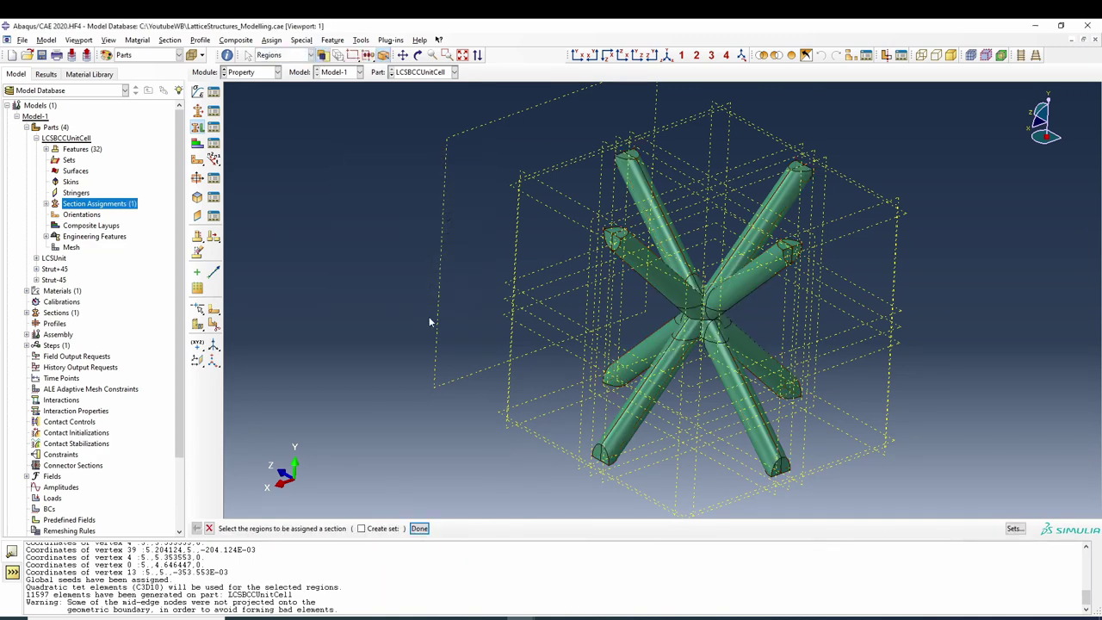
Step: Hide all datum geometry through the part display options
left_click(109, 41)
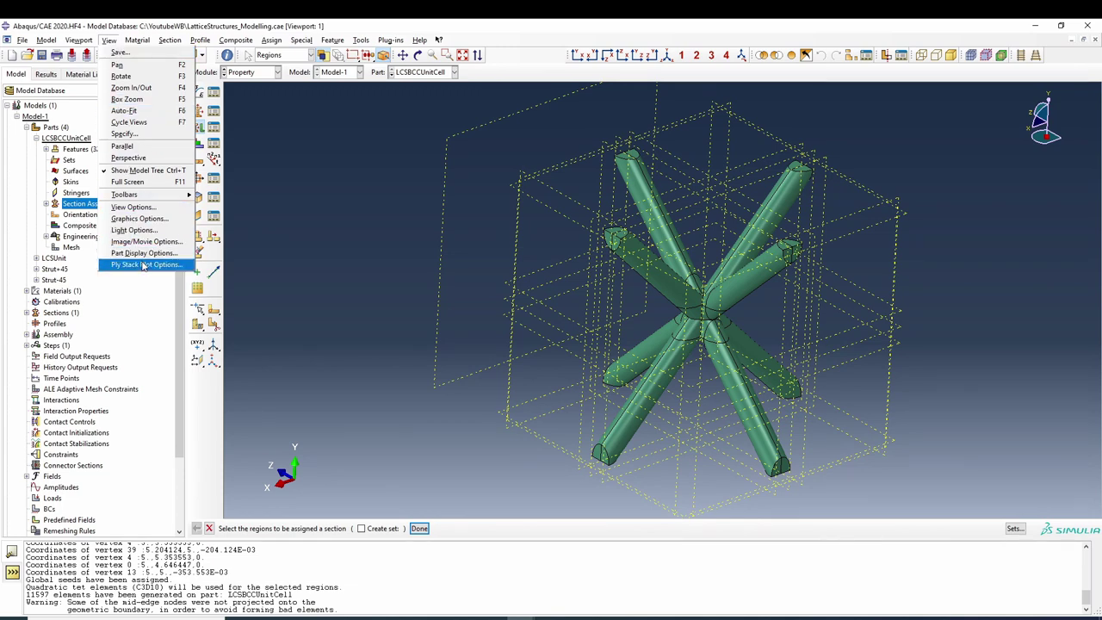
left_click(152, 253)
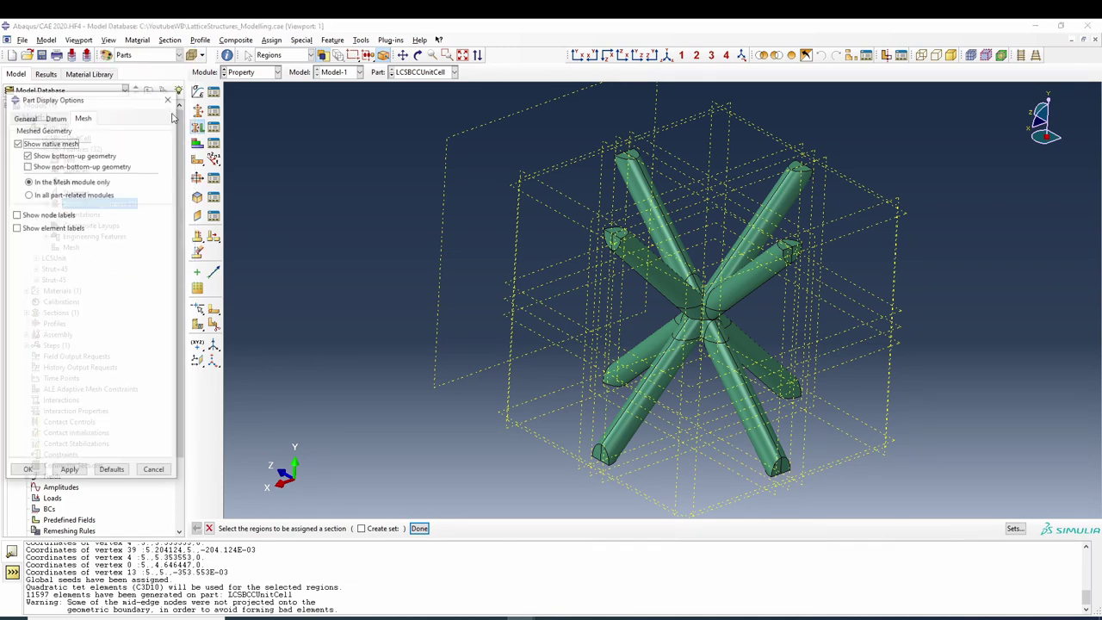
left_click(55, 118)
left_click(98, 201)
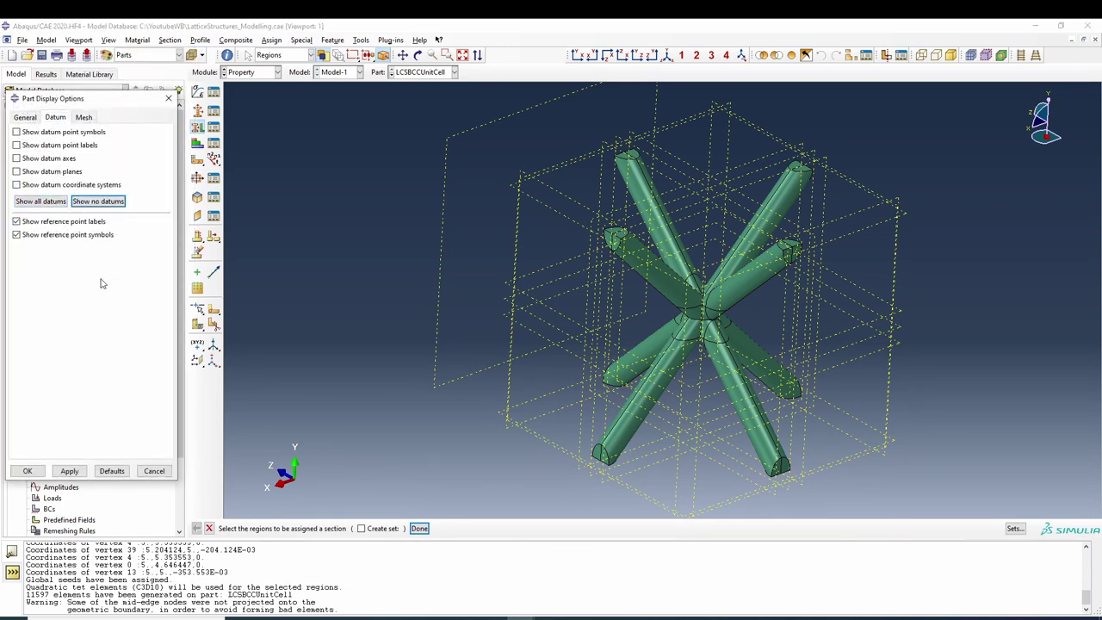
left_click(27, 471)
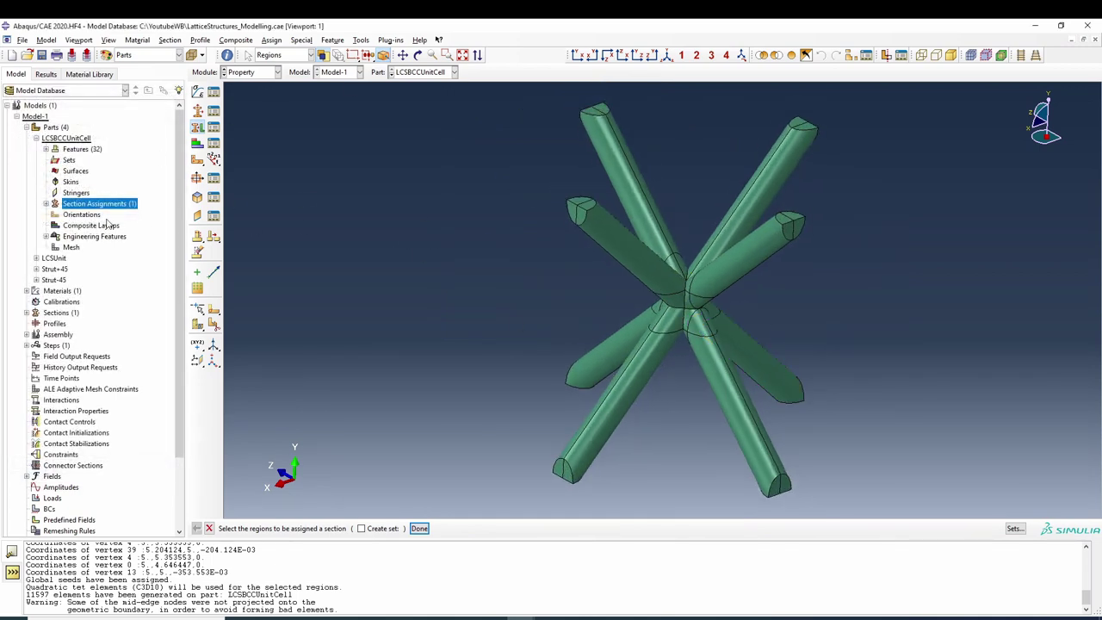
left_click(35, 138)
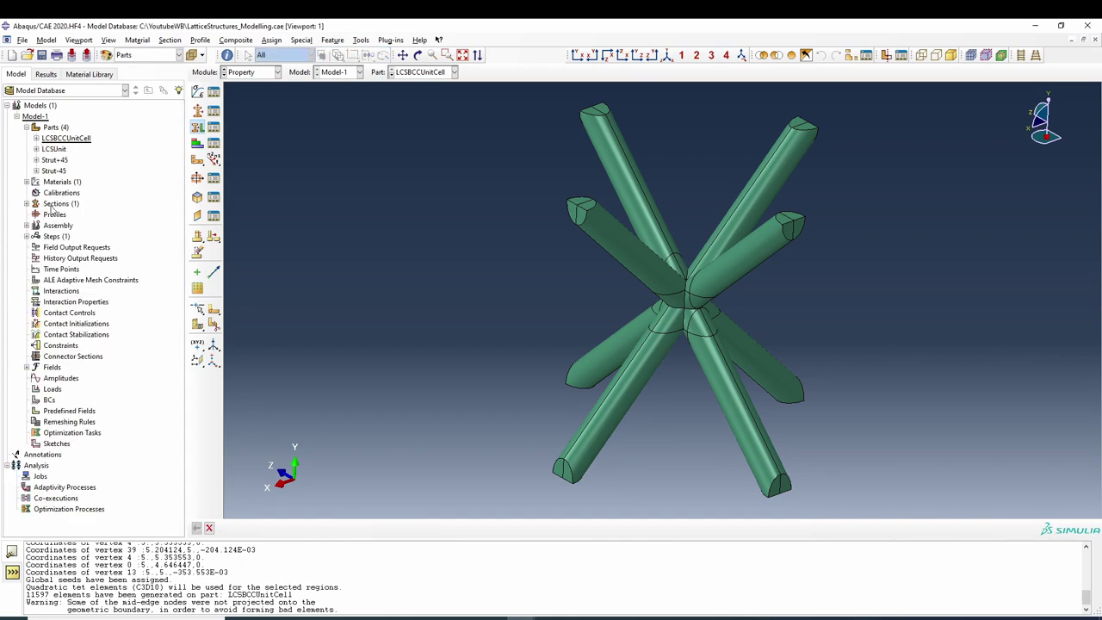
Step: Create a Static, General step named loadingStep following Initial
double_click(56, 236)
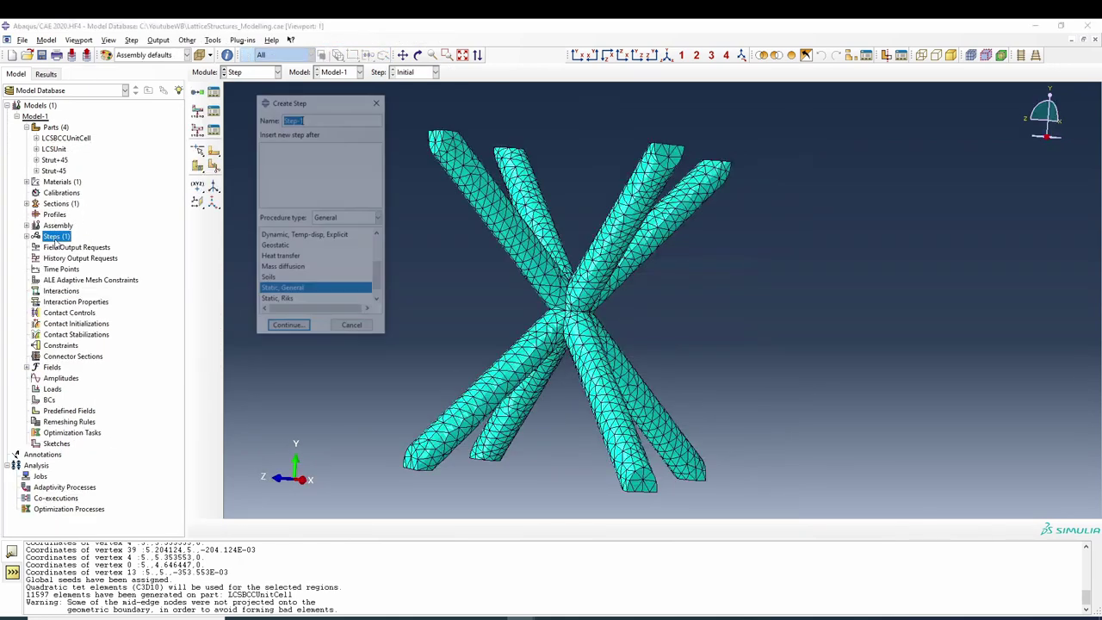
type("loading")
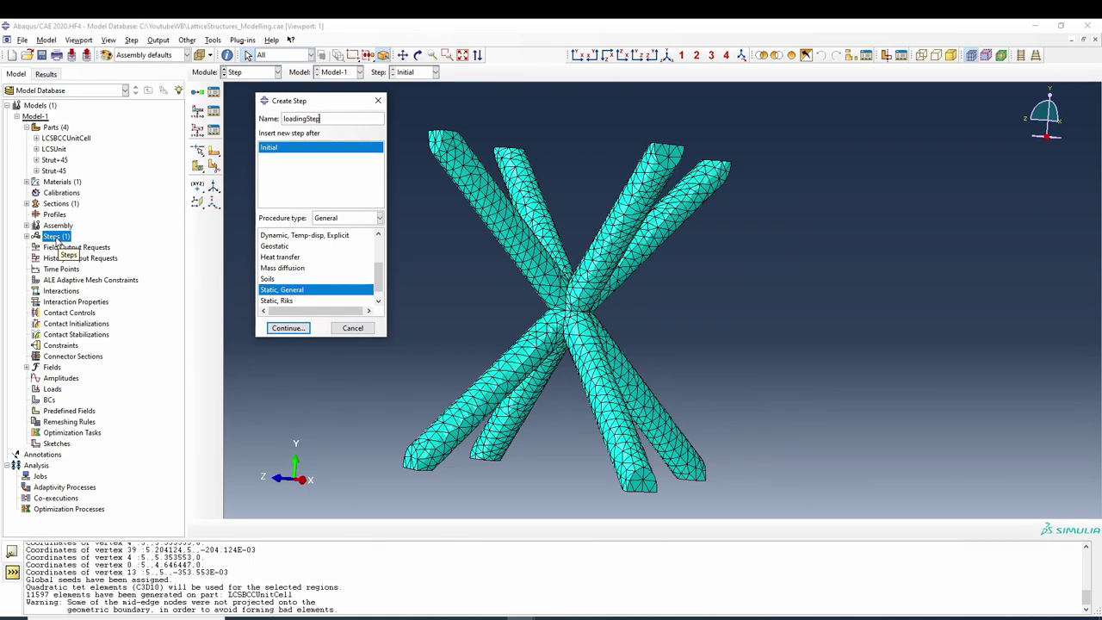
left_click(289, 328)
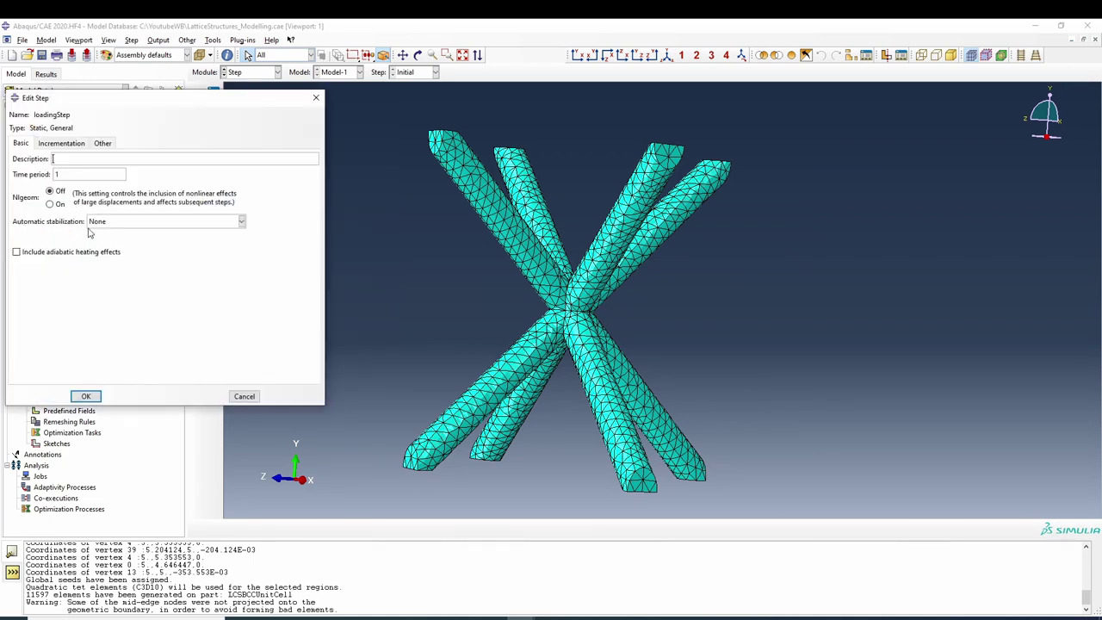
left_click(86, 397)
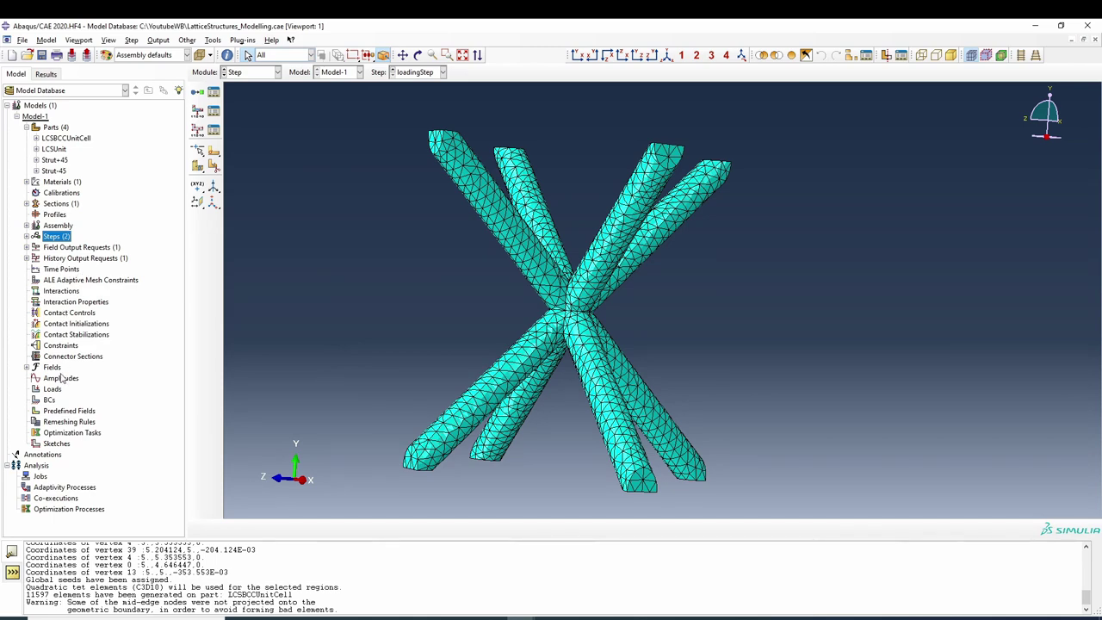
double_click(50, 400)
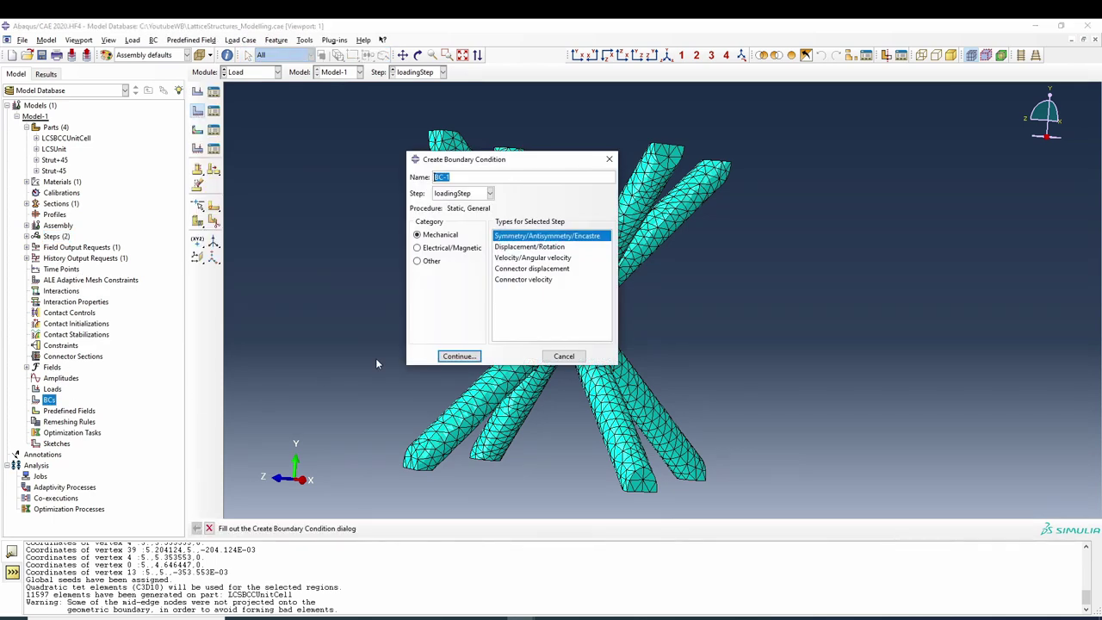
left_click(564, 356)
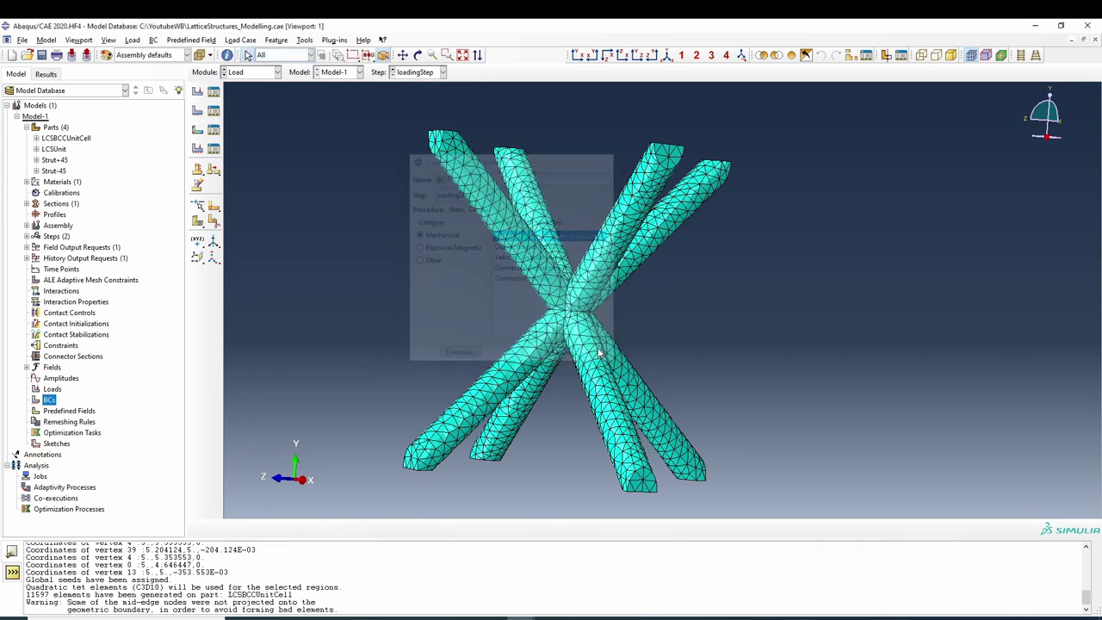
Step: Display the lattice as geometry, orbit it, and begin defining a new assembly set
left_click(971, 57)
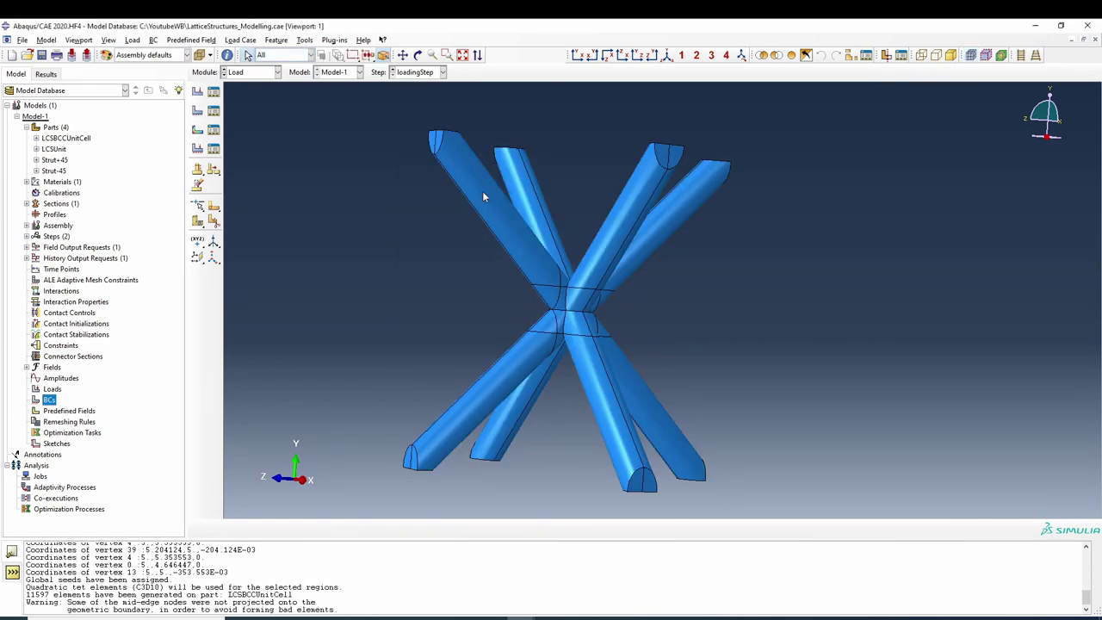
left_click(419, 54)
left_click_drag(284, 112, 257, 190)
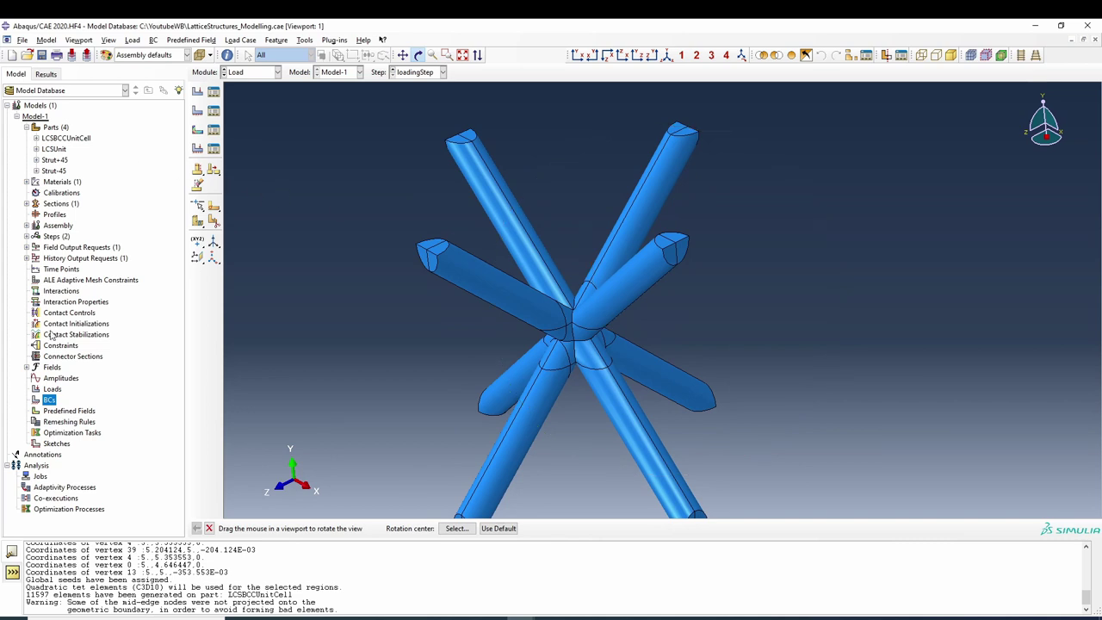
left_click(26, 226)
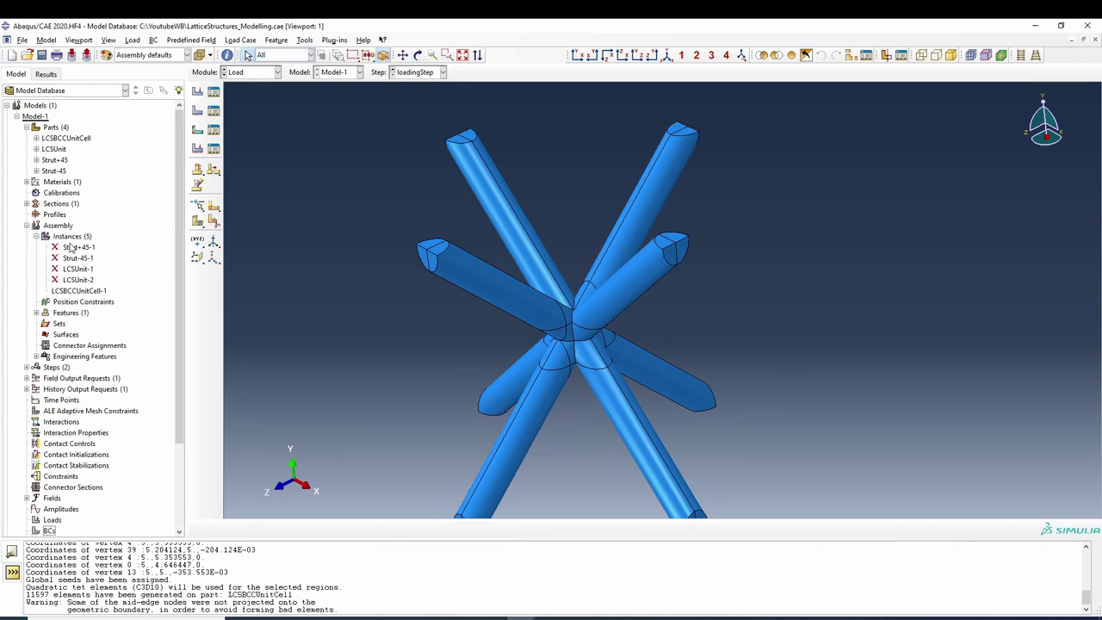
double_click(59, 324)
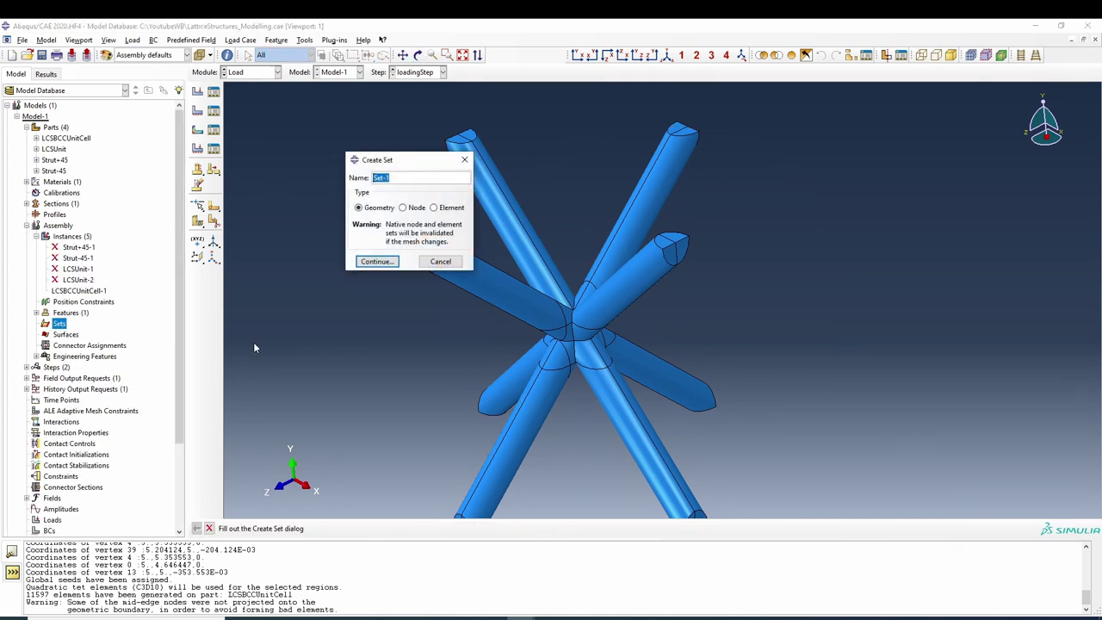
Step: Create set YTopSet from the 8 top strut end faces of the lattice
type("YTop")
left_click(376, 260)
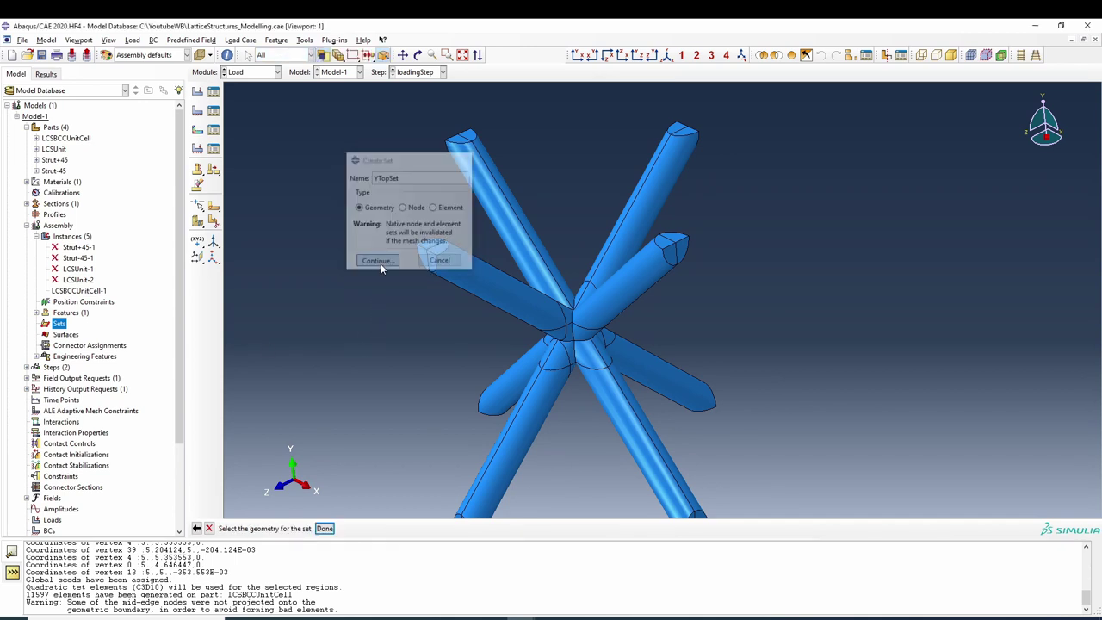
left_click(462, 142)
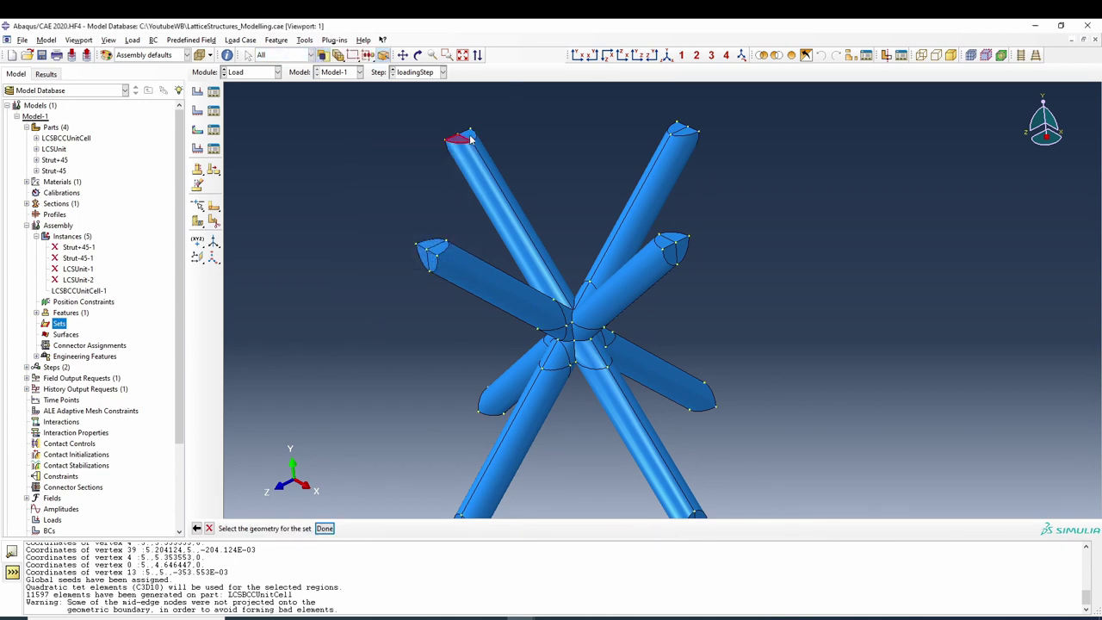
left_click(680, 129, "shift")
left_click(677, 242, "shift")
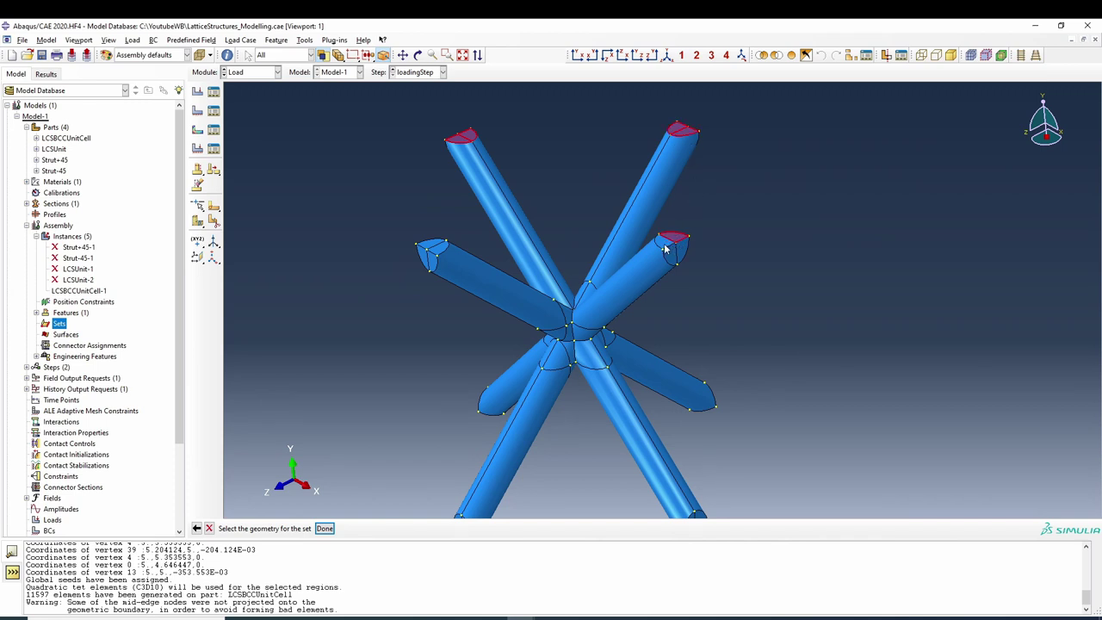
left_click(429, 247, "shift")
left_click(325, 528)
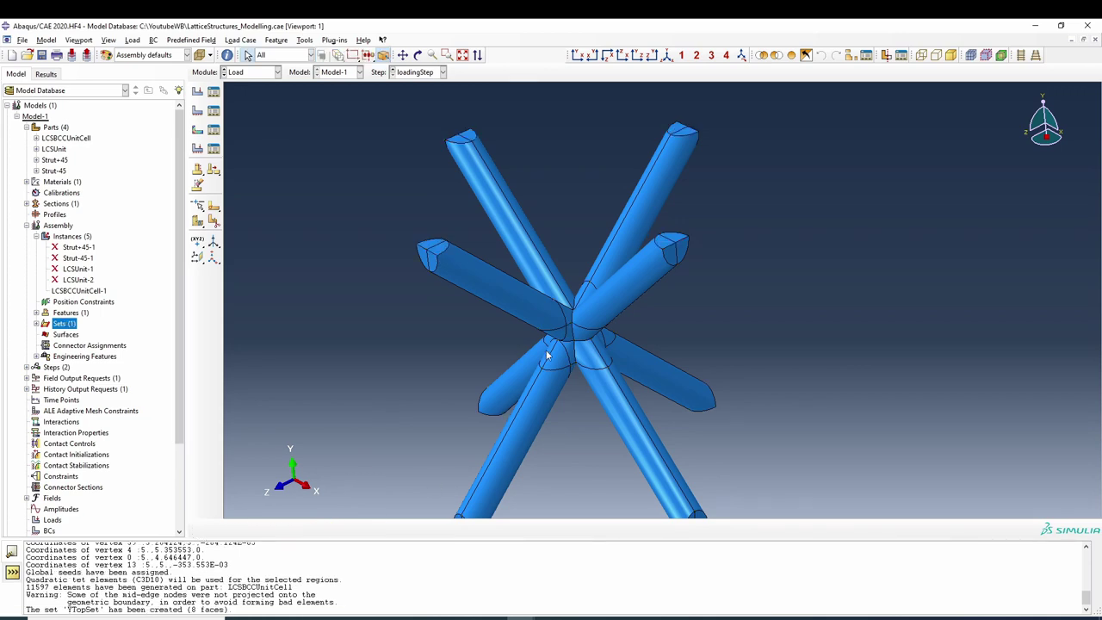
left_click(418, 54)
left_click_drag(602, 284, 412, 171)
right_click(411, 171)
left_click(465, 245)
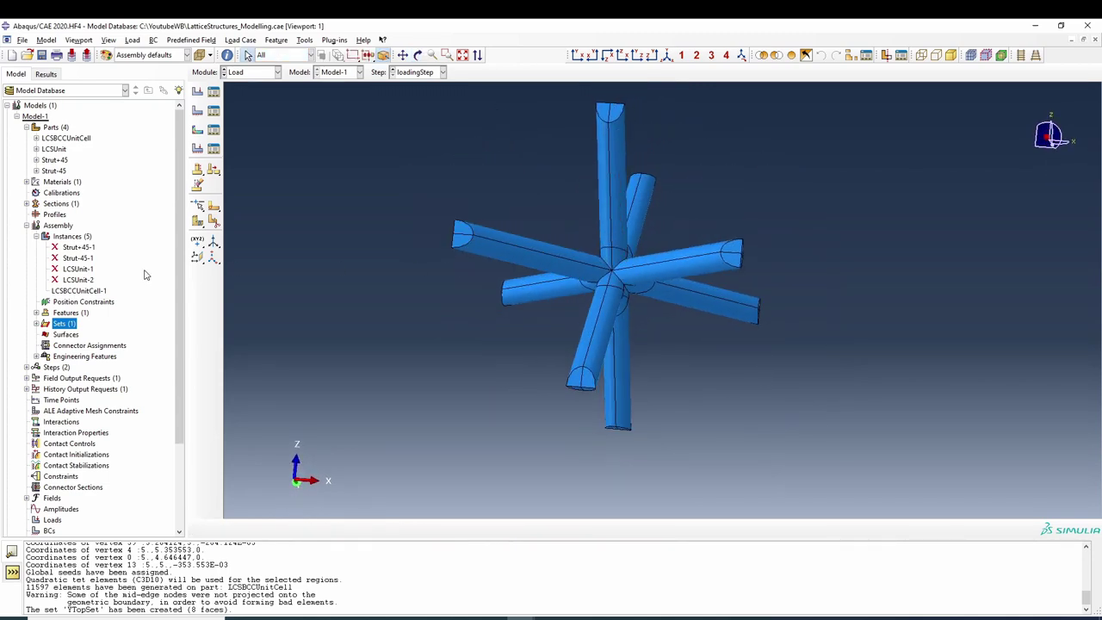
Step: Create set YBaseSet from the 8 strut end faces at the lattice base
double_click(61, 323)
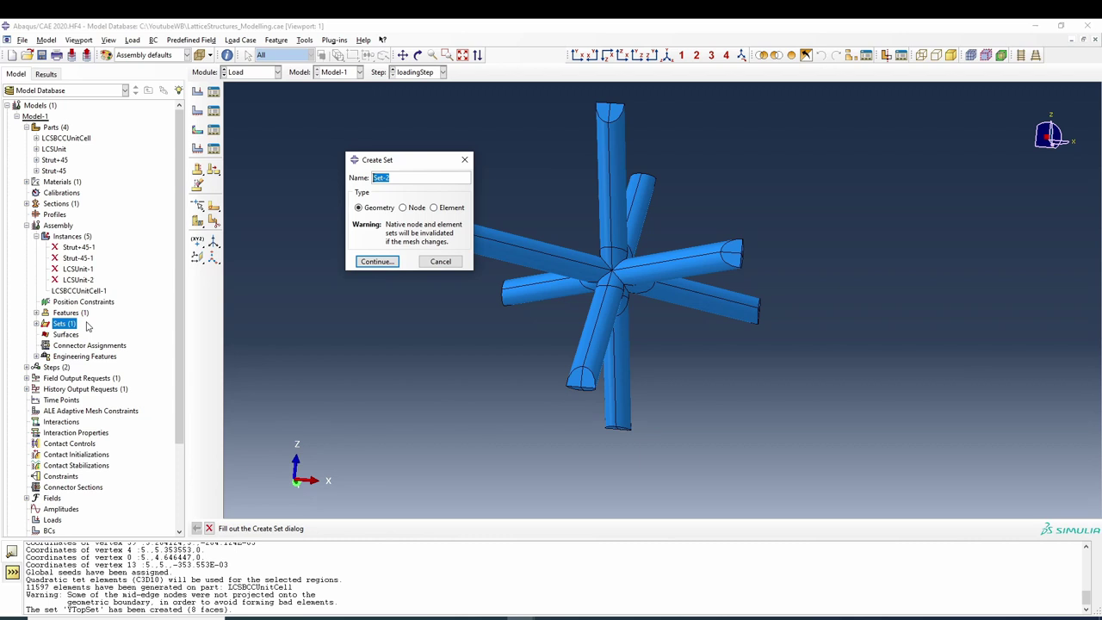
type("YBase")
key("Return")
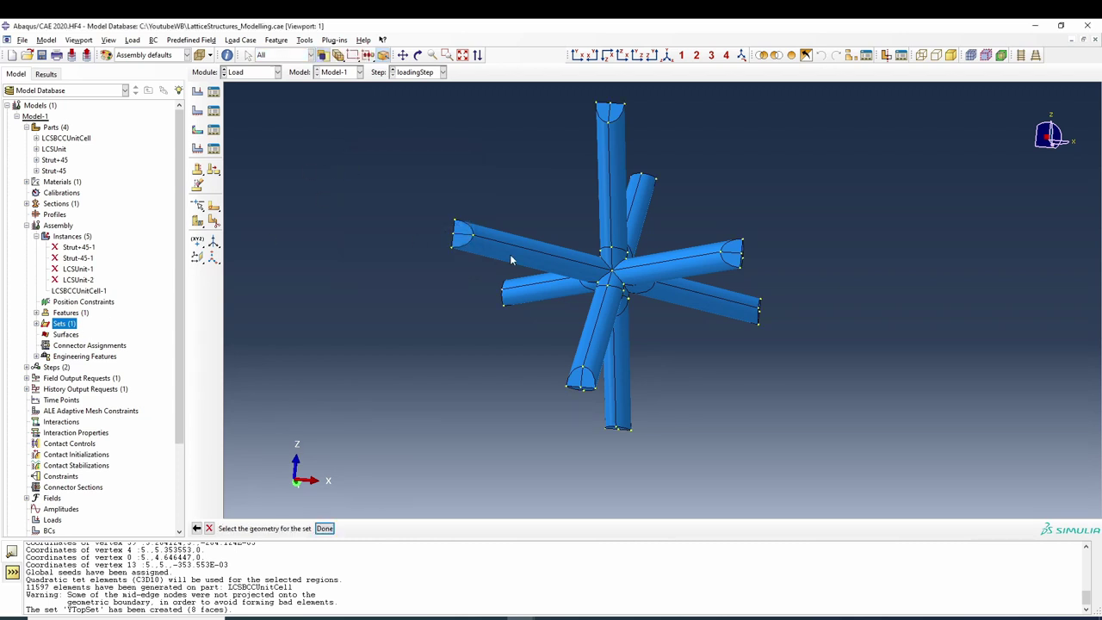
left_click(465, 233)
left_click(579, 384, "shift")
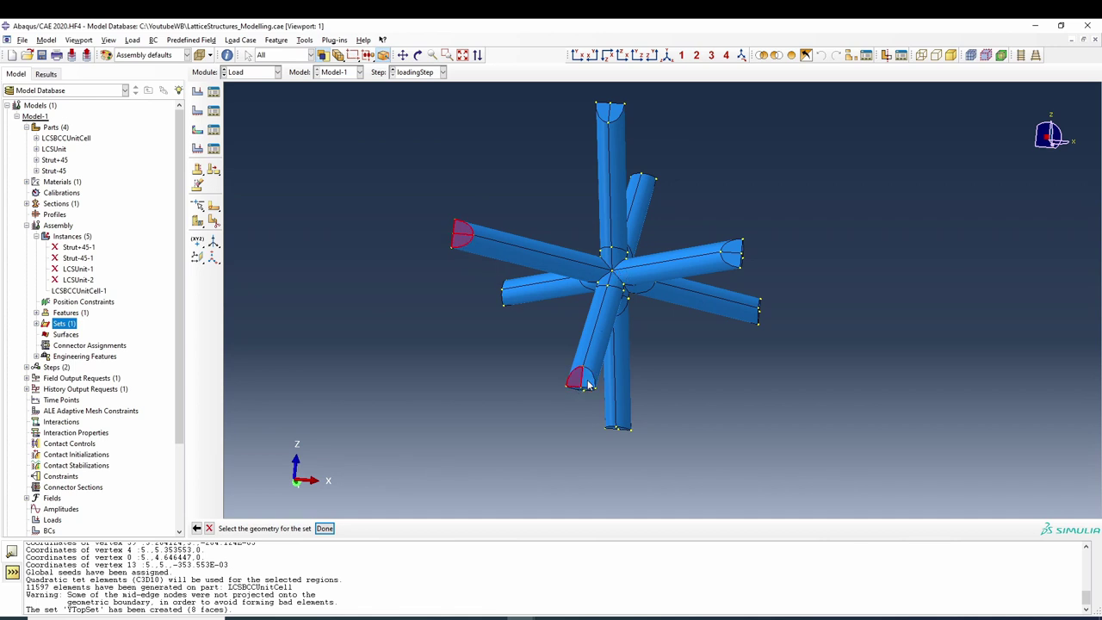
left_click(732, 259, "shift")
left_click(611, 110, "shift")
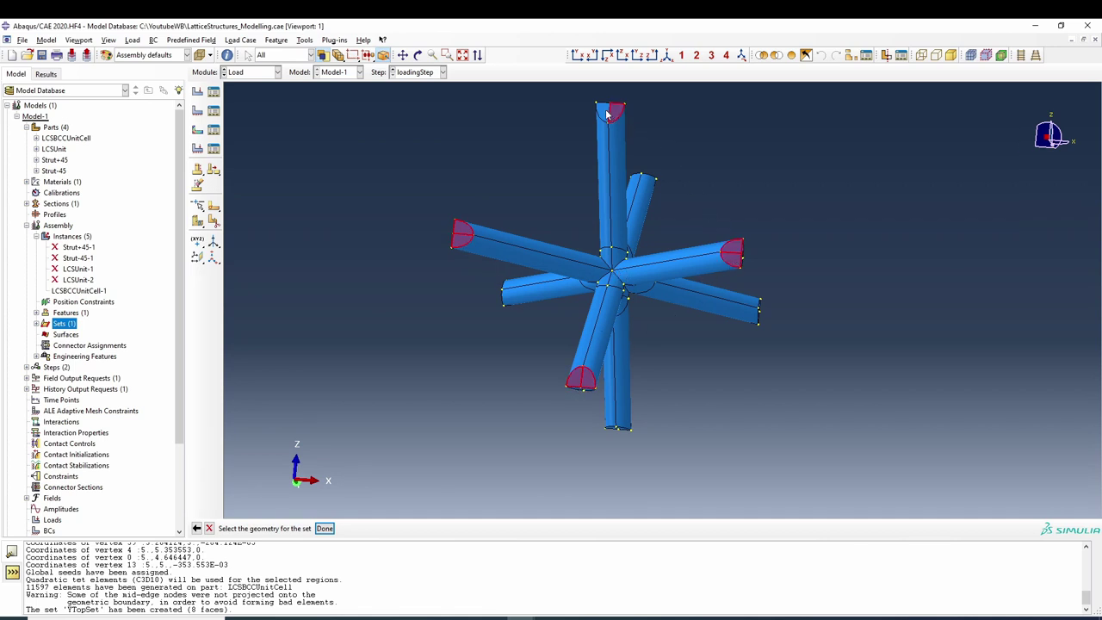
left_click(324, 527)
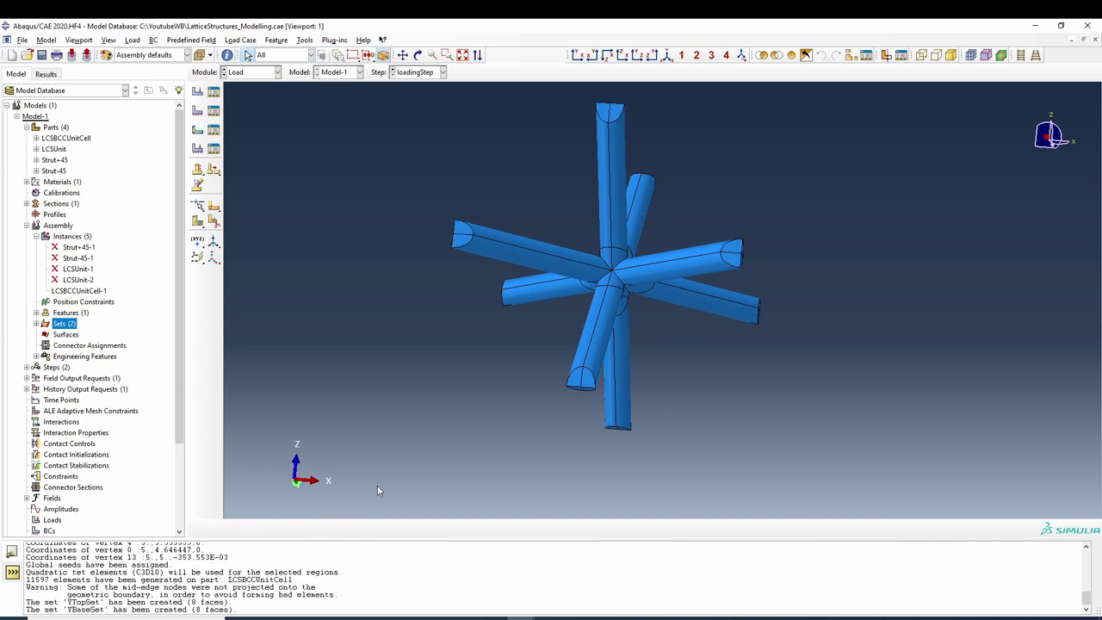
left_click(418, 54)
left_click_drag(672, 138, 641, 293)
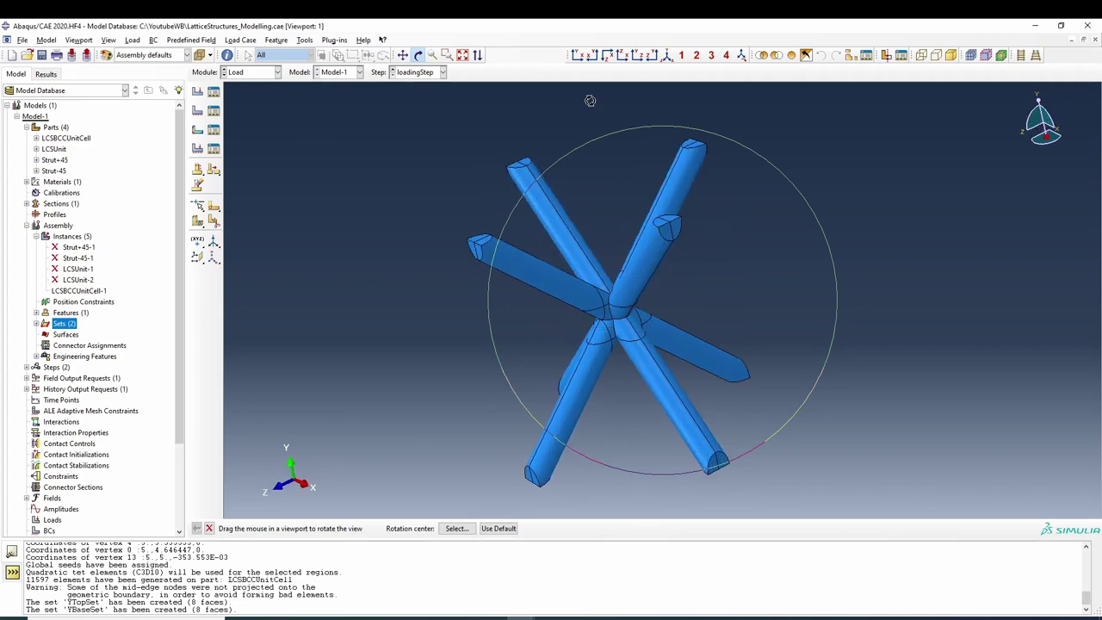
Step: Snap to a preset view and query a strut end point's coordinates
left_click(667, 54)
right_click(422, 147)
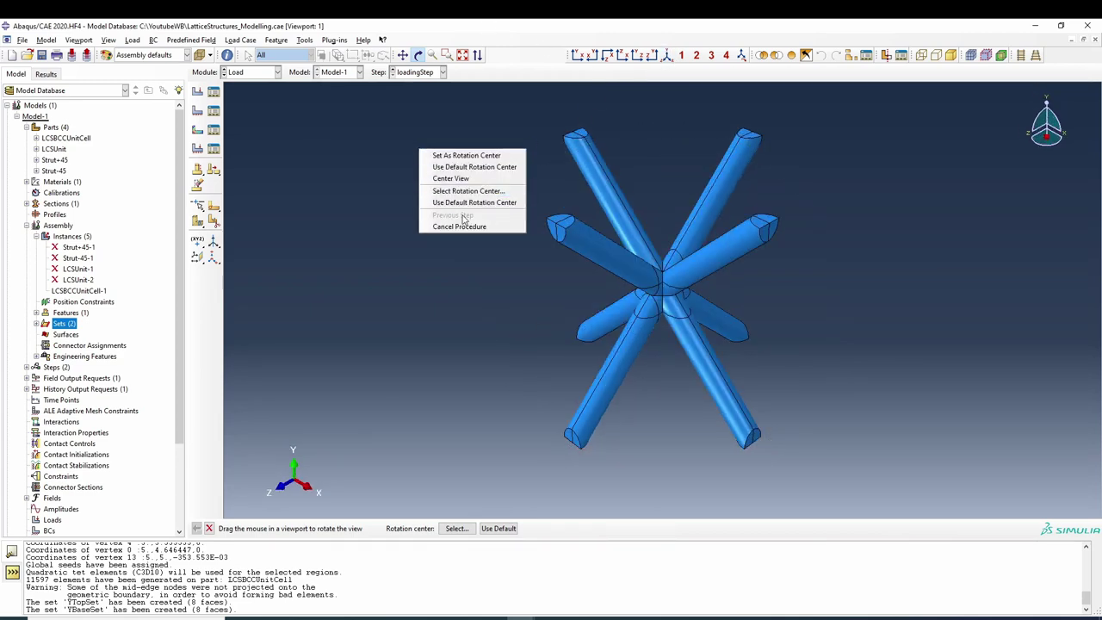
left_click(471, 230)
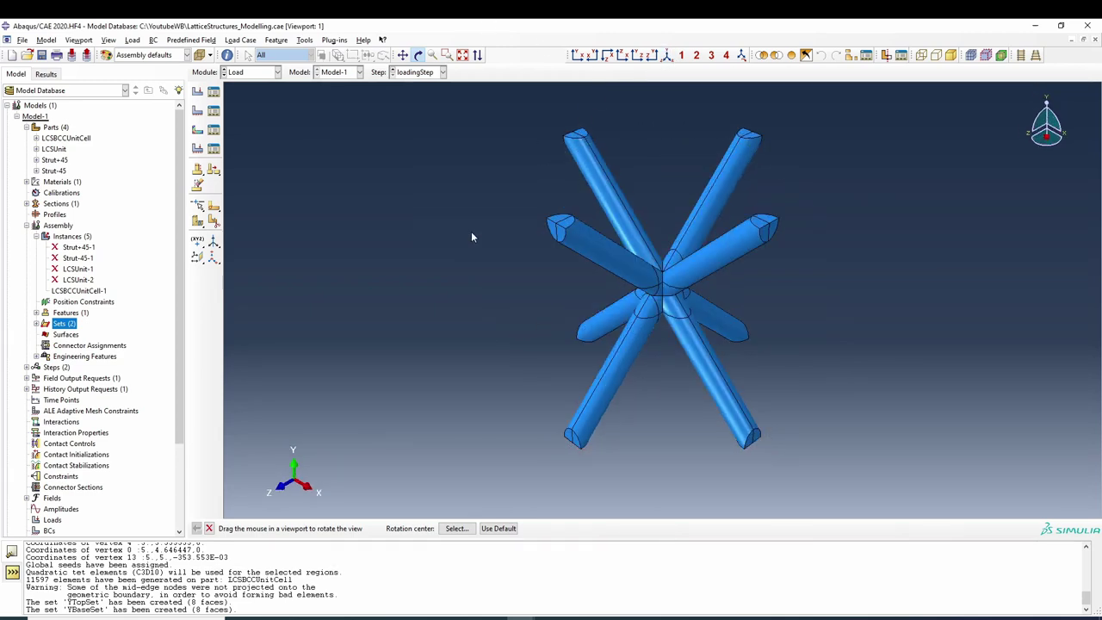
left_click(226, 54)
left_click(39, 130)
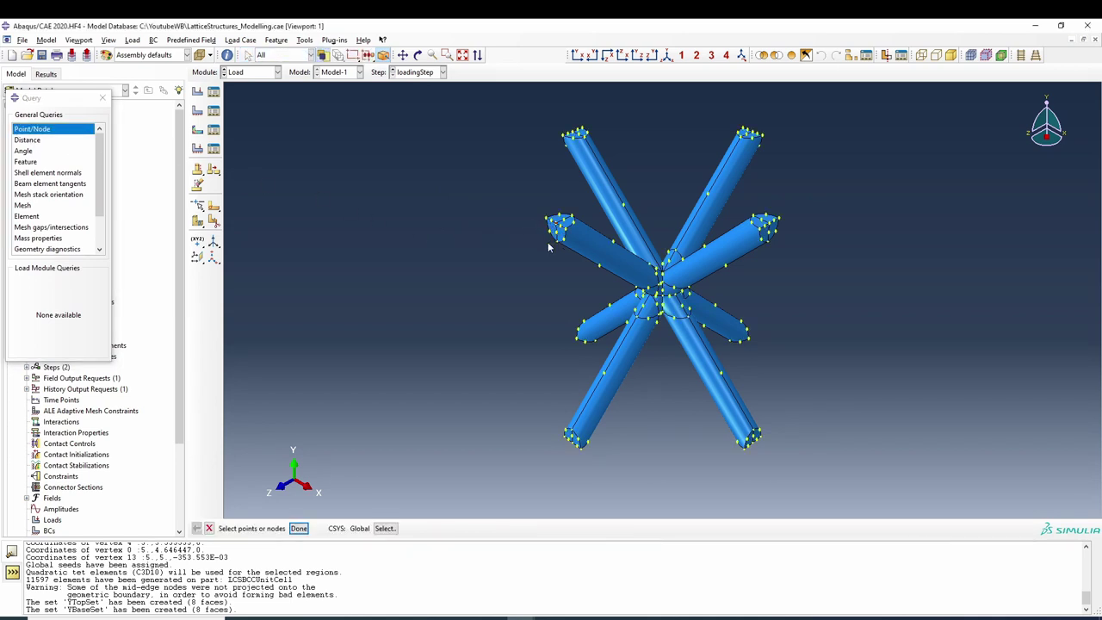
left_click(299, 528)
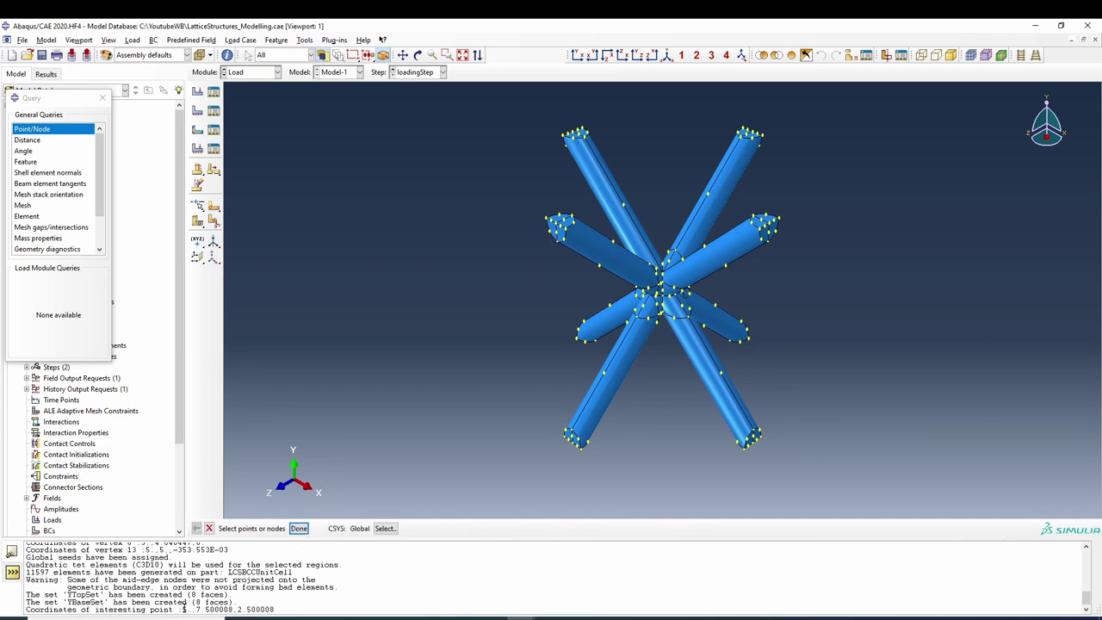
left_click_drag(183, 609, 282, 611)
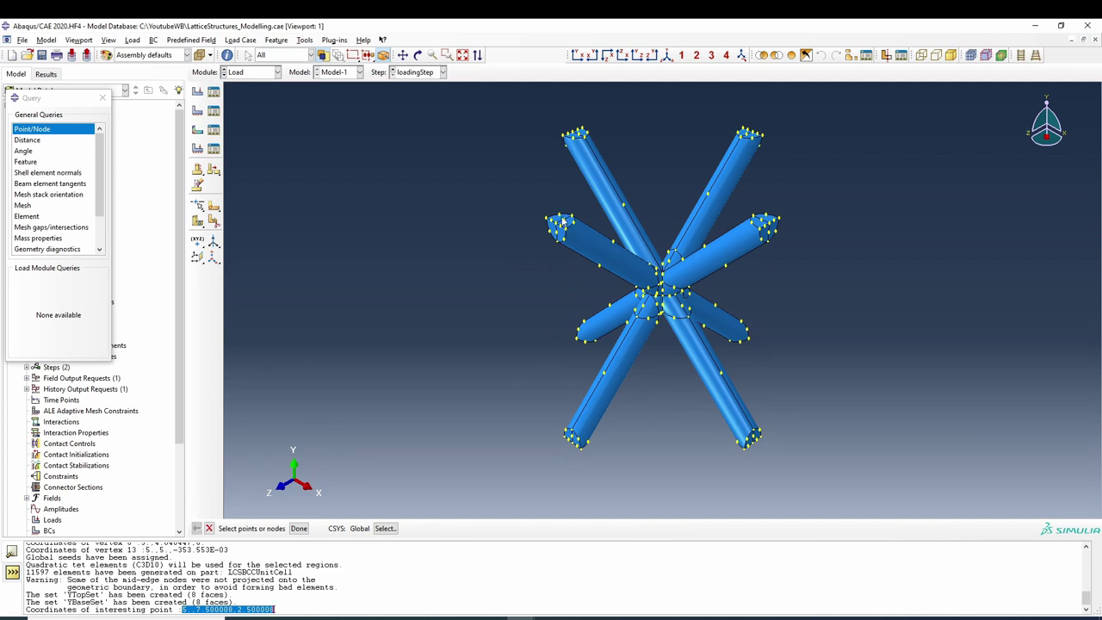
Step: Place reference point RP-1 at 5, 7.5, 3 and begin another new set
left_click(304, 41)
left_click(311, 64)
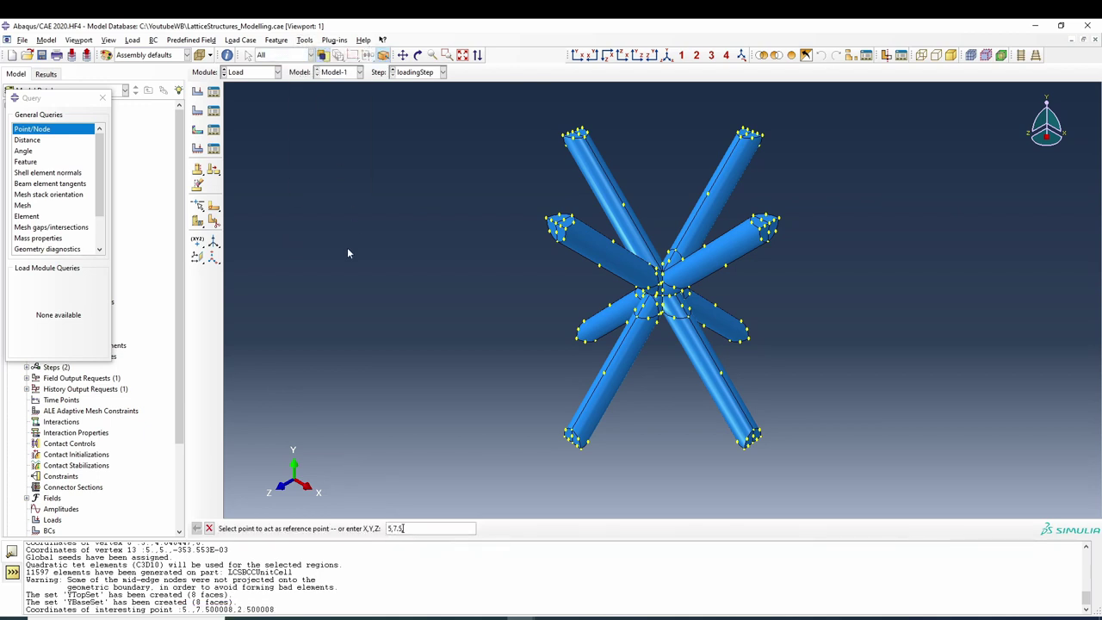
type("5,7.5,3")
key("Return")
left_click(102, 98)
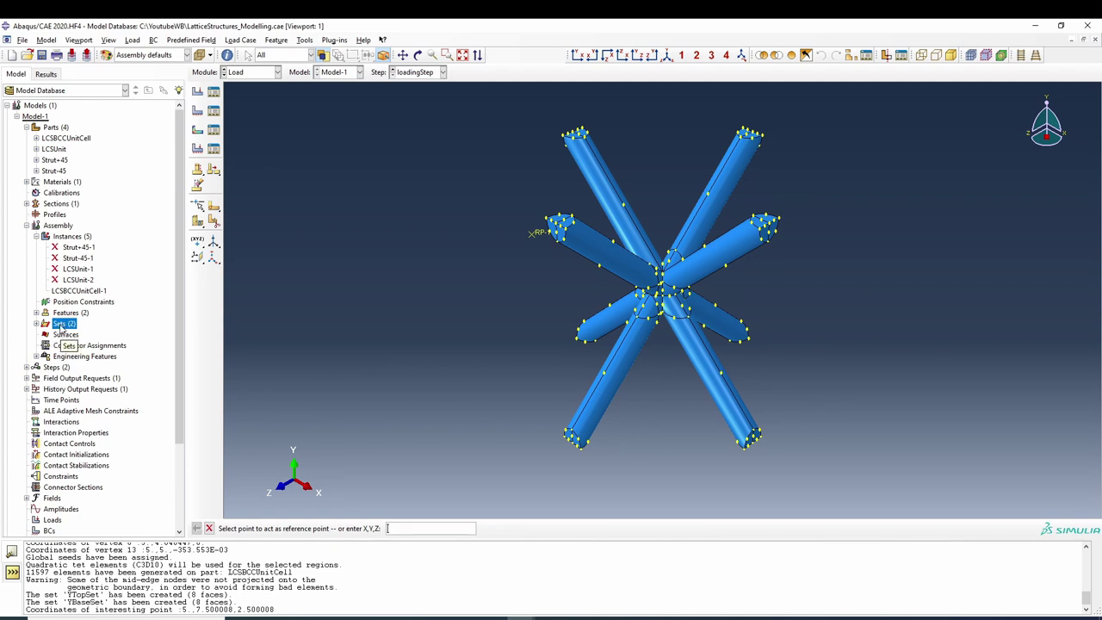
key("Escape")
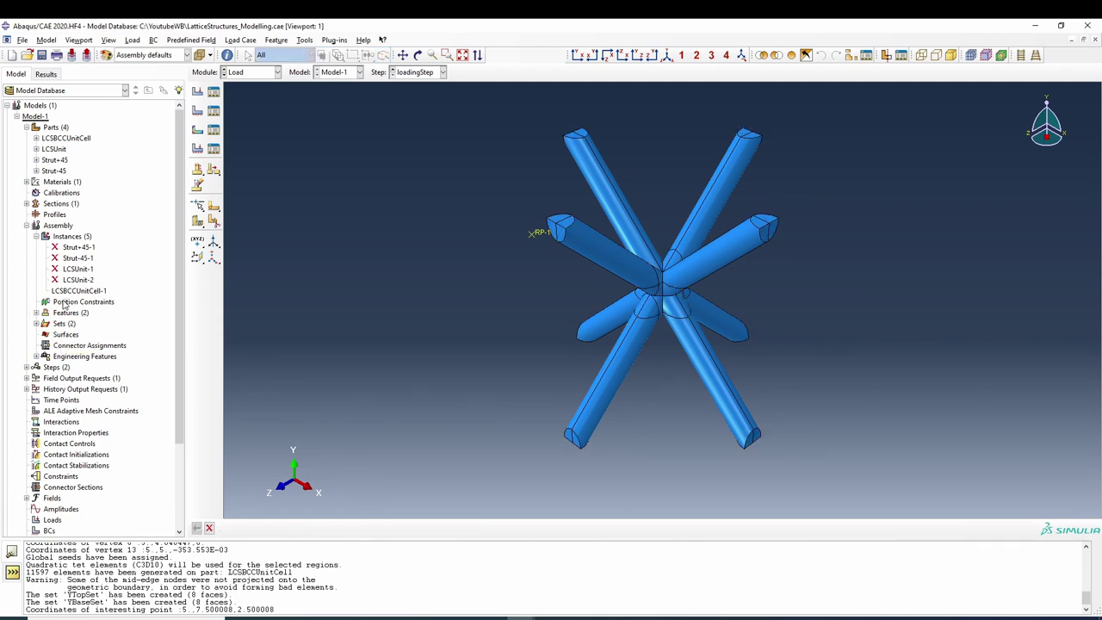
double_click(63, 324)
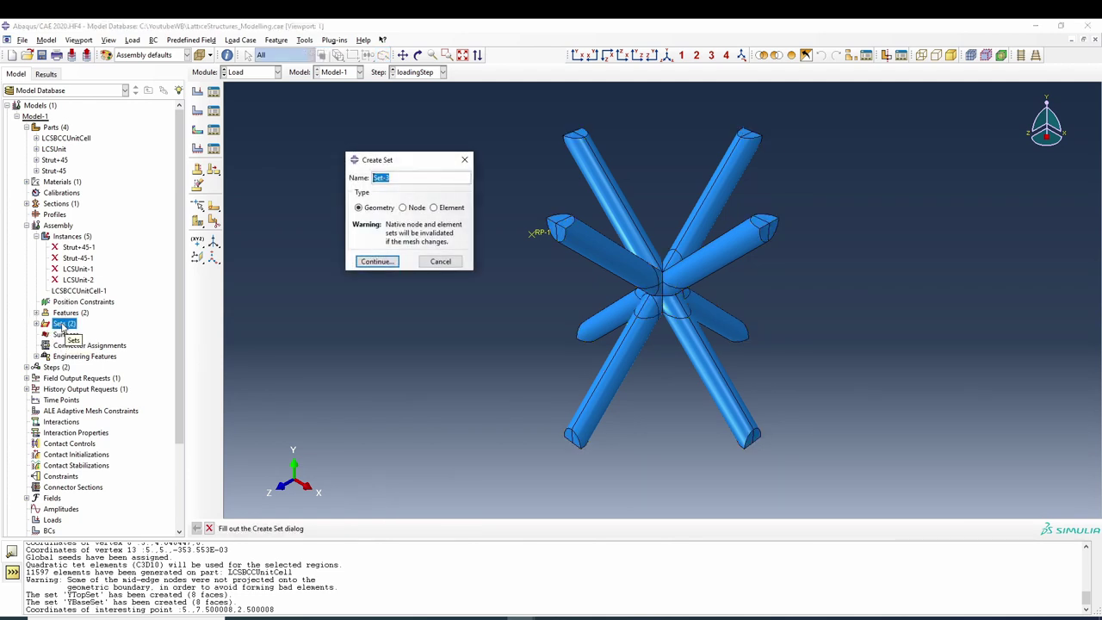
Step: Create set RPSet containing reference point RP-1
type("RPS")
key("Return")
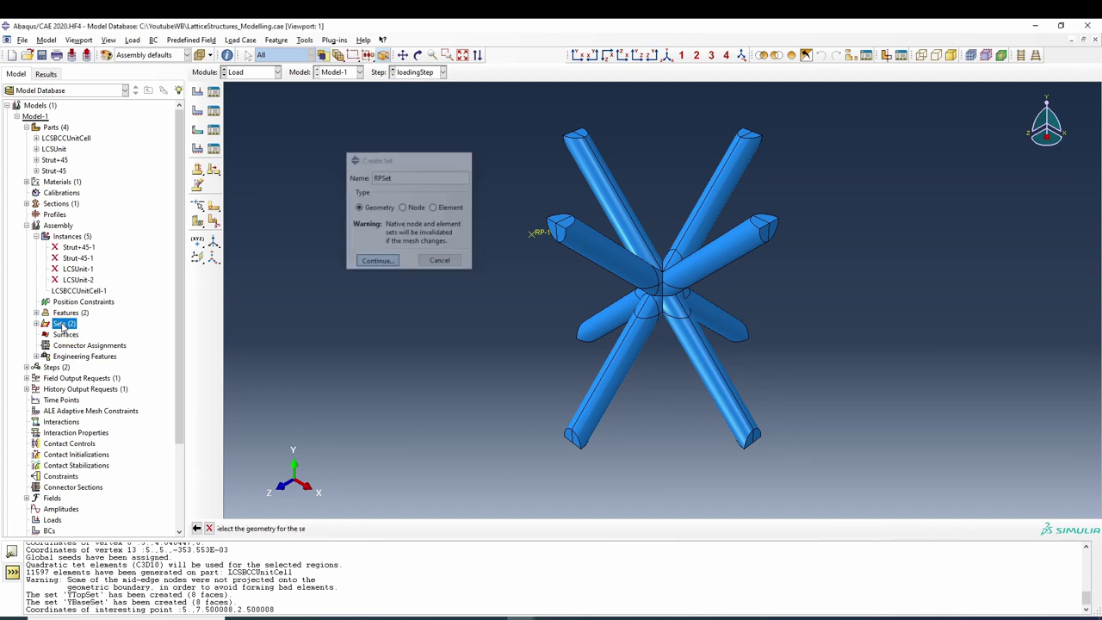
left_click(534, 235)
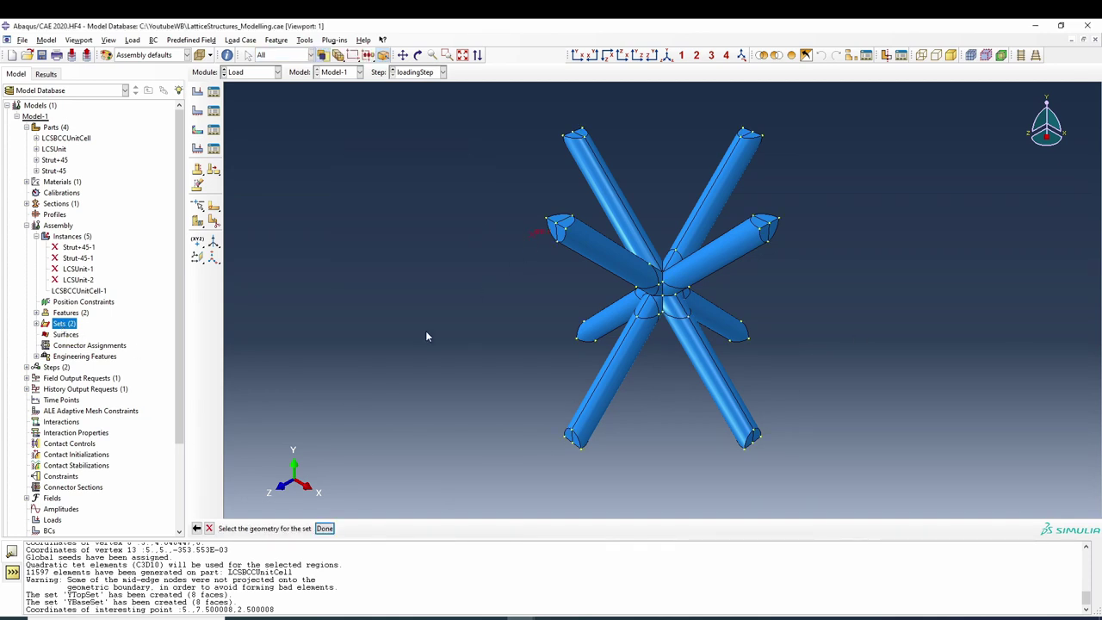
left_click(324, 528)
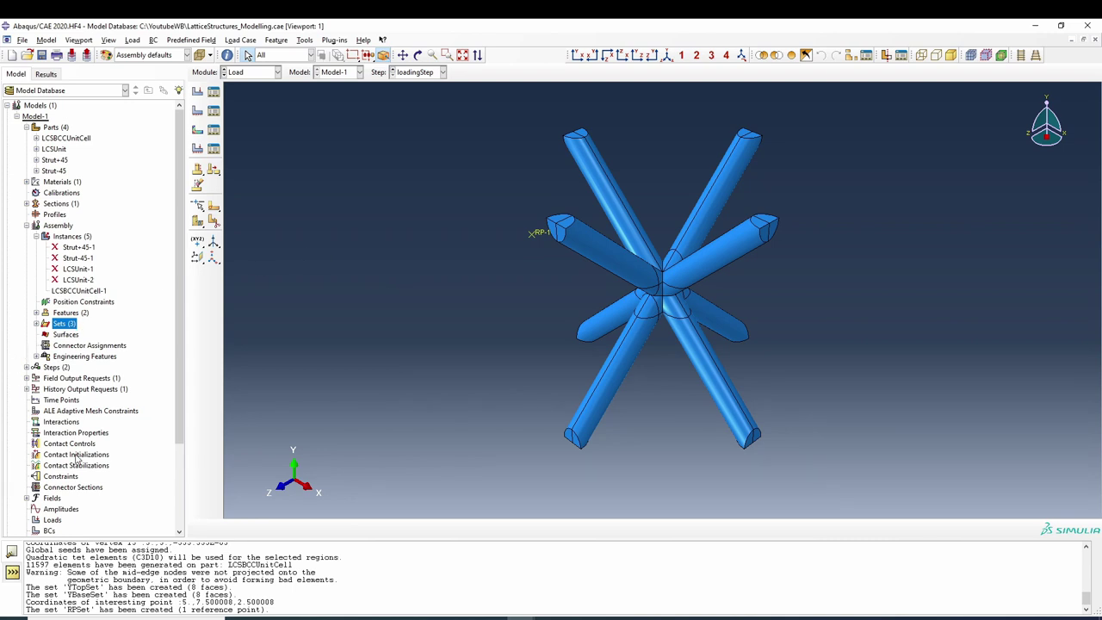
scroll(76, 459, "down", 3)
Step: Add displacement BC RollerBase in the Initial step, fixing U2 on YBaseSet
double_click(49, 433)
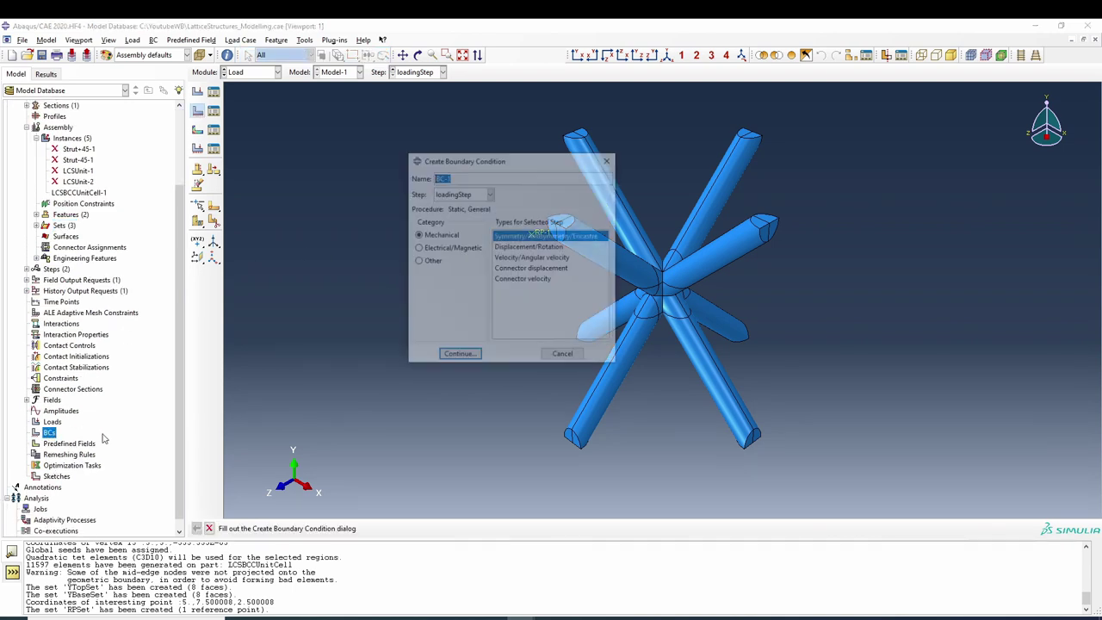
type("FixedBase")
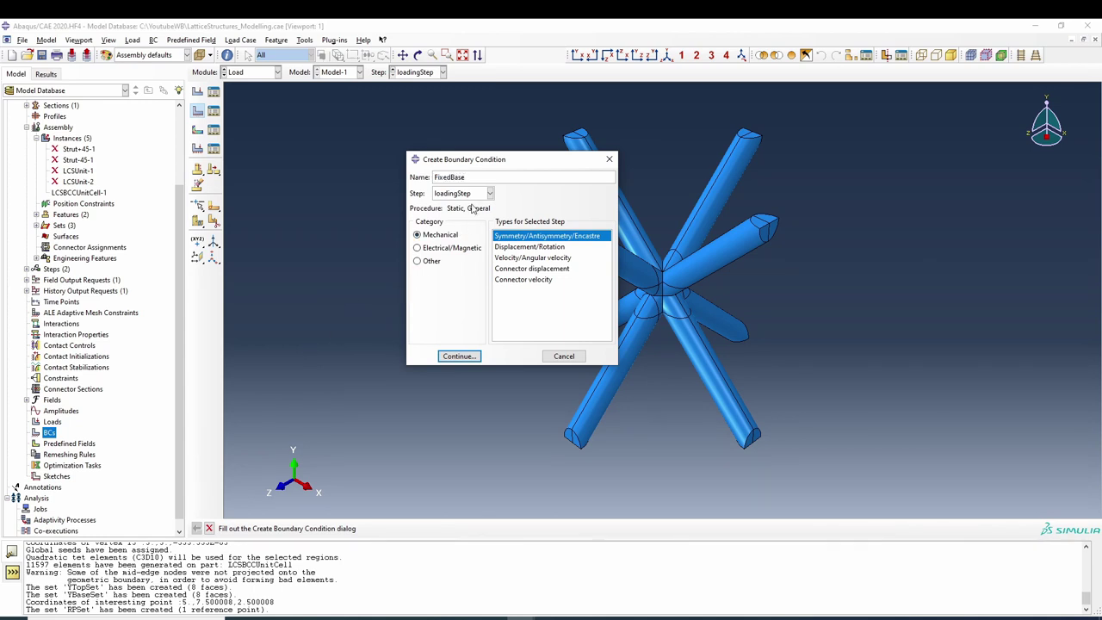
left_click_drag(473, 178, 411, 181)
type("Roller")
left_click(478, 197)
left_click(465, 206)
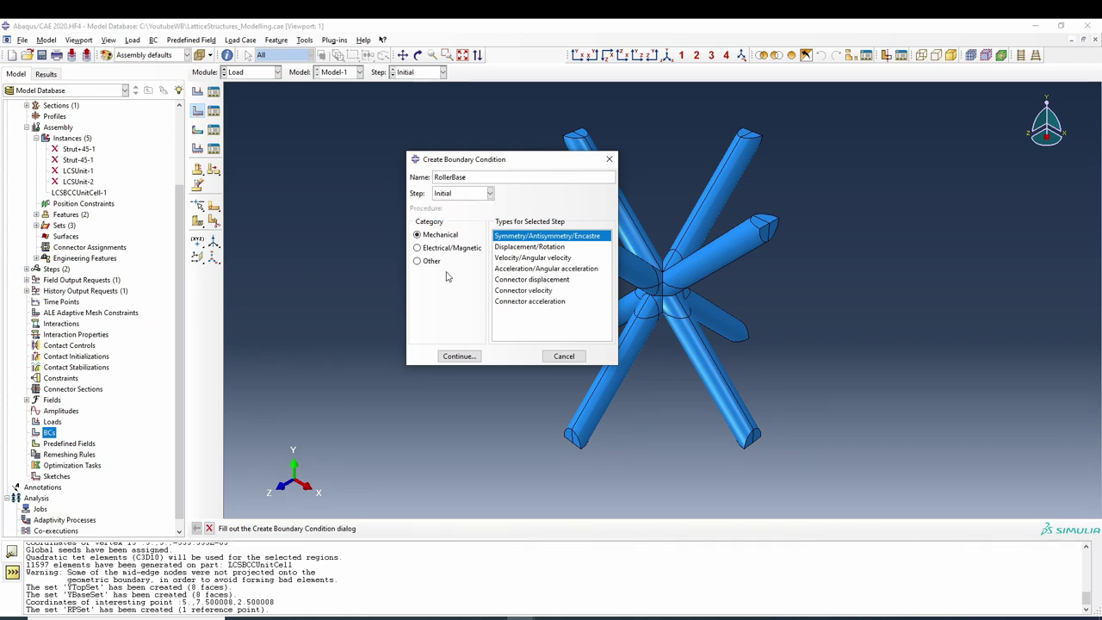
left_click(534, 247)
left_click(456, 356)
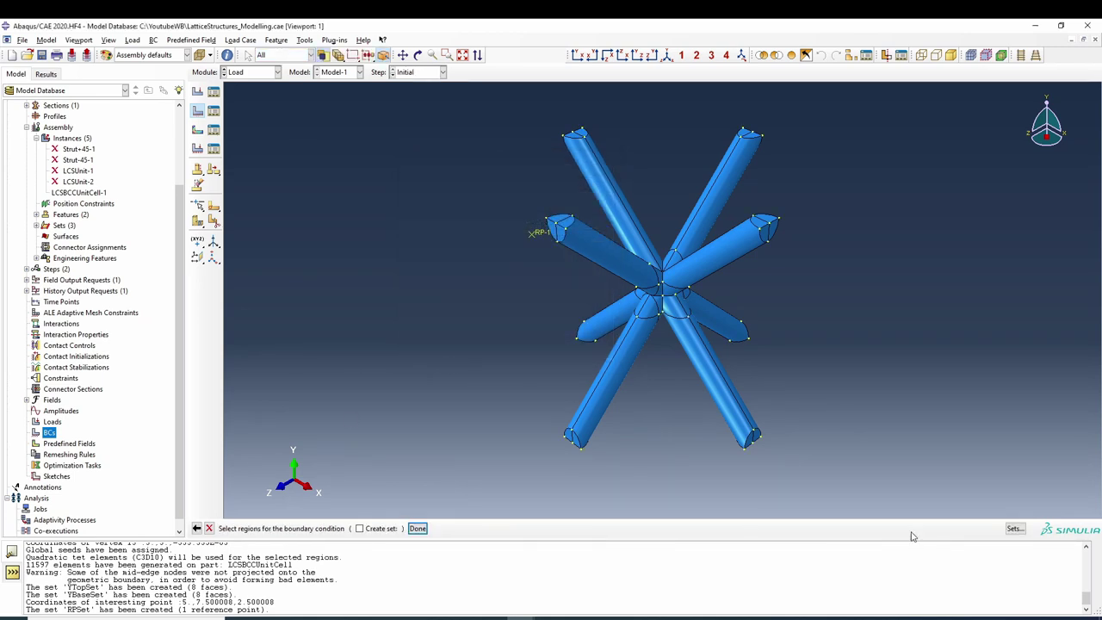
left_click(1017, 529)
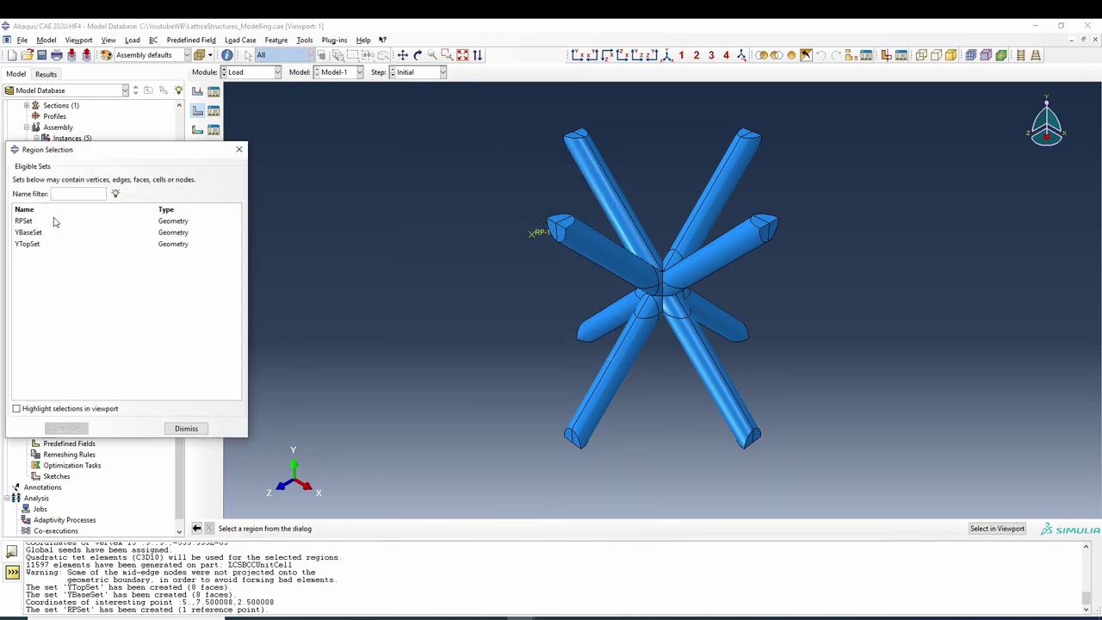
left_click(31, 233)
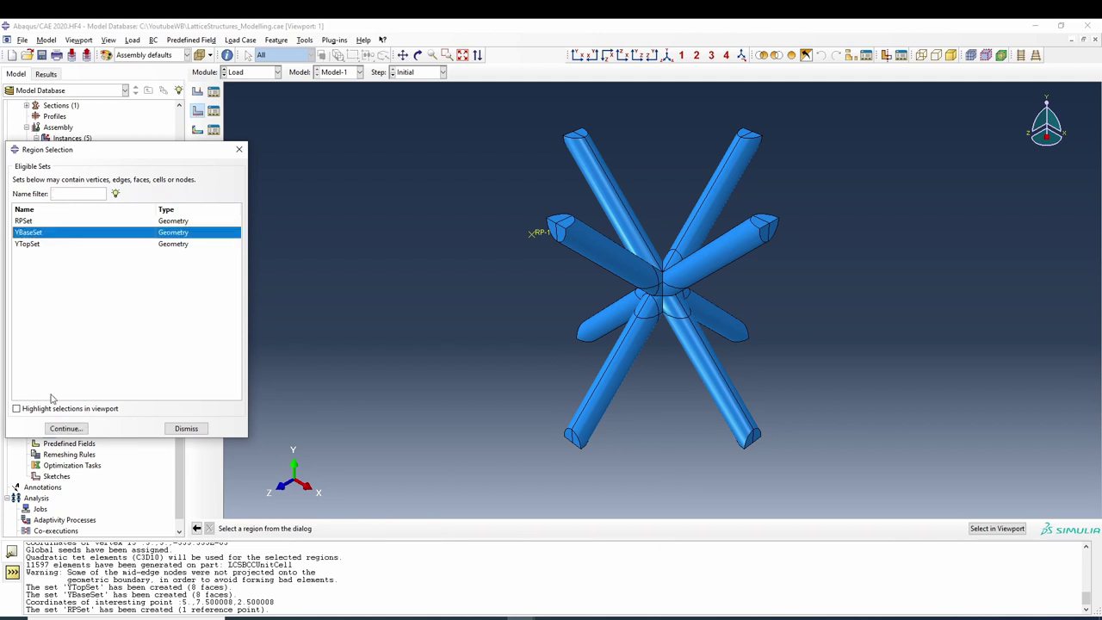
left_click(51, 429)
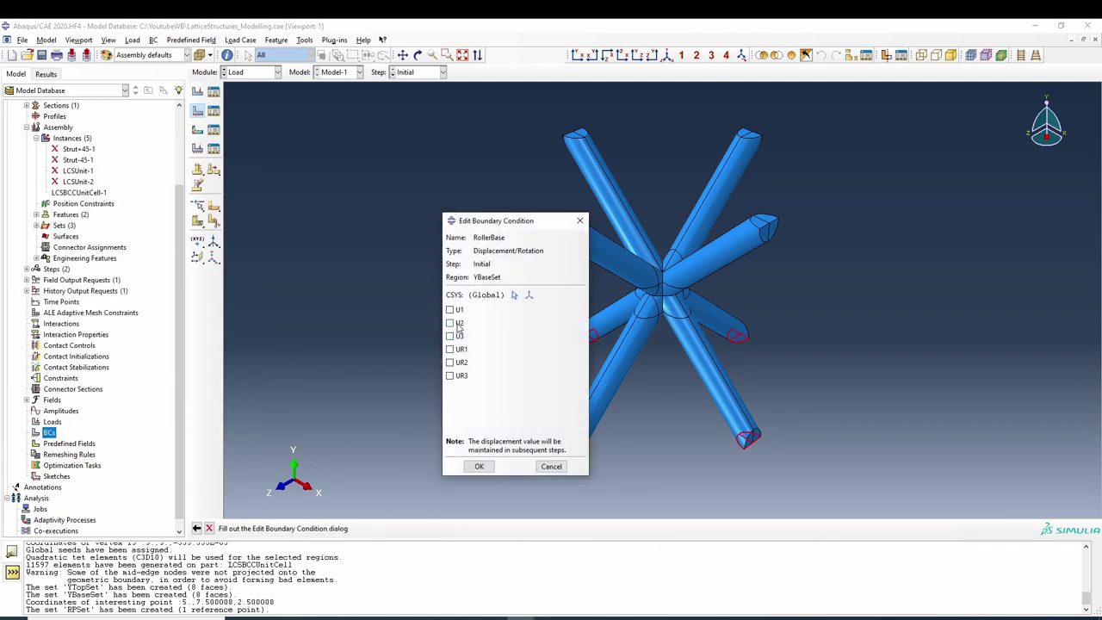
left_click(458, 324)
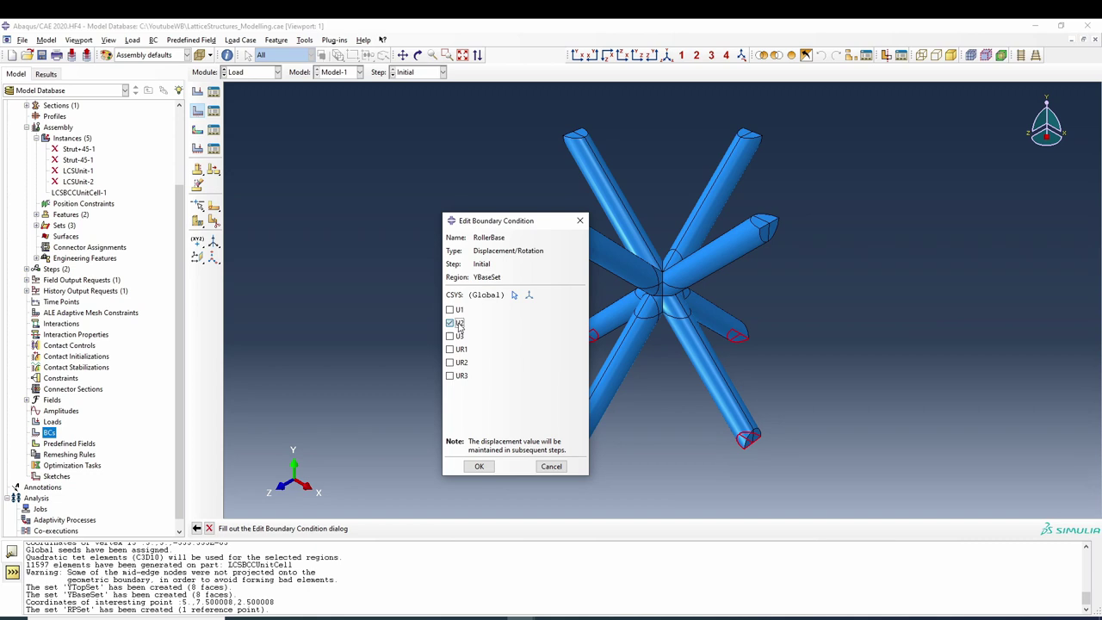
left_click(480, 467)
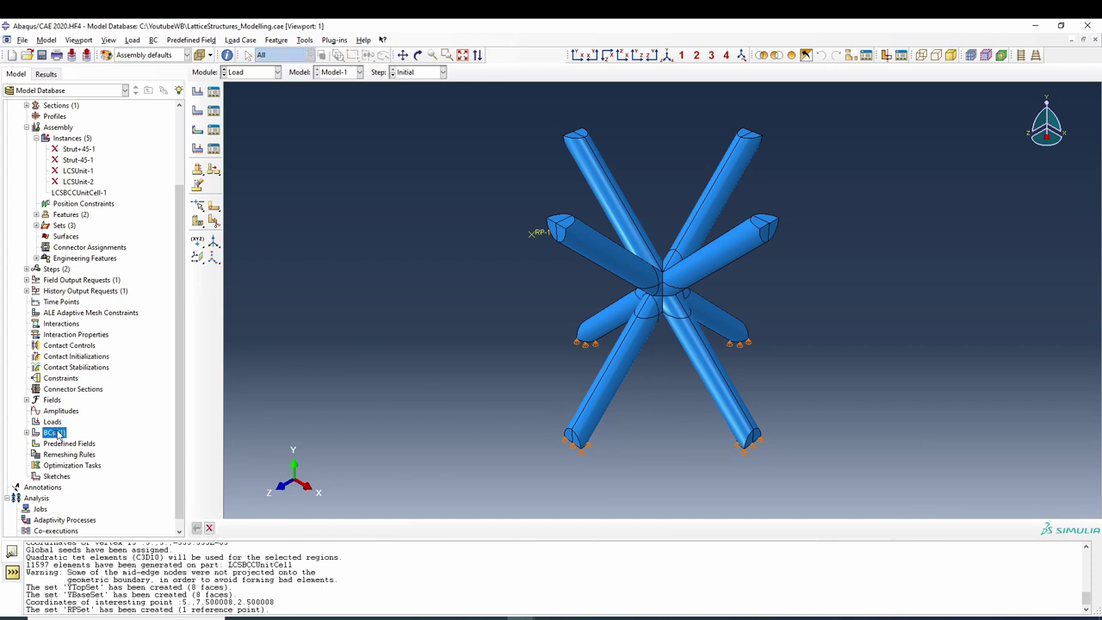
Step: Add BC YTopRoller in the Initial step, fixing U1 and U3 on YTopSet
double_click(53, 433)
type("T")
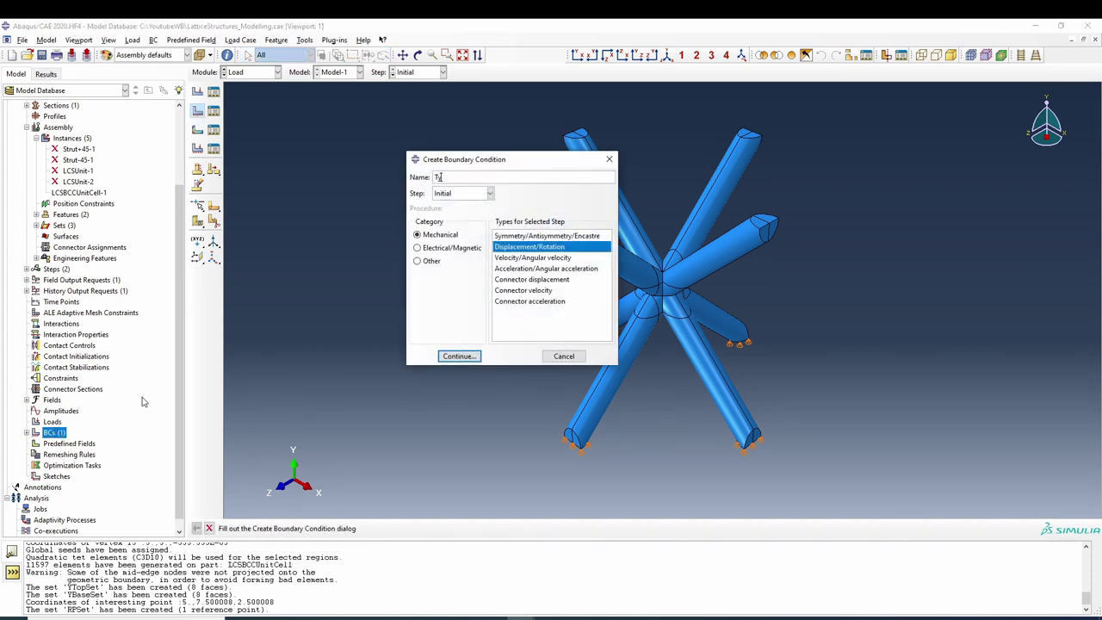
type("ypp")
key("BackSpace")
key("BackSpace")
key("BackSpace")
key("BackSpace")
type("YTopRoller")
left_click(461, 356)
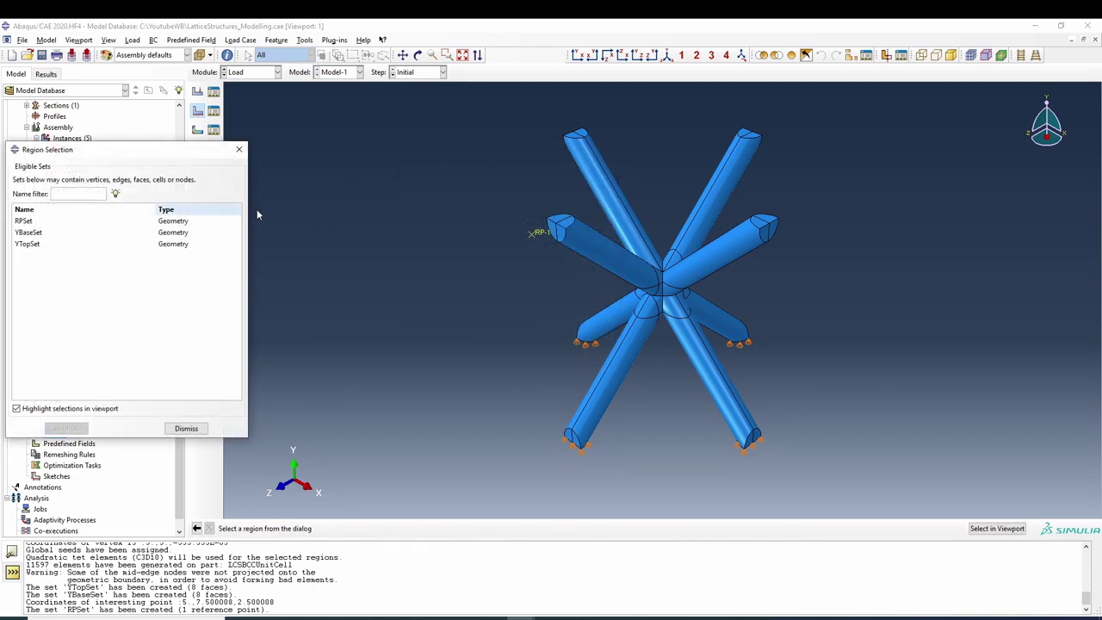
left_click(38, 244)
left_click(67, 429)
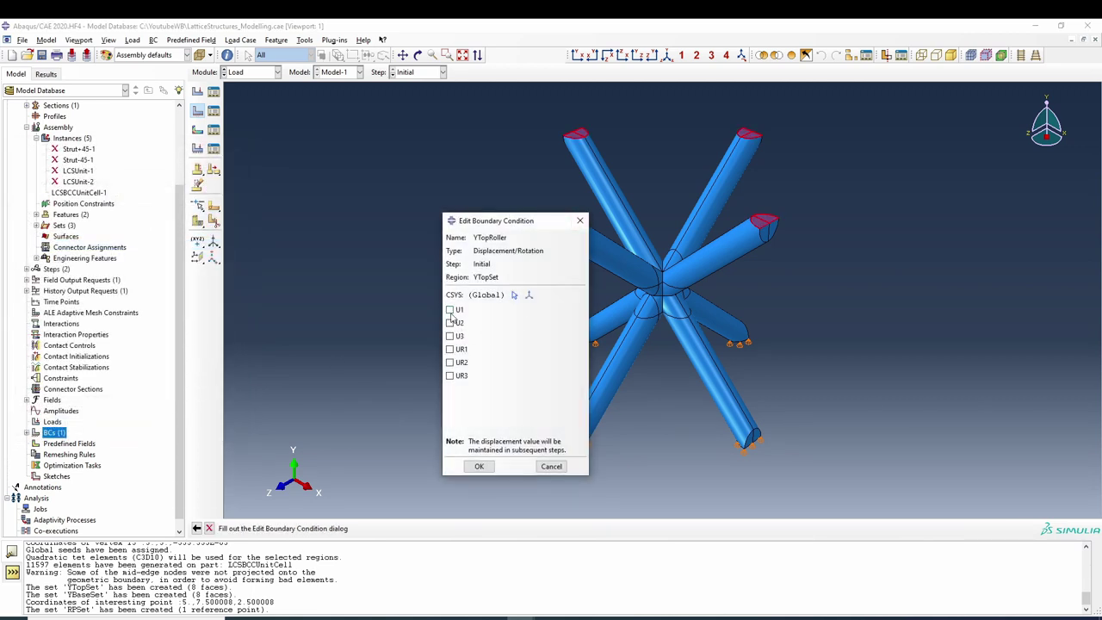
left_click(450, 309)
left_click(450, 336)
left_click(479, 466)
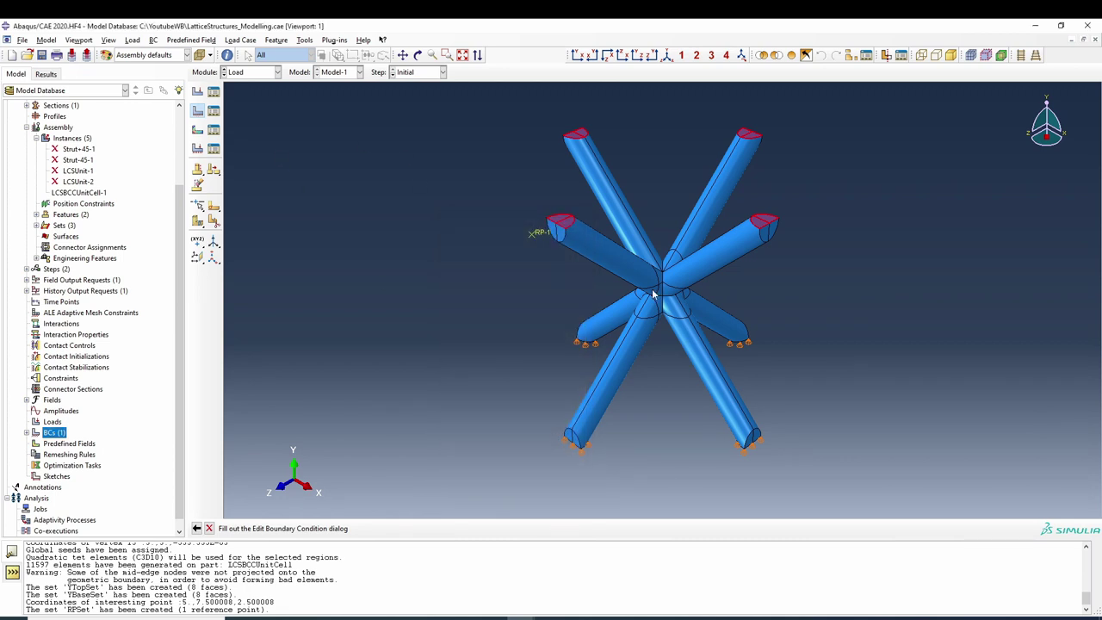
Step: Add BC YComp in loadingStep prescribing U2 = -1.5 on RPSet
double_click(52, 433)
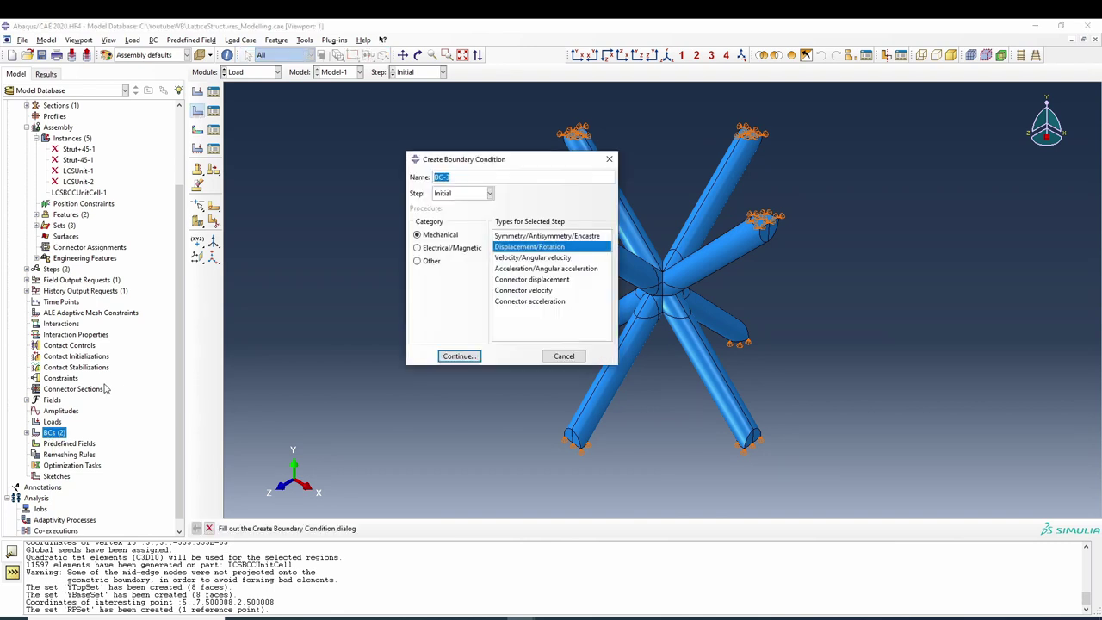
key("BackSpace")
type("YCVom")
left_click(469, 193)
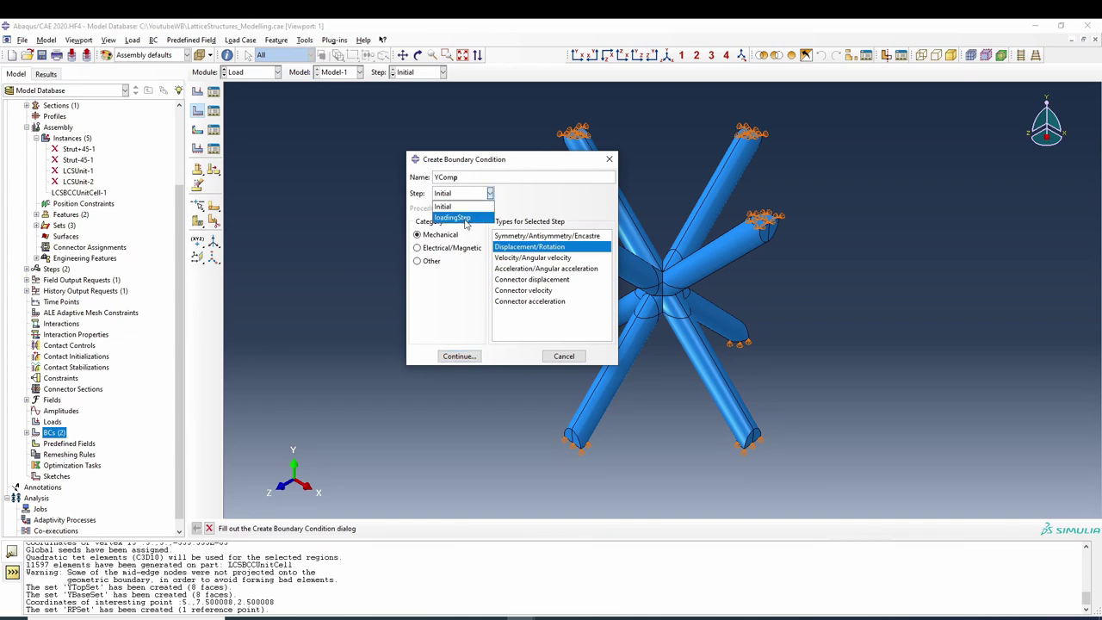
left_click(465, 218)
left_click(459, 356)
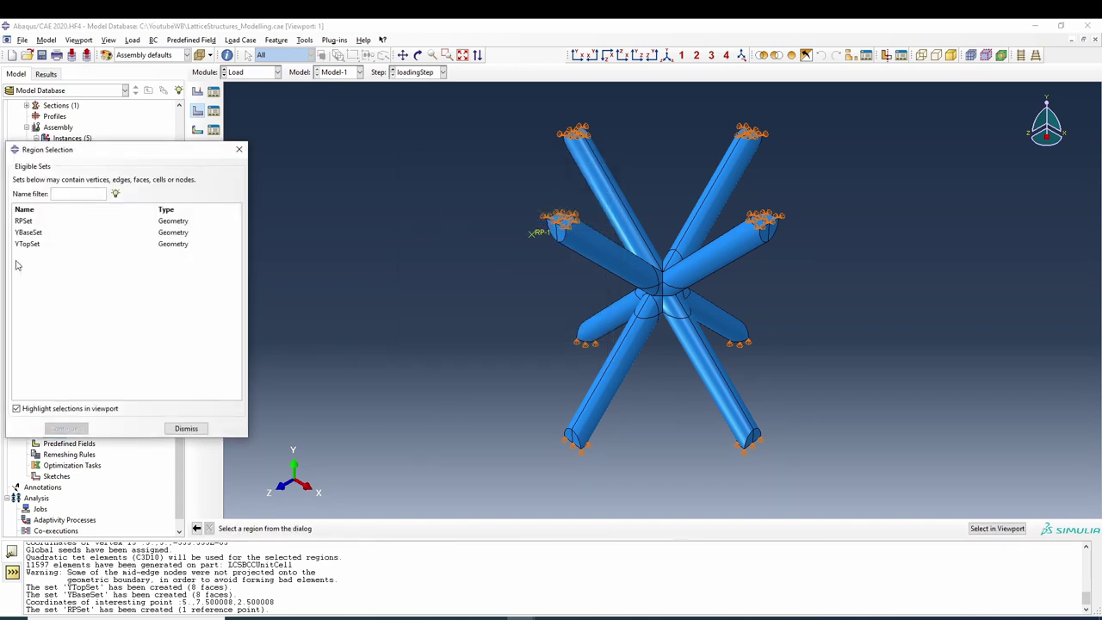
left_click(18, 222)
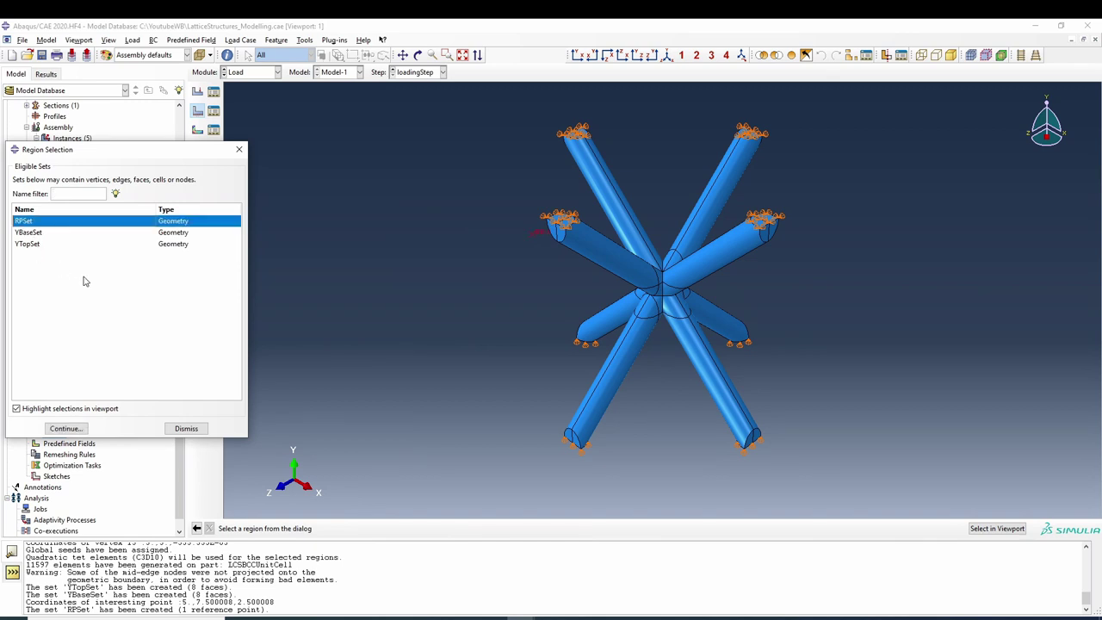
left_click(65, 428)
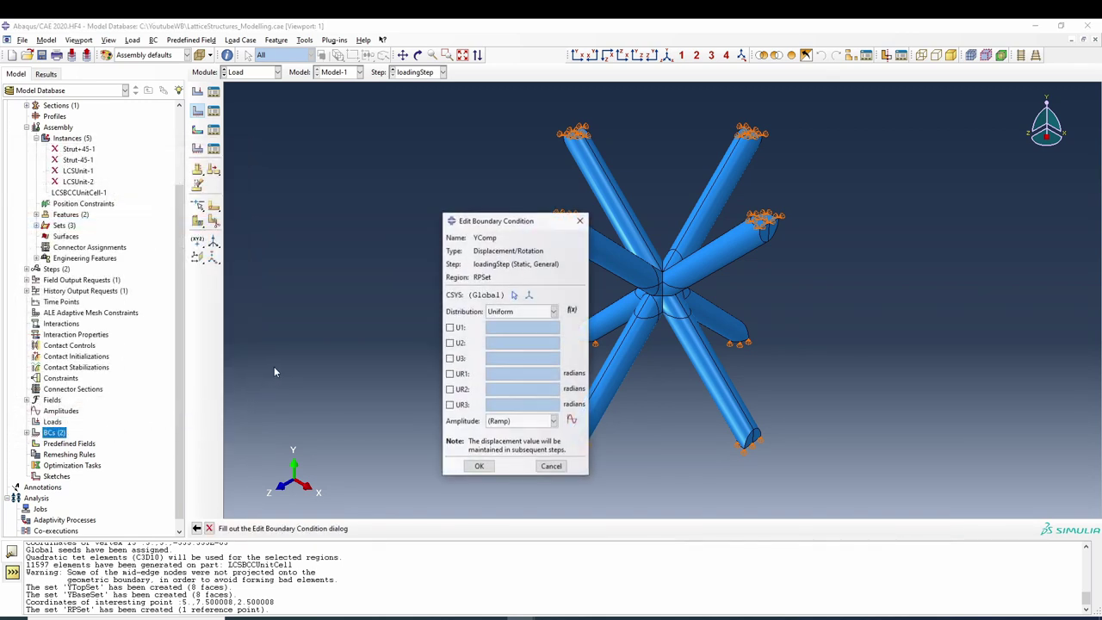
left_click(450, 343)
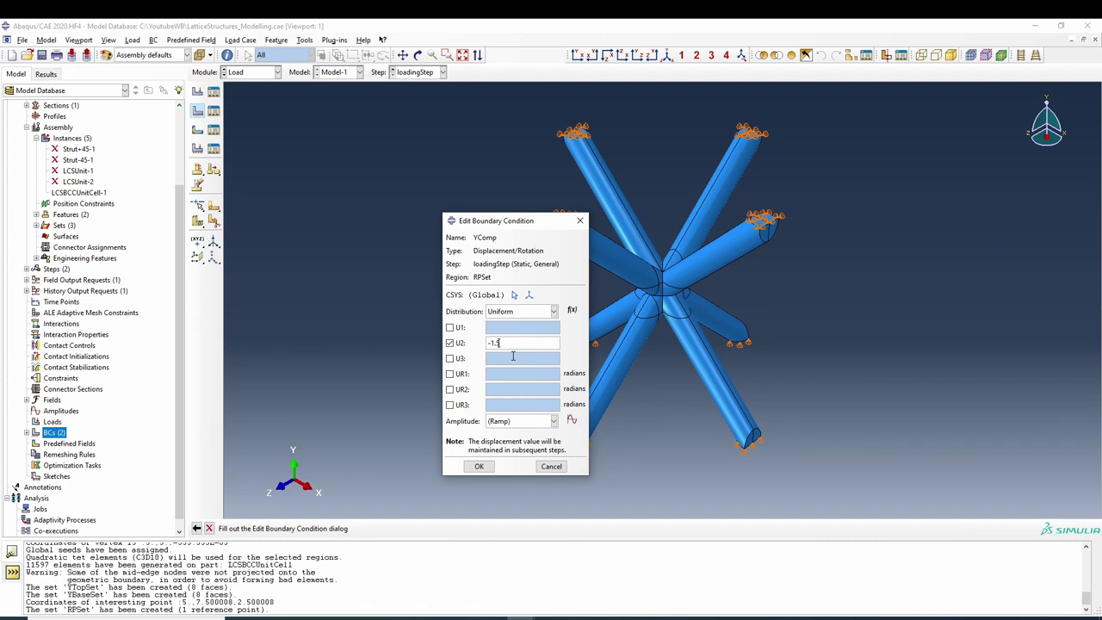
left_click(479, 467)
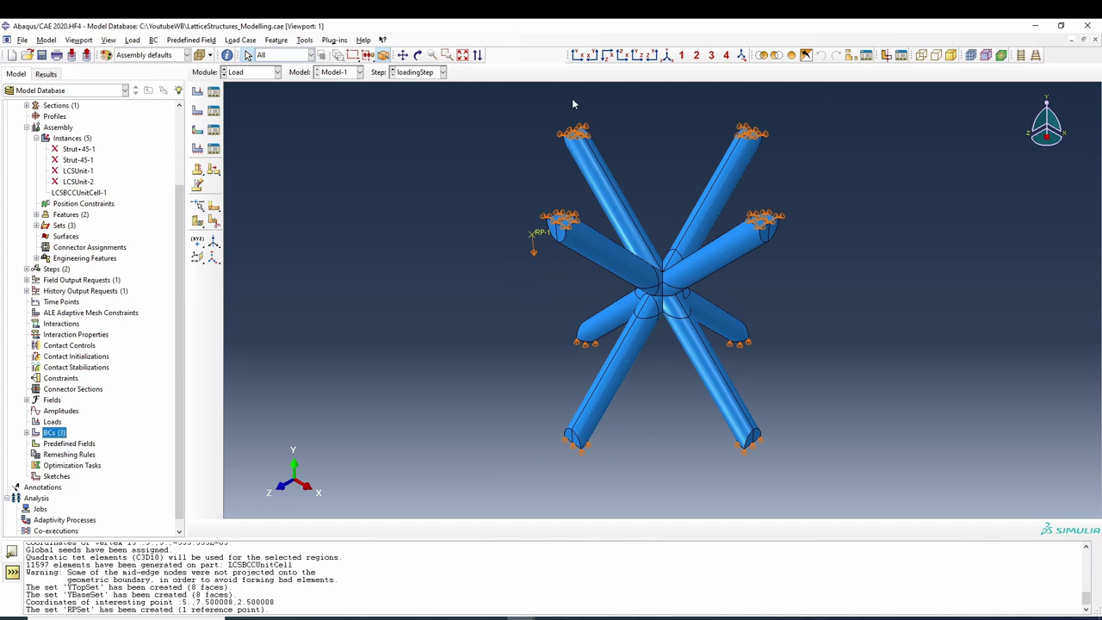
left_click(75, 381)
Step: Create an Equation-type constraint named ConstraintEqn
double_click(75, 381)
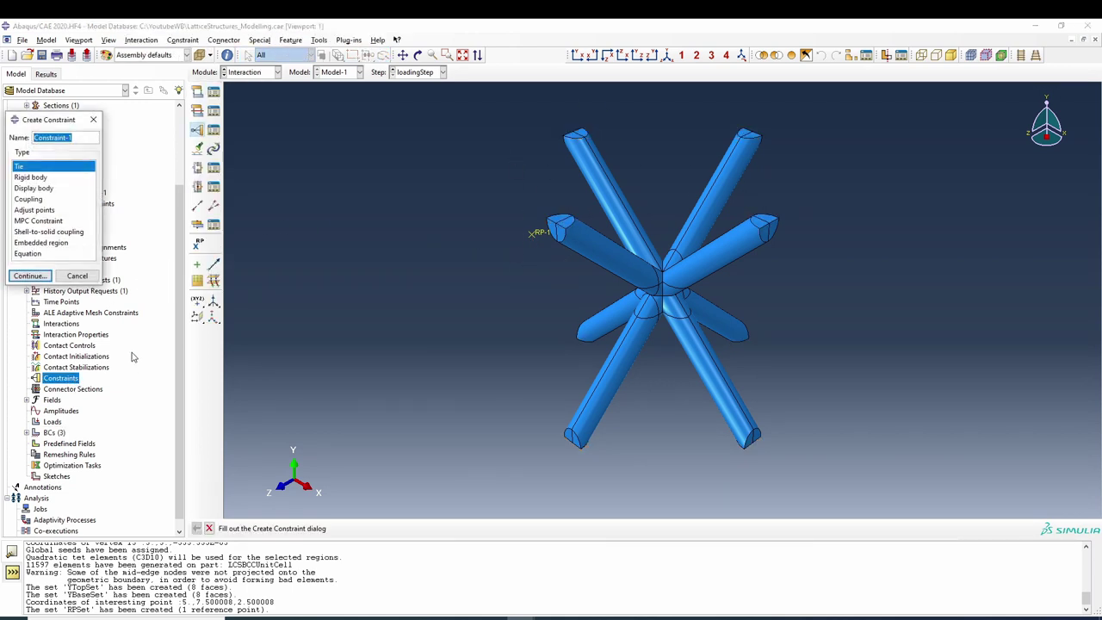
type("C")
left_click(24, 253)
left_click(37, 280)
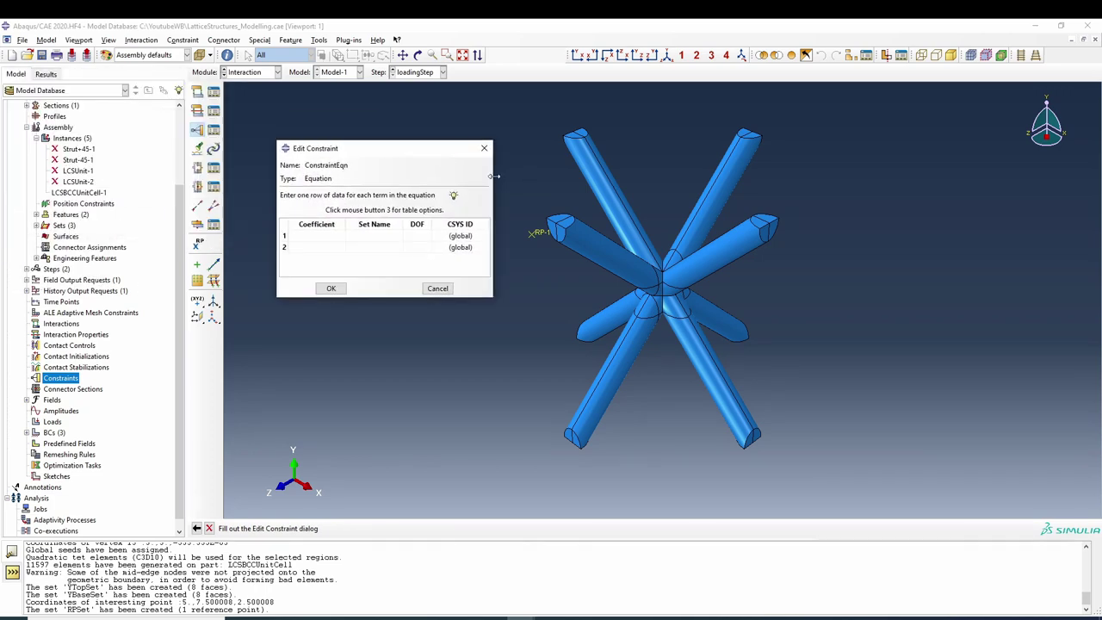
Step: Enter the first equation term: coefficient 1 on YTopSet, DOF 2
left_click_drag(494, 176, 671, 204)
left_click(332, 236)
type("1")
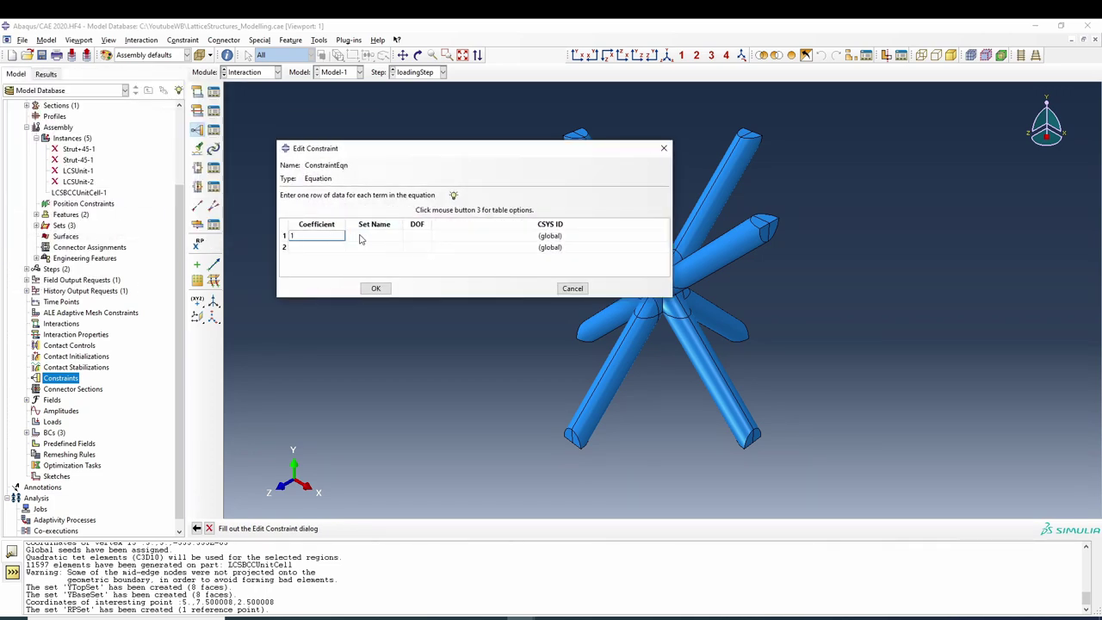
left_click(372, 236)
left_click(397, 236)
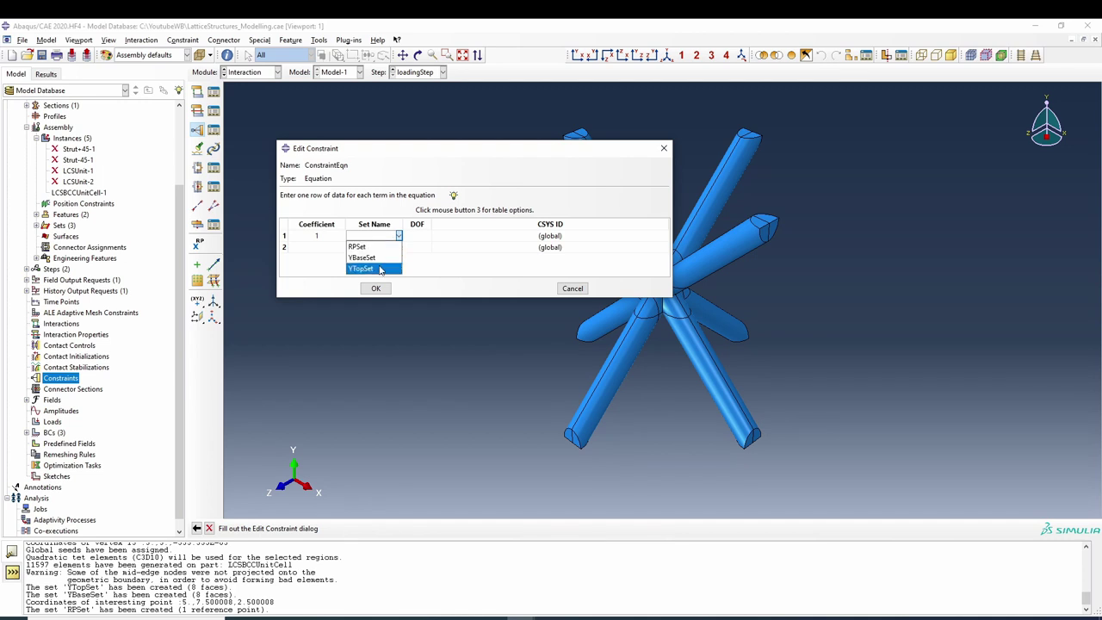
left_click(380, 269)
left_click(418, 236)
type("2")
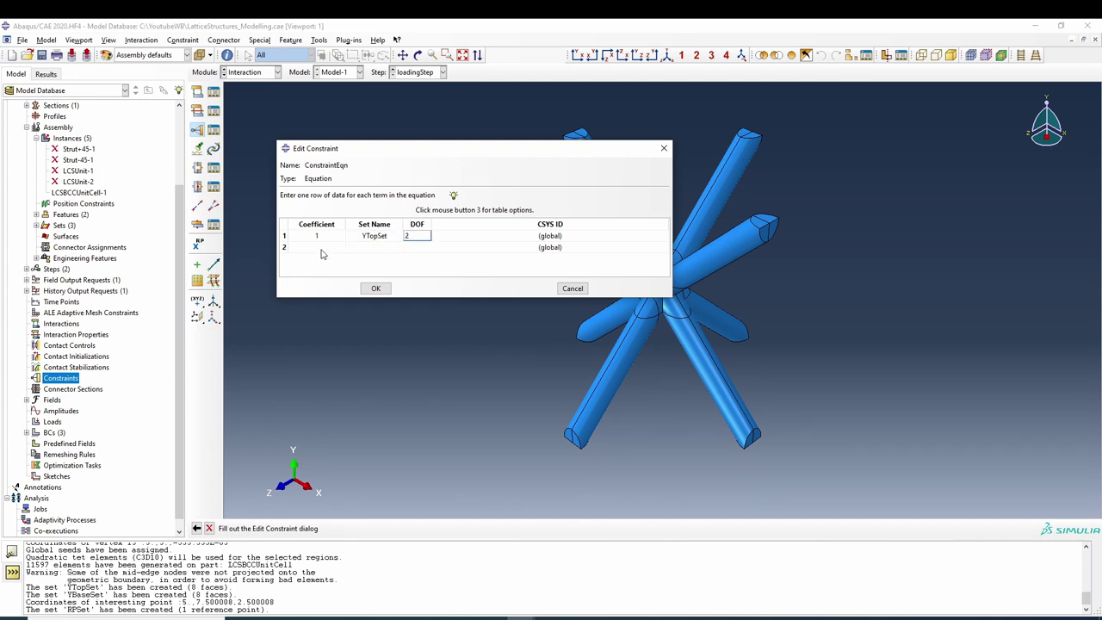
Step: Add the second term, coefficient -1 on RPSet, DOF 2, and confirm the constraint
left_click(341, 247)
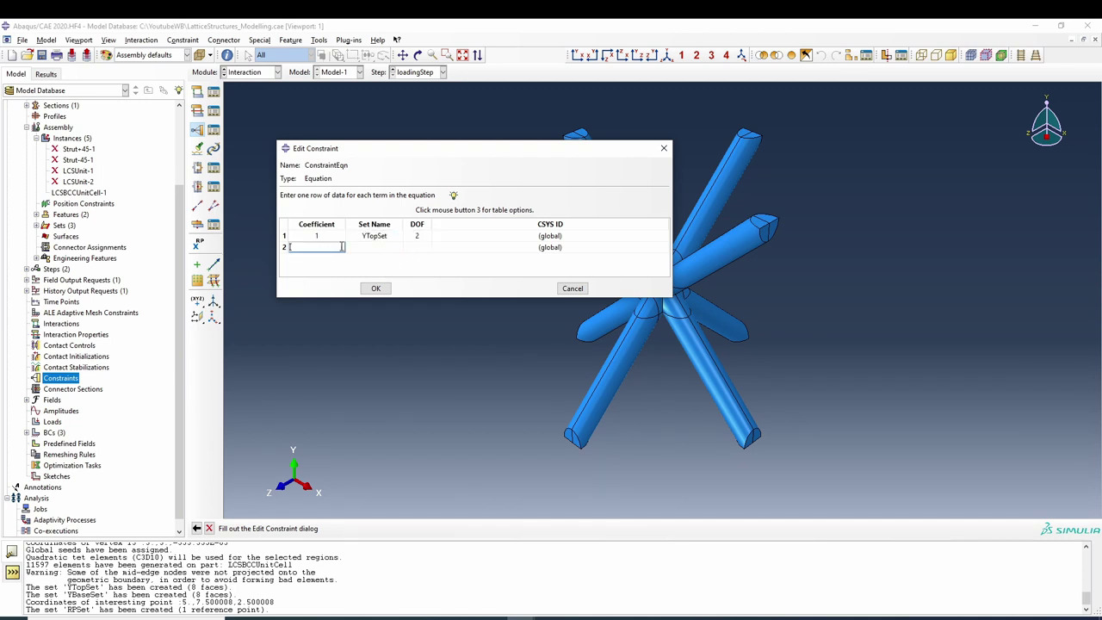
left_click(389, 247)
left_click(397, 247)
left_click(388, 260)
left_click(424, 247)
type("2")
left_click(375, 288)
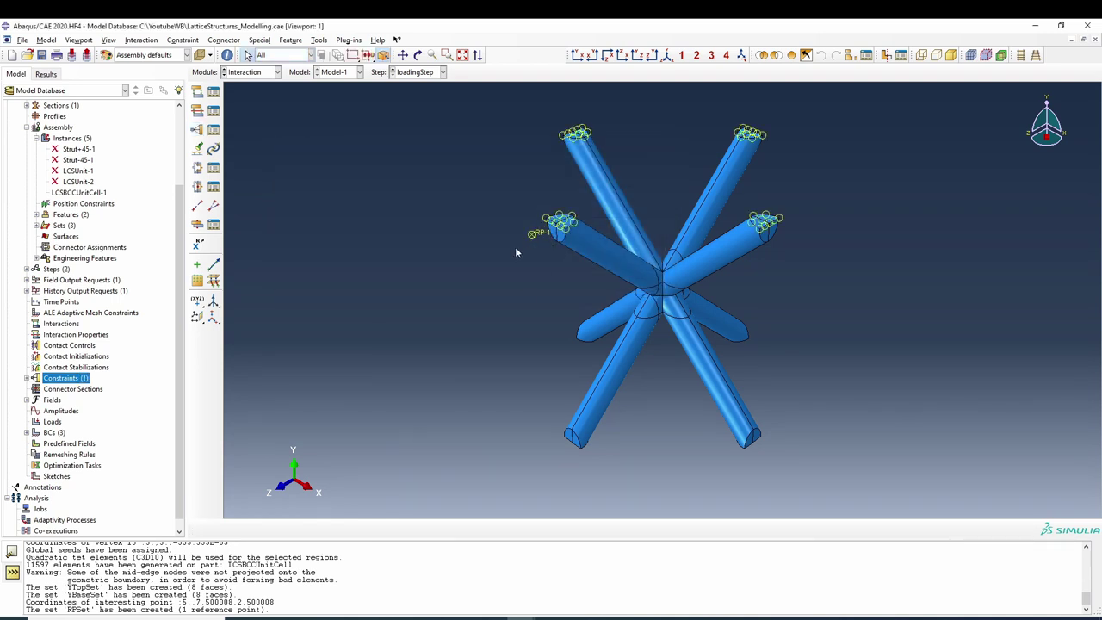
Step: Start a history output request named RPHistOutput with its domain set to RPSet
double_click(82, 291)
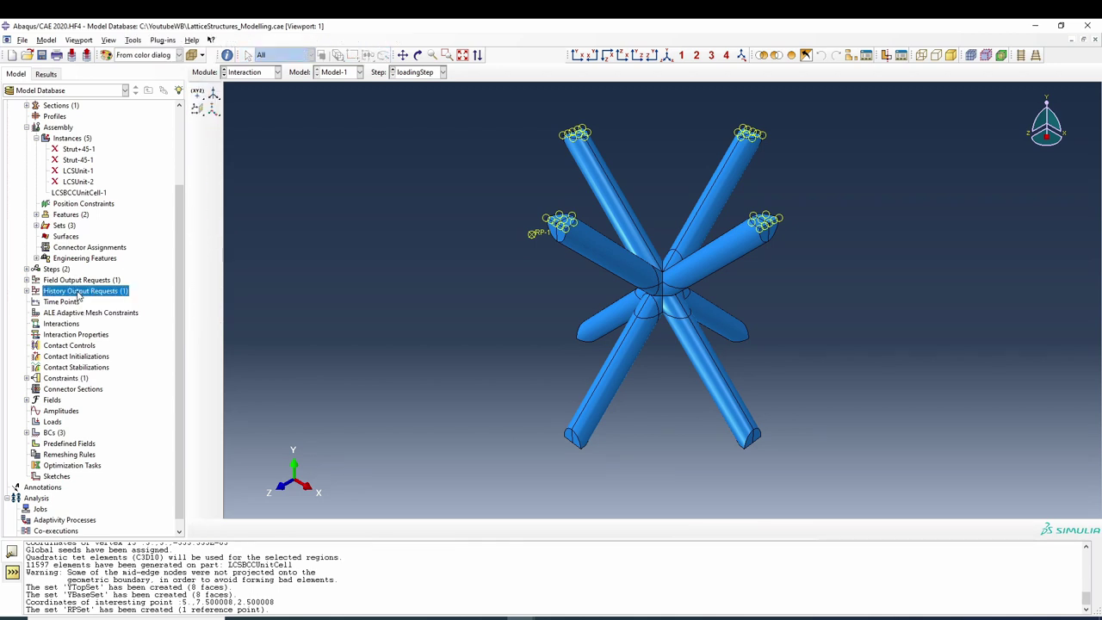
type("His")
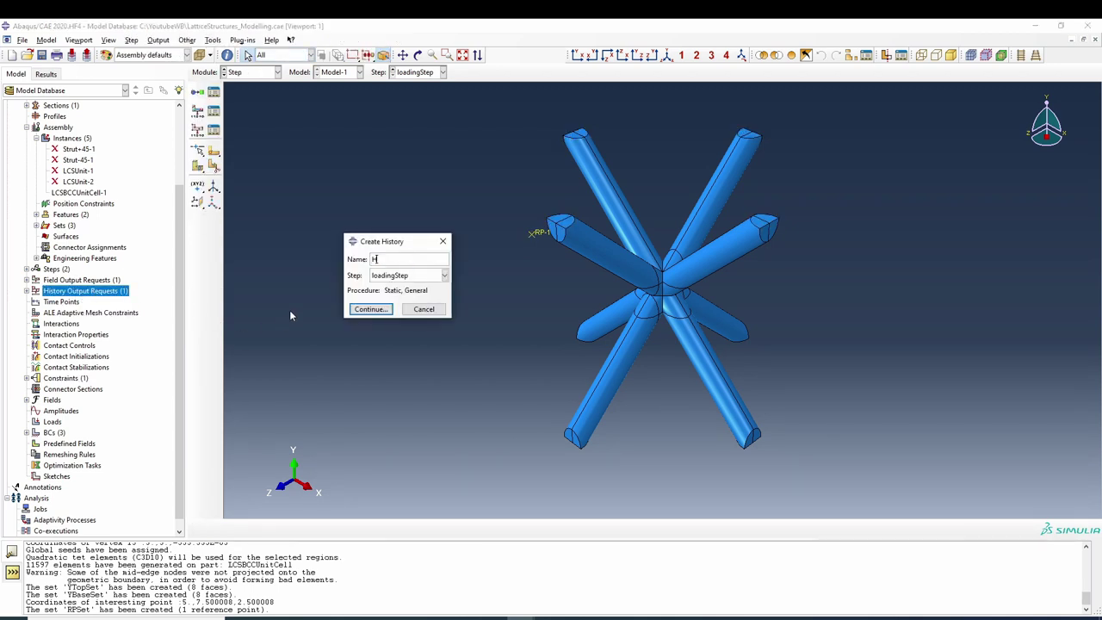
key("BackSpace")
key("BackSpace")
key("BackSpace")
type("RPHistoutput")
left_click(369, 306)
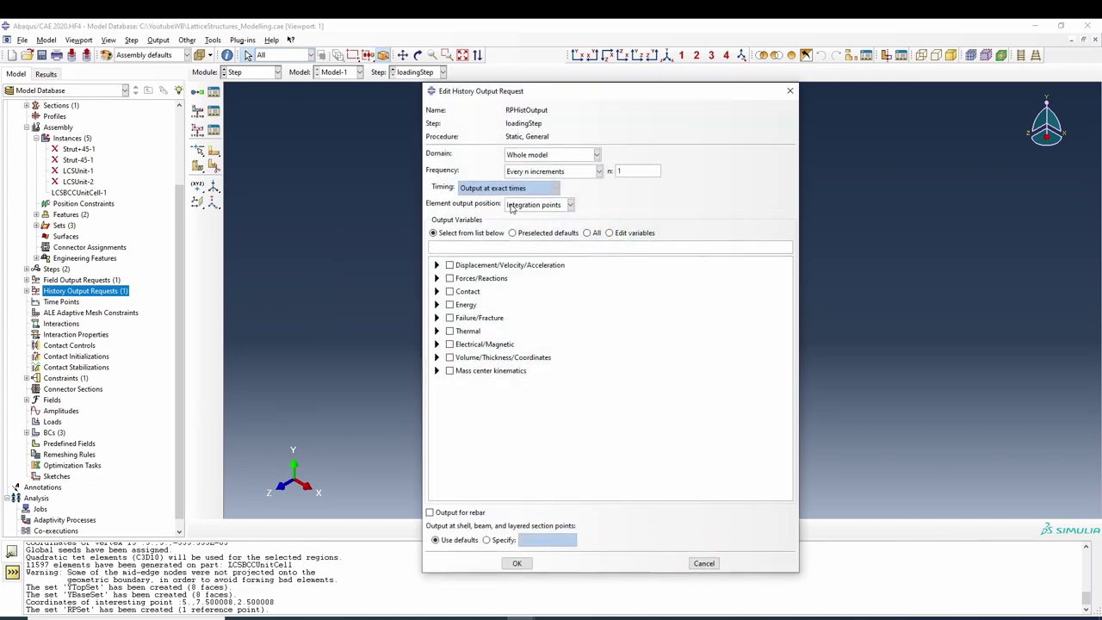
left_click(554, 155)
left_click(522, 173)
left_click(651, 155)
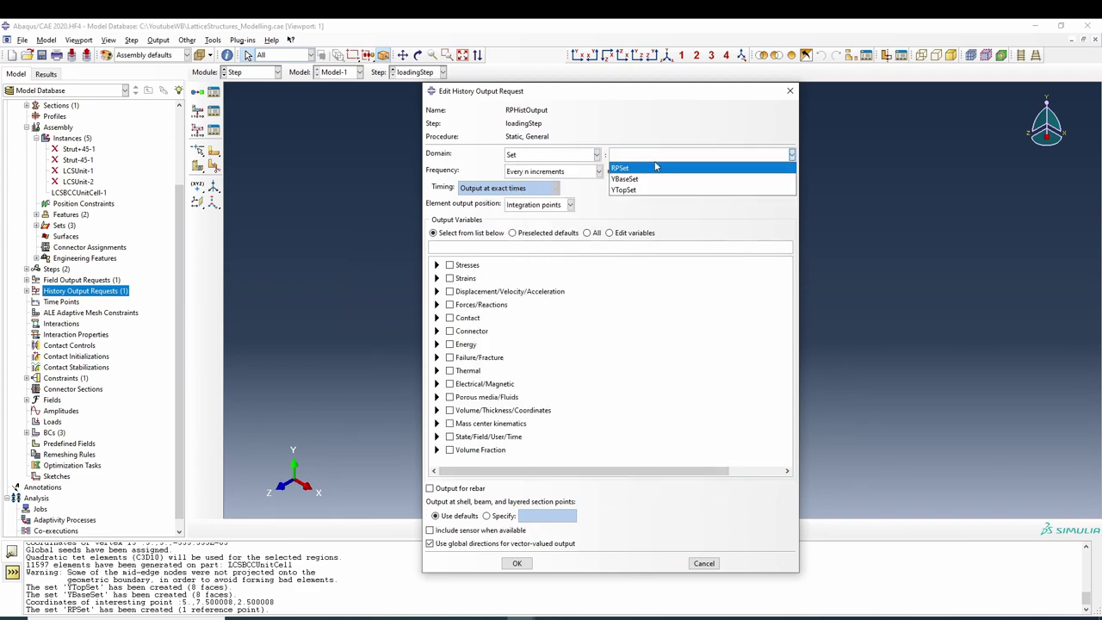
left_click(646, 170)
Step: Have the request record RF1, RF2, RF3, U1, U2, U3 and confirm it
left_click(552, 249)
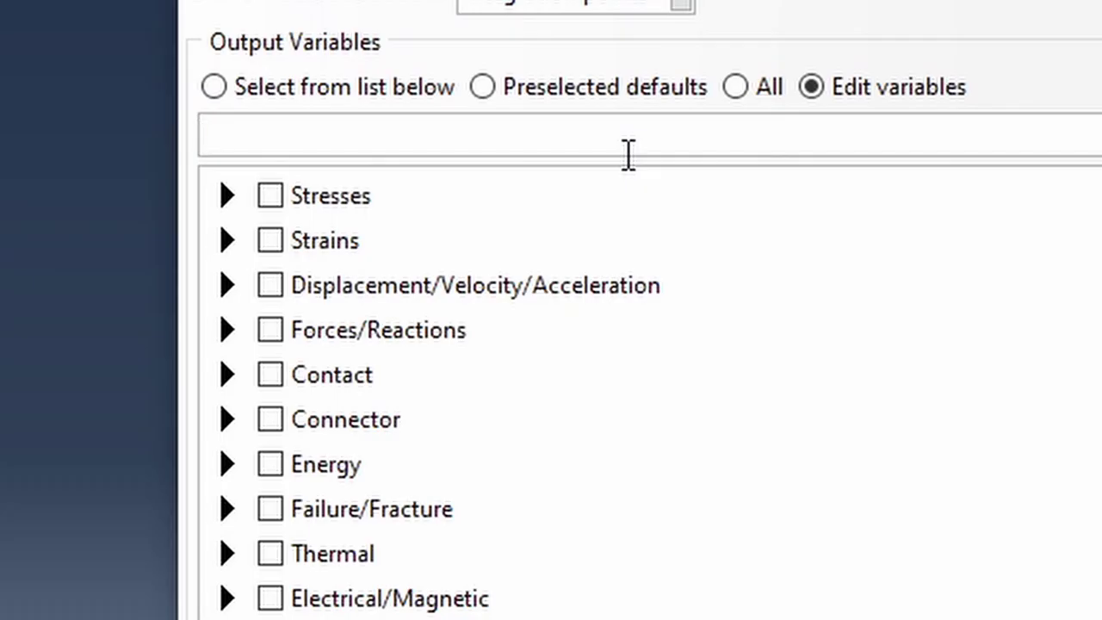
type("RF1, RF2, RF")
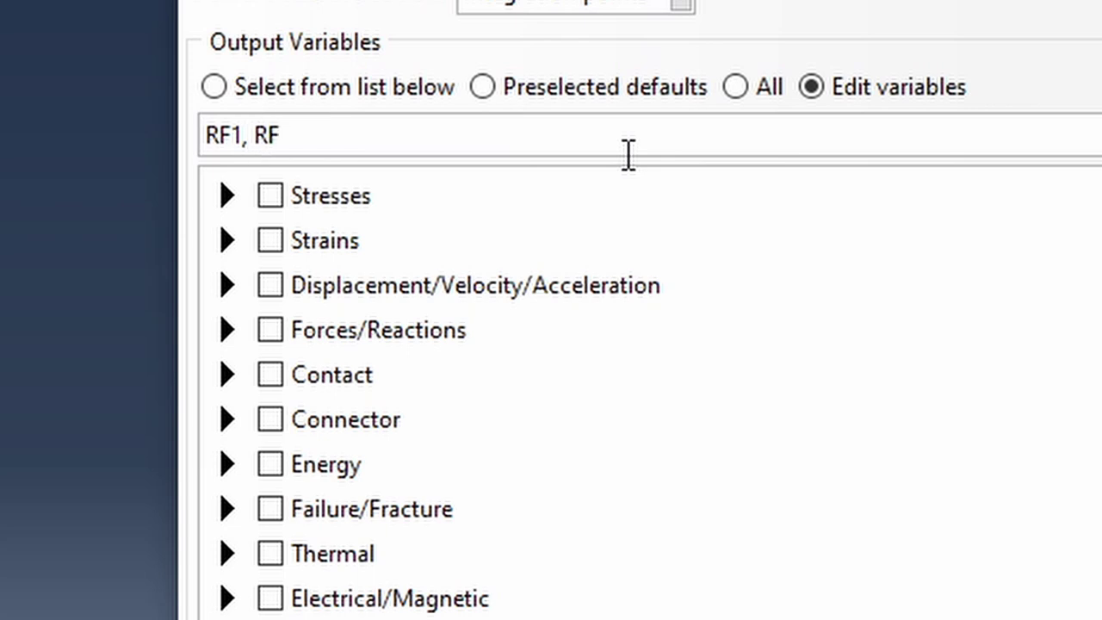
type("3, U1")
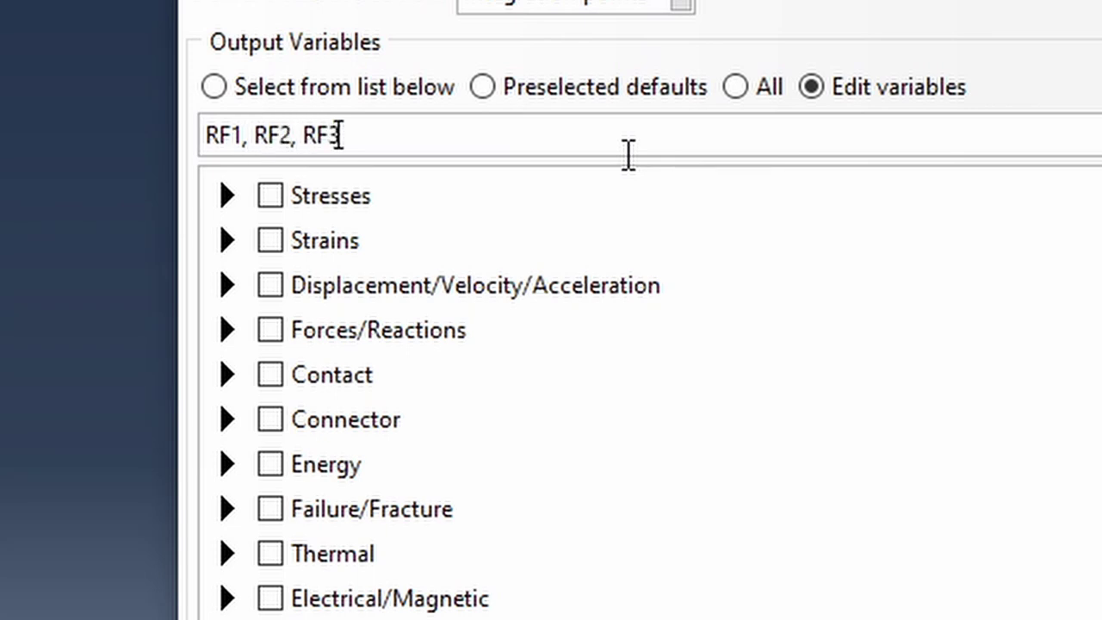
type(", U2, U3")
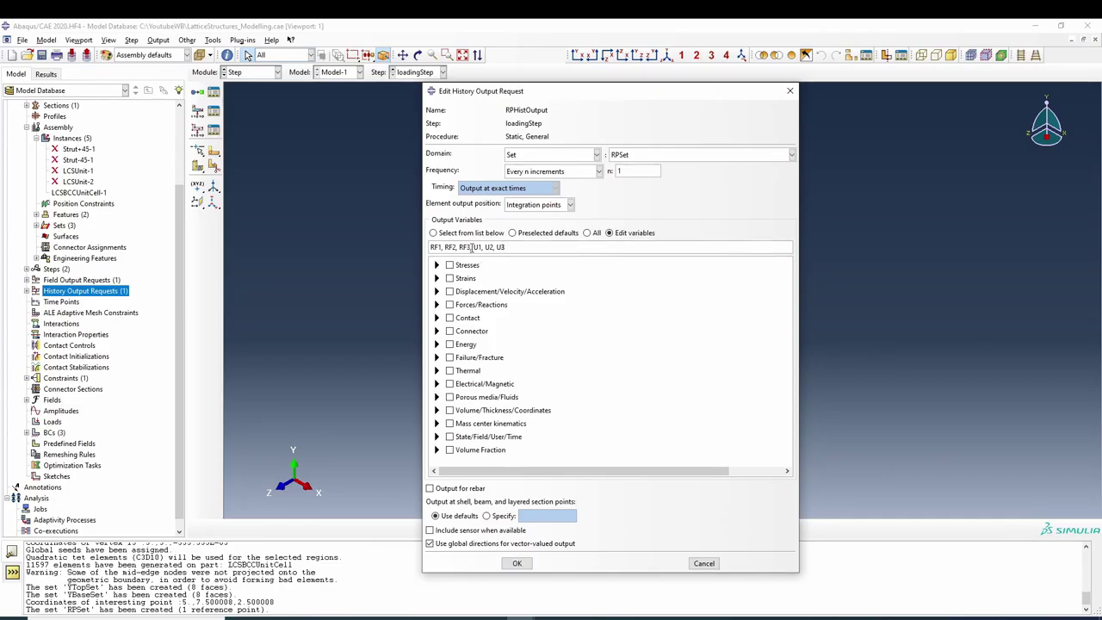
left_click_drag(471, 247, 428, 247)
left_click(516, 564)
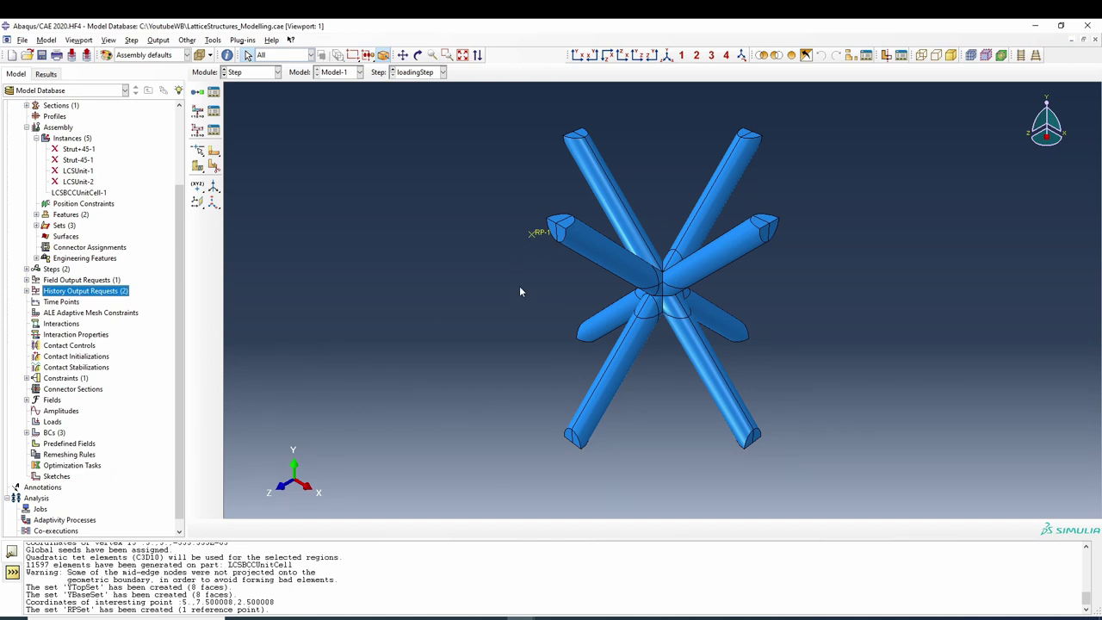
left_click(27, 432)
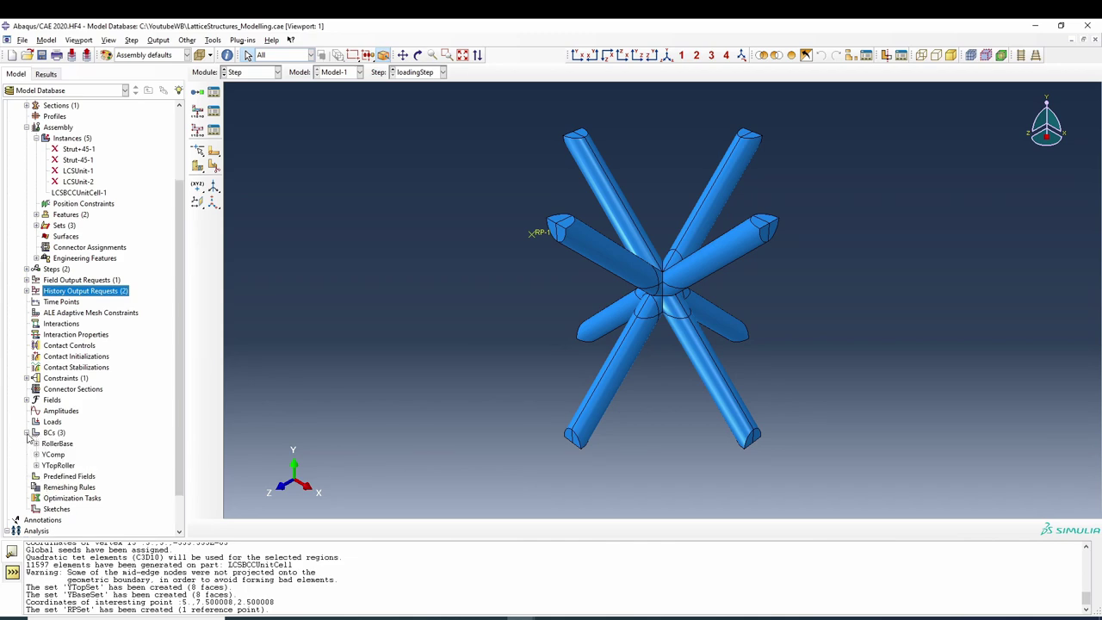
left_click(57, 444)
double_click(57, 443)
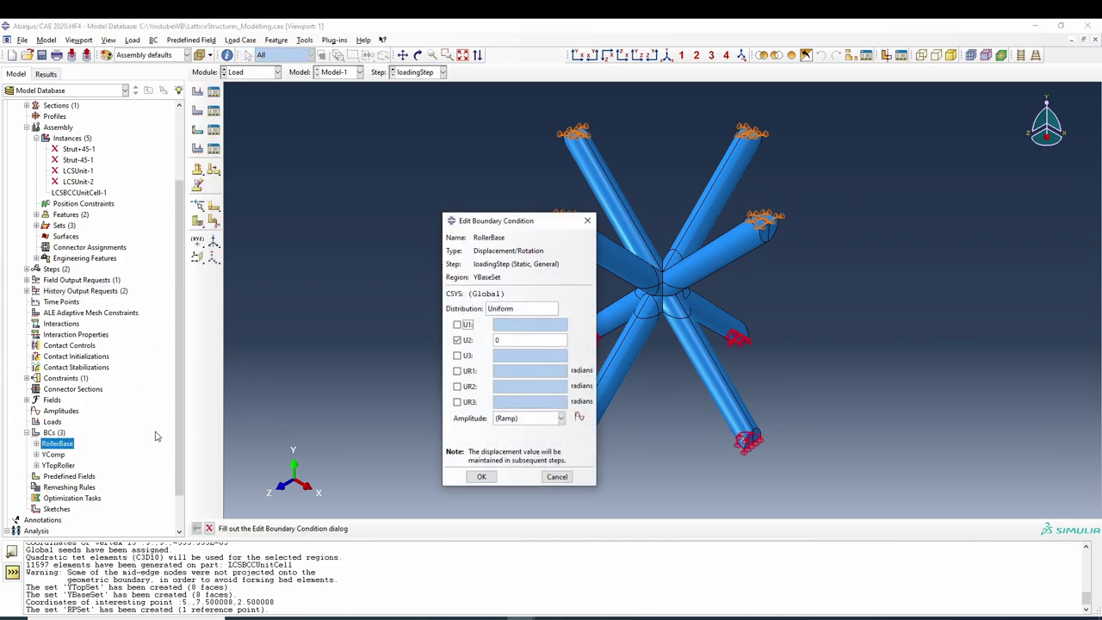
left_click(481, 476)
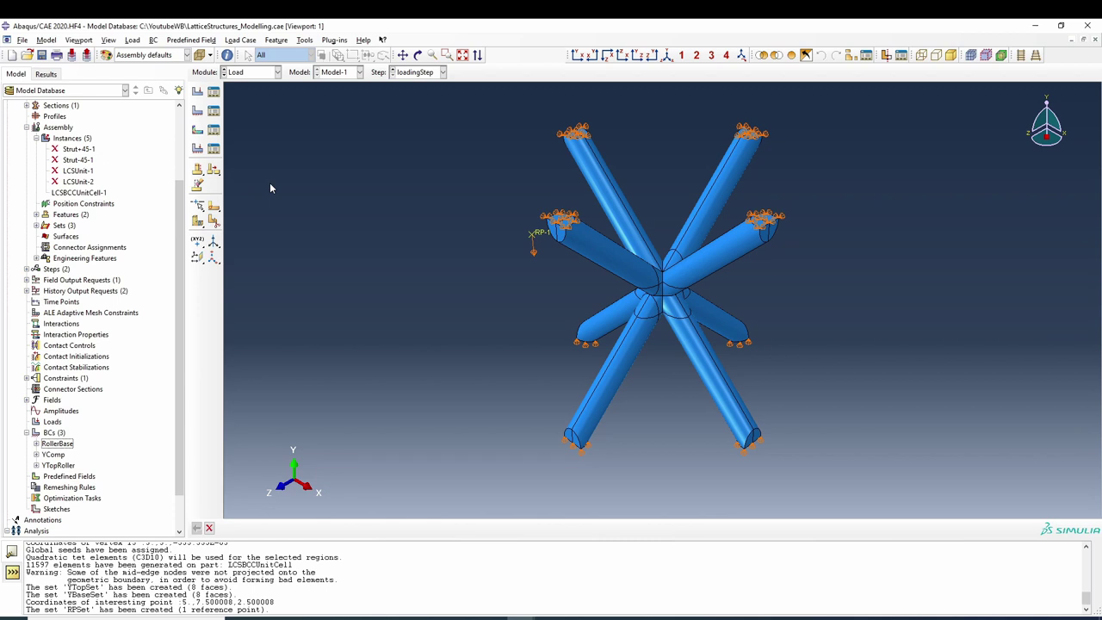
scroll(650, 249, "up", 5)
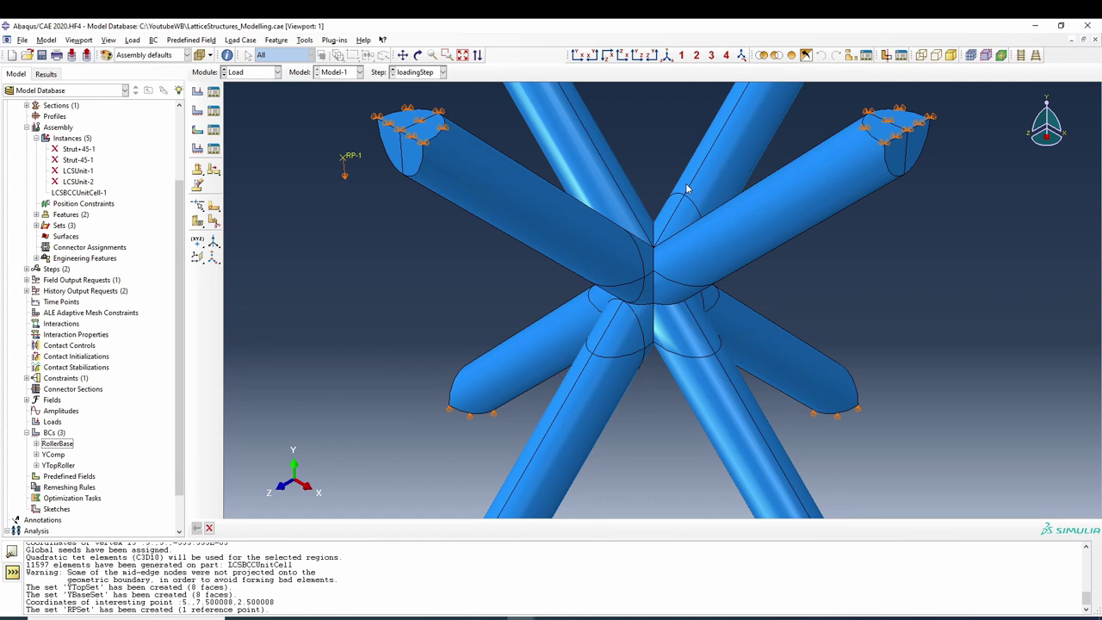
scroll(707, 234, "up", 2)
scroll(887, 395, "up", 4)
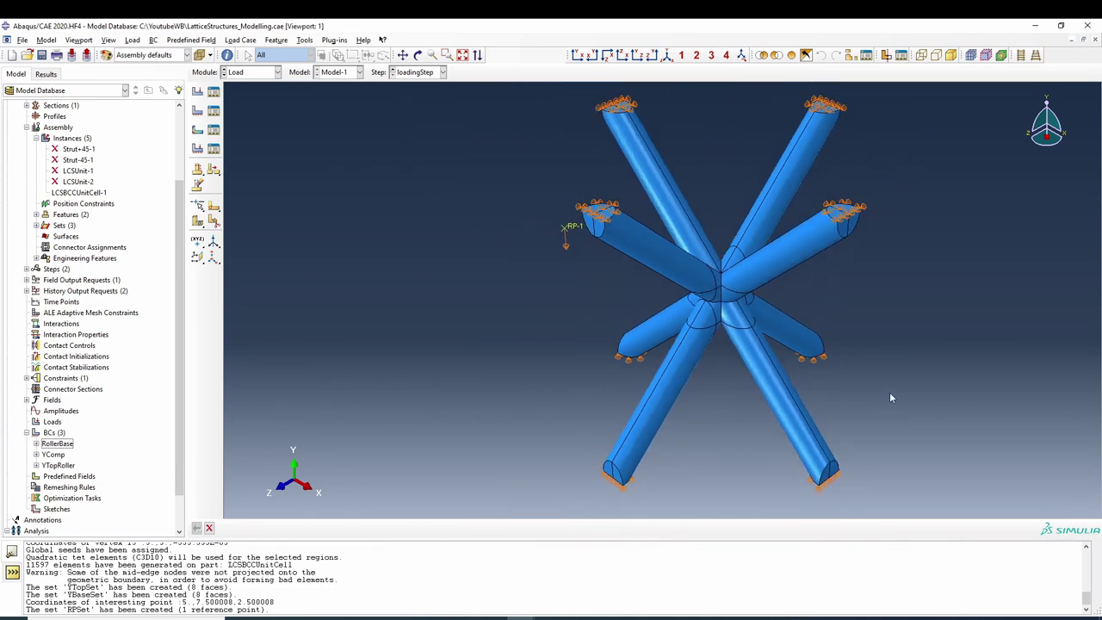
Step: Start a Displacement/Rotation boundary condition named MedialConstraint in the Initial step
double_click(54, 432)
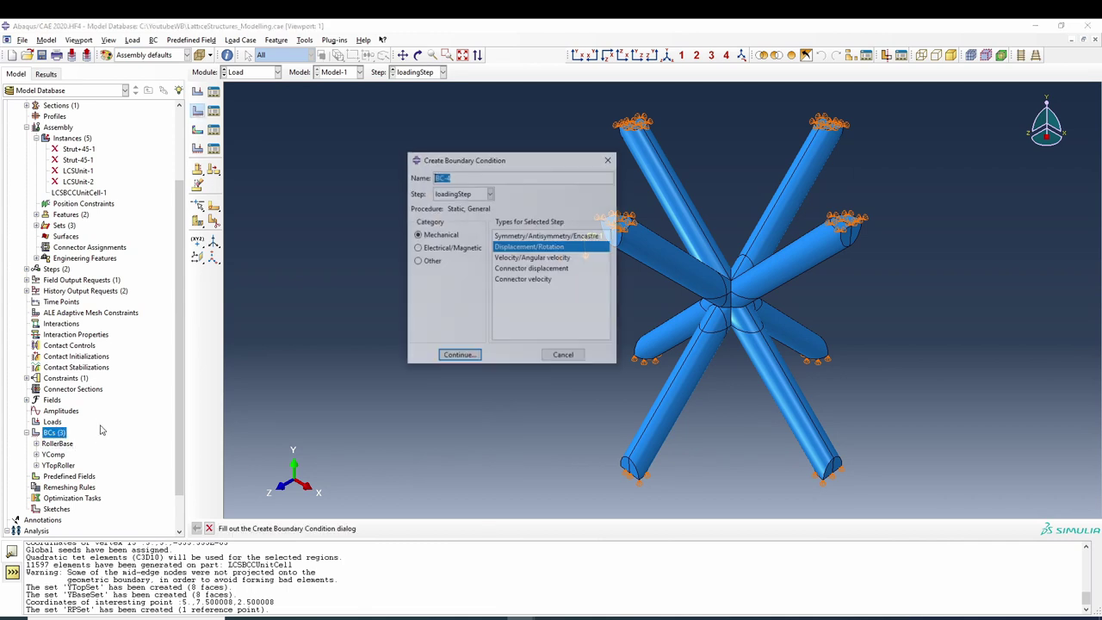
type("c")
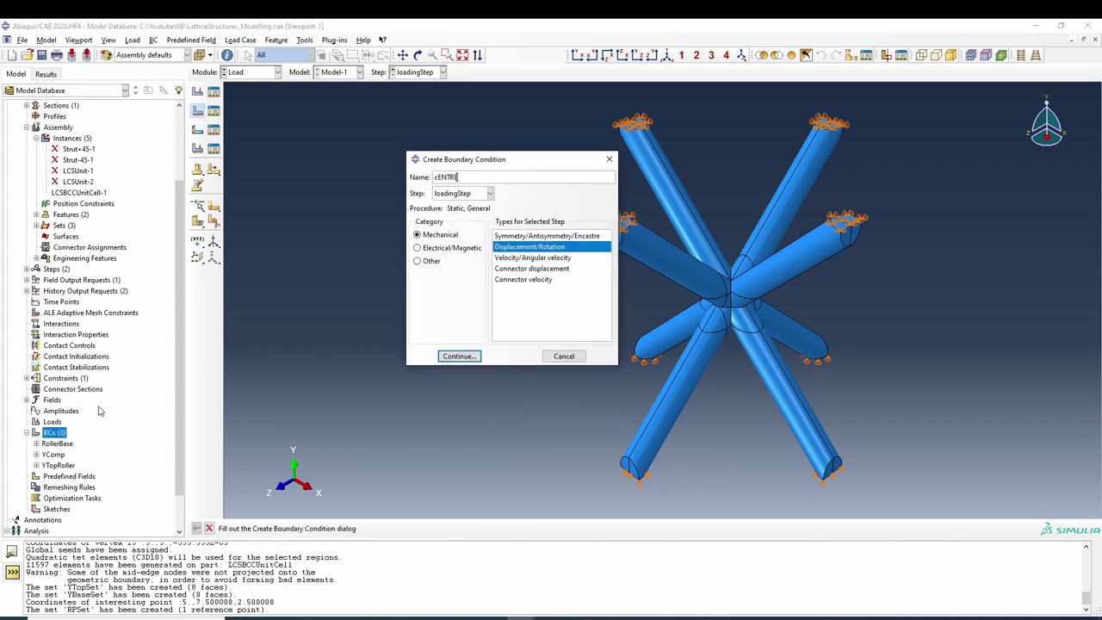
type("ENTRE")
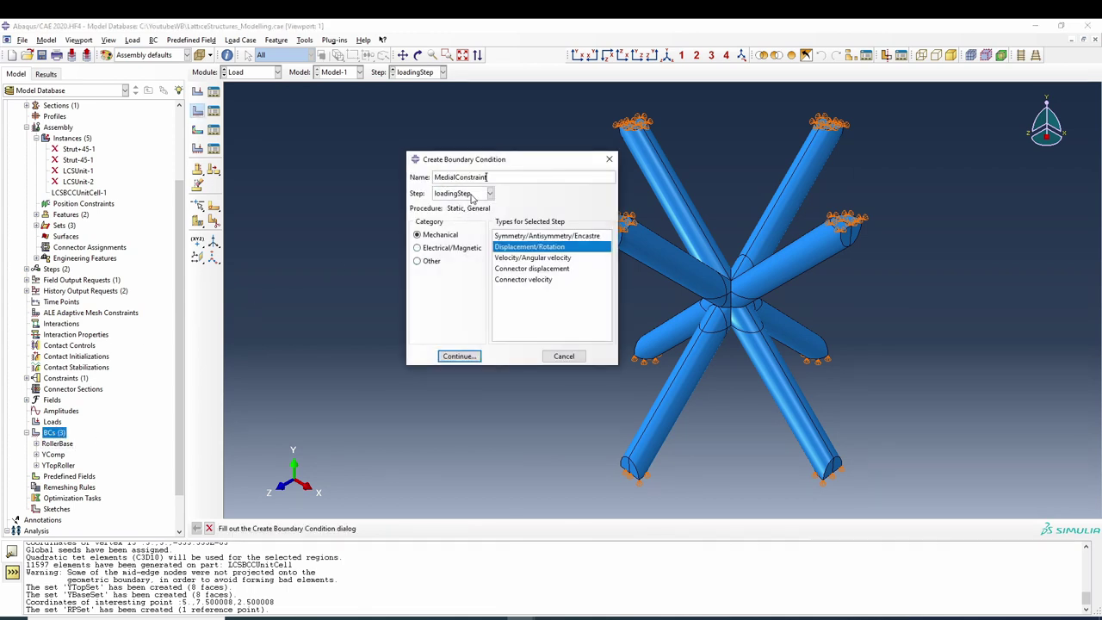
left_click(477, 198)
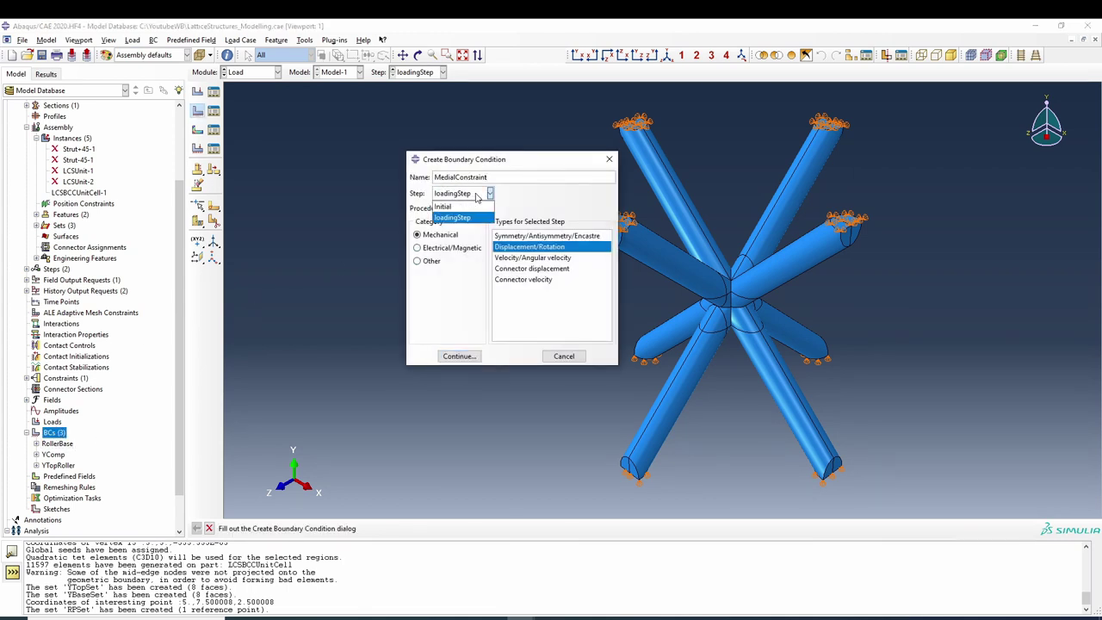
left_click(472, 207)
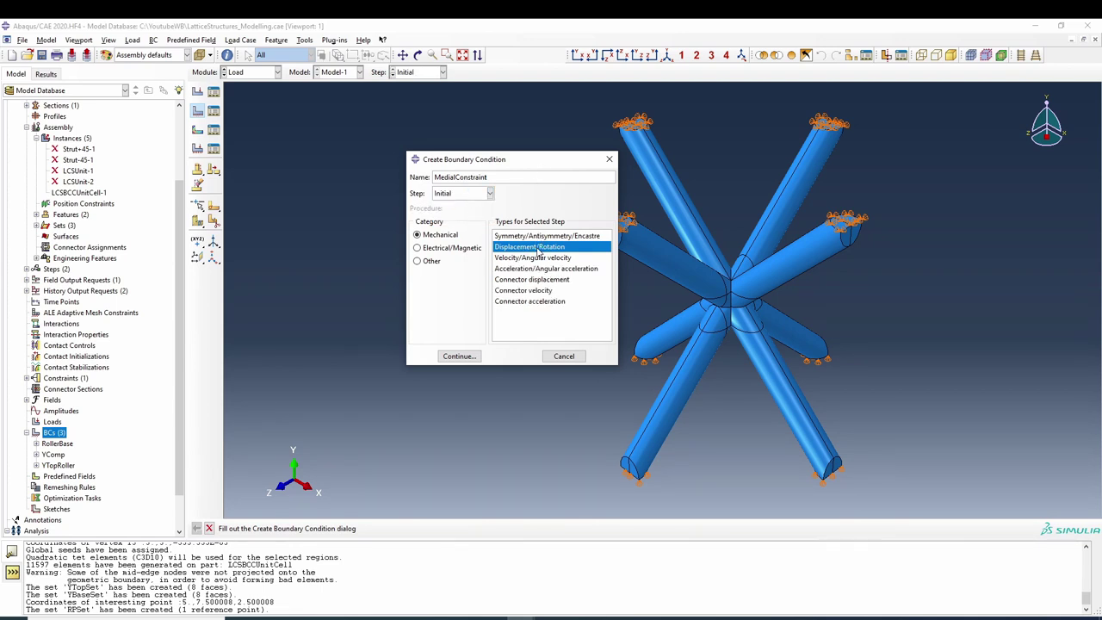
left_click(464, 356)
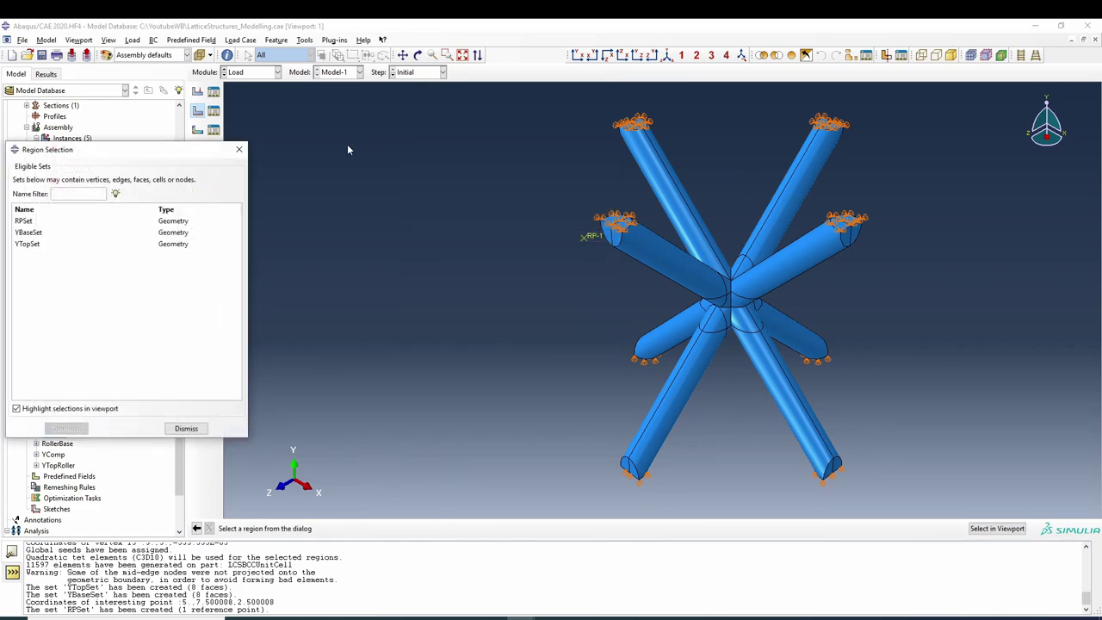
Step: Pick the central strut junction of the lattice as the condition's region
left_click(186, 428)
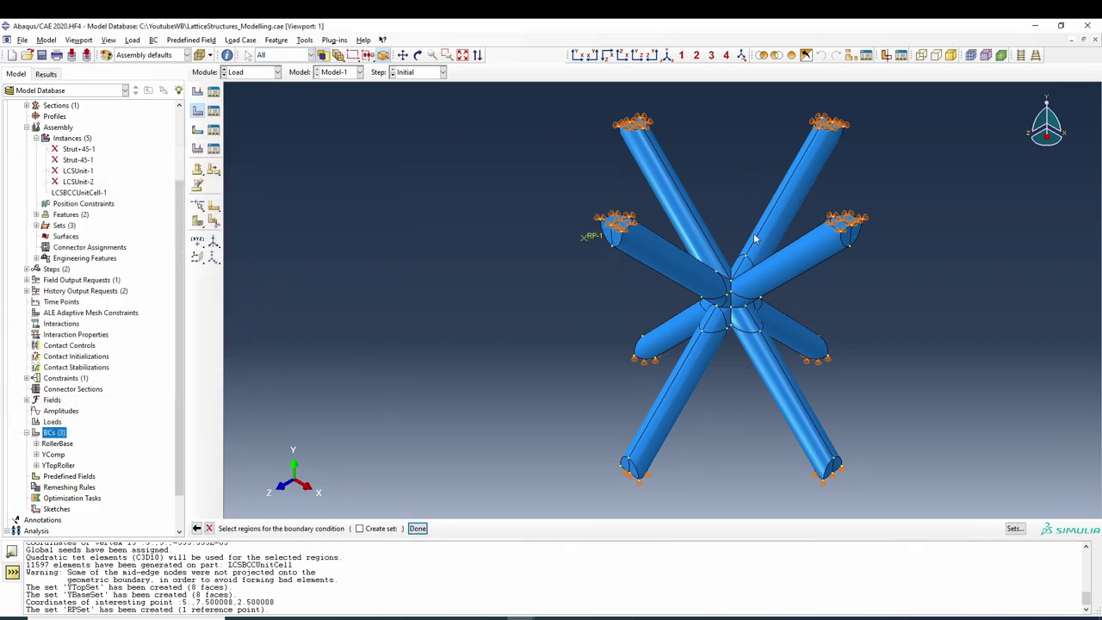
left_click(417, 54)
left_click_drag(568, 207, 531, 250)
right_click(532, 250)
left_click(591, 336)
scroll(720, 317, "down", 4)
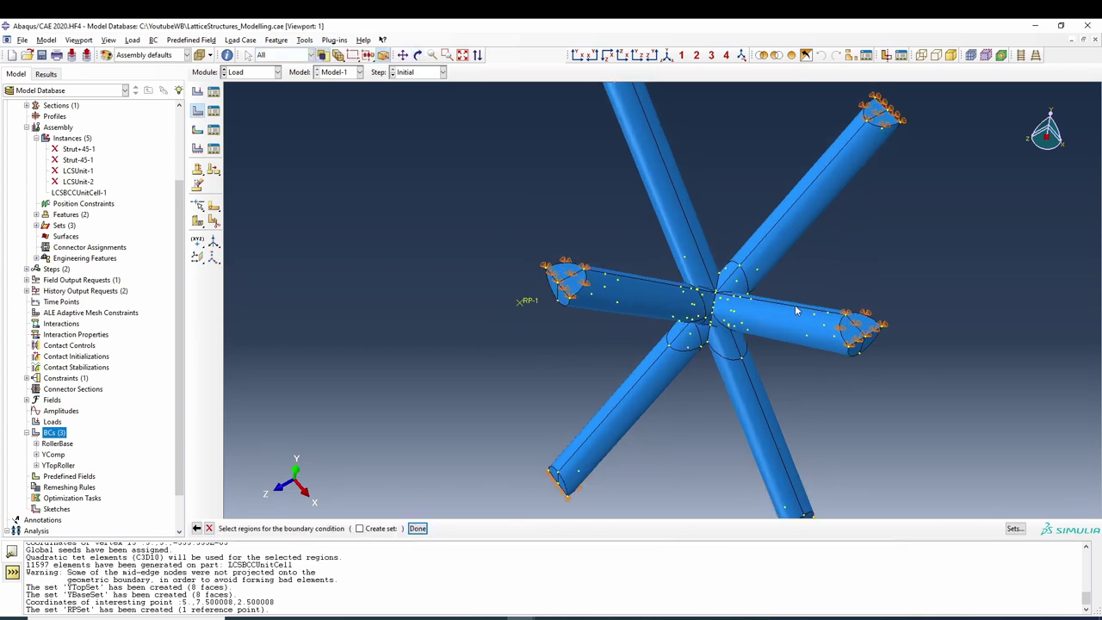
scroll(680, 267, "down", 4)
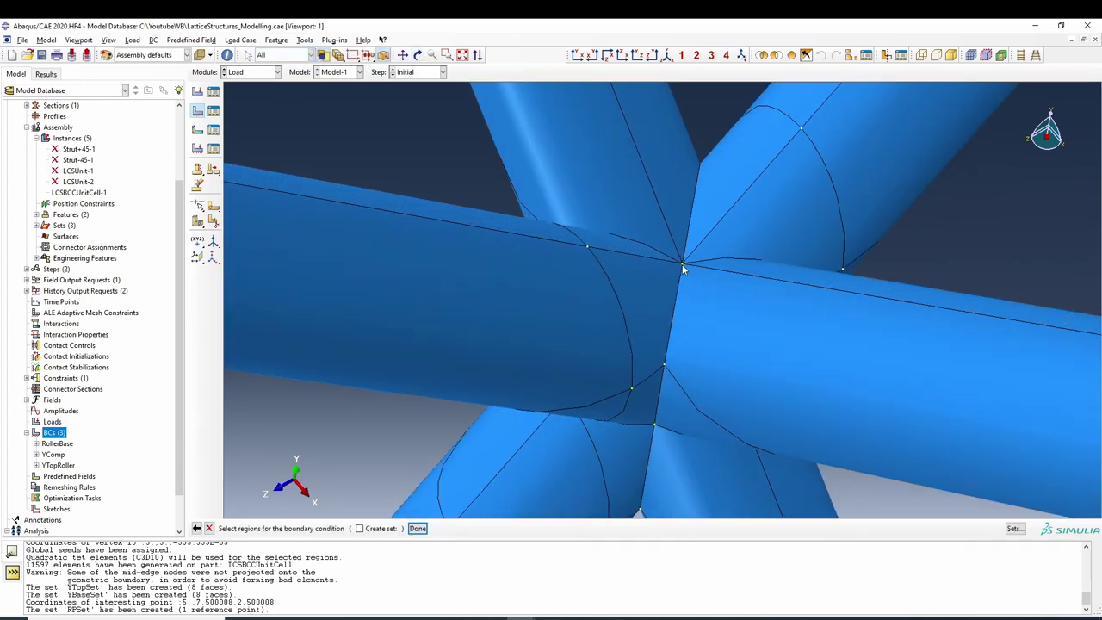
left_click(418, 55)
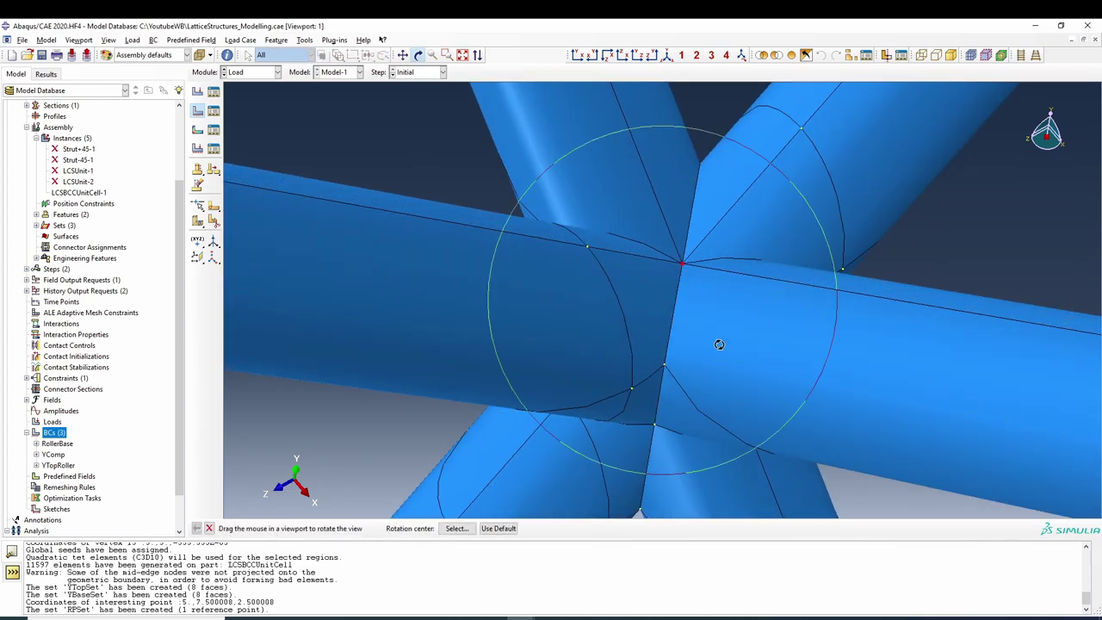
left_click_drag(719, 345, 744, 404)
right_click(742, 405)
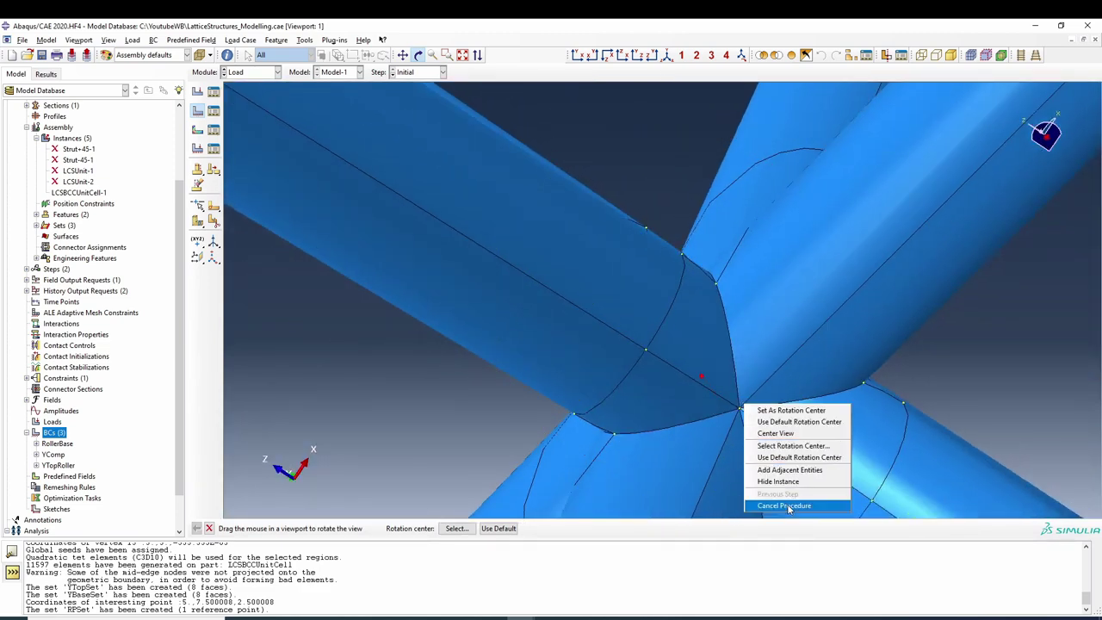
left_click(786, 505)
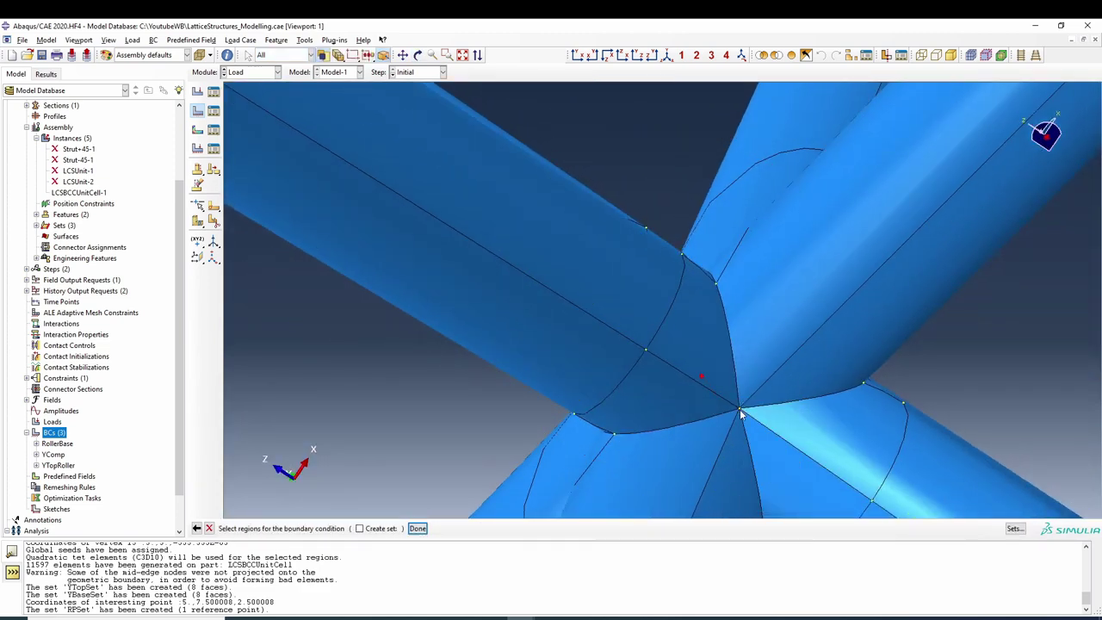
left_click(667, 55)
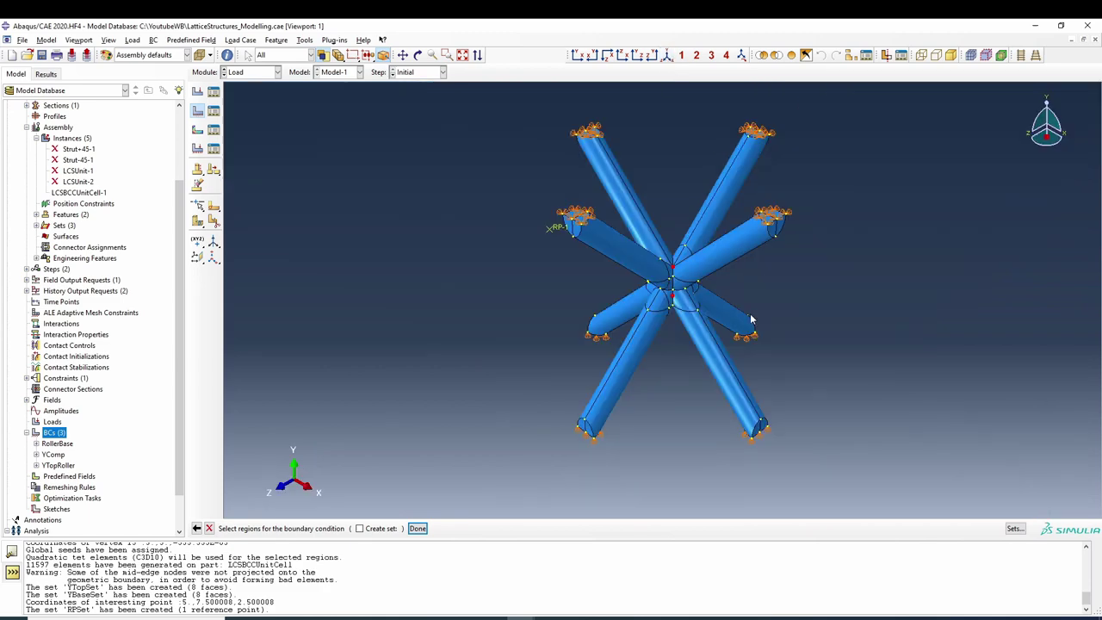
left_click(419, 528)
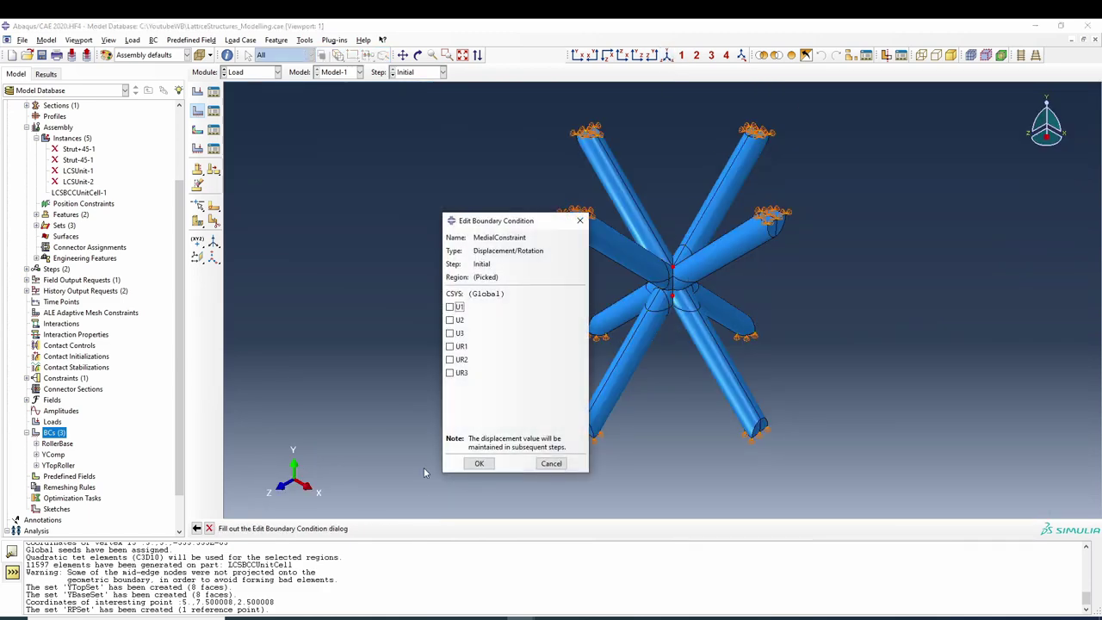
Step: Fix U1 and U3 at the junction and create the condition
left_click(449, 307)
left_click(450, 333)
left_click(480, 463)
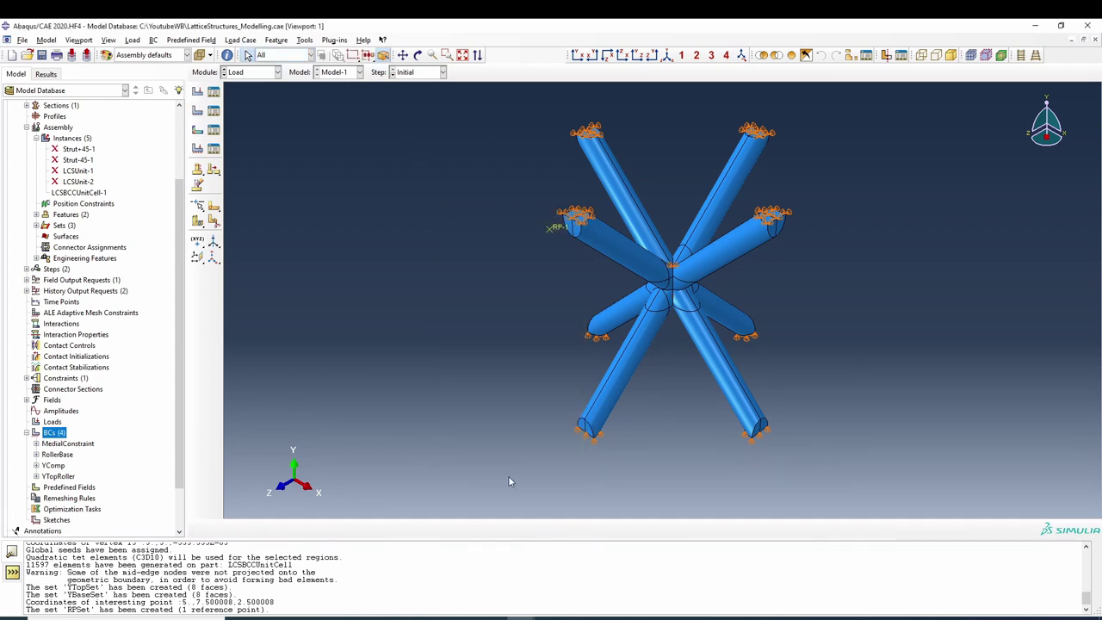
Step: Preview where MedialConstraint, RollerBase and YTopRoller are applied on the lattice
left_click(418, 54)
left_click_drag(663, 215, 657, 379)
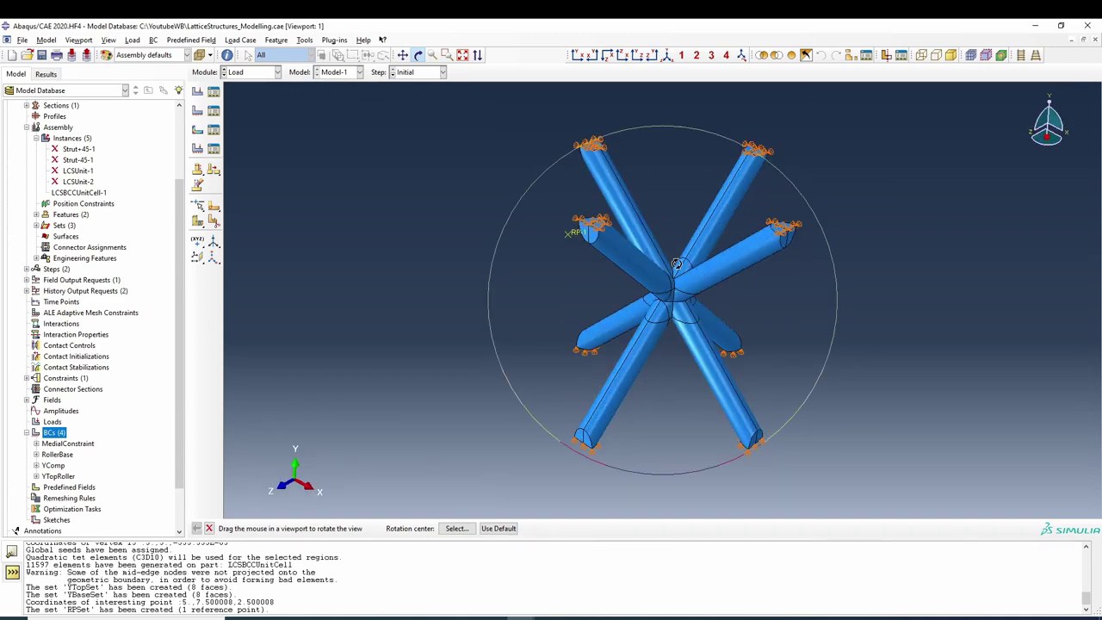
left_click(67, 444)
left_click(57, 454)
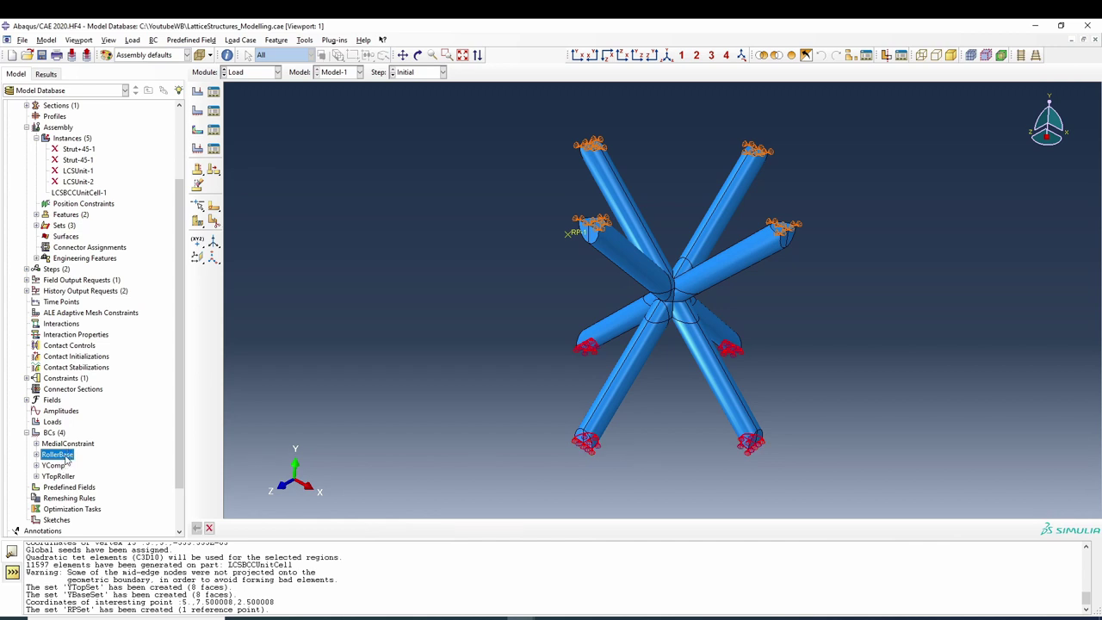
left_click(62, 477)
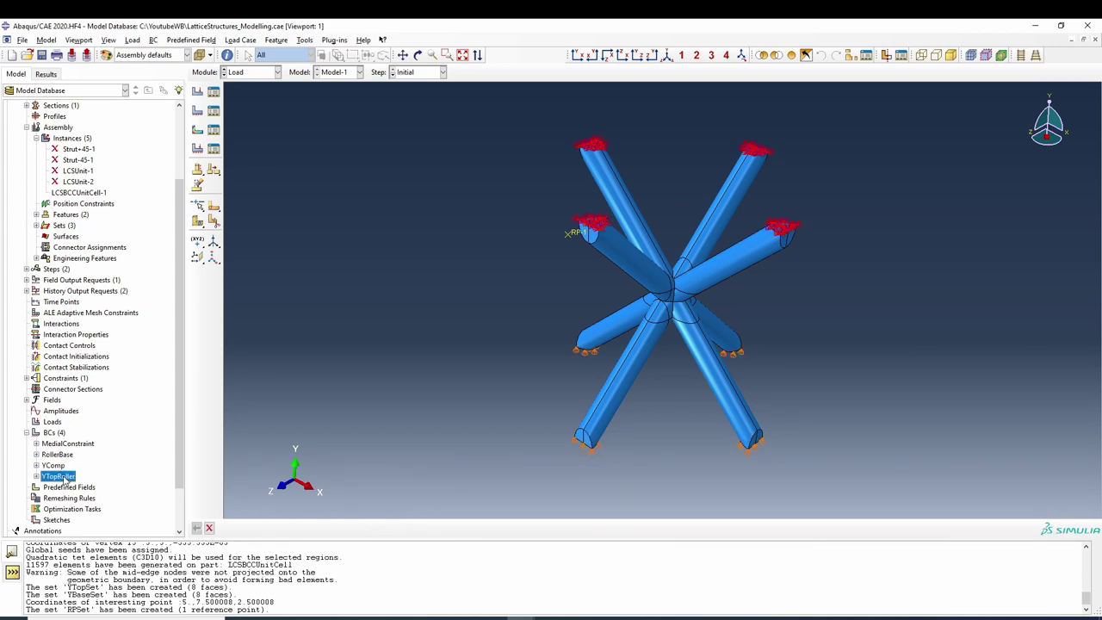
Step: Suppress the YTopRoller boundary condition
right_click(66, 478)
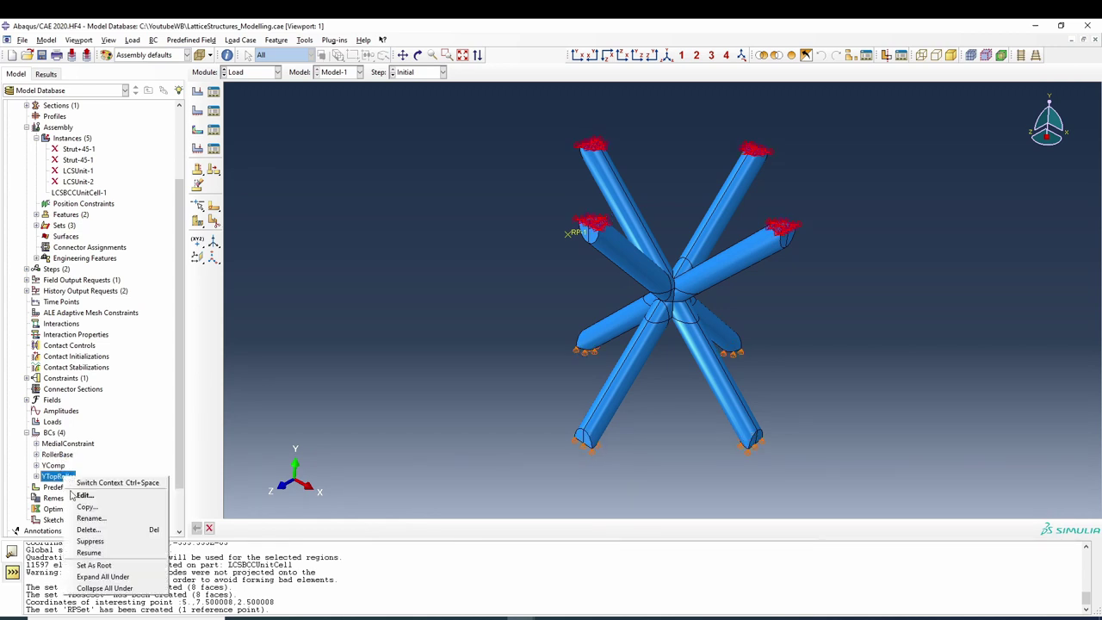
left_click(91, 541)
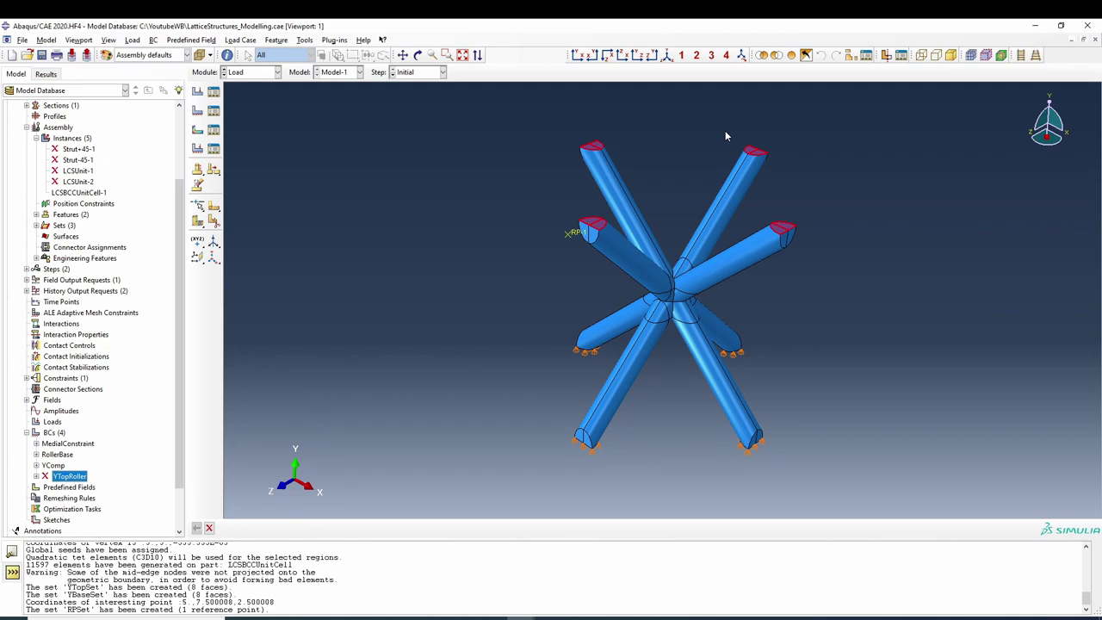
scroll(26, 486, "down", 2)
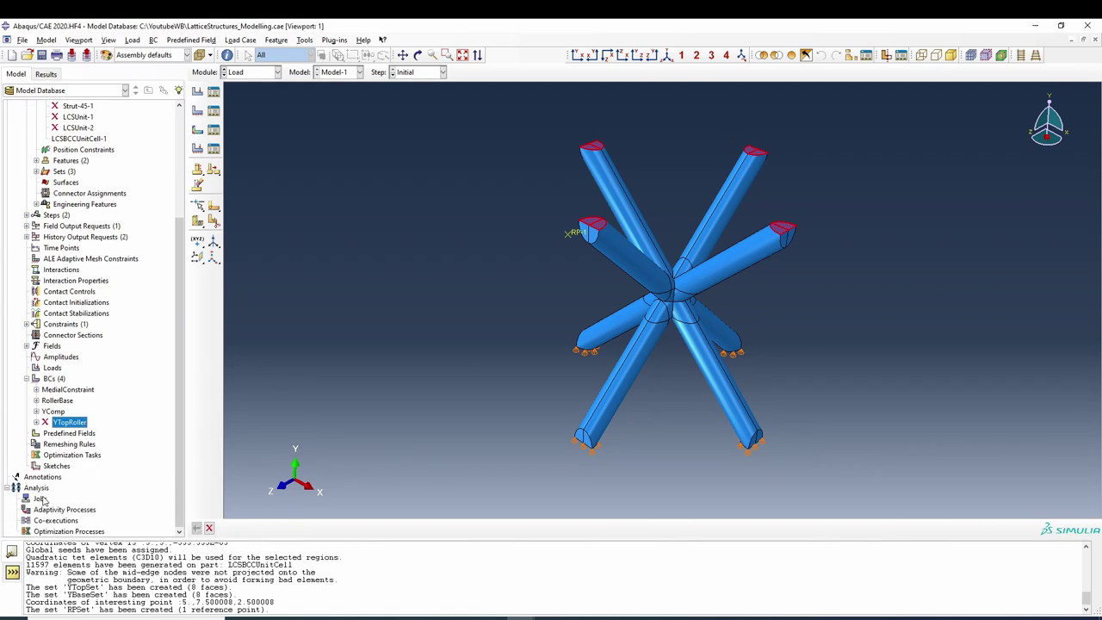
Step: Rename Model-1 to LCS_YComp
double_click(39, 499)
left_click(355, 257)
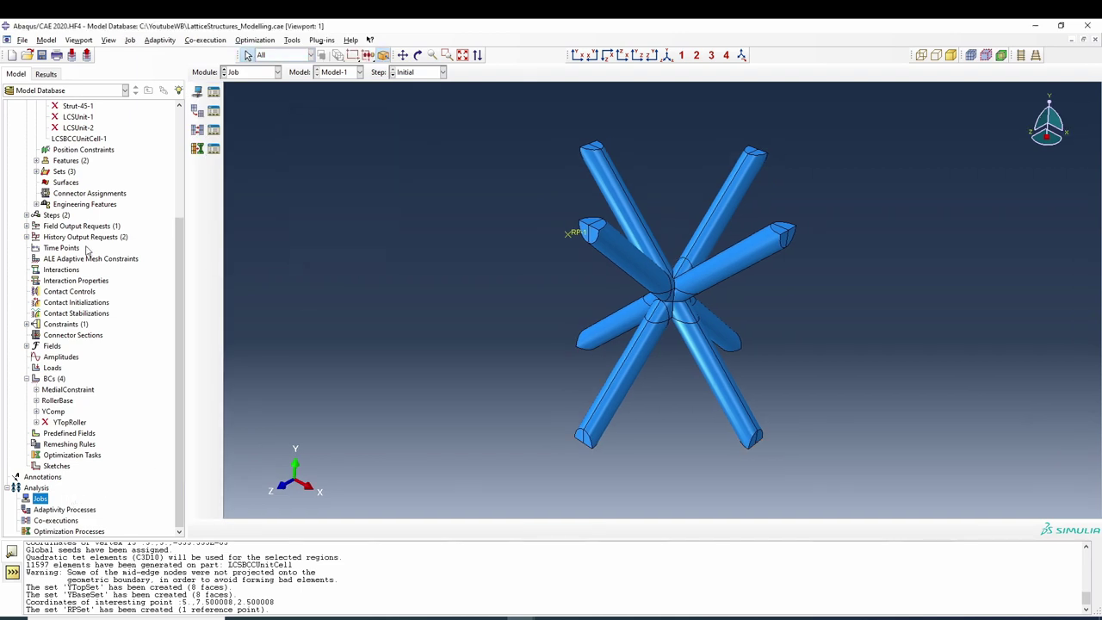
scroll(47, 258, "up", 5)
right_click(41, 116)
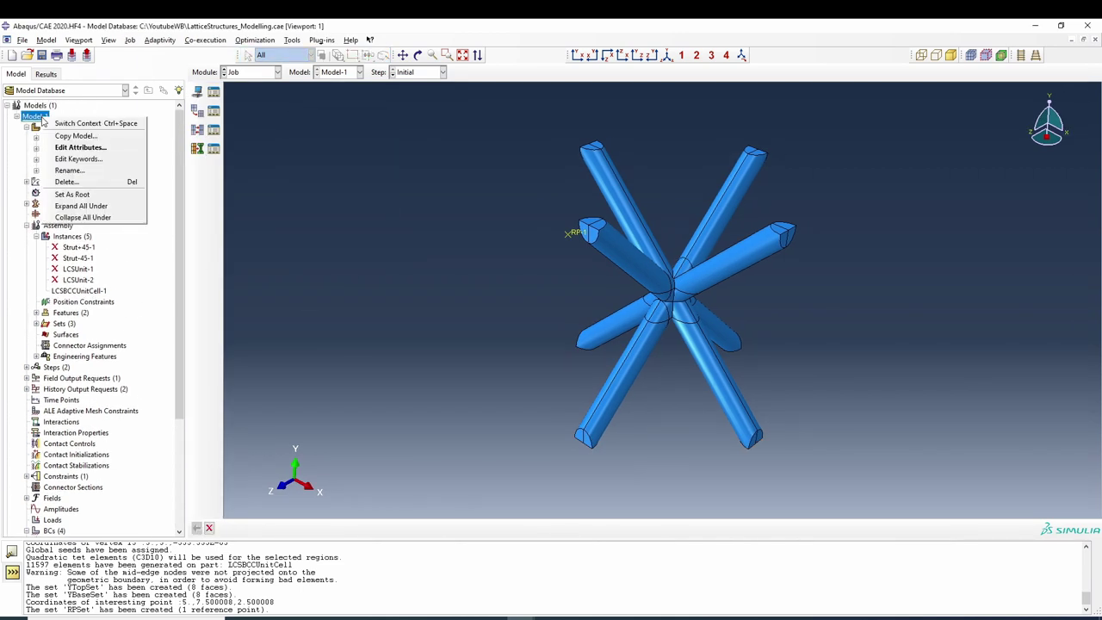
left_click(105, 168)
type("Y")
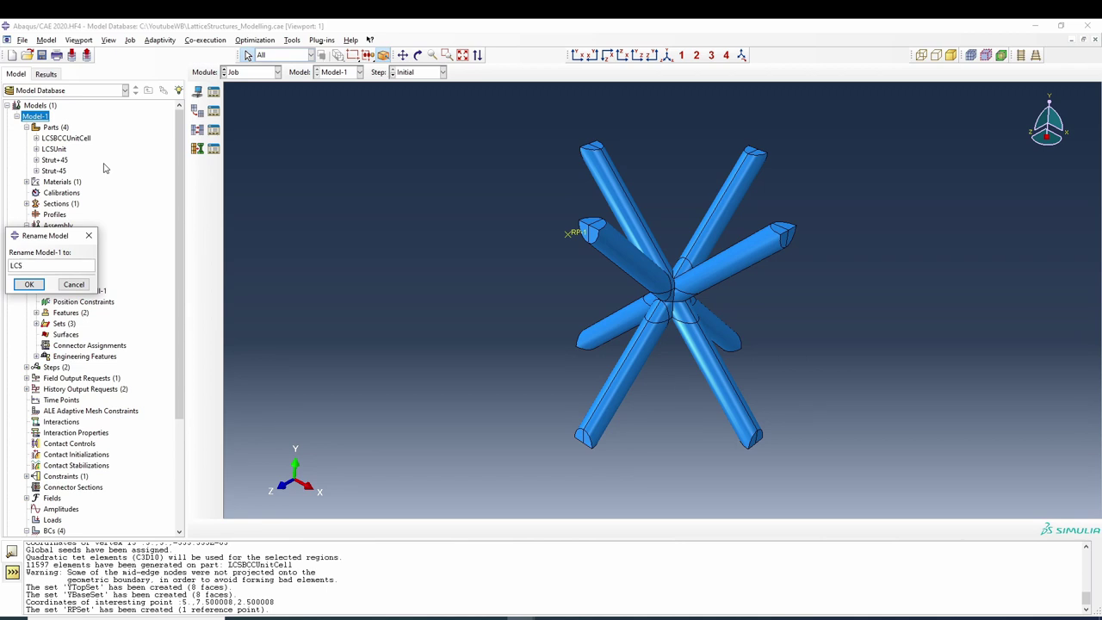
type("CS_YComp")
key("Return")
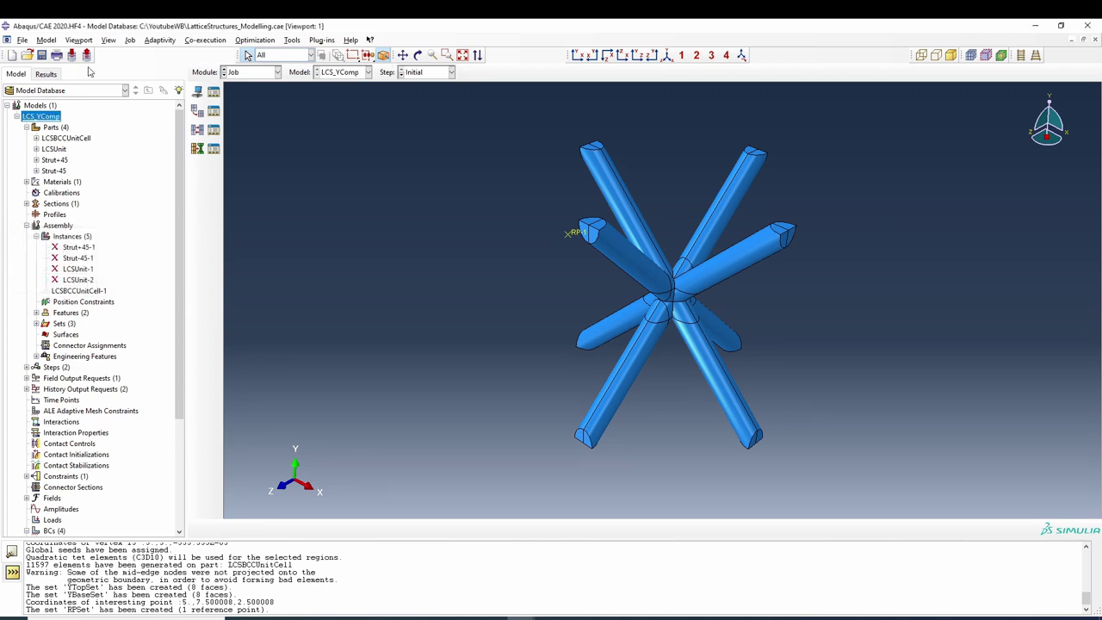
Step: Open the Create Job dialog for the LCS_YComp model
scroll(39, 431, "down", 5)
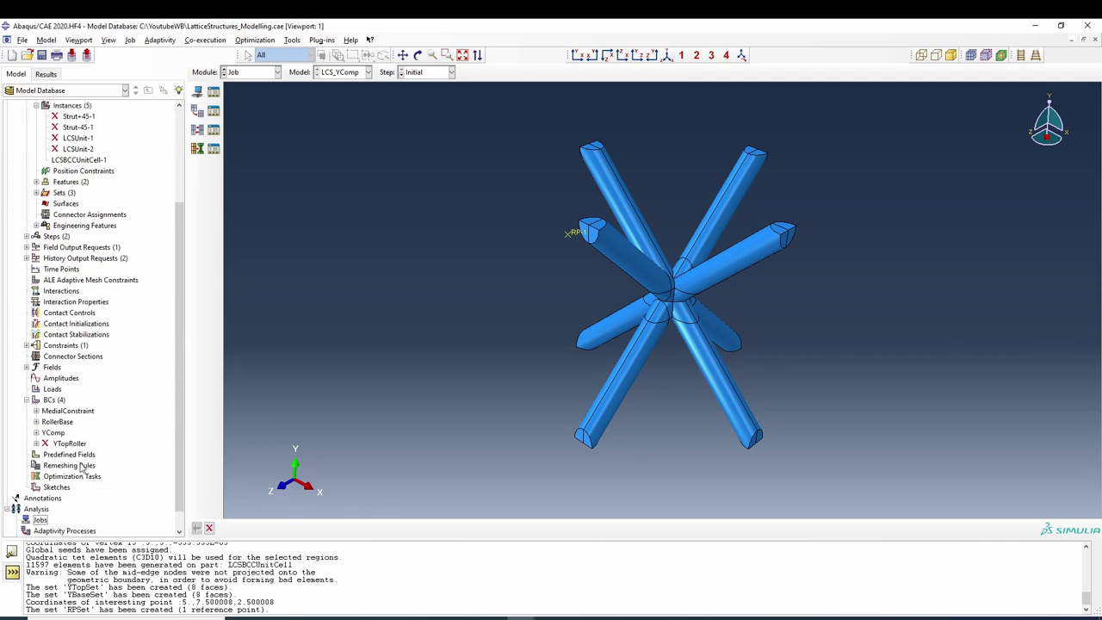
left_click(40, 499)
double_click(40, 500)
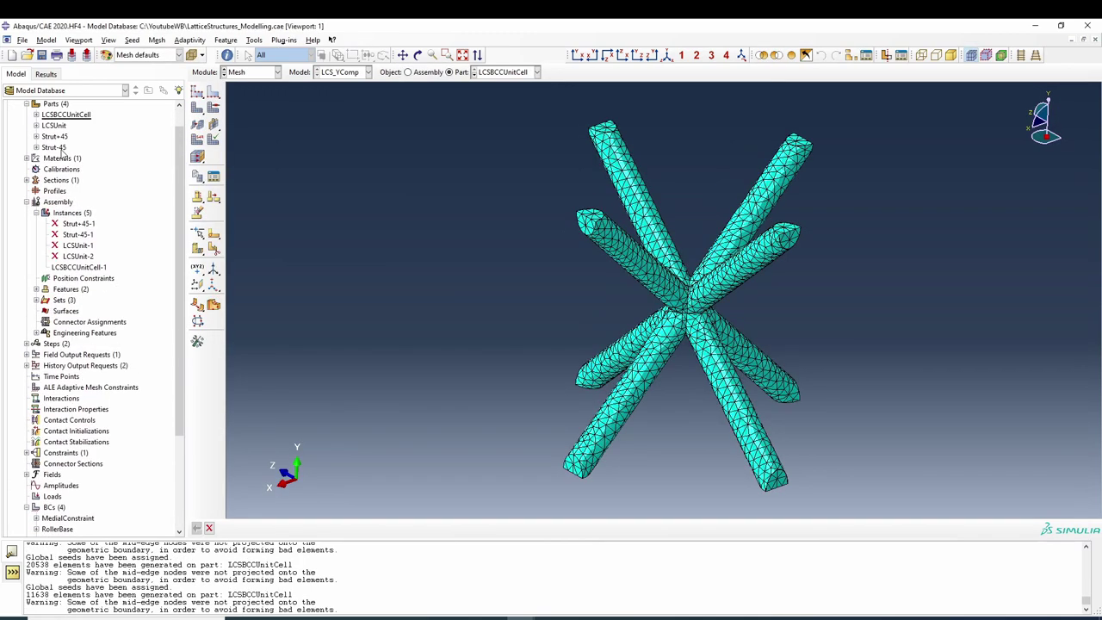
scroll(35, 138, "up", 1)
Step: Copy LCS_YComp into a new model LCS_YZShear and expand its tree
left_click(26, 127)
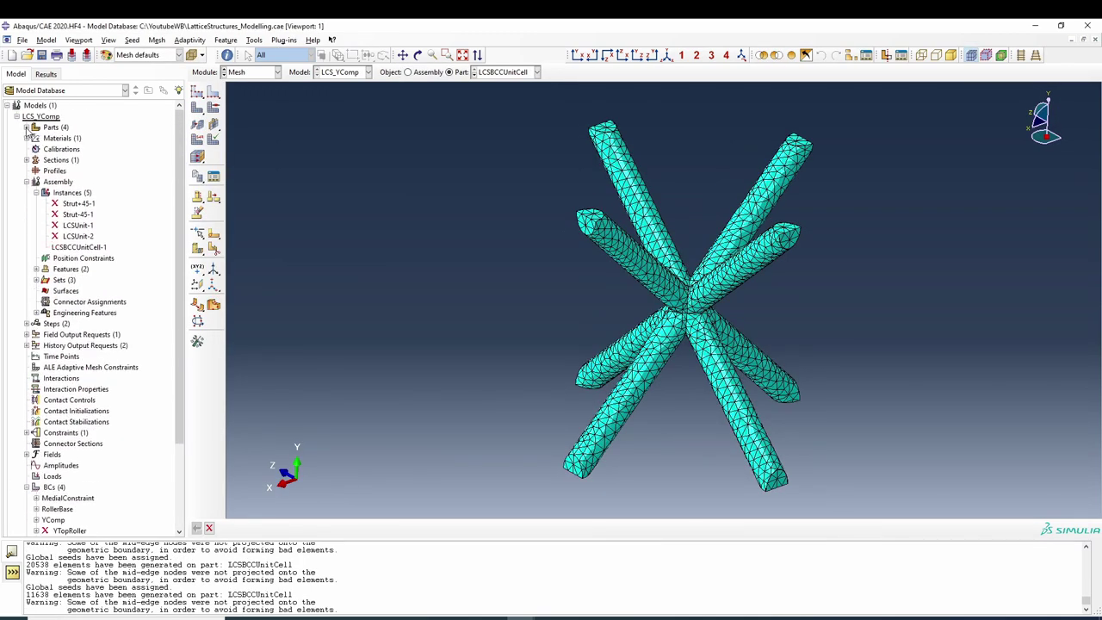
right_click(29, 121)
left_click(52, 134)
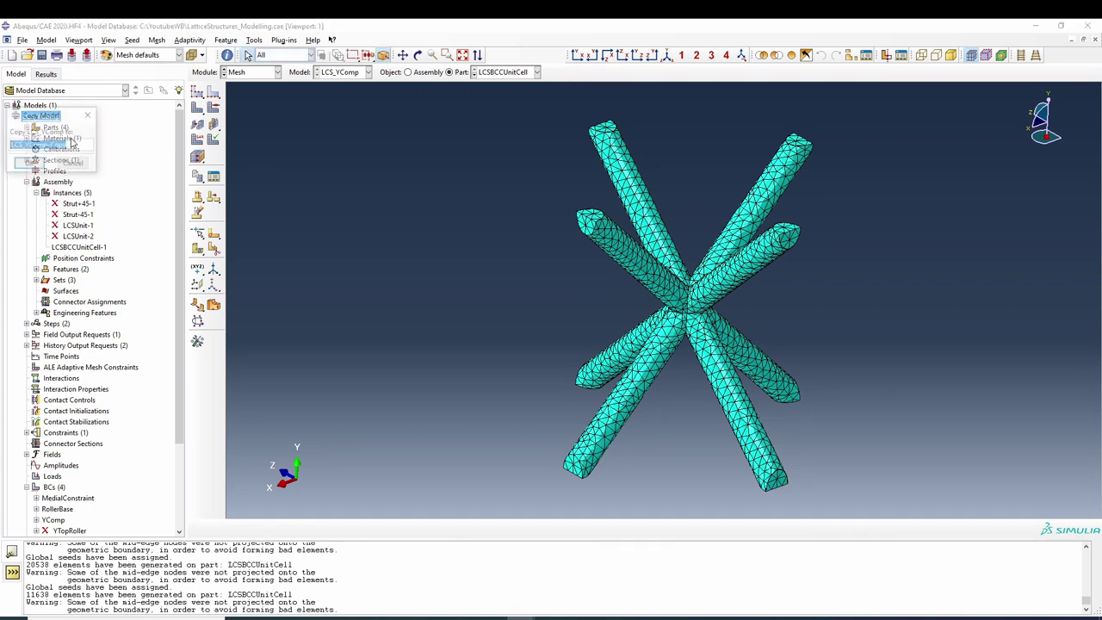
left_click_drag(82, 143, 33, 147)
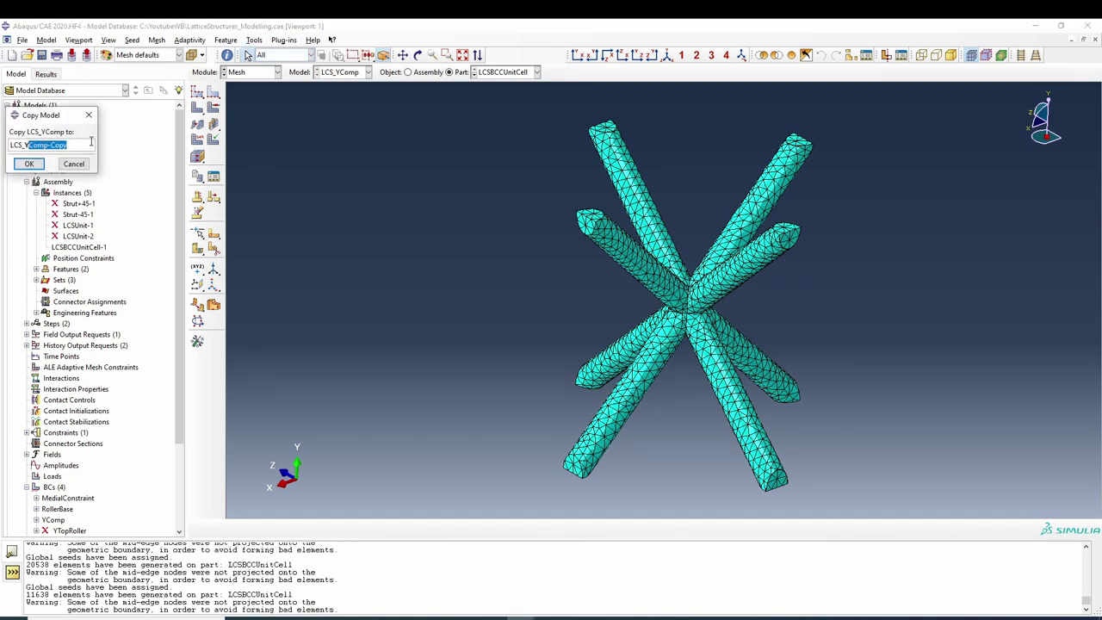
type("ZShear")
key("Return")
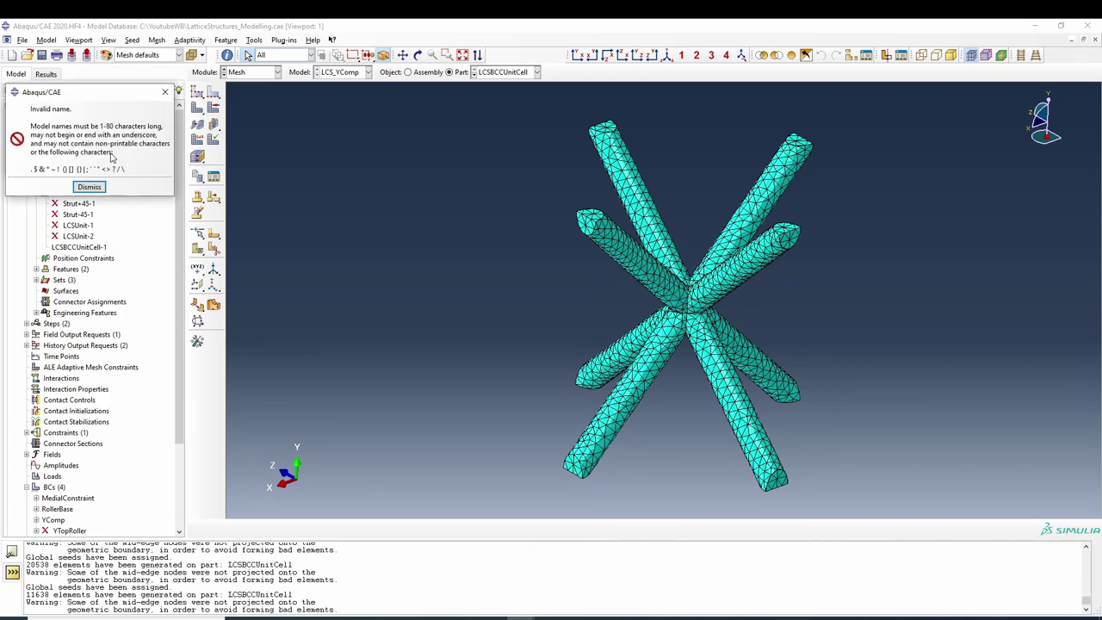
left_click(86, 186)
left_click(60, 147)
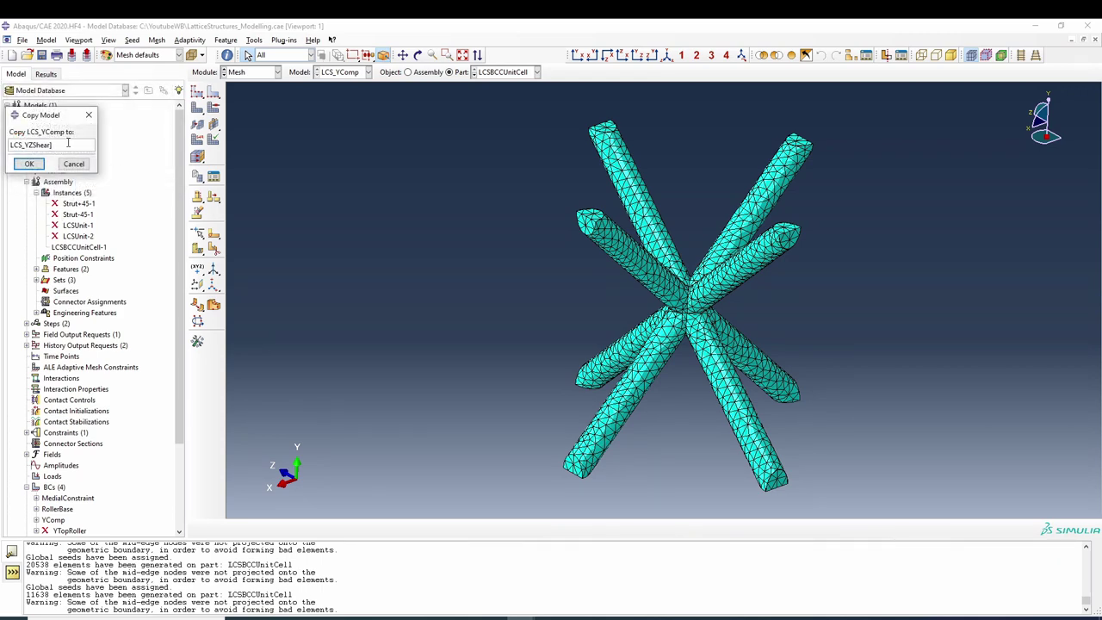
left_click(29, 164)
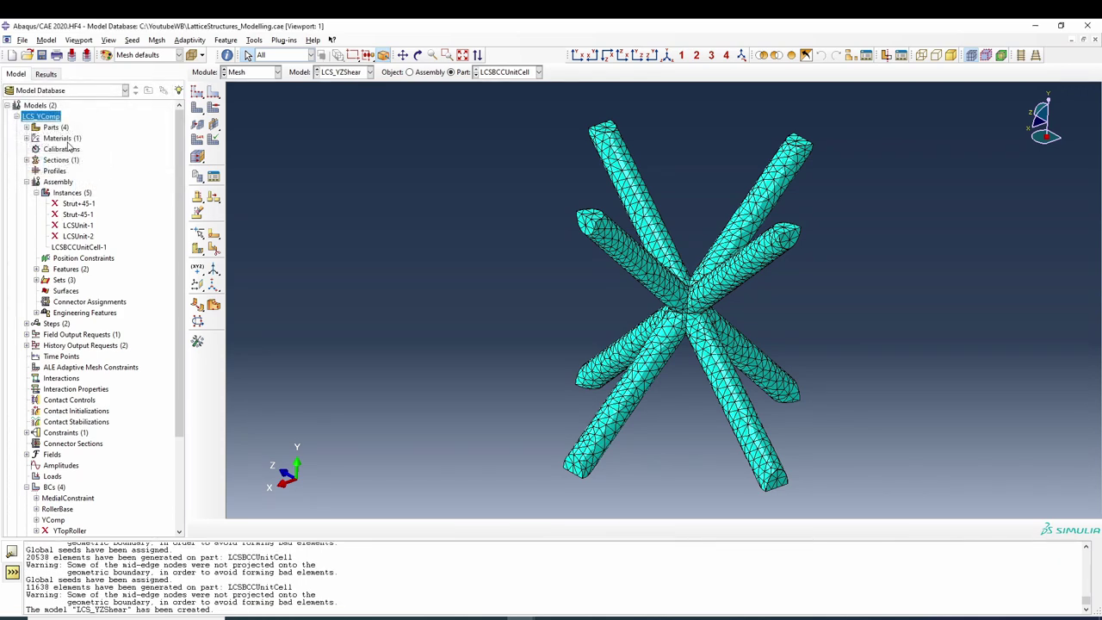
left_click(17, 116)
left_click(17, 128)
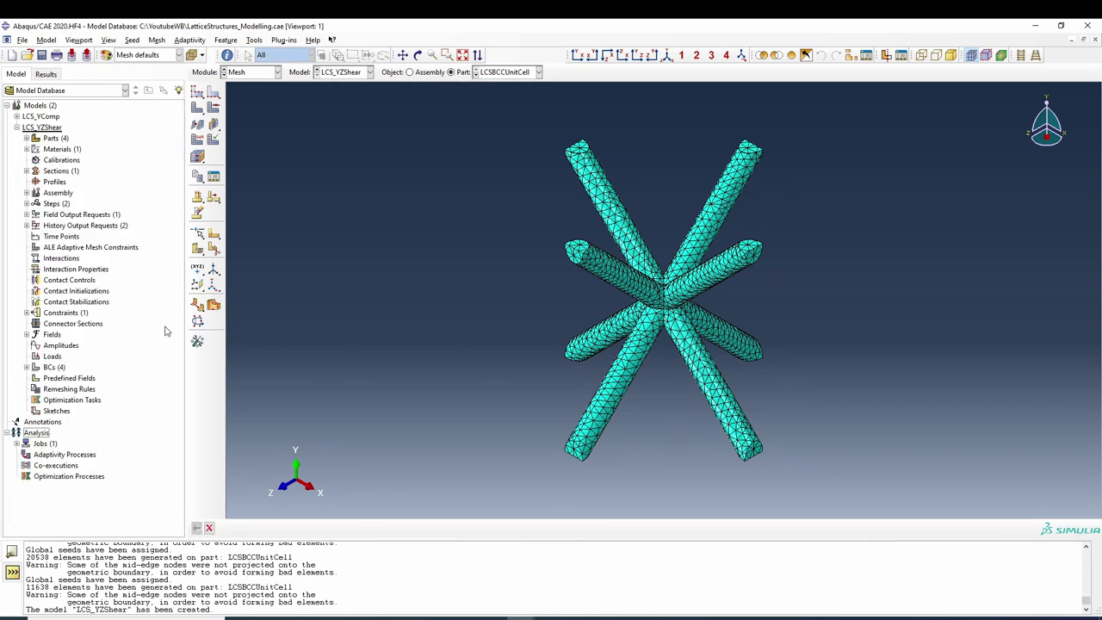
Step: Rename the YComp boundary condition to YZShear
left_click(27, 367)
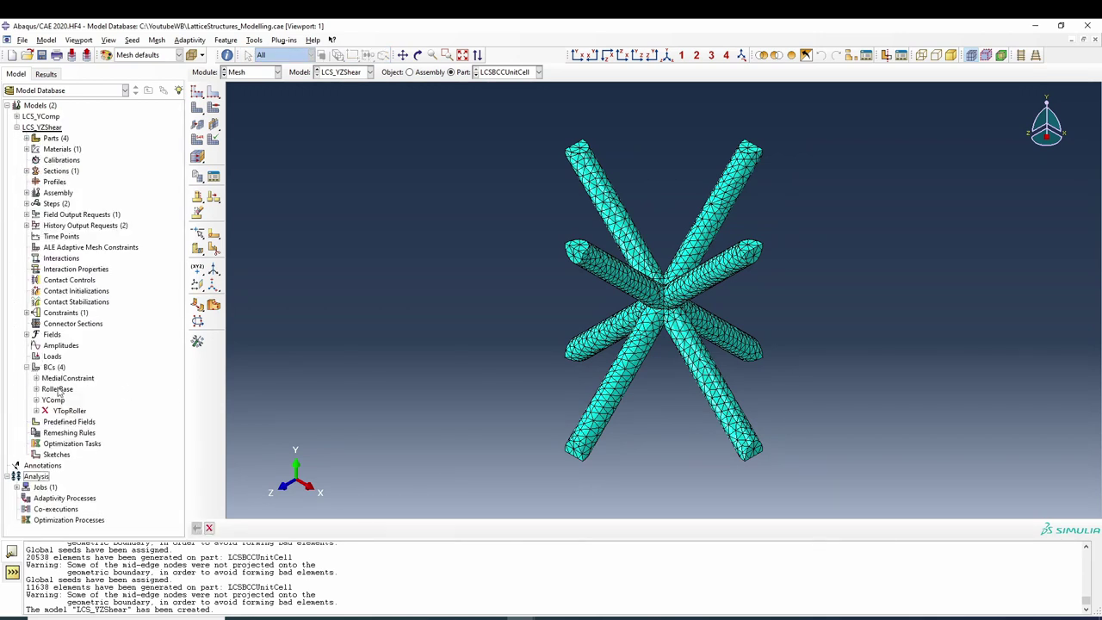
left_click(53, 400)
right_click(55, 400)
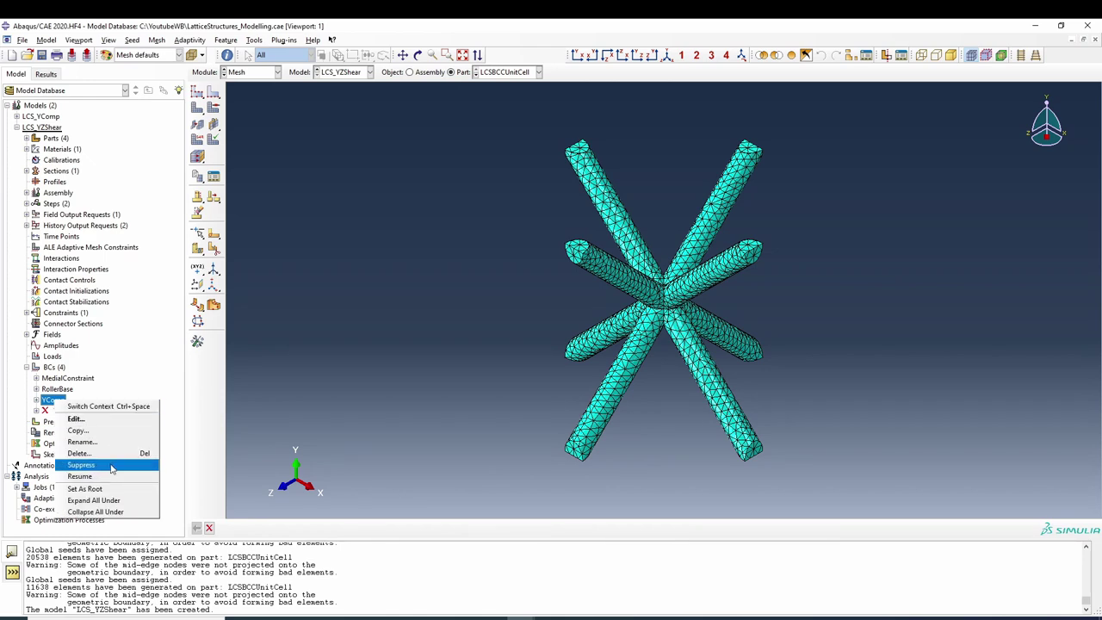
left_click(116, 447)
type("YShear")
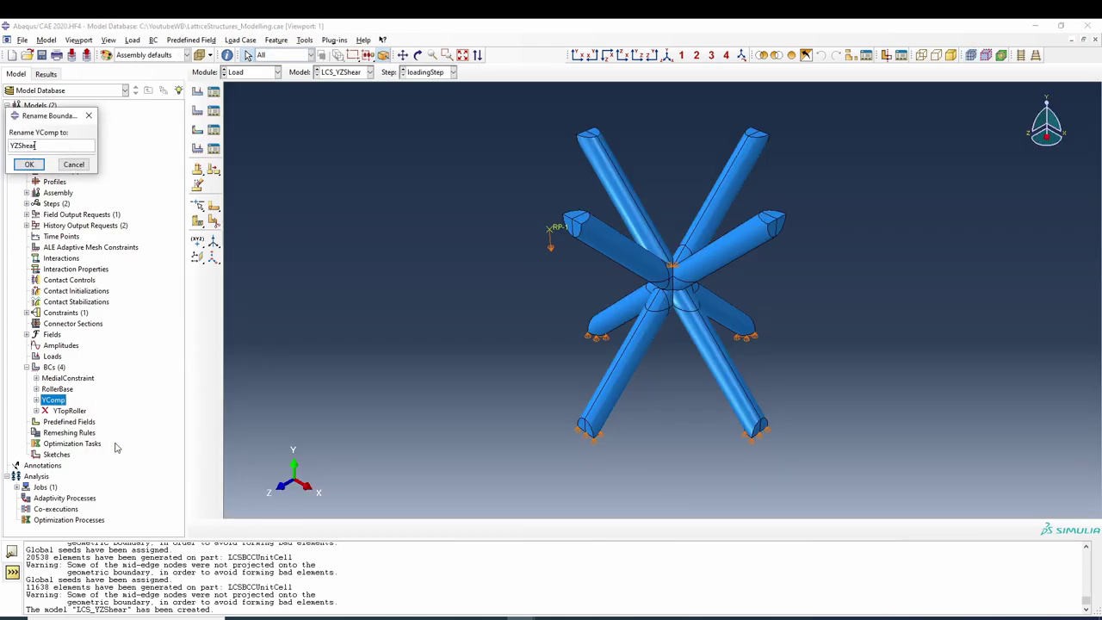
key("Return")
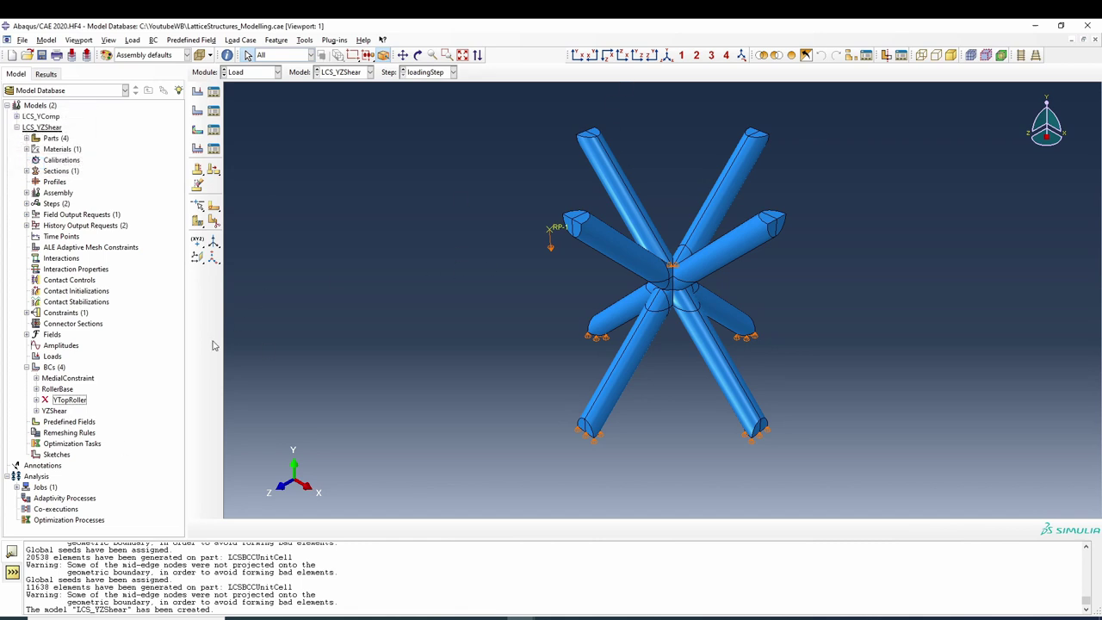
Step: Replace YZShear's U2 displacement with a prescribed U3 displacement of -0.8
double_click(53, 410)
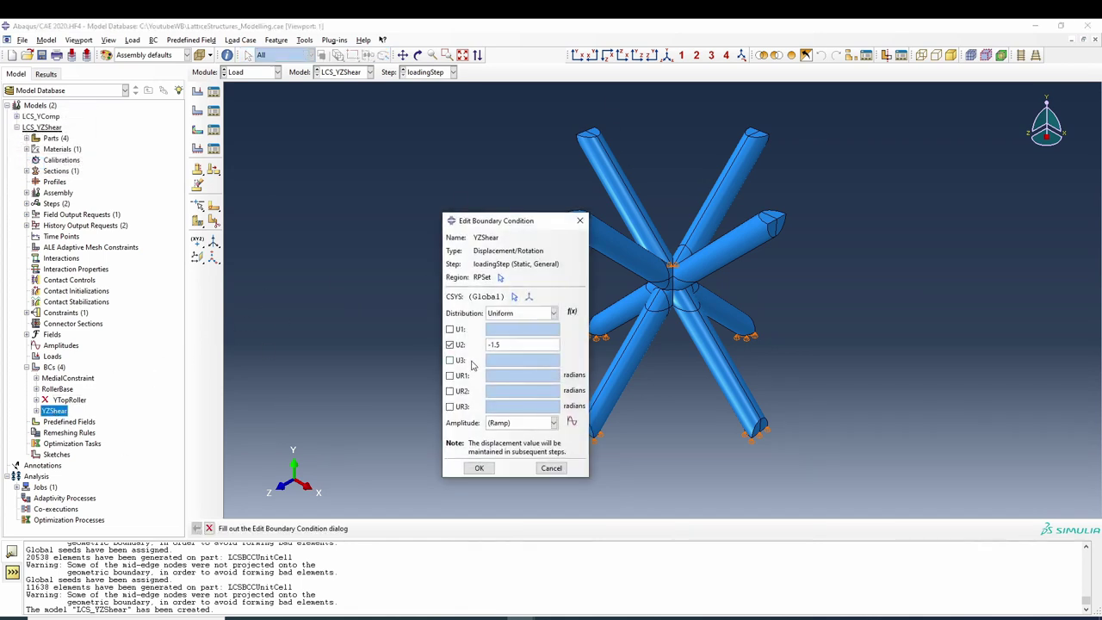
left_click_drag(502, 344, 484, 345)
left_click(450, 345)
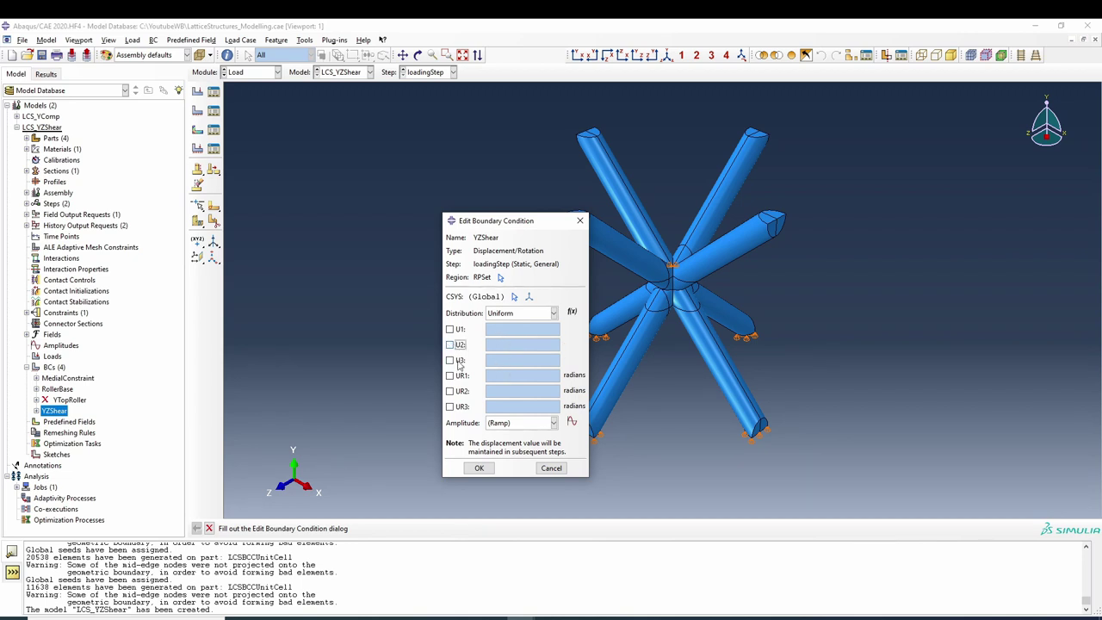
left_click(449, 361)
key("ctrl+v")
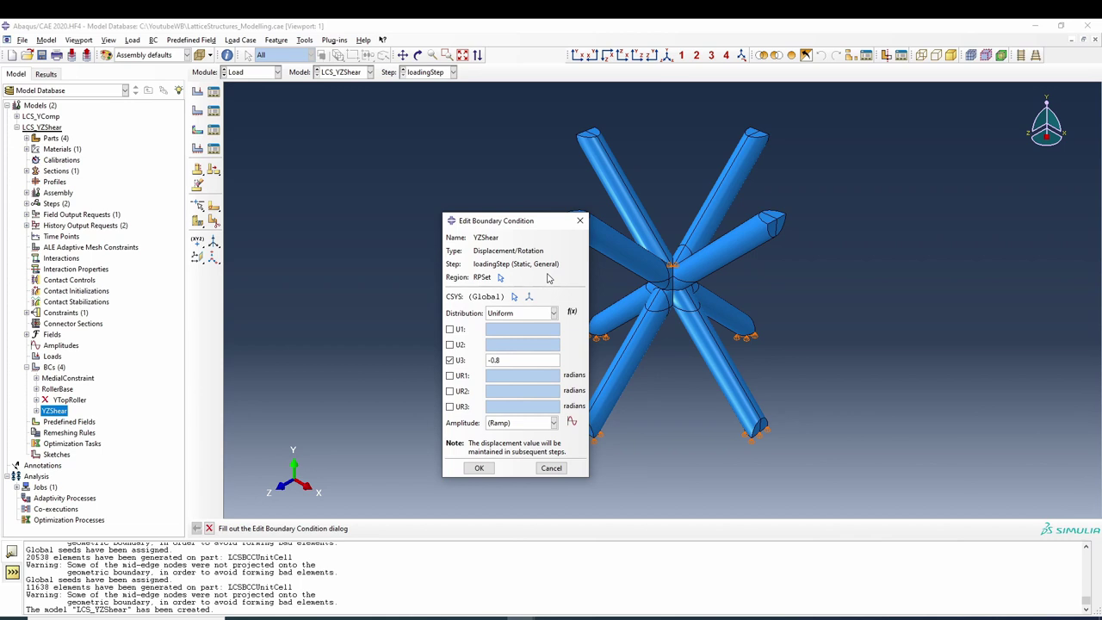
left_click(470, 465)
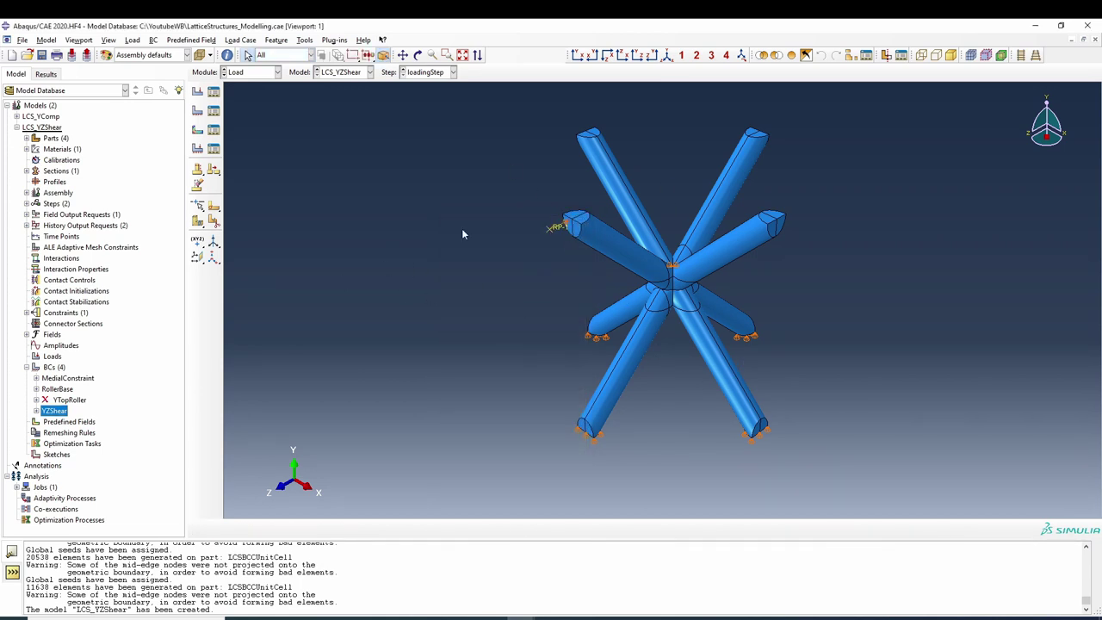
Step: Suppress the MedialConstraint boundary condition
left_click(67, 379)
right_click(69, 379)
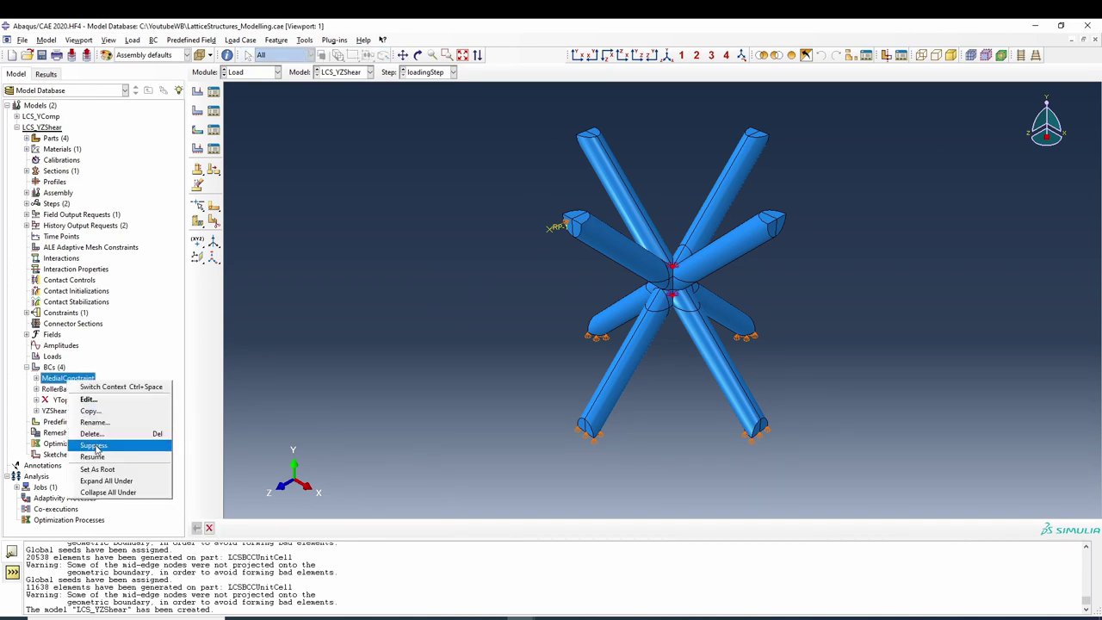
left_click(93, 446)
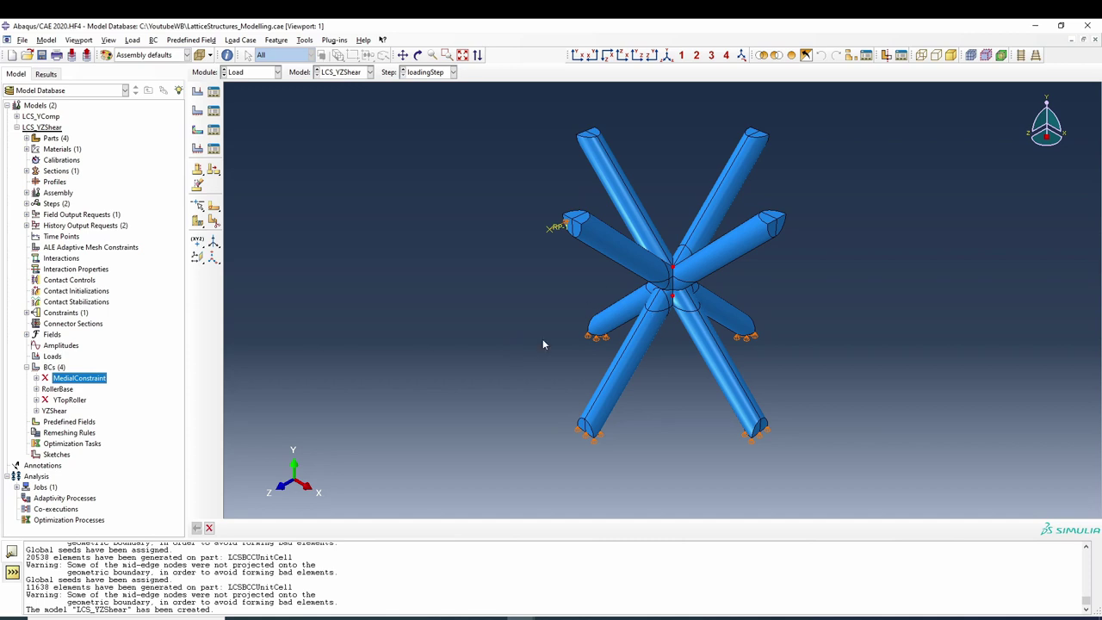
Step: Make RollerBase also fix U1 and U3, so U1–U3 are all 0
double_click(62, 390)
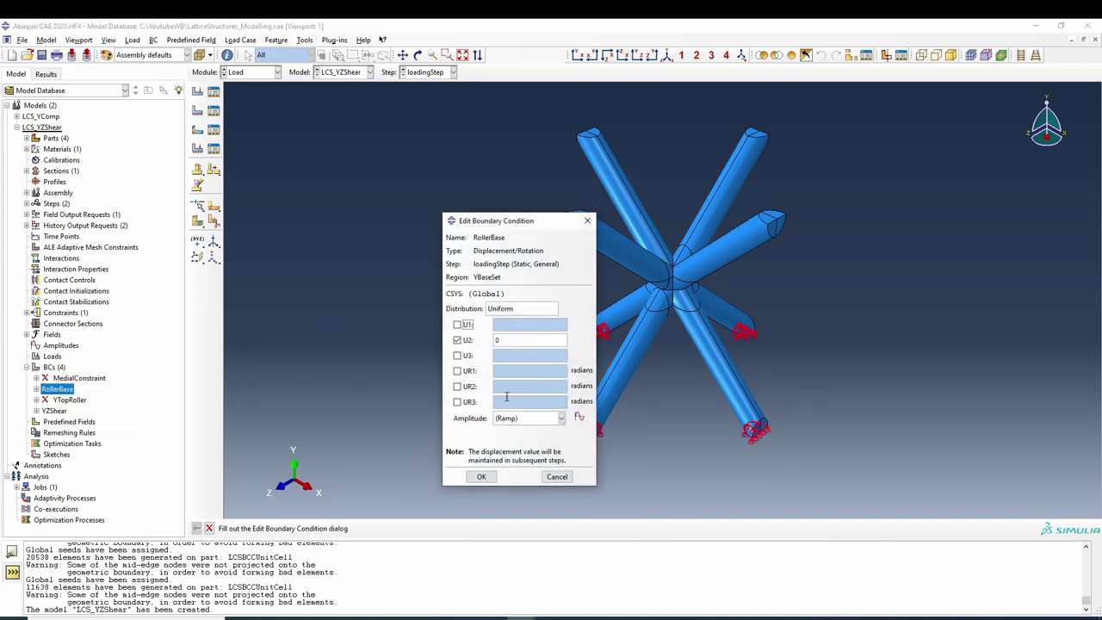
left_click(457, 355)
left_click(457, 324)
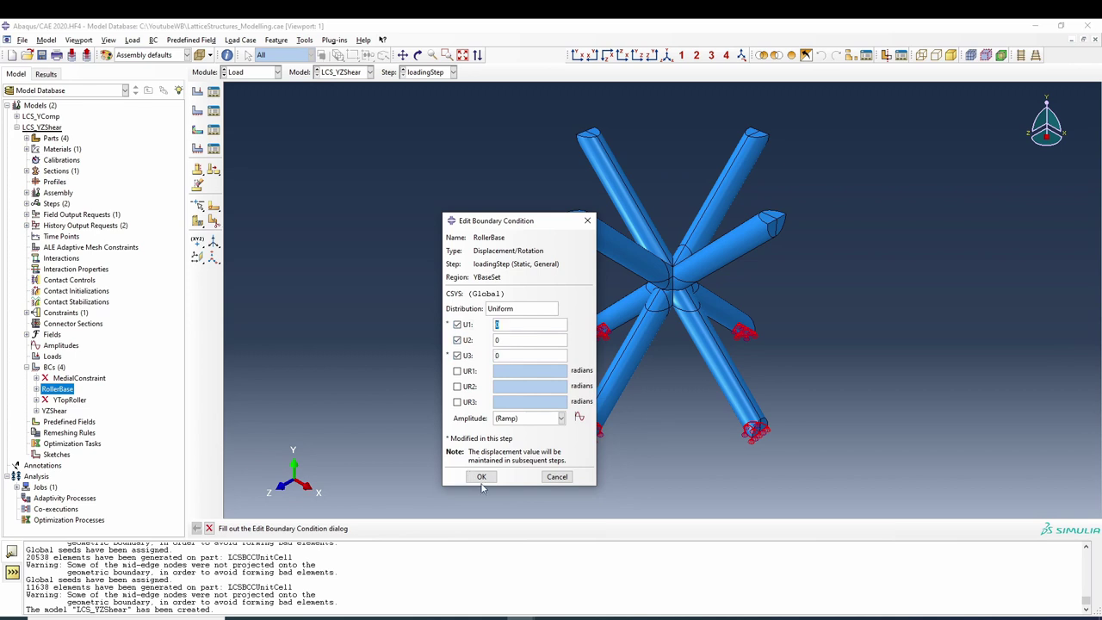
left_click(481, 477)
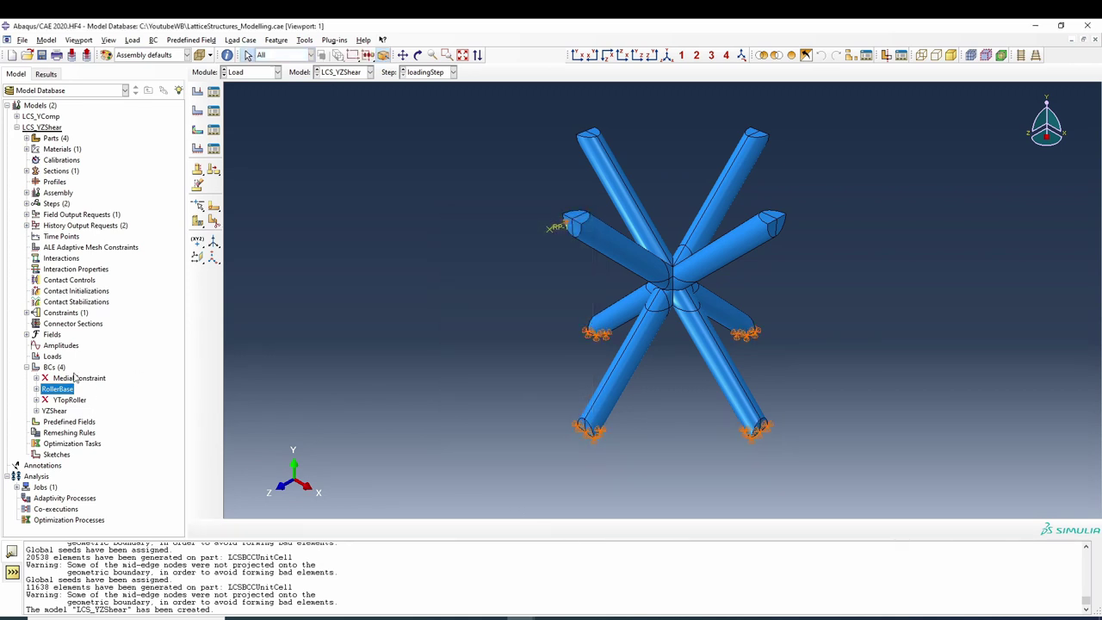
Step: Resume YTopRoller and make it fix U1 and U2 while freeing U3
left_click(68, 400)
right_click(67, 401)
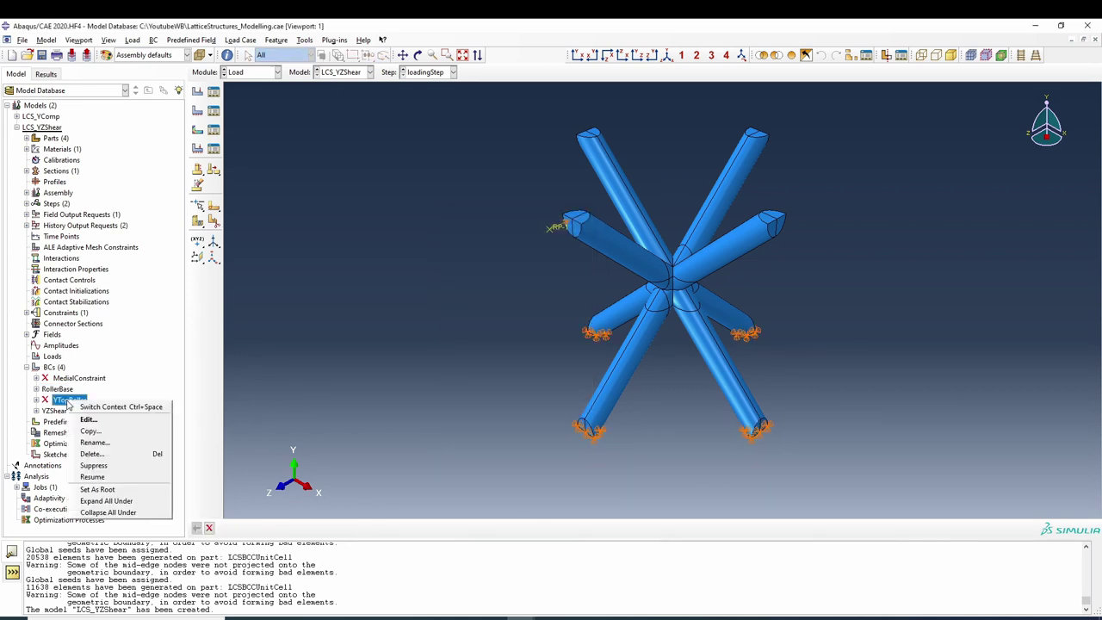
left_click(121, 476)
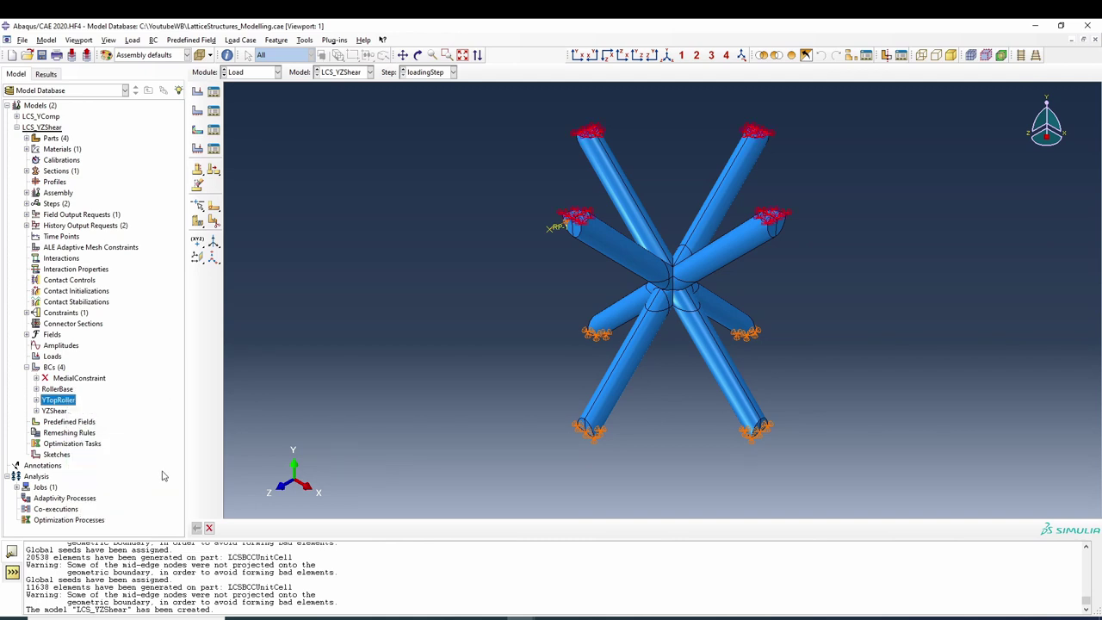
left_click(99, 412)
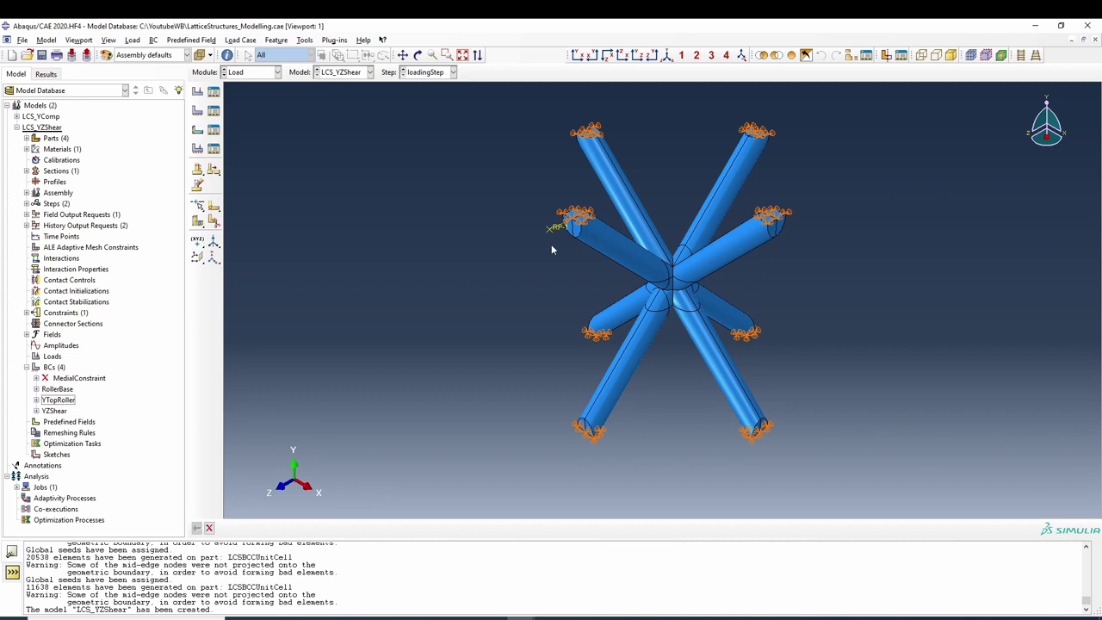
double_click(70, 401)
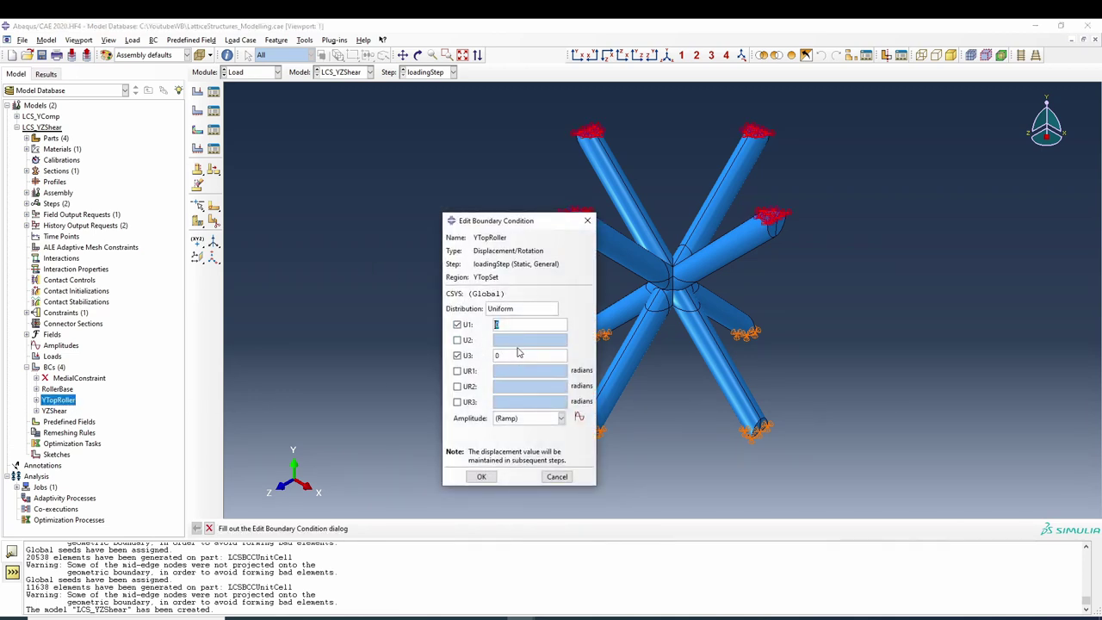
left_click(458, 340)
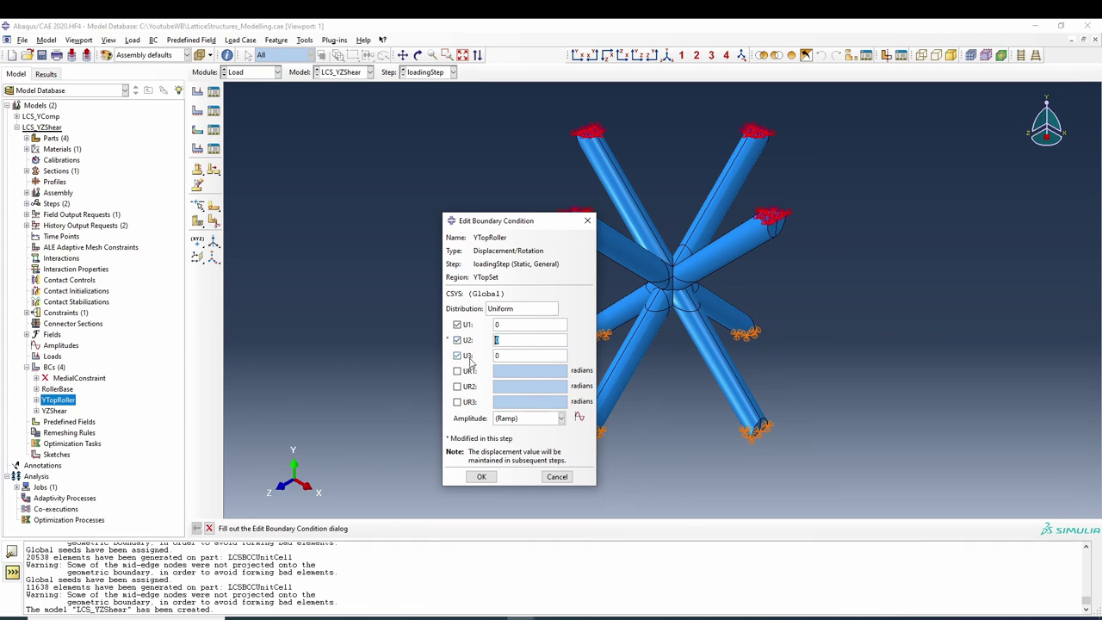
left_click(469, 358)
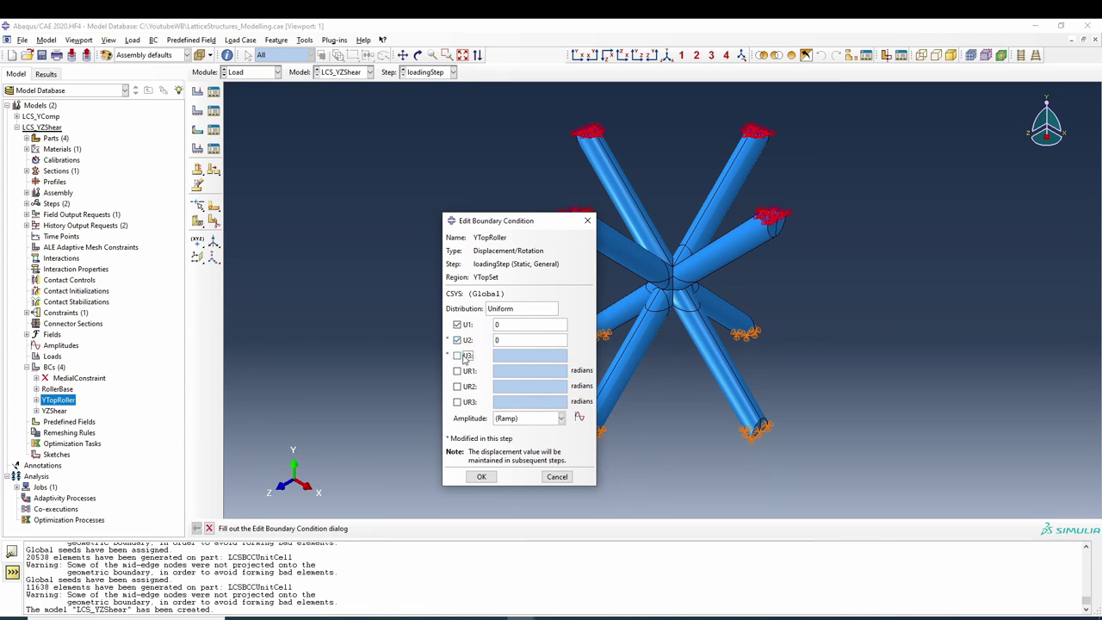
left_click(481, 477)
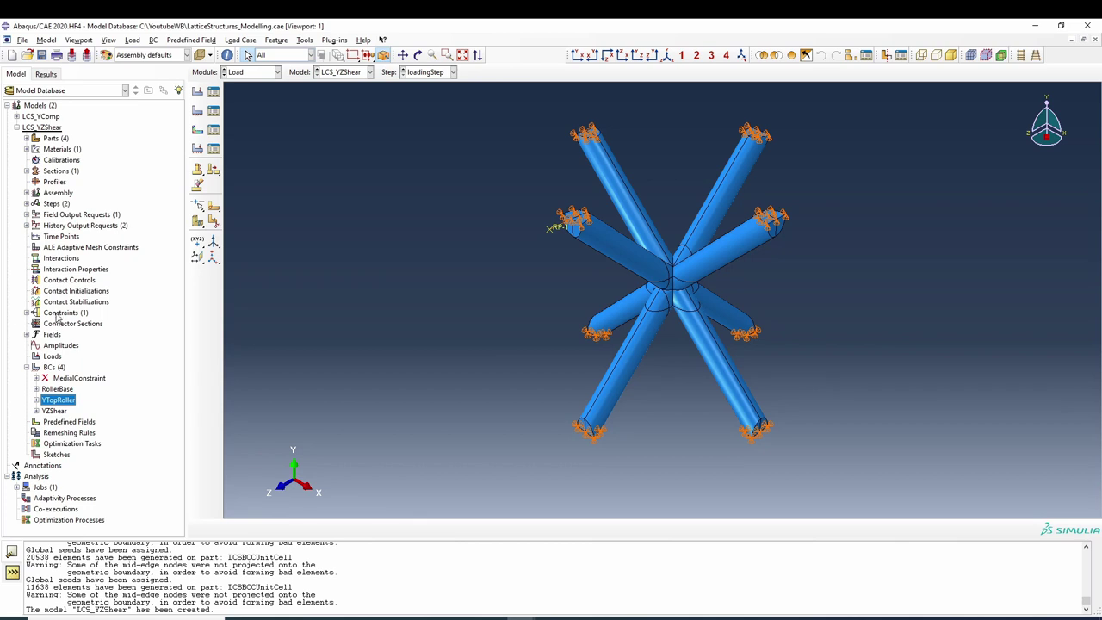
Step: Change the YTopSet term of ConstraintEqn from DOF 2 to DOF 3
left_click(27, 312)
double_click(60, 325)
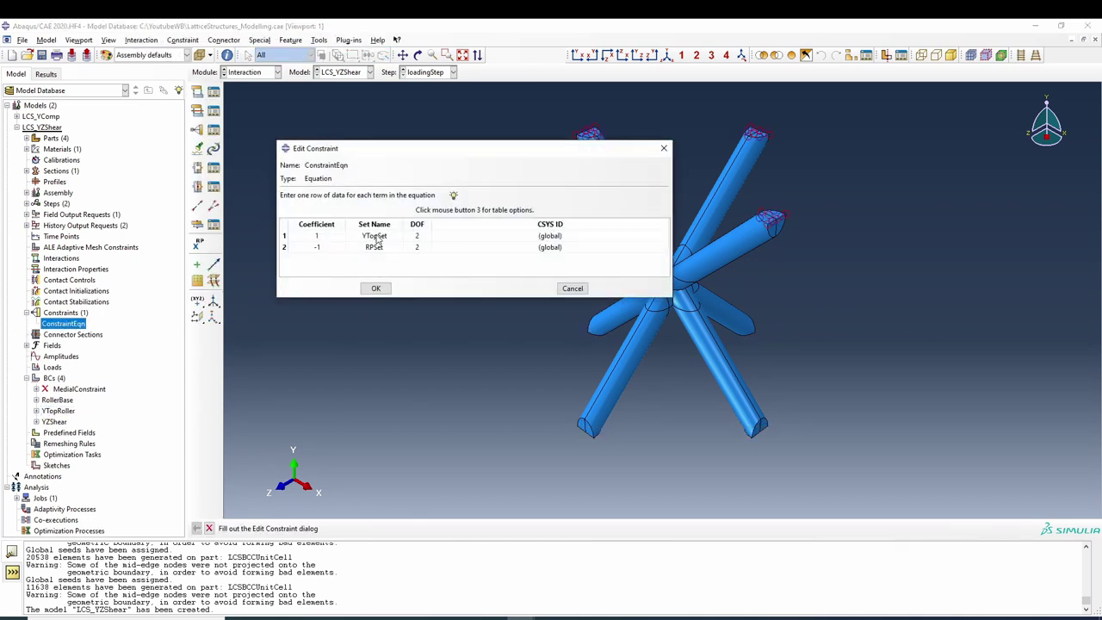
left_click(379, 237)
left_click(419, 236)
type("3")
left_click(376, 289)
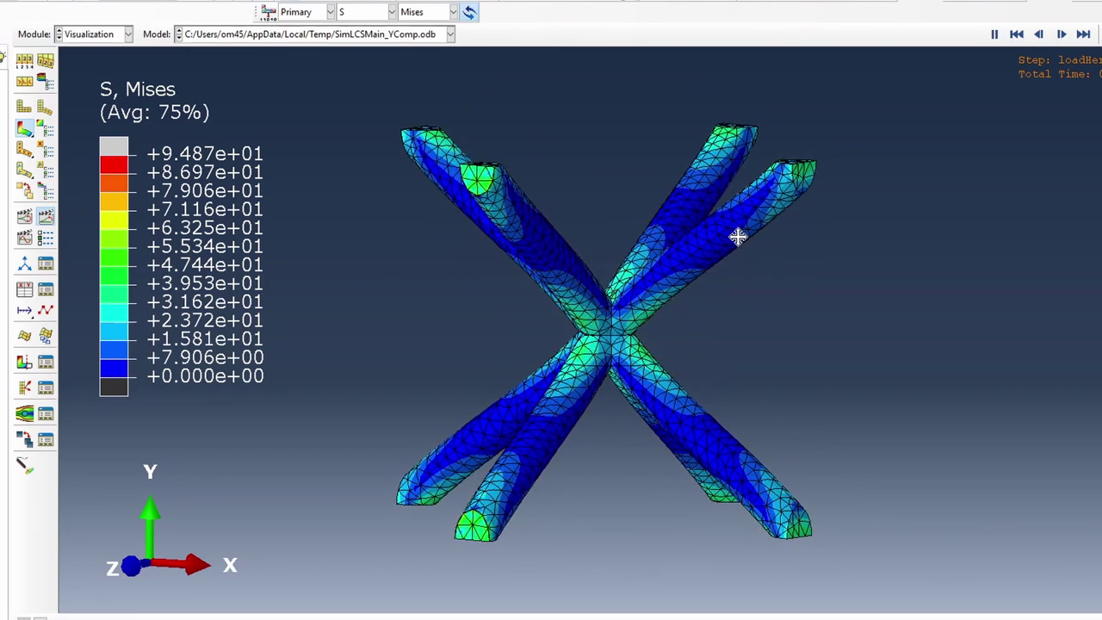
Step: Reorient the YComp lattice result and display S12 shear stress contours (-21.48 to +22.66)
left_click_drag(546, 362, 658, 379, "ctrl+alt")
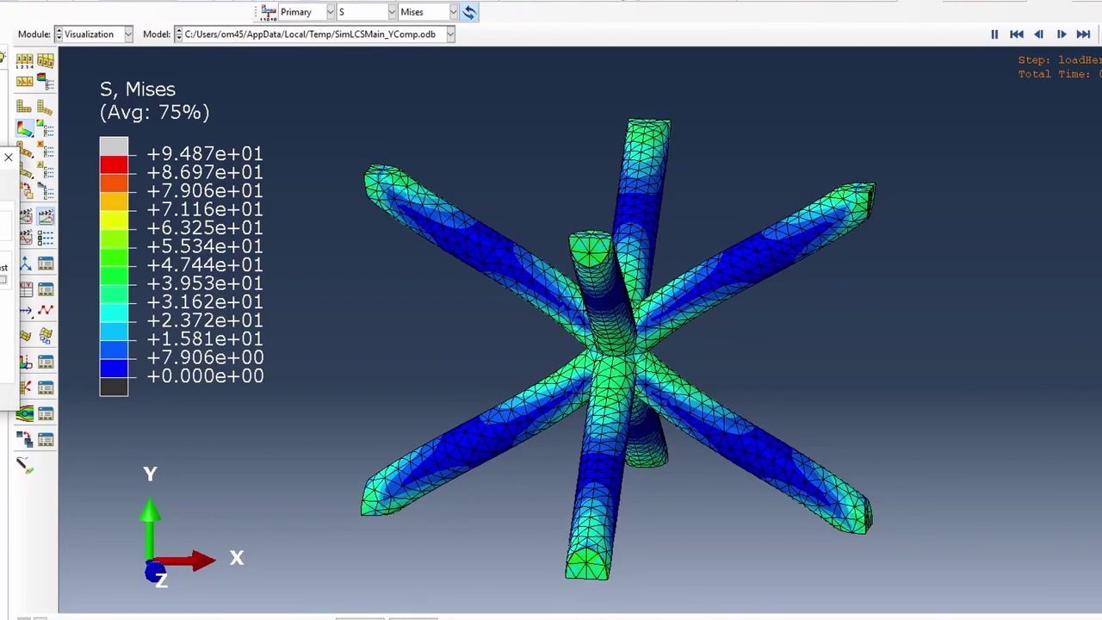
left_click_drag(595, 258, 813, 463, "ctrl+alt")
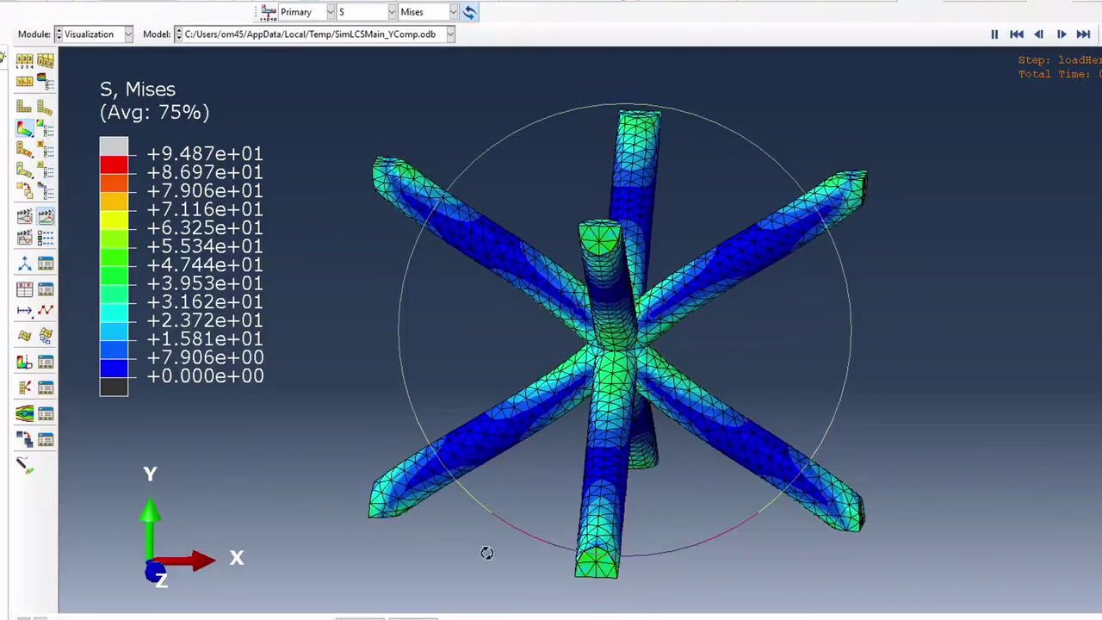
left_click_drag(898, 534, 660, 188, "ctrl+alt")
left_click_drag(704, 407, 606, 385, "ctrl+alt")
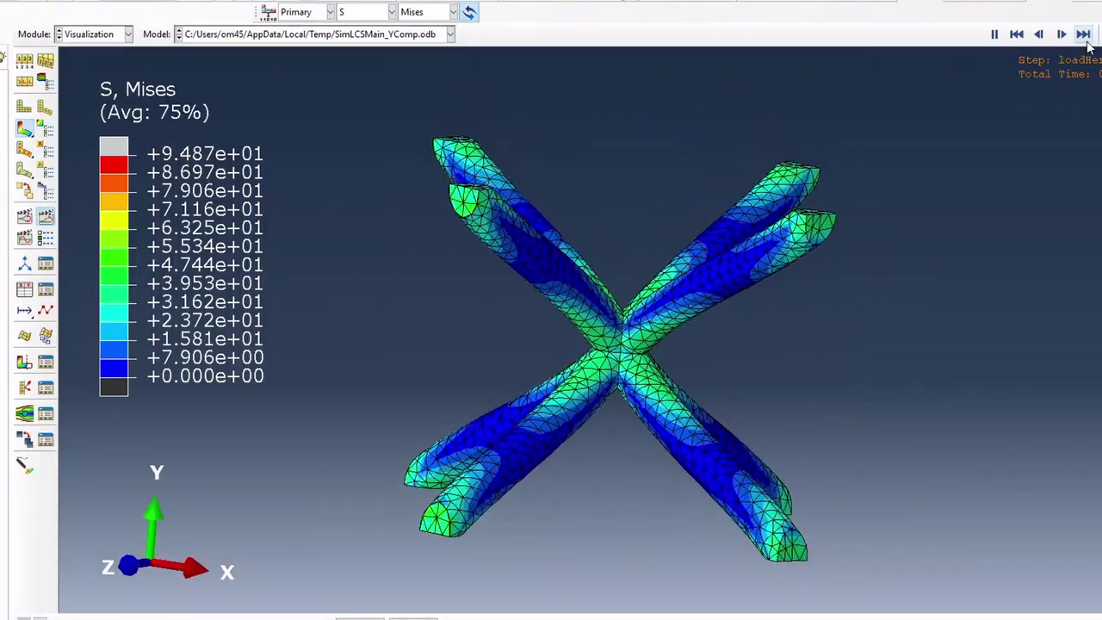
left_click_drag(738, 396, 585, 152, "ctrl+alt")
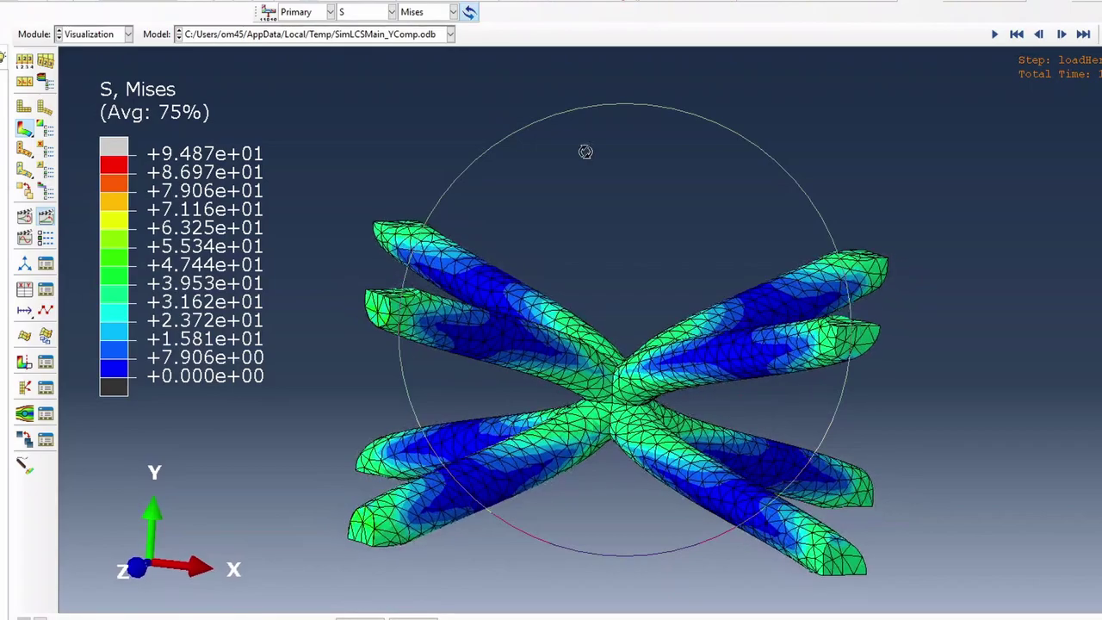
left_click(433, 14)
left_click(414, 185)
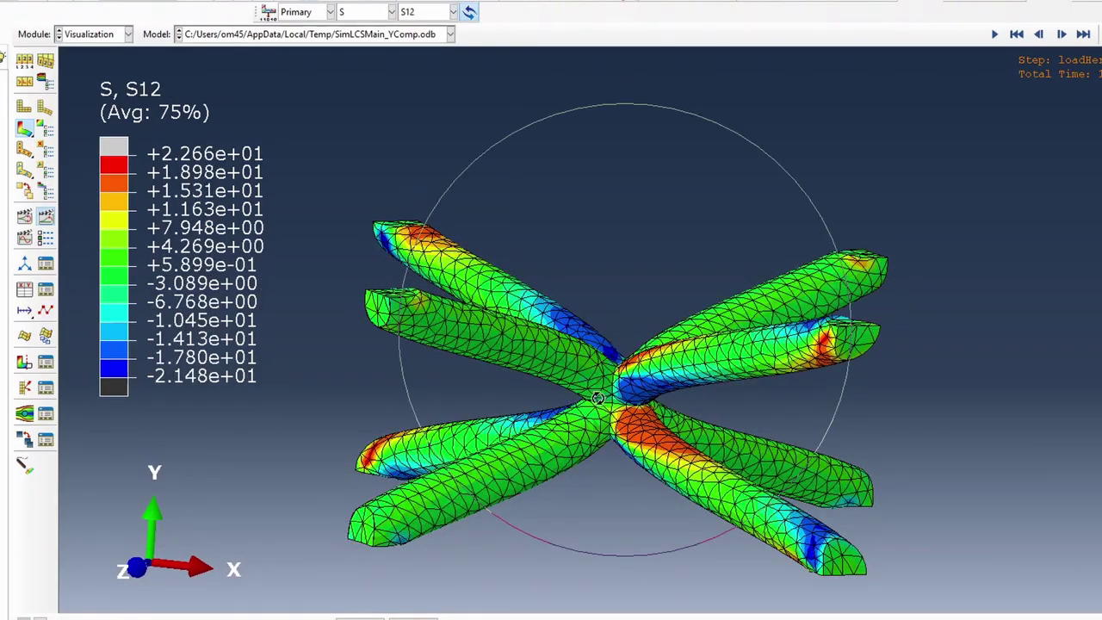
left_click_drag(603, 293, 610, 397, "ctrl+alt")
left_click_drag(258, 464, 705, 438, "ctrl+alt")
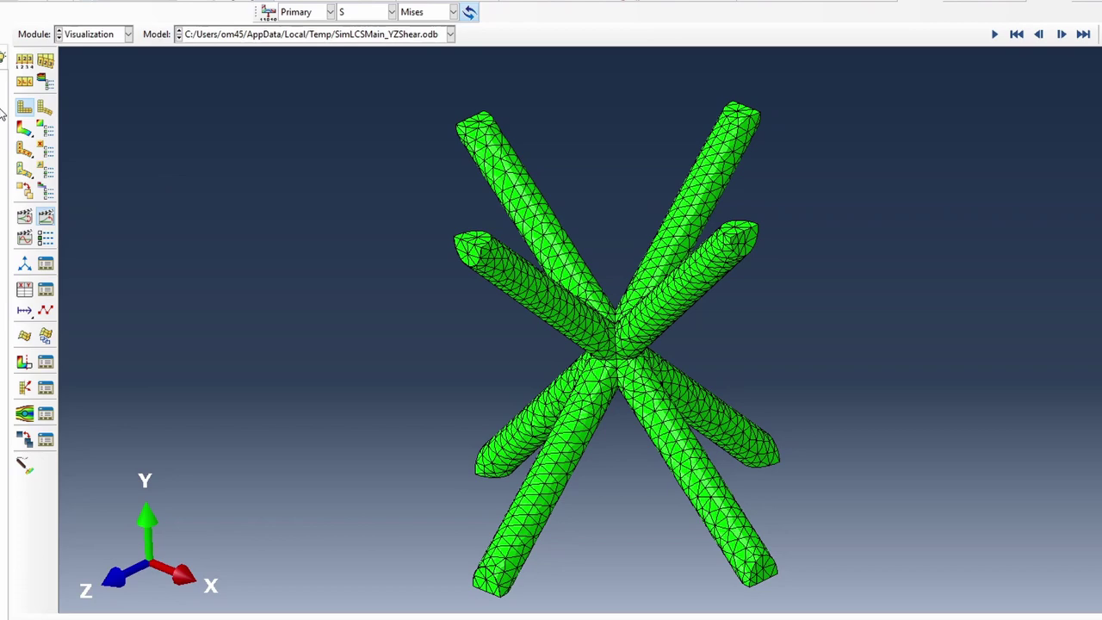
Step: Switch to the YZShear results and animate them over the load history, rotating the model to inspect it
left_click(24, 127)
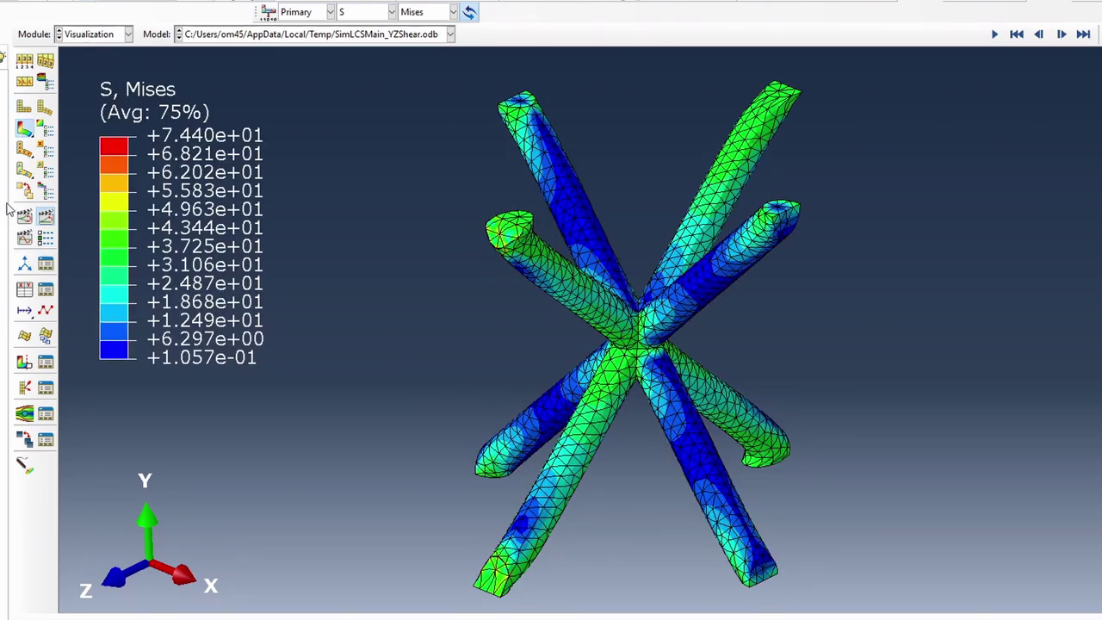
left_click(25, 74)
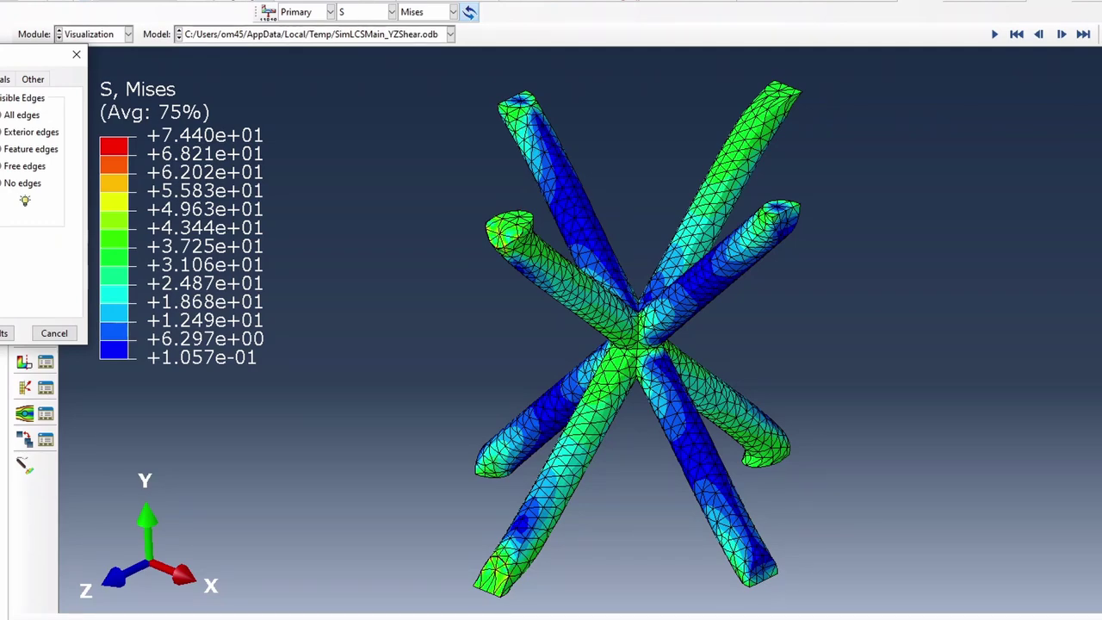
key("Return")
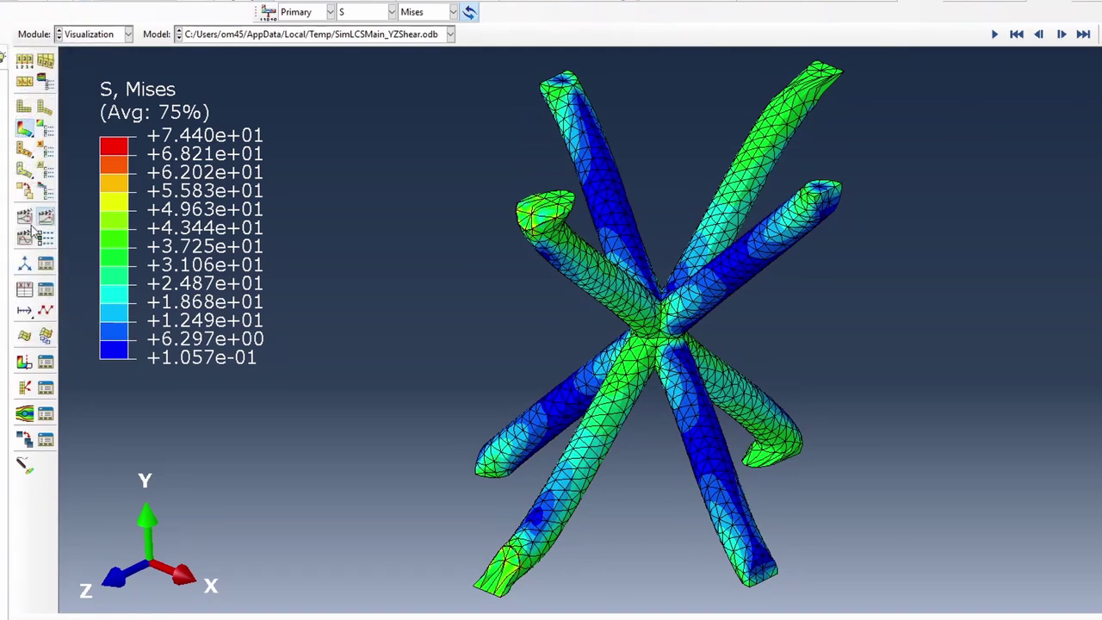
left_click(45, 238)
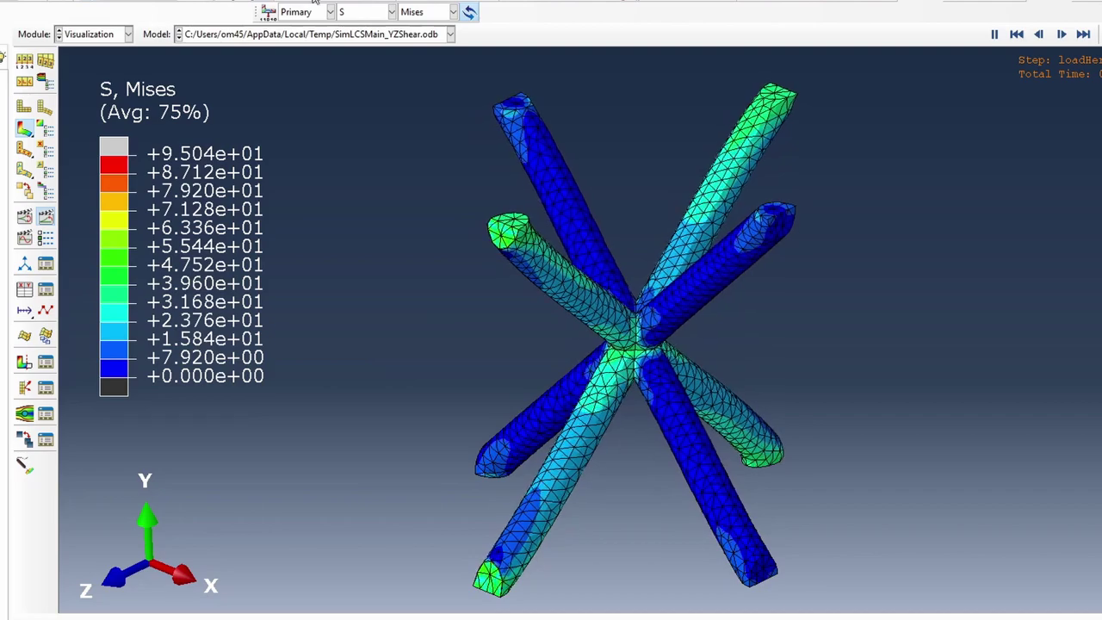
left_click_drag(664, 371, 507, 359, "ctrl+alt")
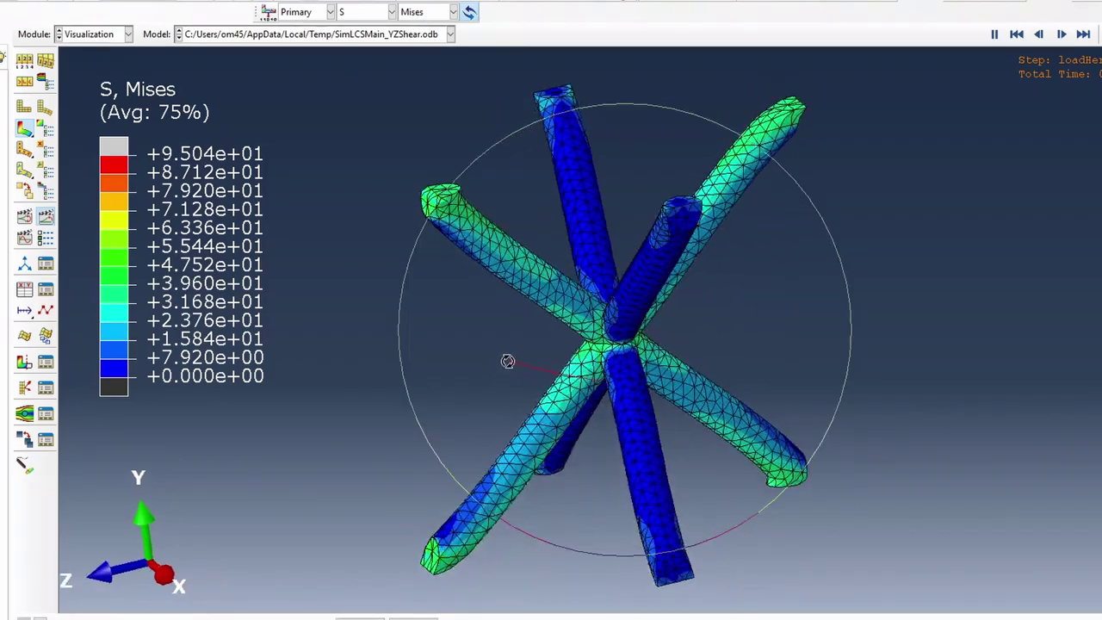
left_click(575, 2)
left_click(605, 2)
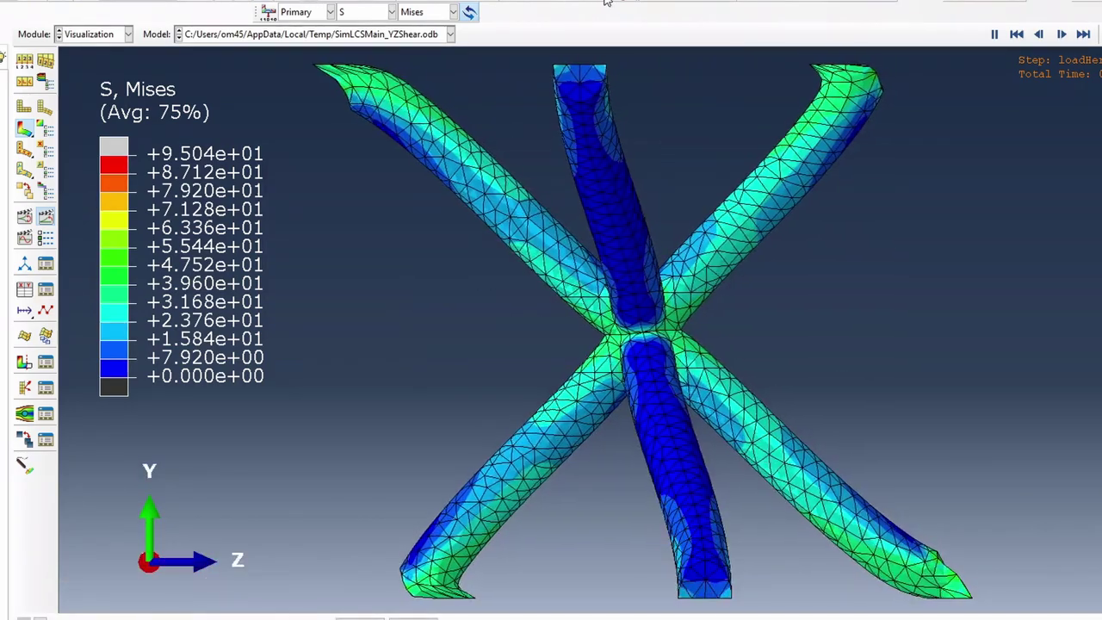
left_click_drag(763, 325, 399, 305, "ctrl+alt")
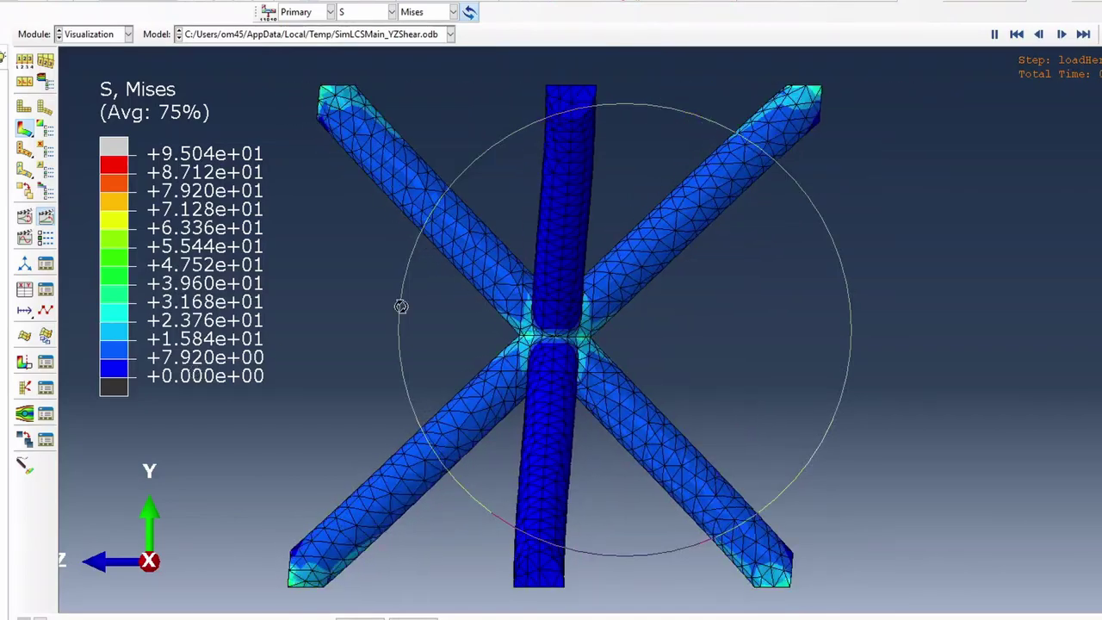
left_click_drag(675, 321, 715, 341, "ctrl+alt")
Step: Display the YZShear shear stress contours for S12, then S13, then S23
left_click(453, 11)
left_click(407, 183)
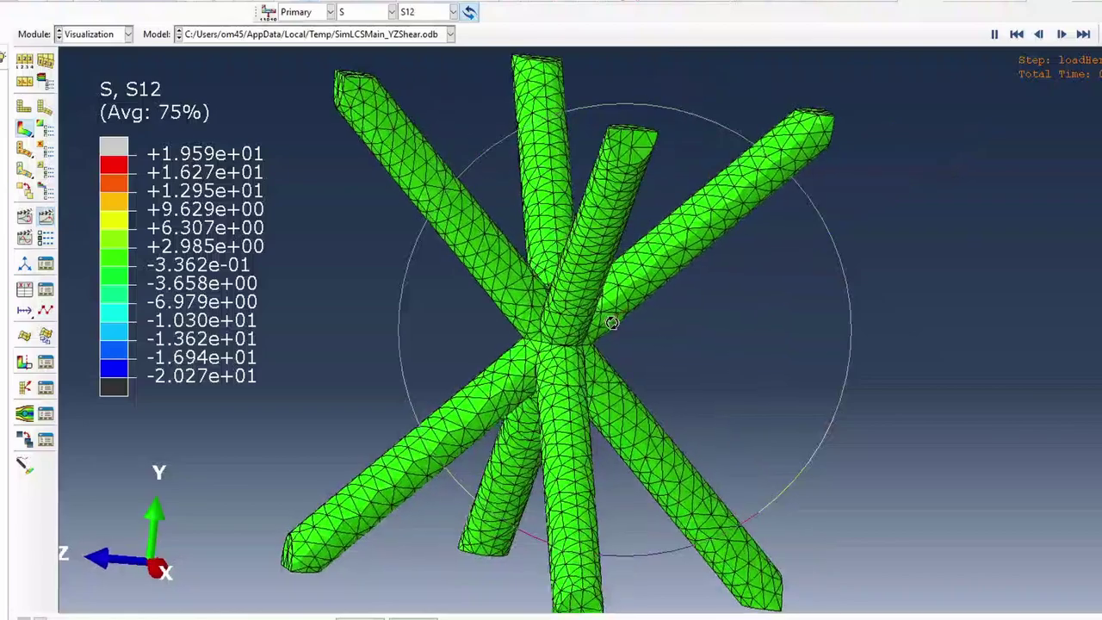
left_click(453, 11)
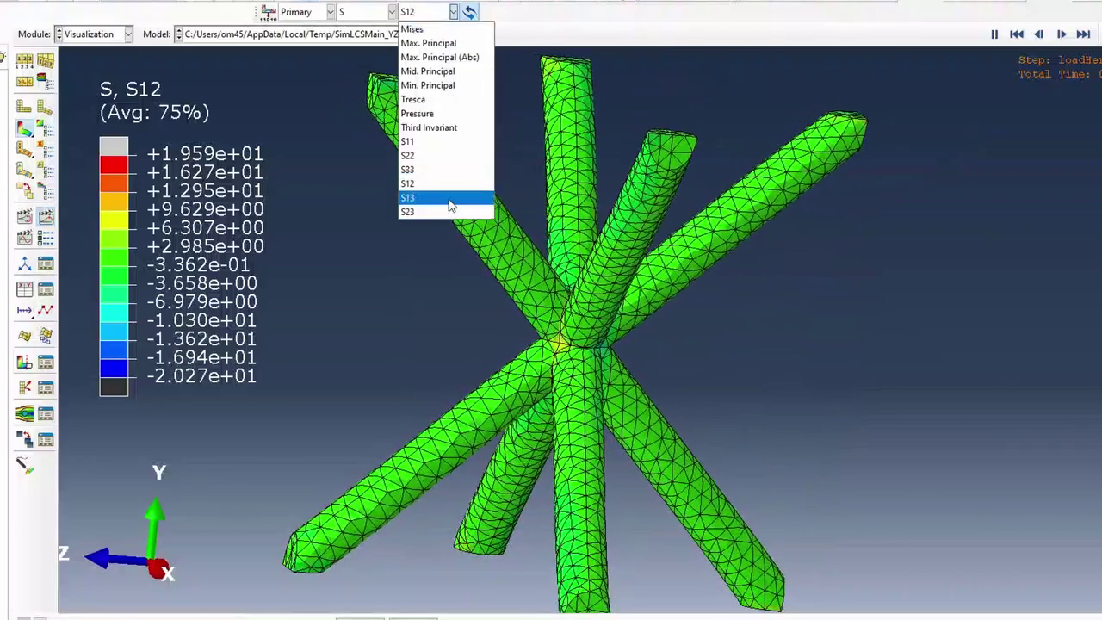
left_click(408, 197)
left_click_drag(482, 259, 568, 284, "ctrl+alt")
left_click(453, 11)
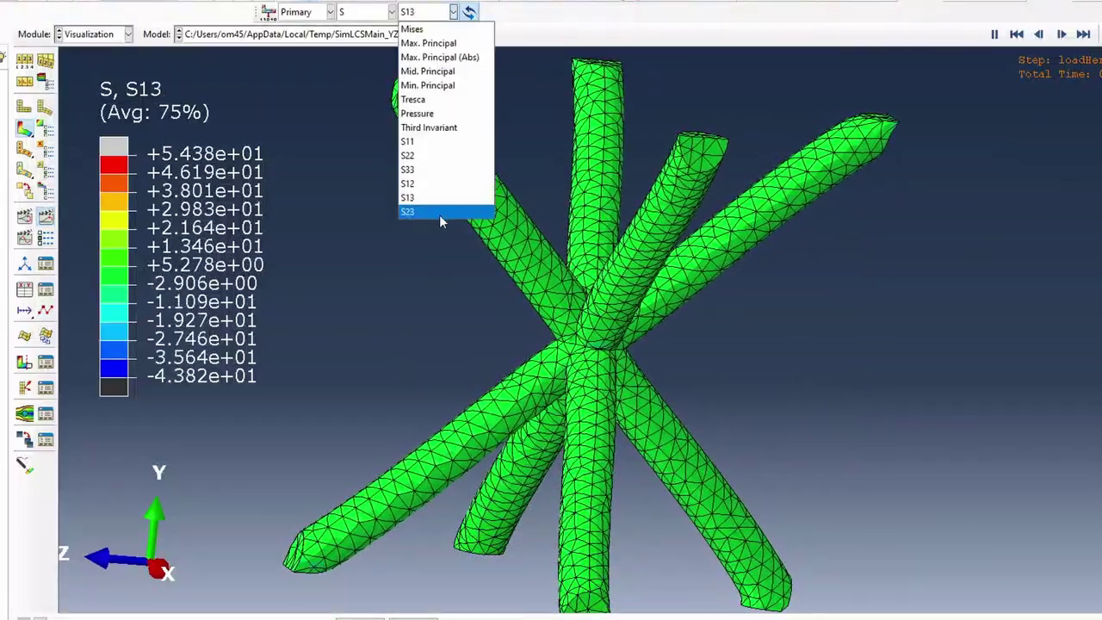
left_click(407, 212)
left_click_drag(482, 250, 673, 426, "ctrl+alt")
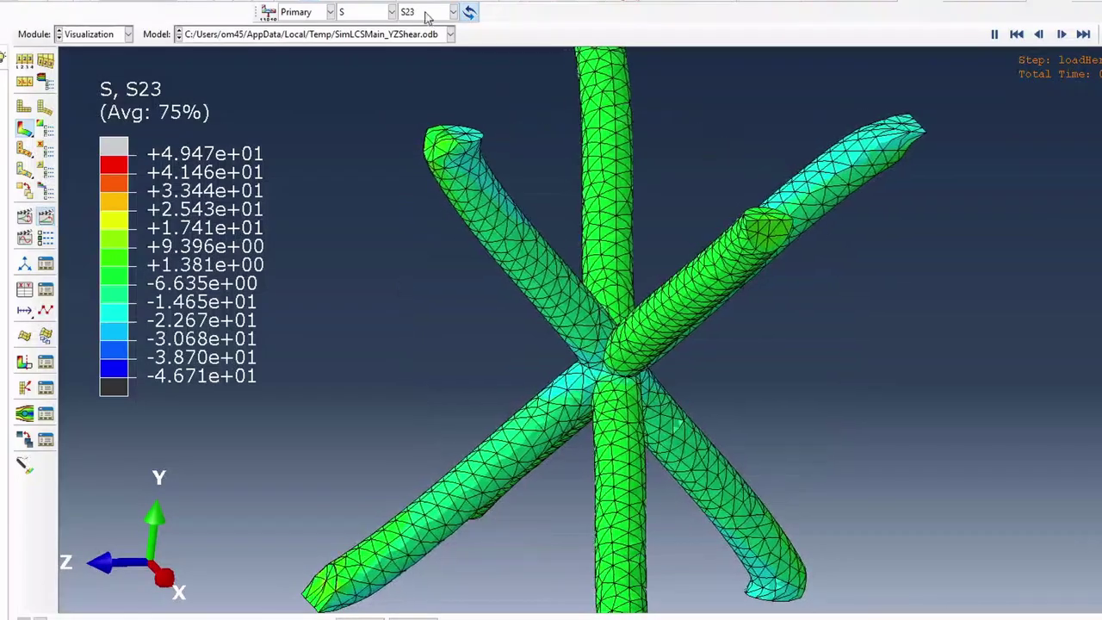
Step: Return the YZShear contours to S12 and rotate the model to view them
left_click(453, 11)
left_click(433, 183)
left_click_drag(517, 215, 698, 357, "ctrl+alt")
left_click_drag(697, 293, 561, 423, "ctrl+alt")
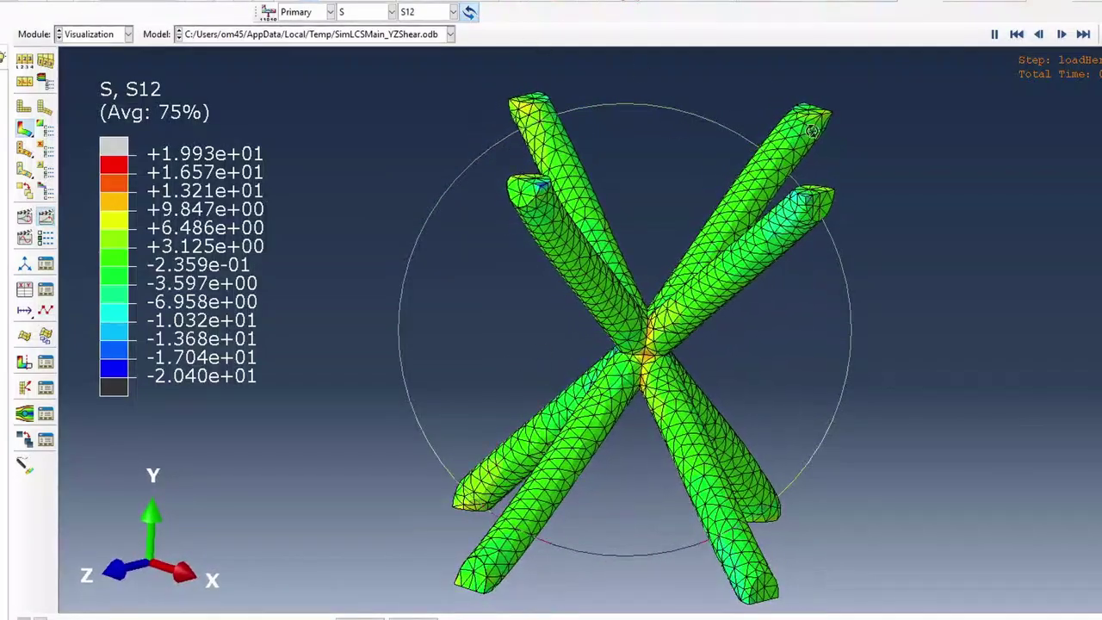
left_click_drag(812, 130, 812, 130, "ctrl+alt")
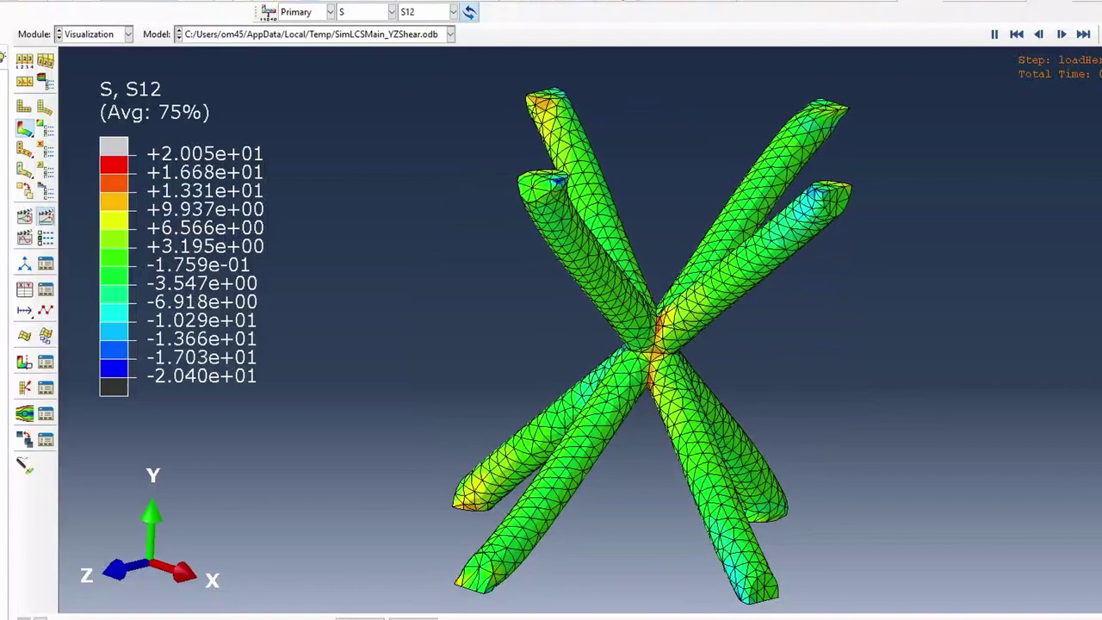
Step: Tile the YComp and YZShear viewports side by side
key("alt+w")
key("Up")
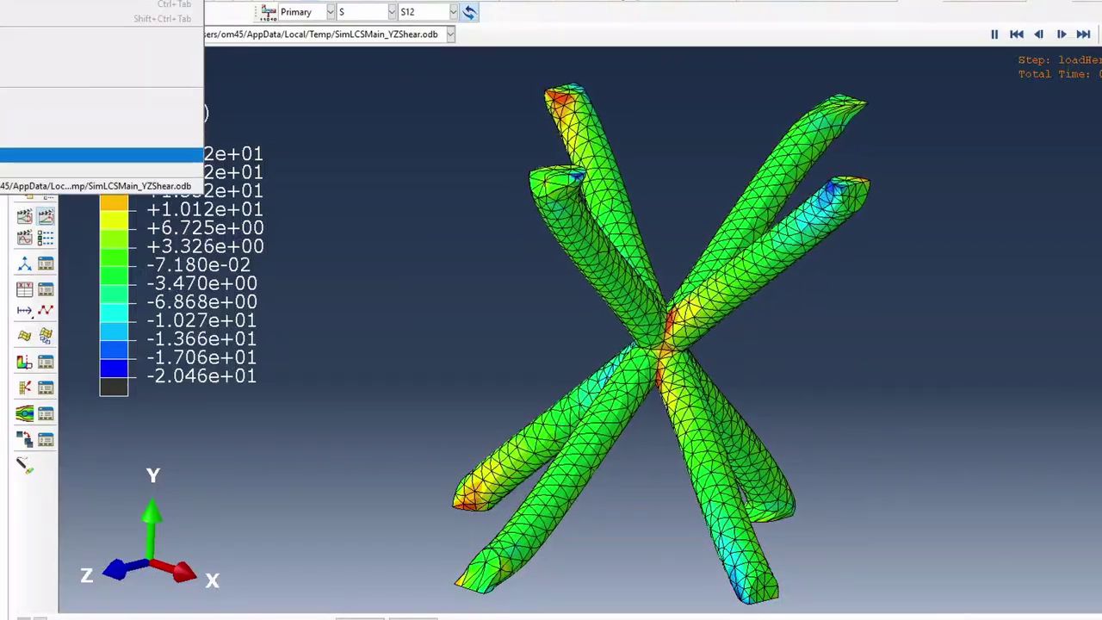
key("Return")
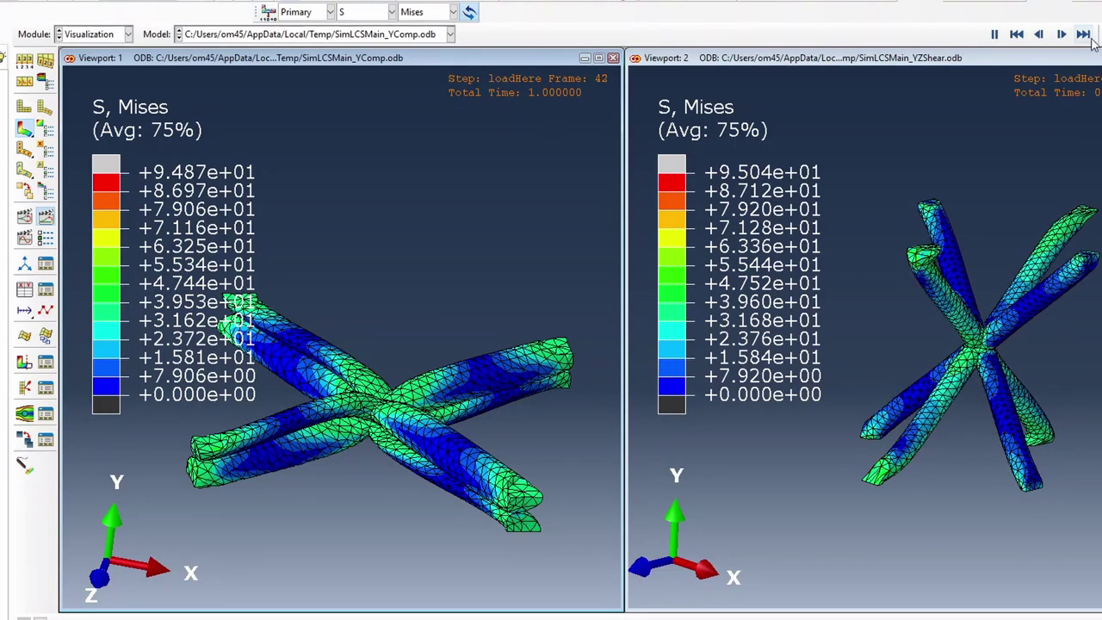
Step: Replay both animations, show S12 contours in both viewports, and maximize the YComp viewport
left_click(1017, 34)
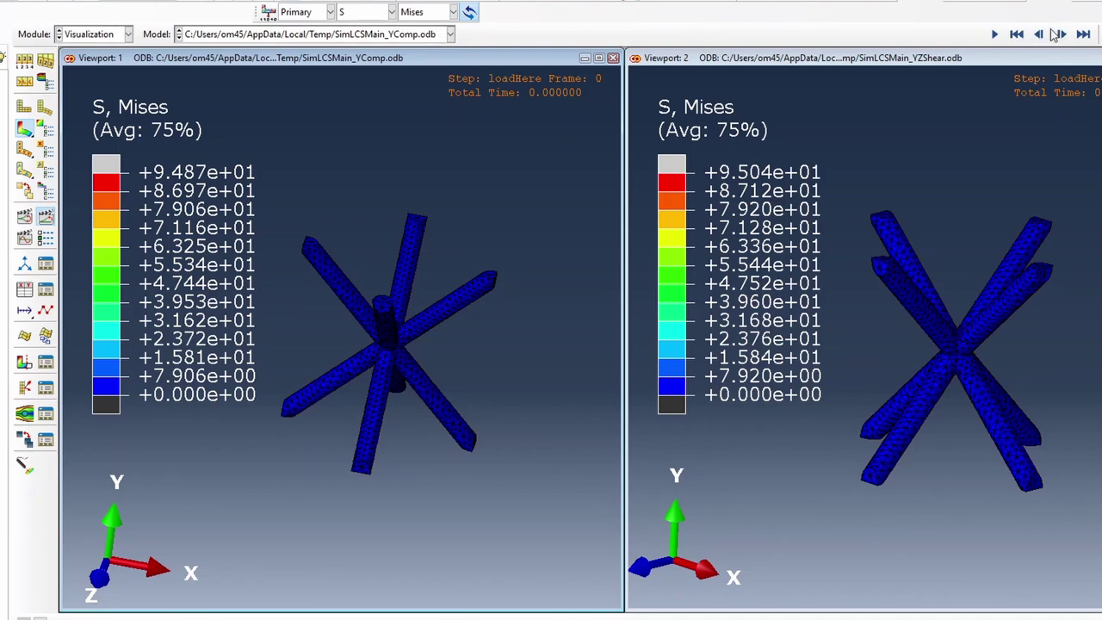
left_click(995, 35)
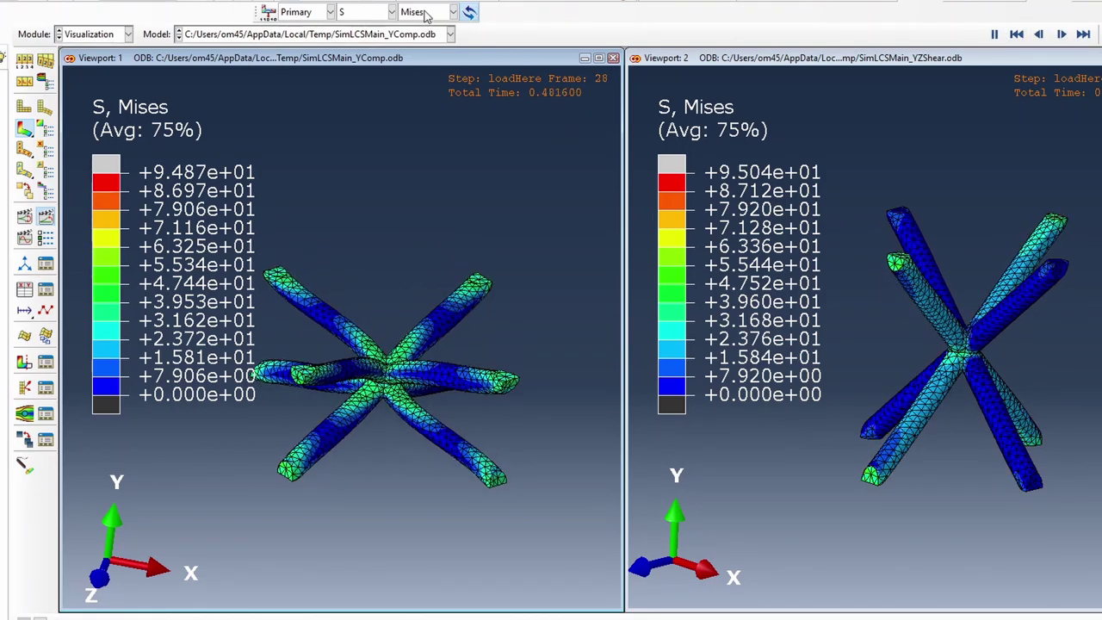
left_click(454, 11)
left_click(433, 184)
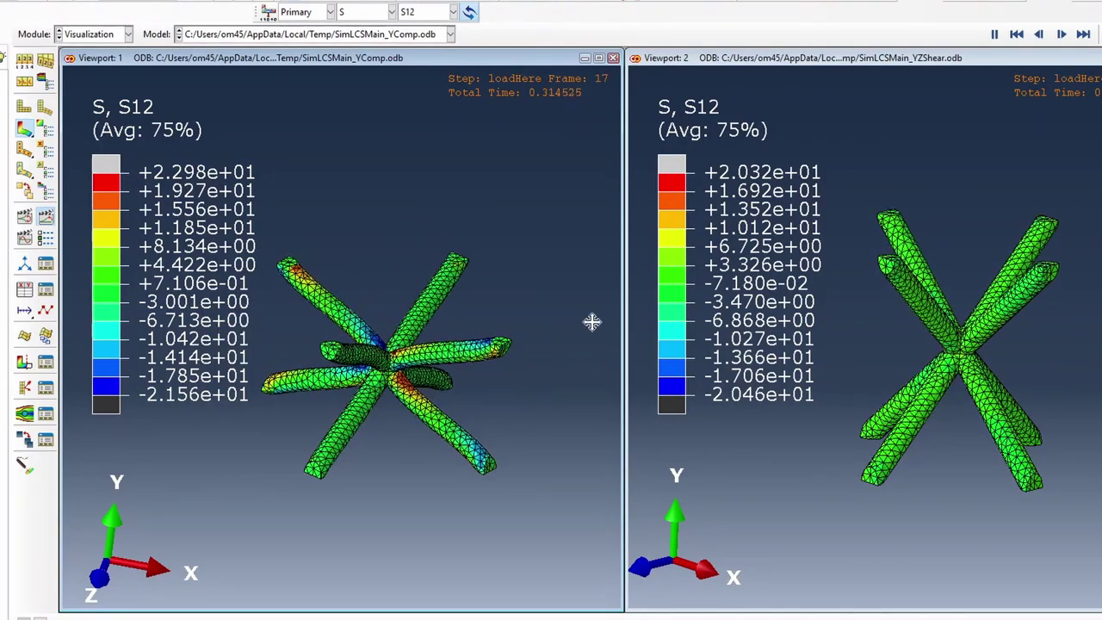
double_click(449, 58)
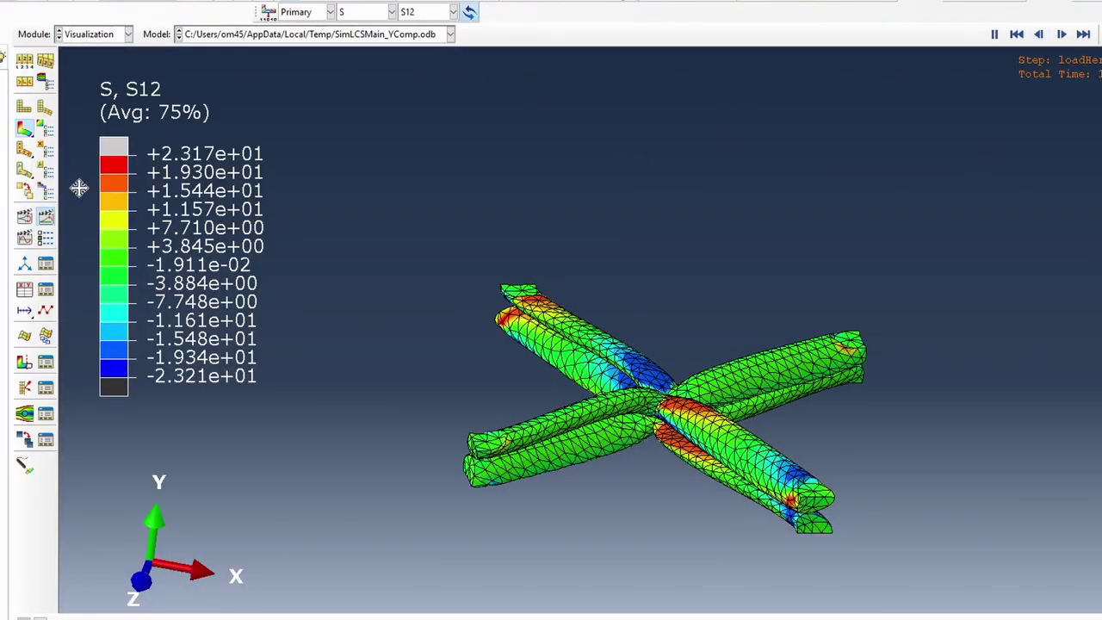
left_click(48, 265)
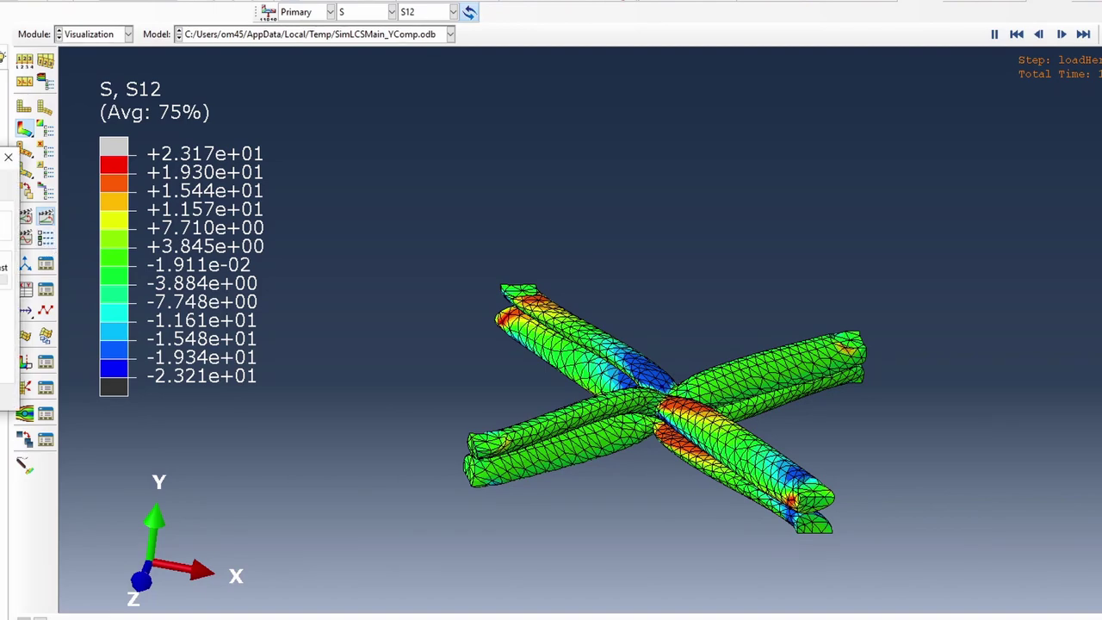